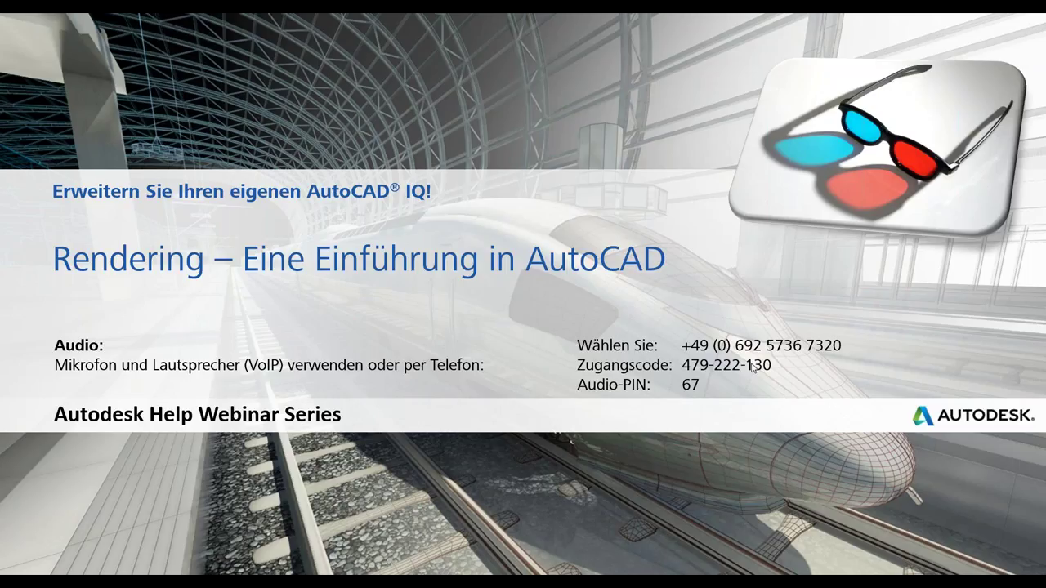
Advance the slideshow to the title slide of the 06. August 2015 rendering webinar.
key(Right)
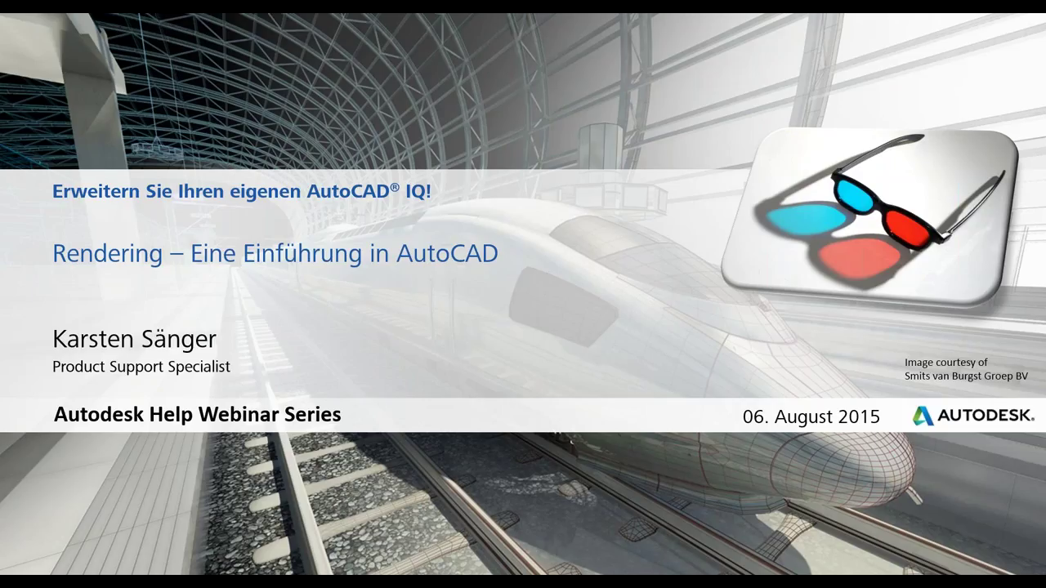
Advance to the 'Bevor wir beginnen…' slide with the housekeeping notes.
key(Right)
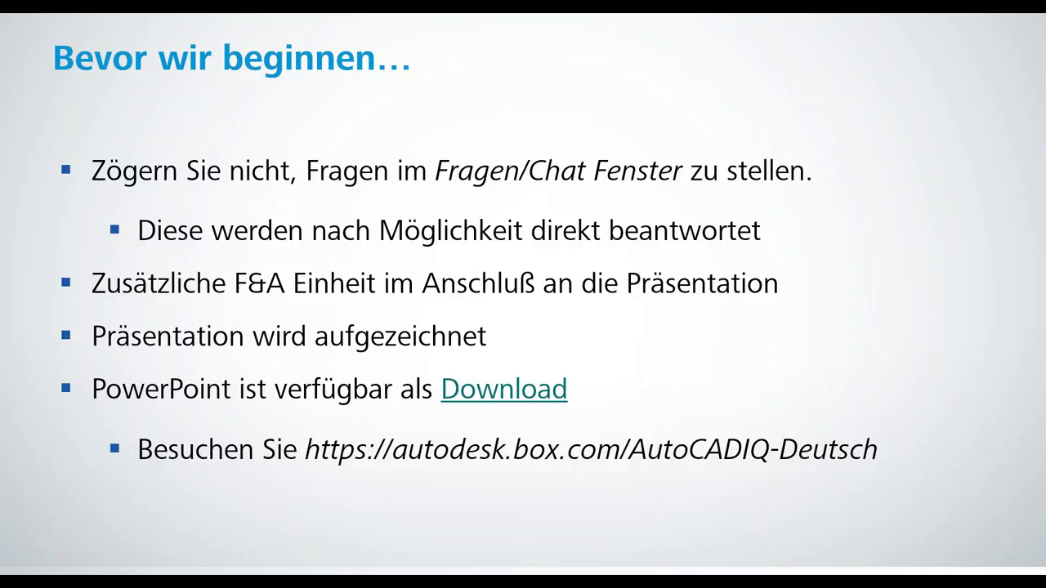
Advance through the Agenda, Demonstration and Weitere Quellen slides, then leave the slideshow.
key(Right)
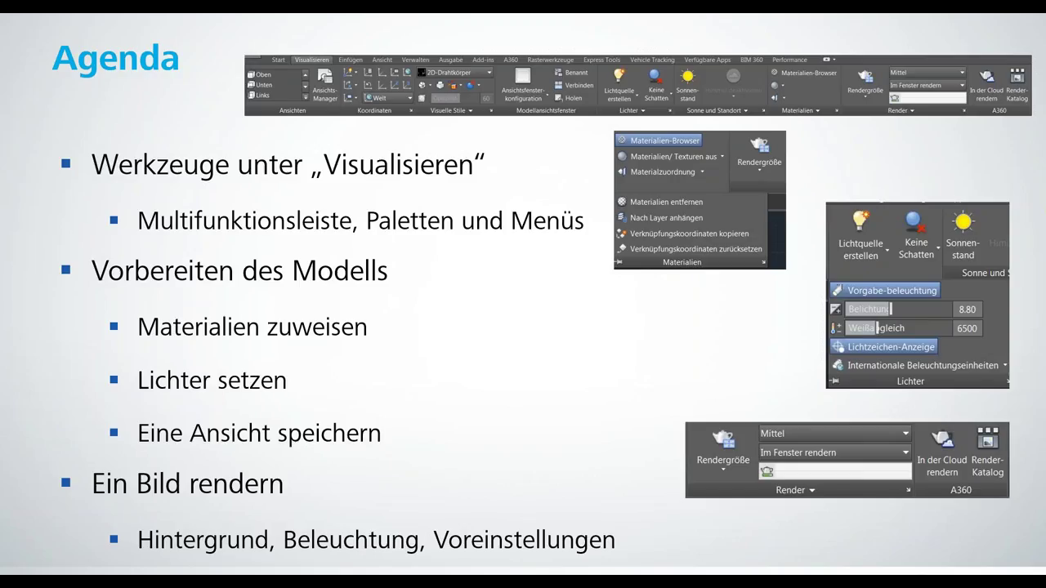
click(1025, 346)
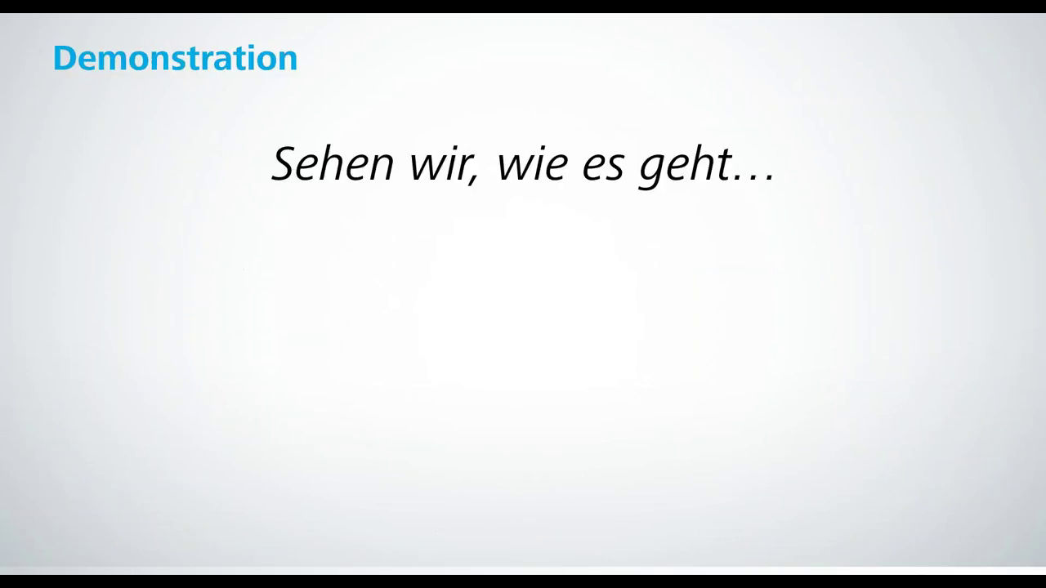
click(562, 341)
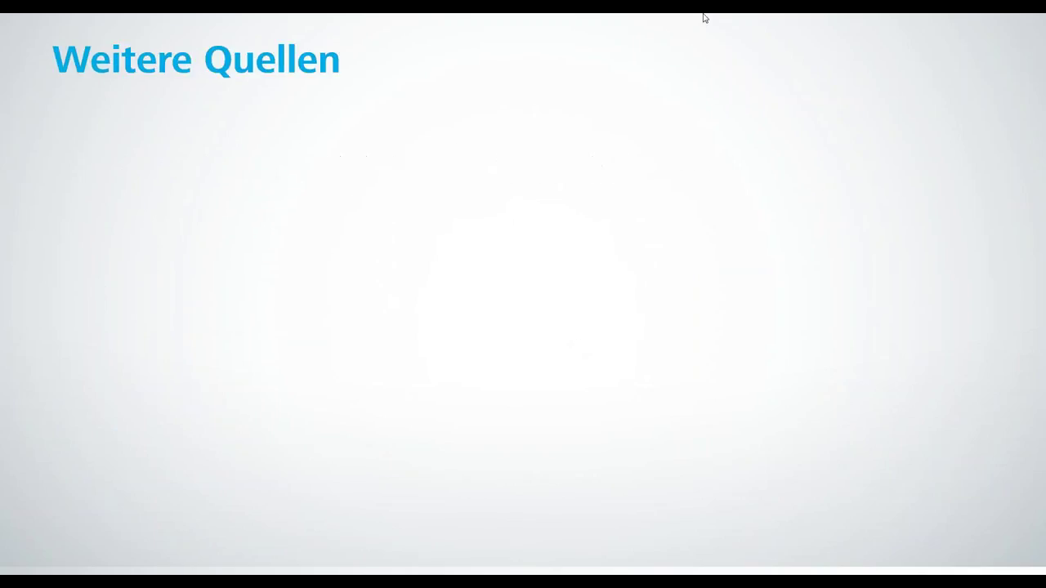
key(alt+Tab)
Switch to AutoCAD's 1_Tisch.dwg drawing and pan the view to reposition the table.
key(alt+Tab)
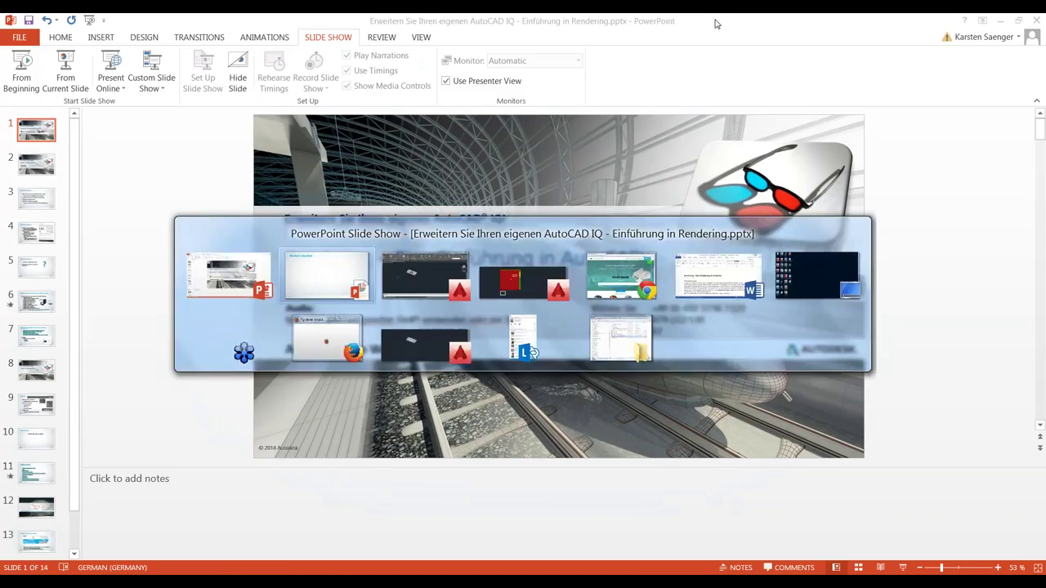
key(alt+Tab)
key(alt+Tab)
key(alt+shift+Tab)
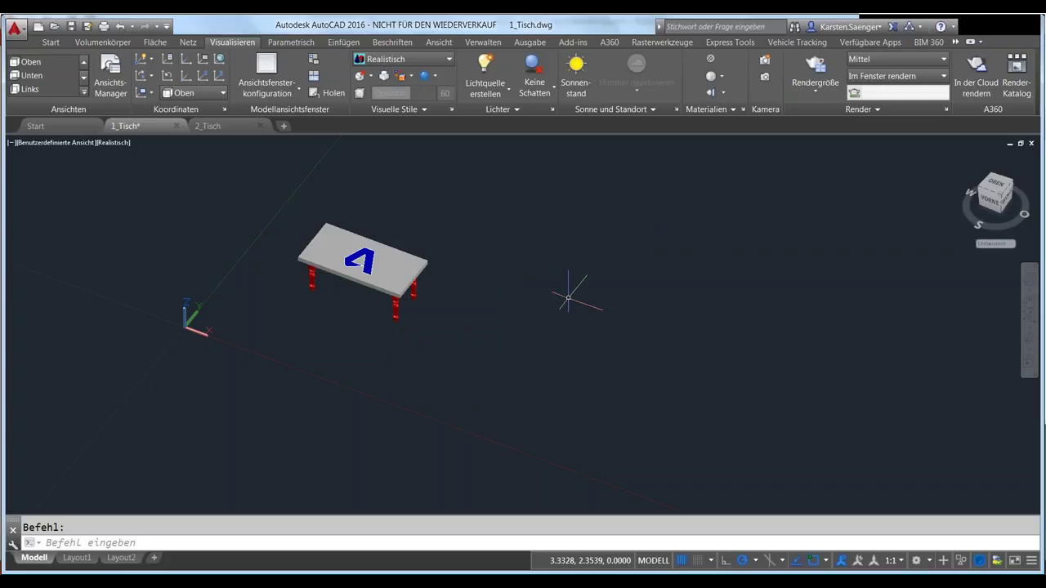
middle_drag(570, 292, 681, 346)
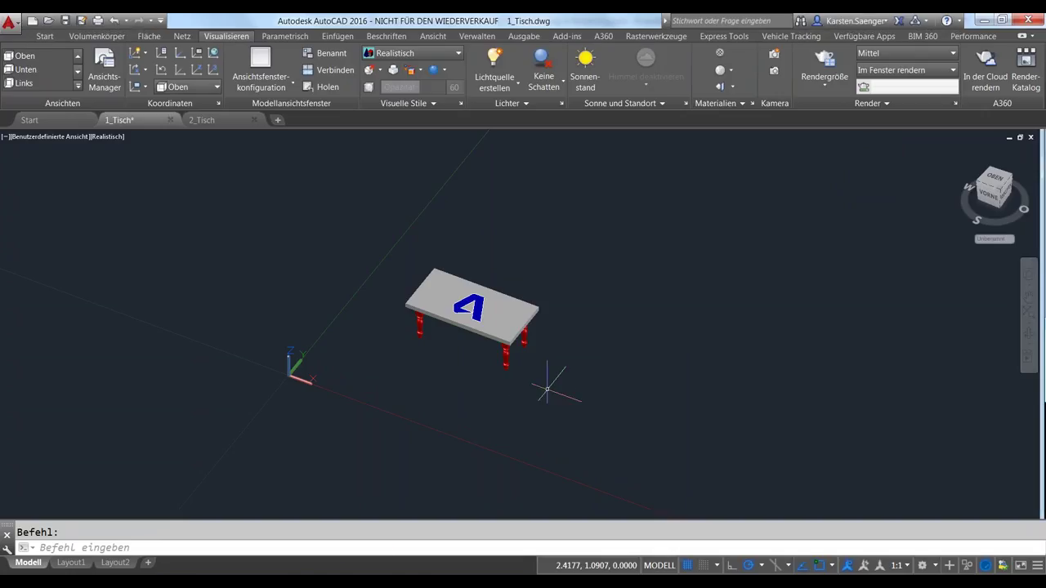
click(547, 390)
key(Escape)
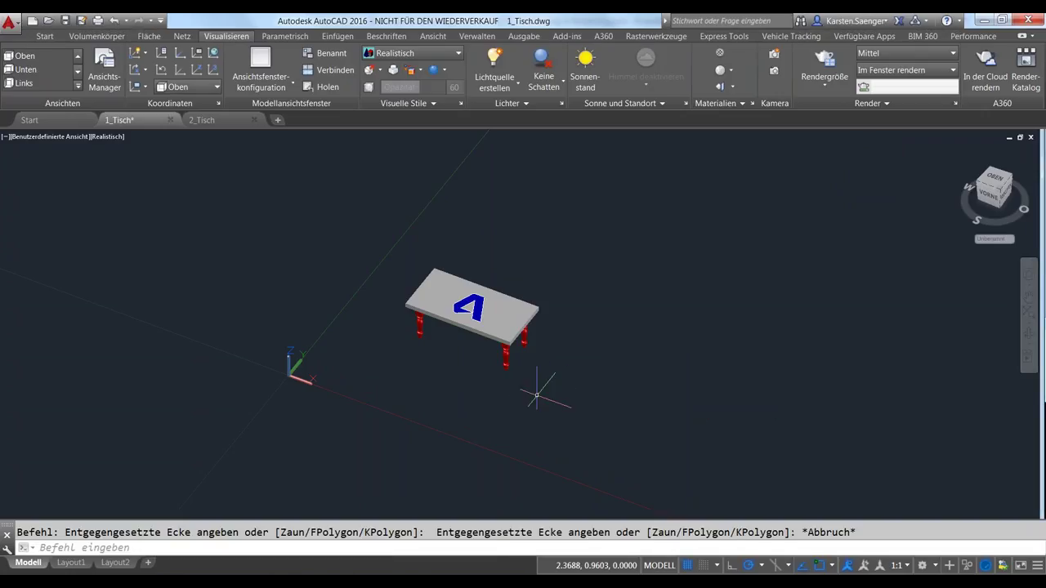
mouse_move(537, 396)
shift+middle_down()
mouse_move(526, 402)
mouse_move(512, 381)
shift+middle_up()
scroll(476, 310, up, 6)
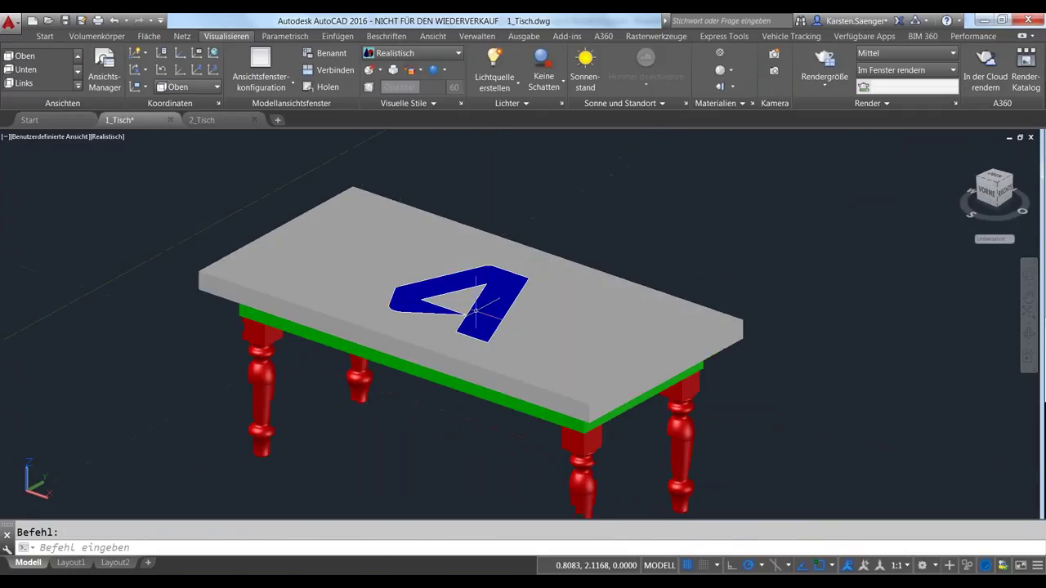
click(476, 310)
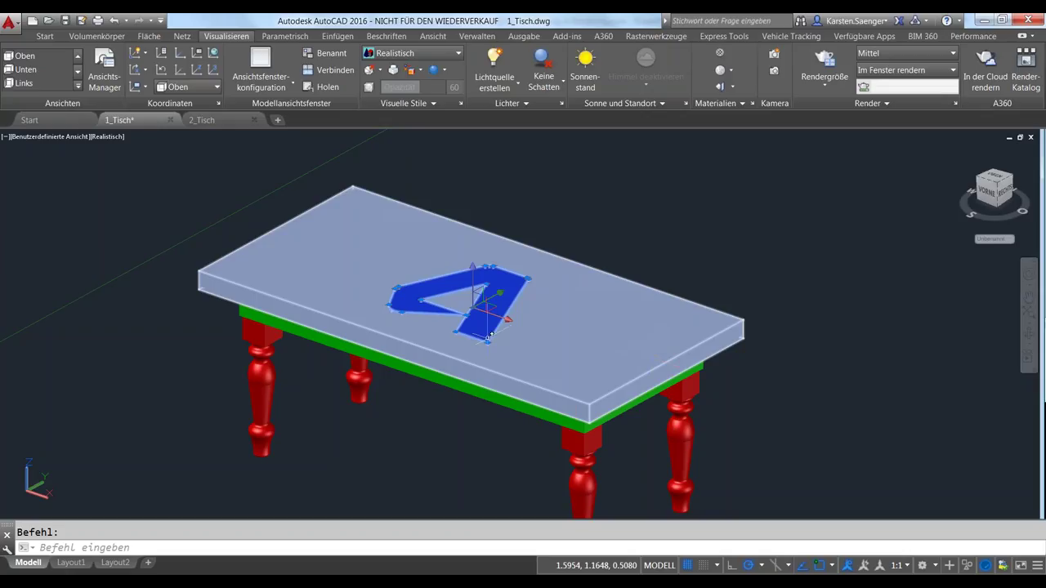
scroll(364, 400, down, 6)
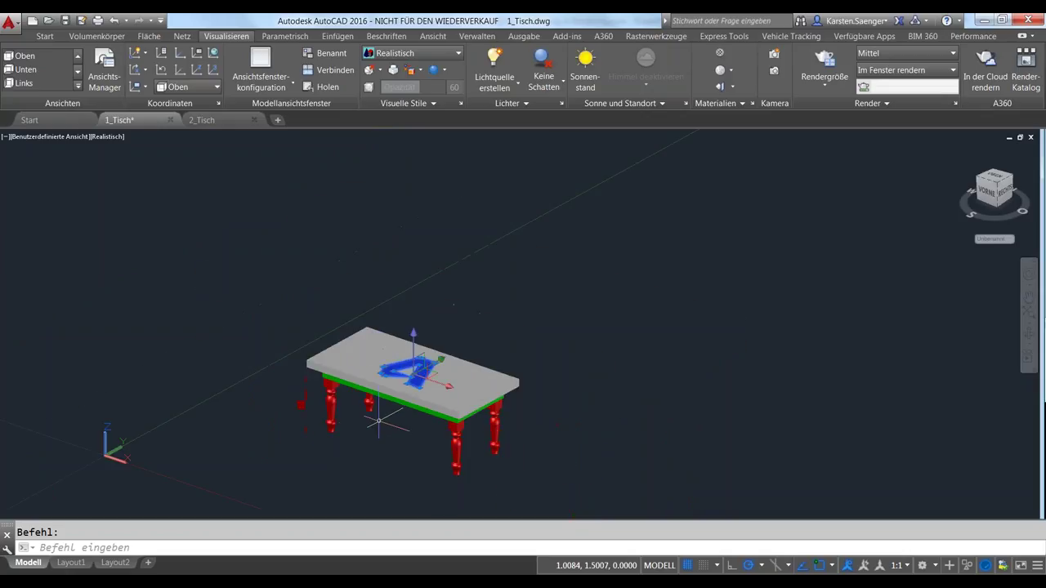
mouse_move(352, 413)
middle_down()
mouse_move(437, 415)
mouse_move(397, 420)
mouse_move(313, 348)
middle_up()
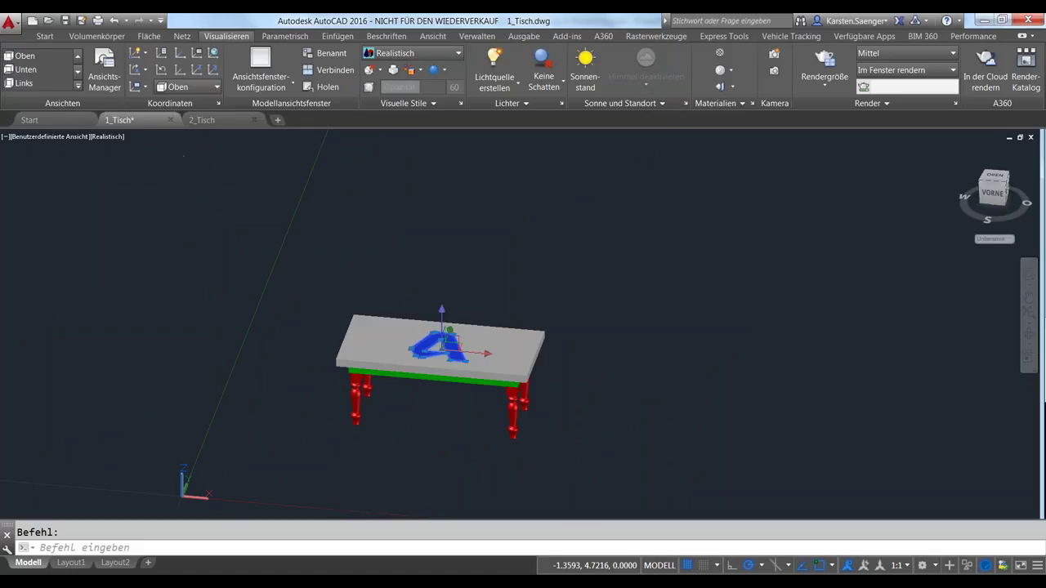
Open the View Manager, move it to the upper left, and expand Voreingestellte Ansichten.
click(104, 137)
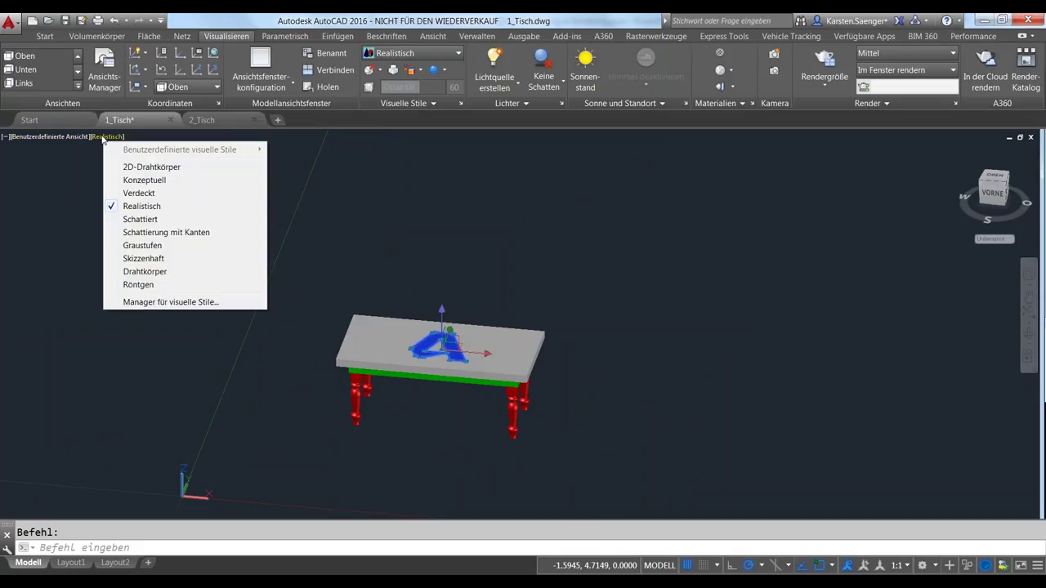
click(98, 136)
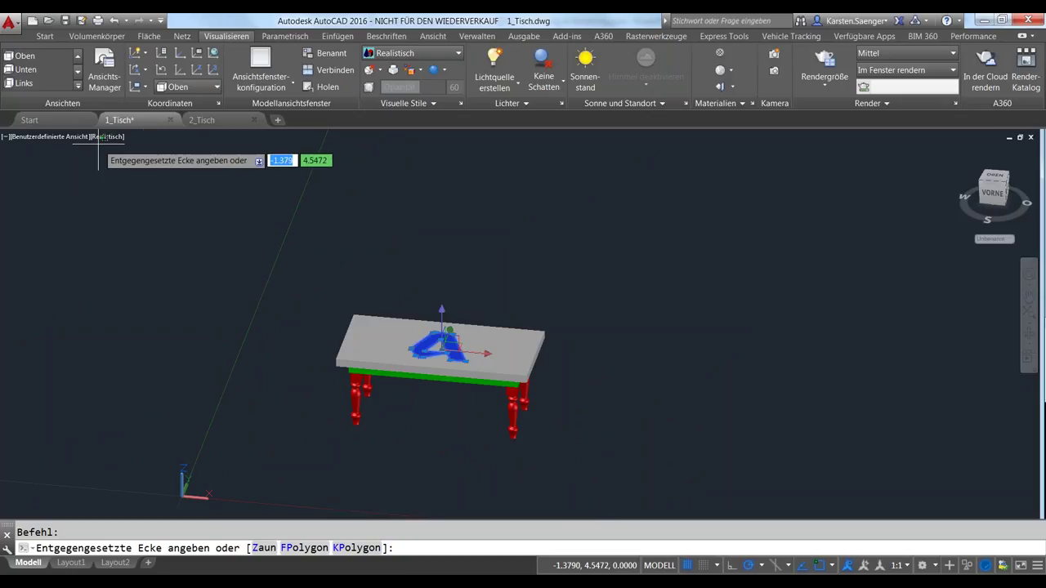
key(Escape)
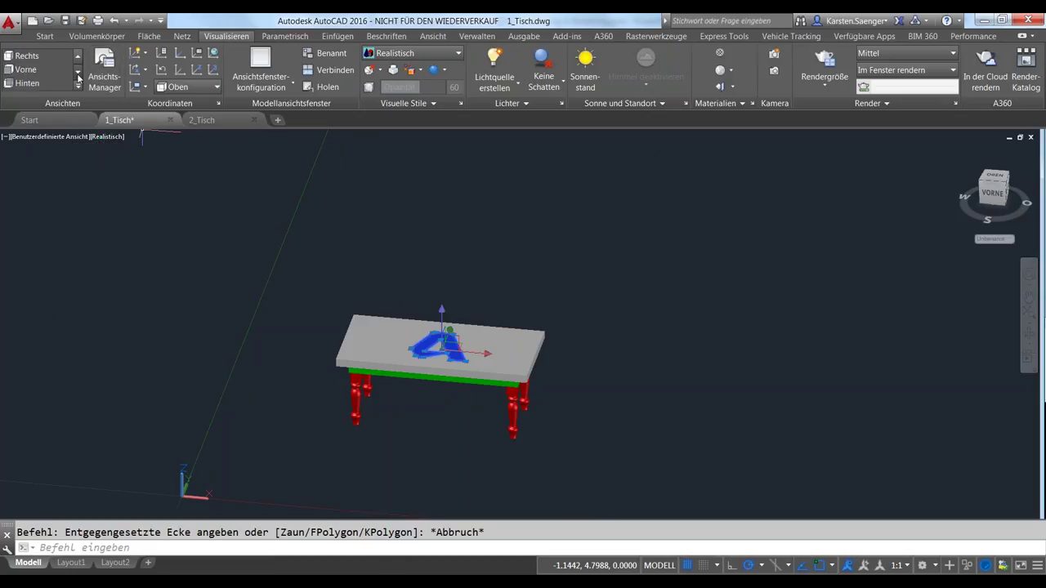
click(94, 84)
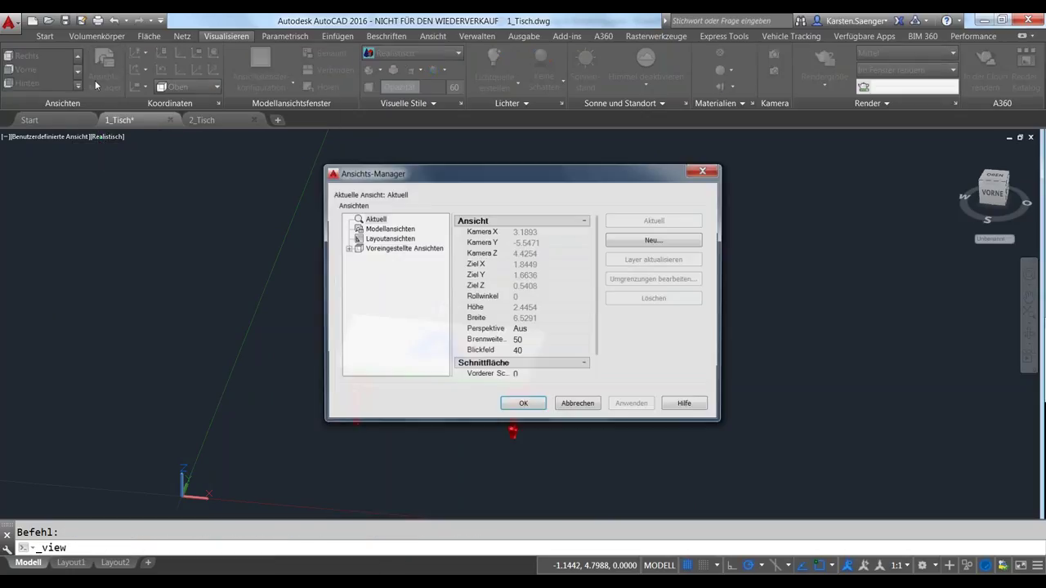
drag(372, 171, 134, 158)
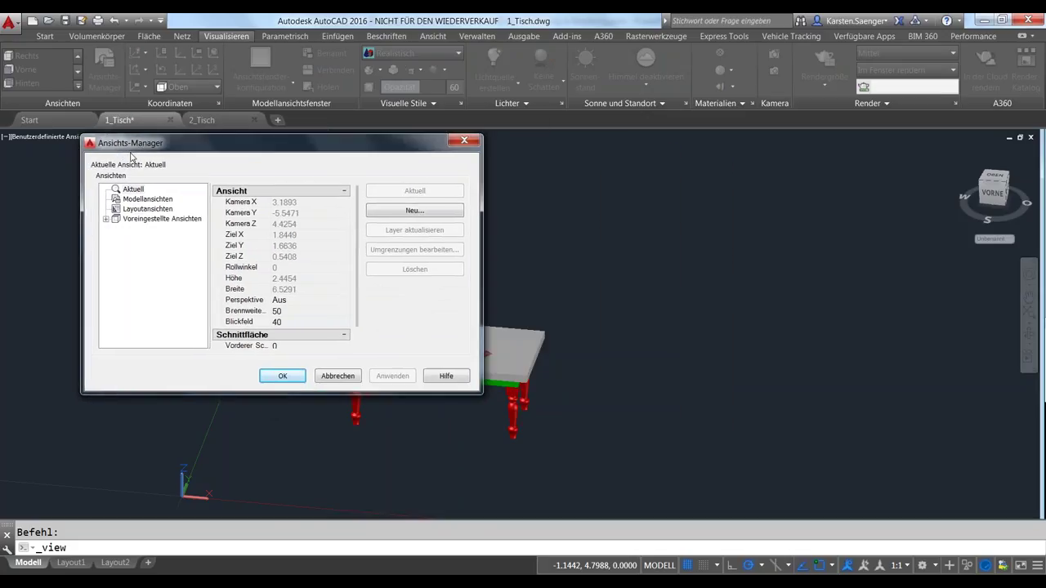
click(107, 235)
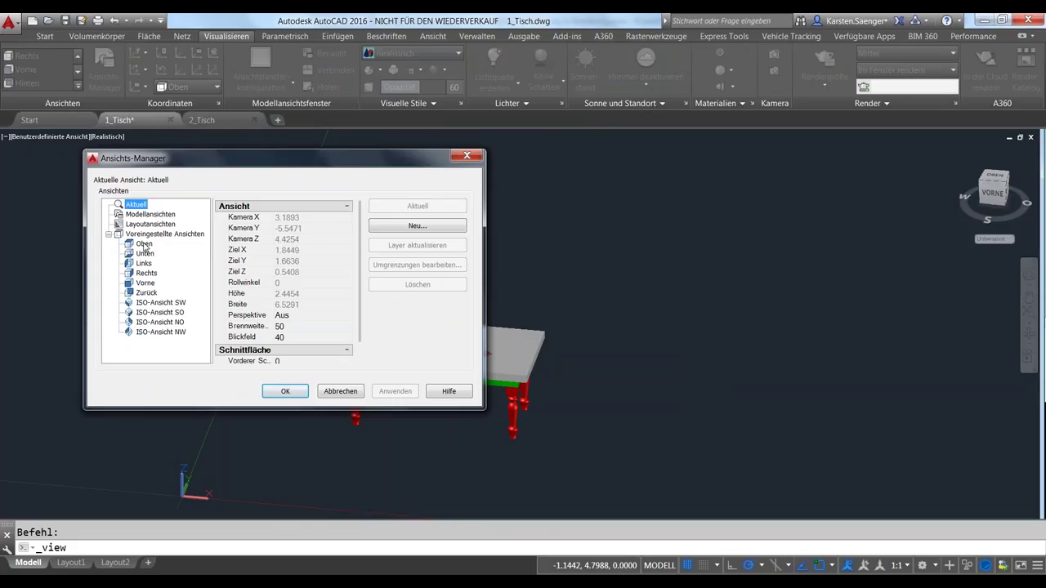
Review the 50 focal length and Perspektive settings, enlarge the dialog, and start a new view.
click(353, 343)
click(275, 327)
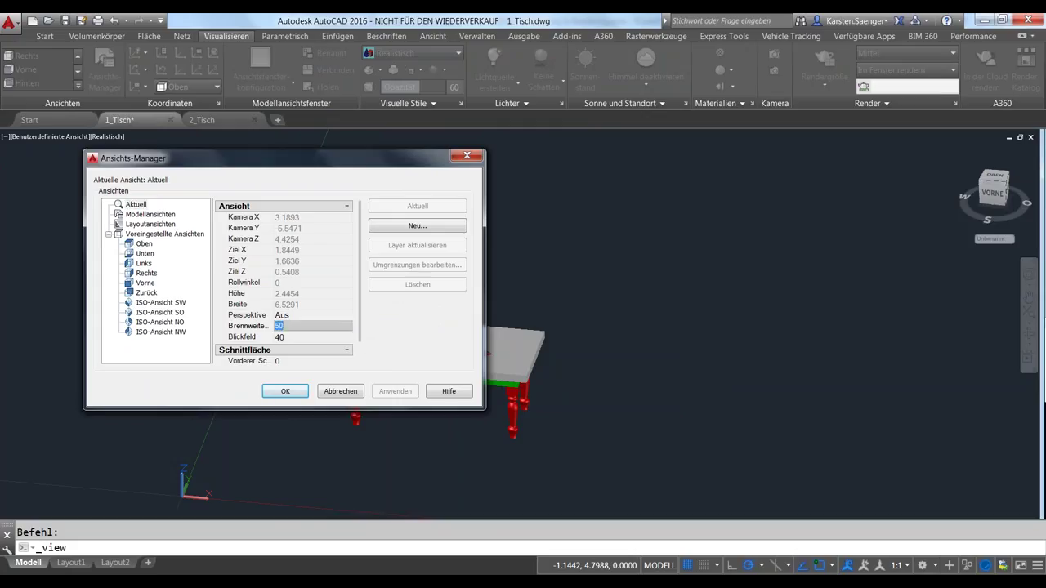
click(284, 317)
click(346, 317)
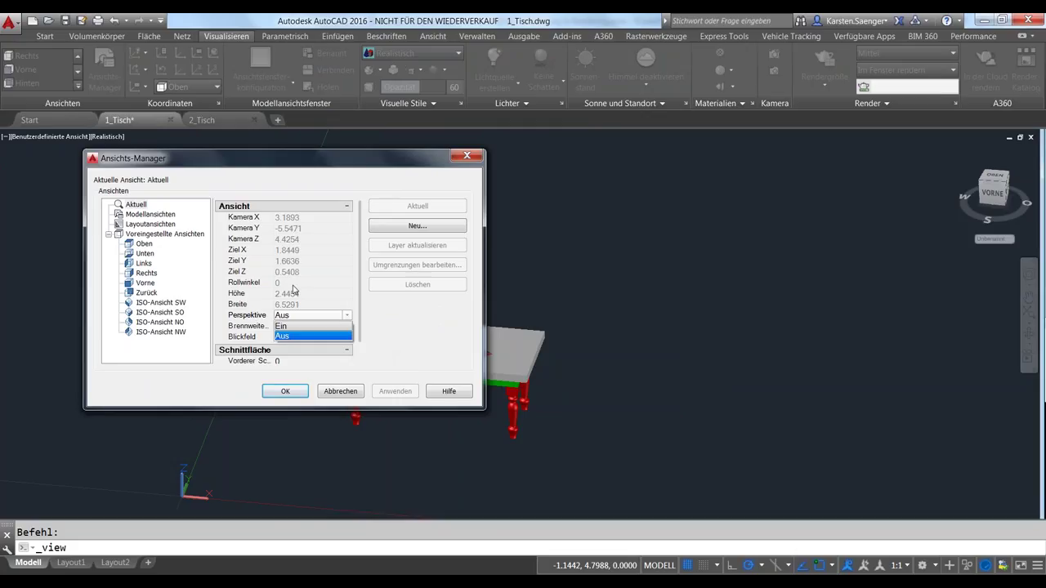
click(390, 327)
scroll(360, 347, down, 1)
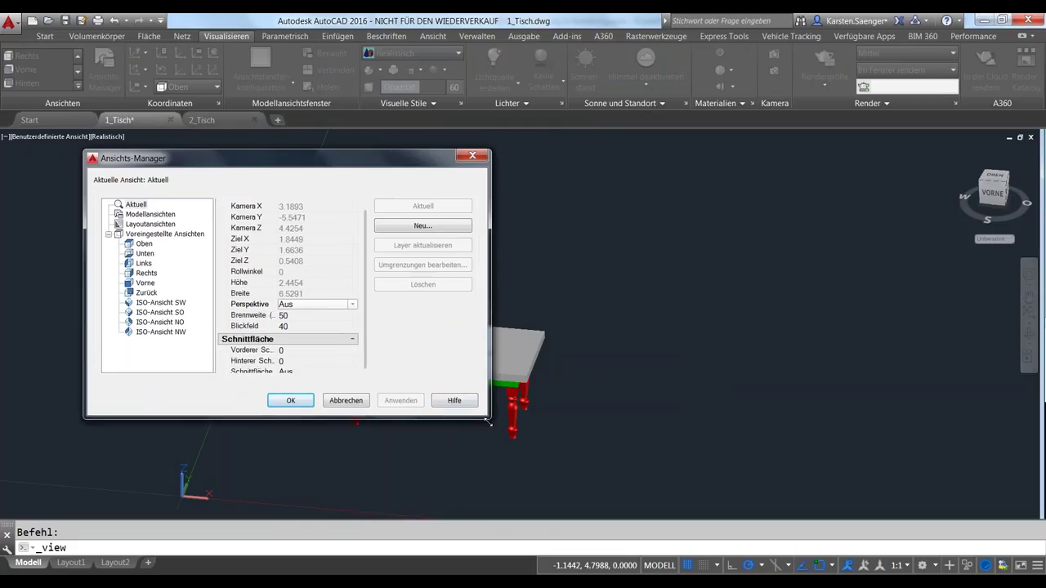
drag(482, 409, 492, 441)
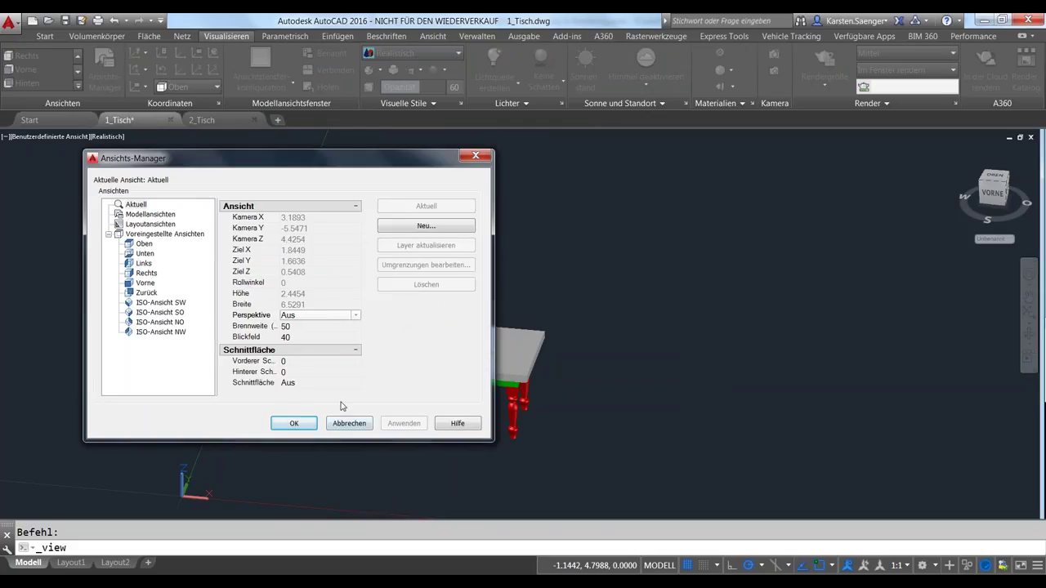
click(411, 229)
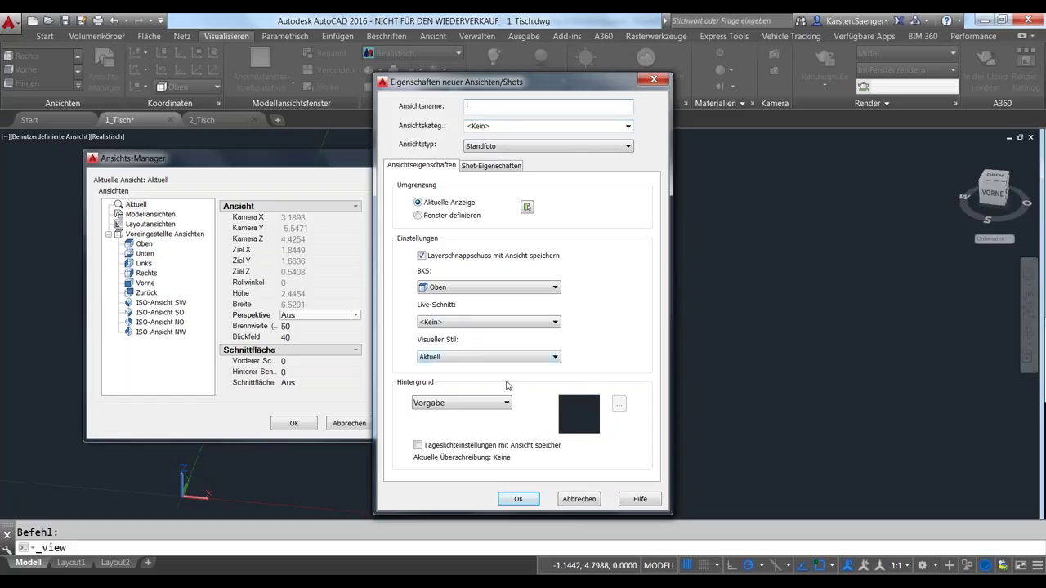
Cancel the new-view dialog and the View Manager without saving a view.
click(585, 500)
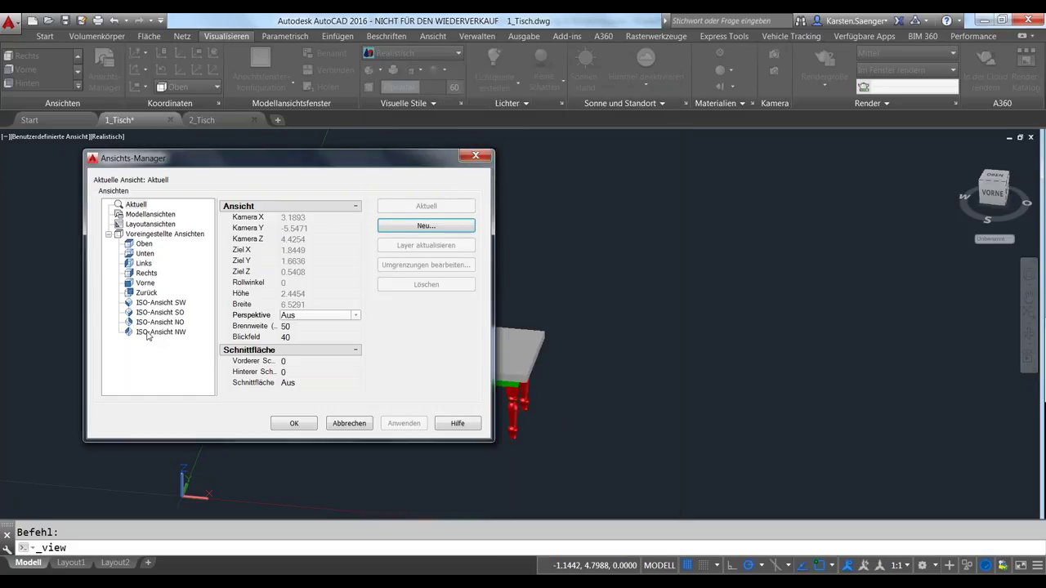
click(357, 424)
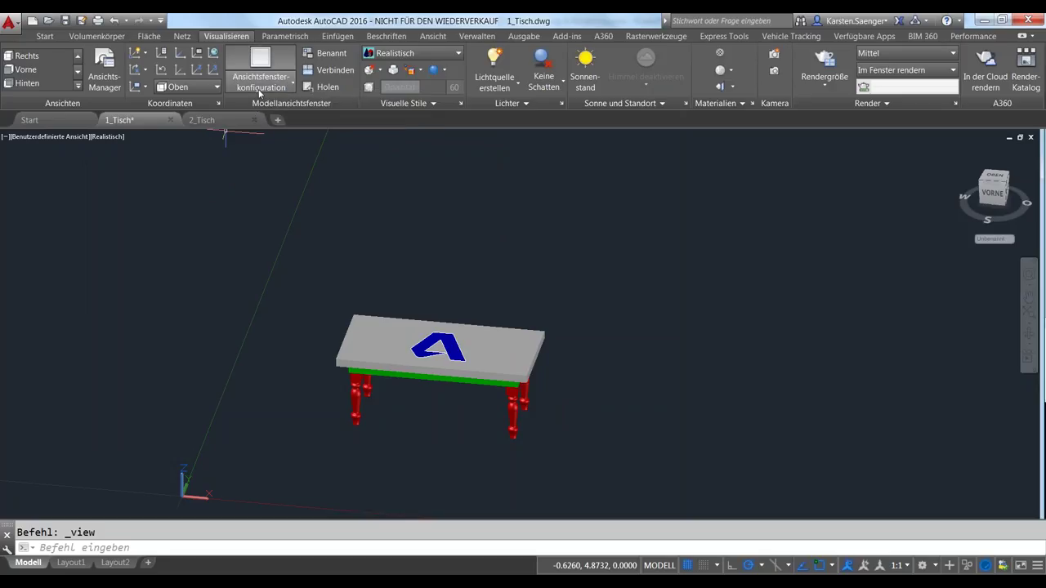
Switch to the Drei: Rechts viewport layout and orbit the table in the right viewport.
click(259, 91)
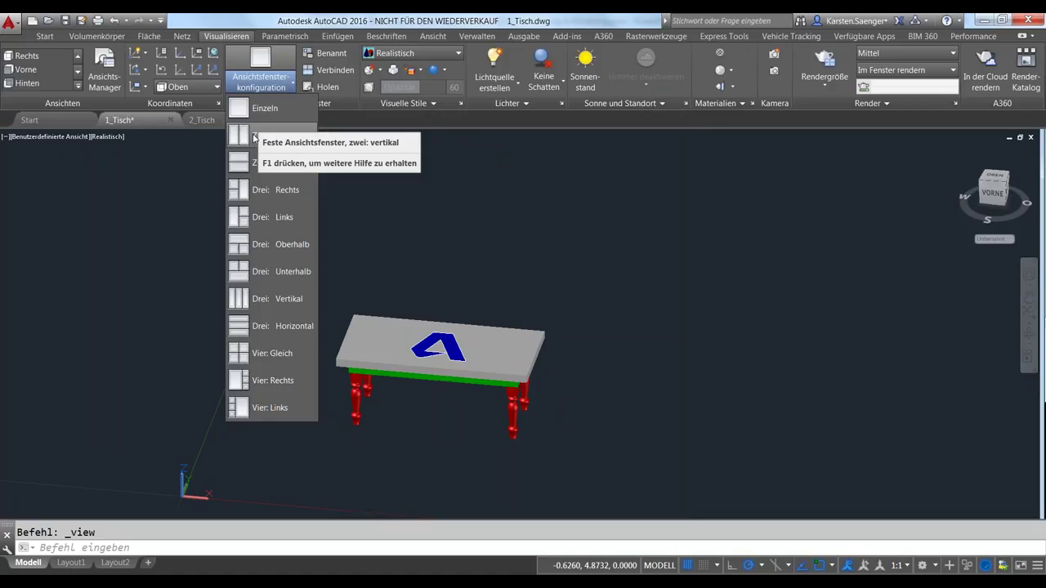
click(260, 196)
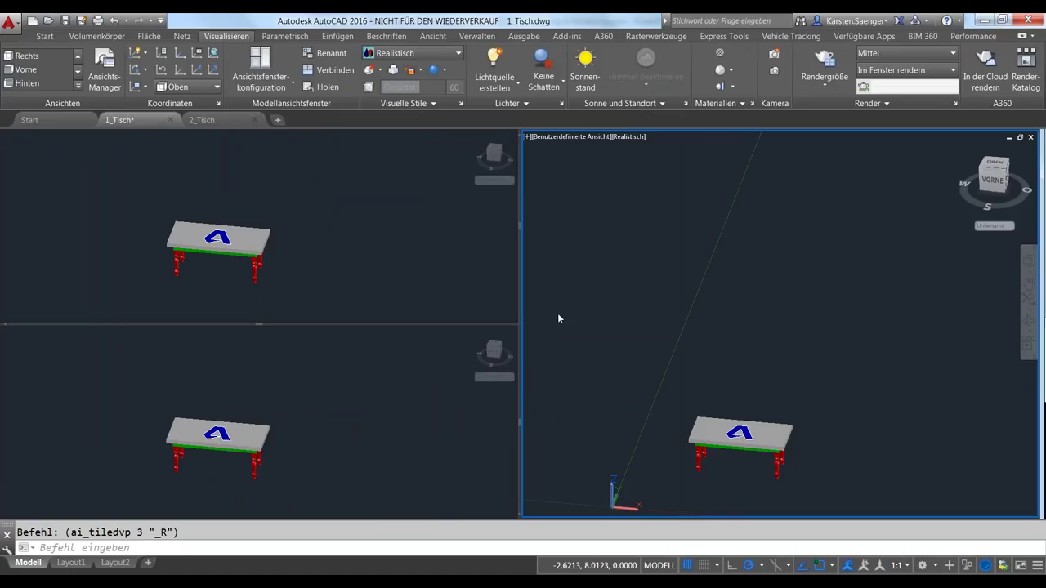
mouse_move(599, 321)
shift+middle_down()
mouse_move(616, 306)
mouse_move(679, 381)
mouse_move(642, 411)
mouse_move(707, 304)
shift+middle_up()
scroll(668, 398, down, 3)
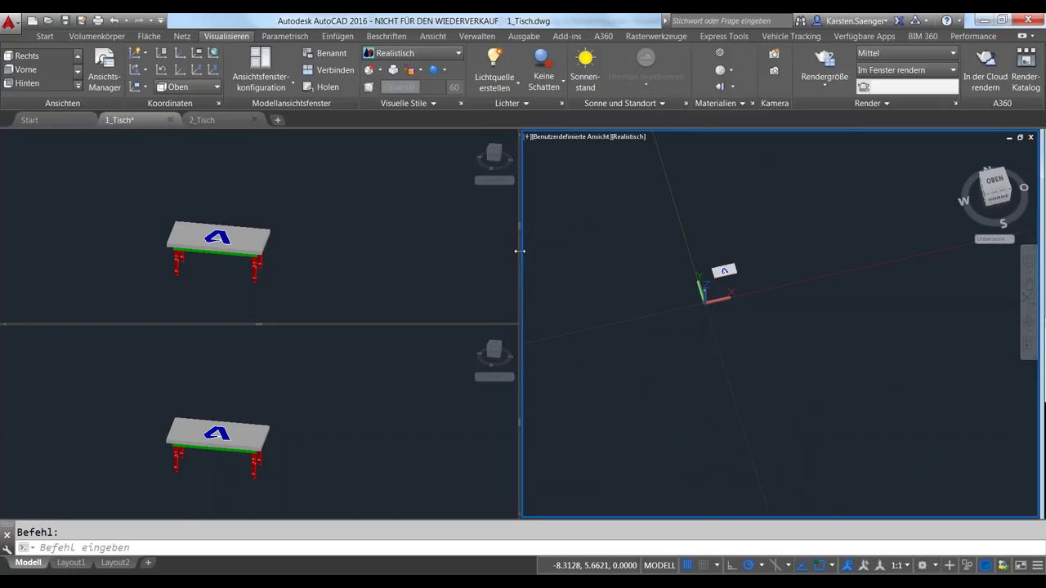
Resize the viewport dividers, then merge back to one viewport centred on the table.
mouse_move(520, 251)
mouse_down()
mouse_move(569, 296)
mouse_move(512, 294)
mouse_up()
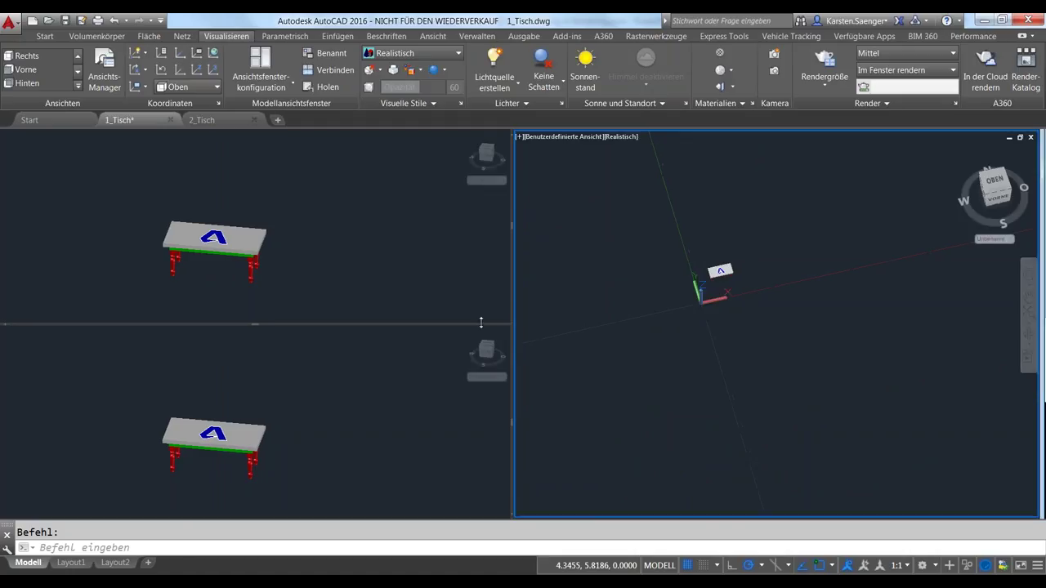
drag(315, 324, 330, 132)
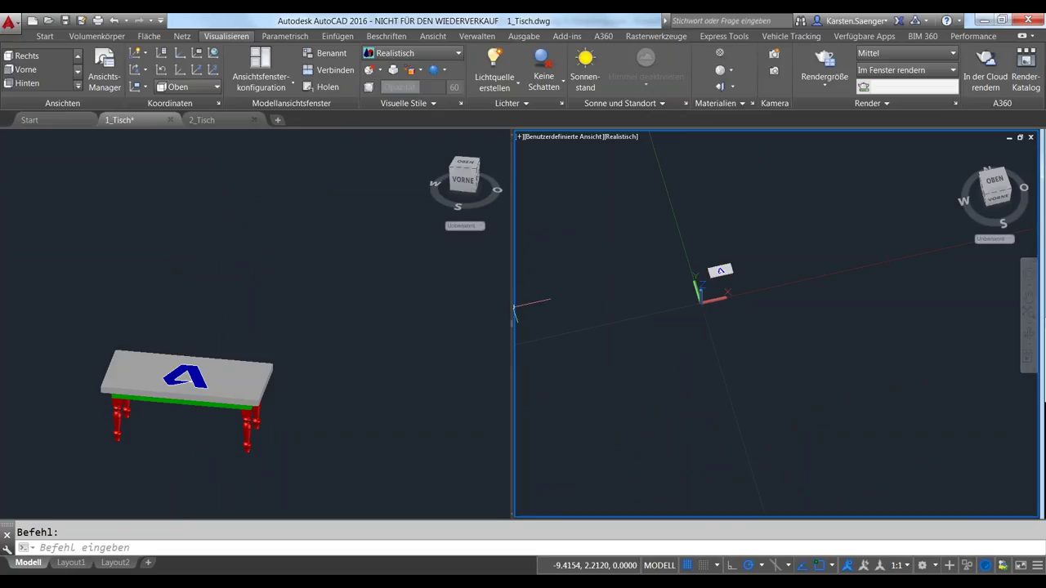
drag(513, 304, 23, 253)
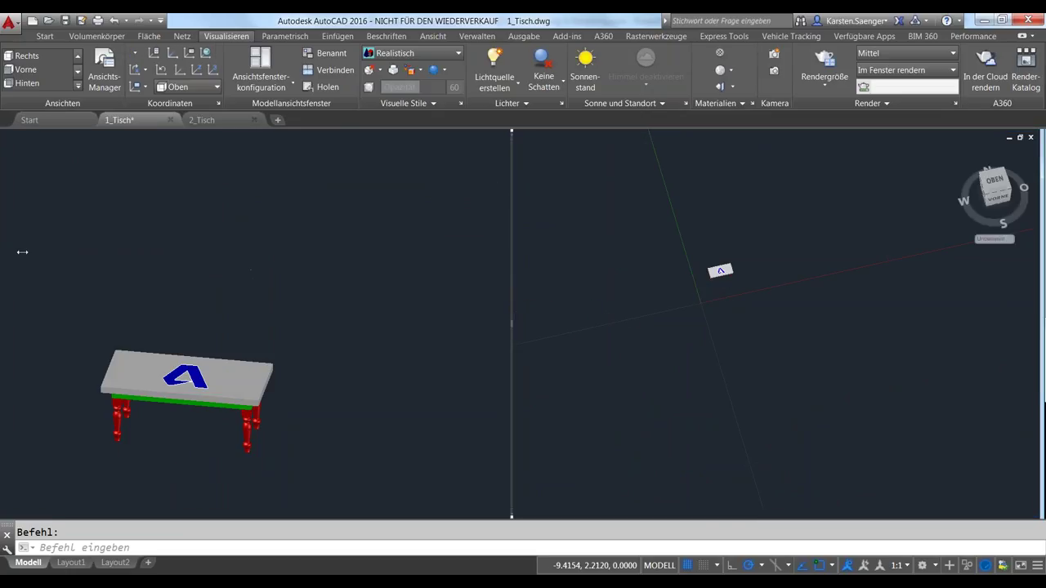
middle_drag(293, 313, 619, 343)
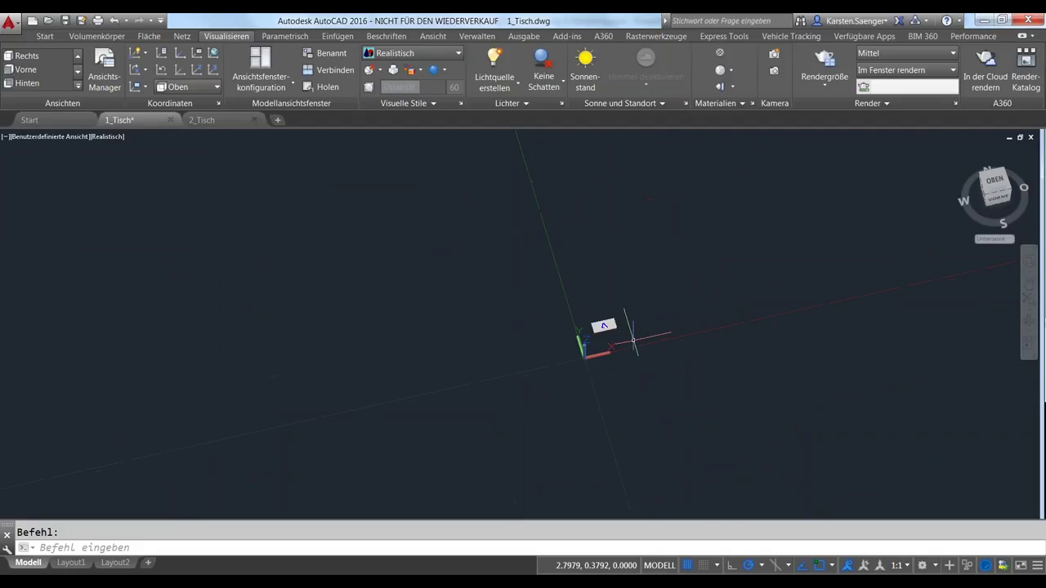
Zoom to the table and open the viewport's visual style list, with Realistisch still active.
scroll(572, 323, up, 6)
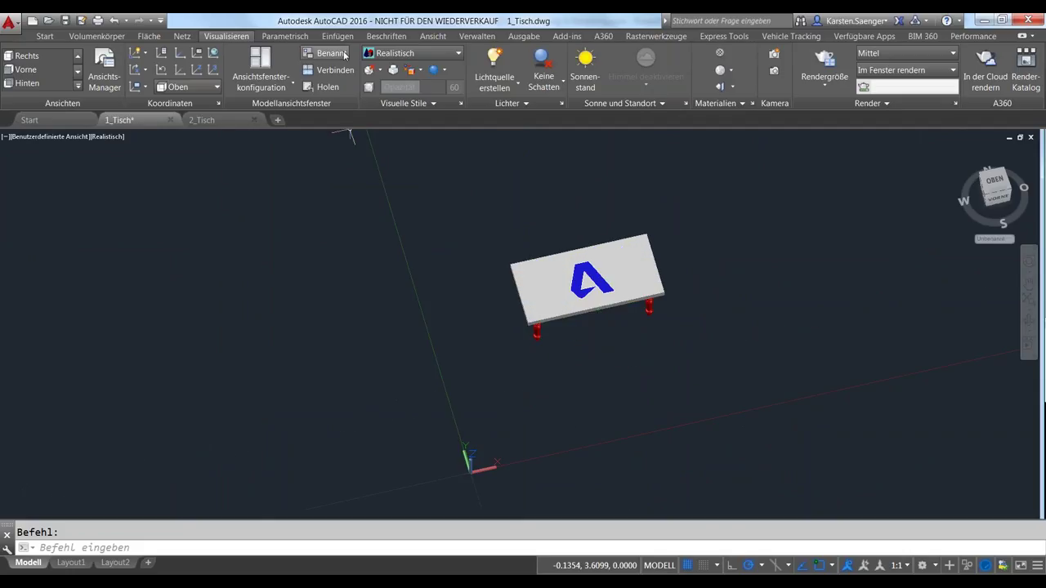
click(412, 105)
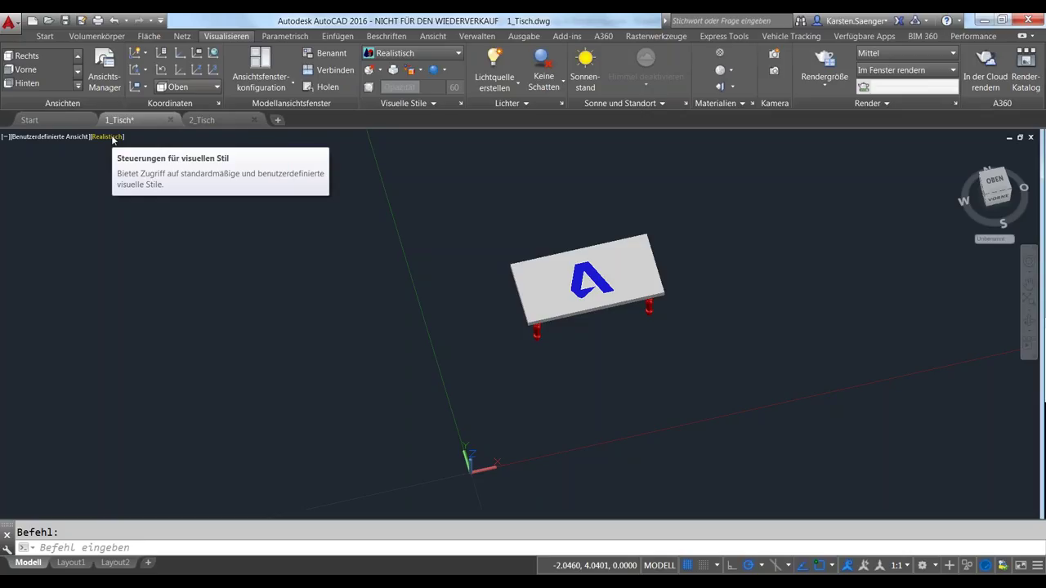
click(113, 139)
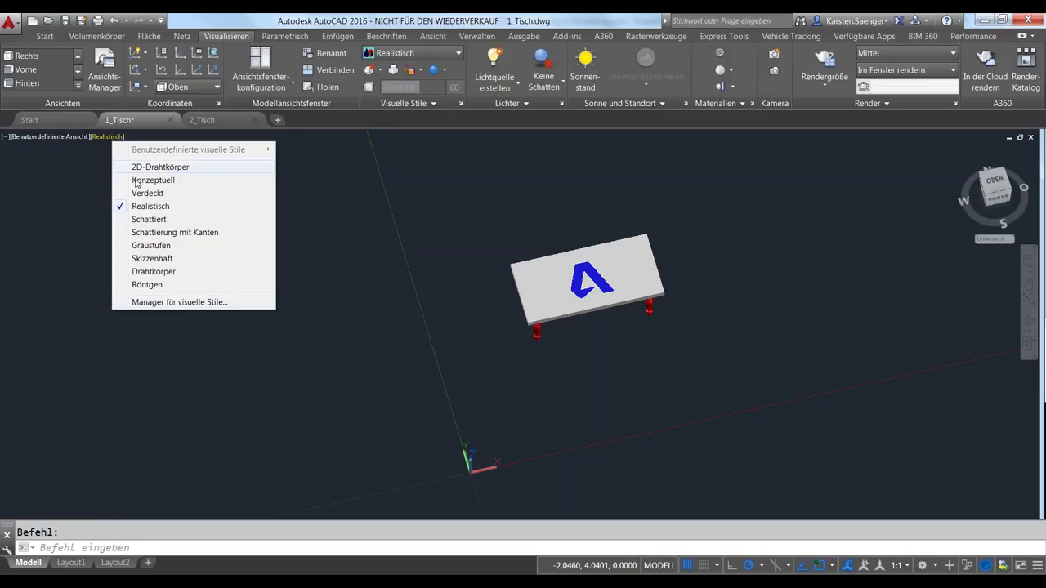
Open the Visual Styles Manager and inspect the Realistisch style's settings and options.
click(178, 302)
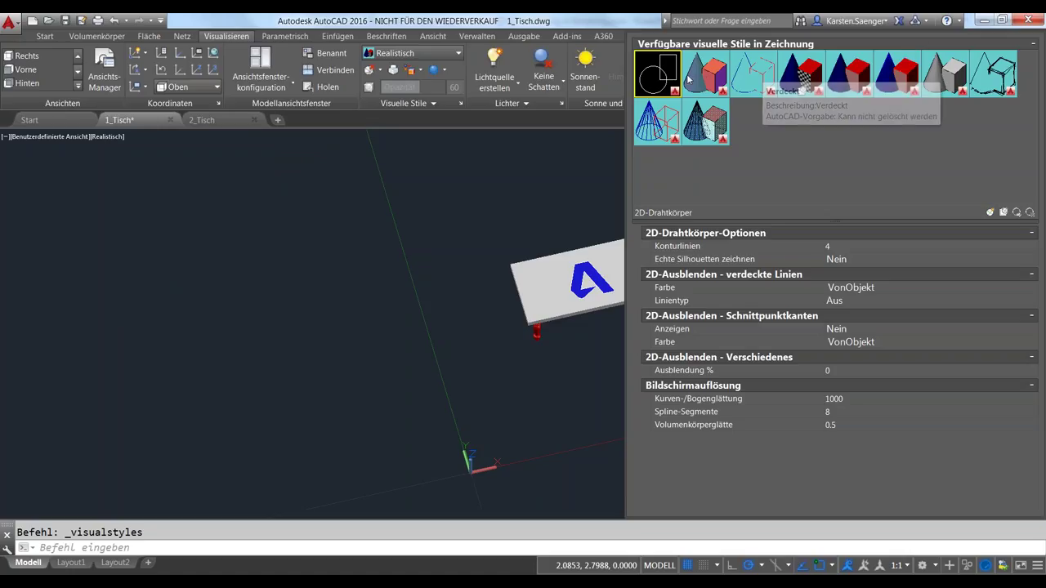
click(801, 69)
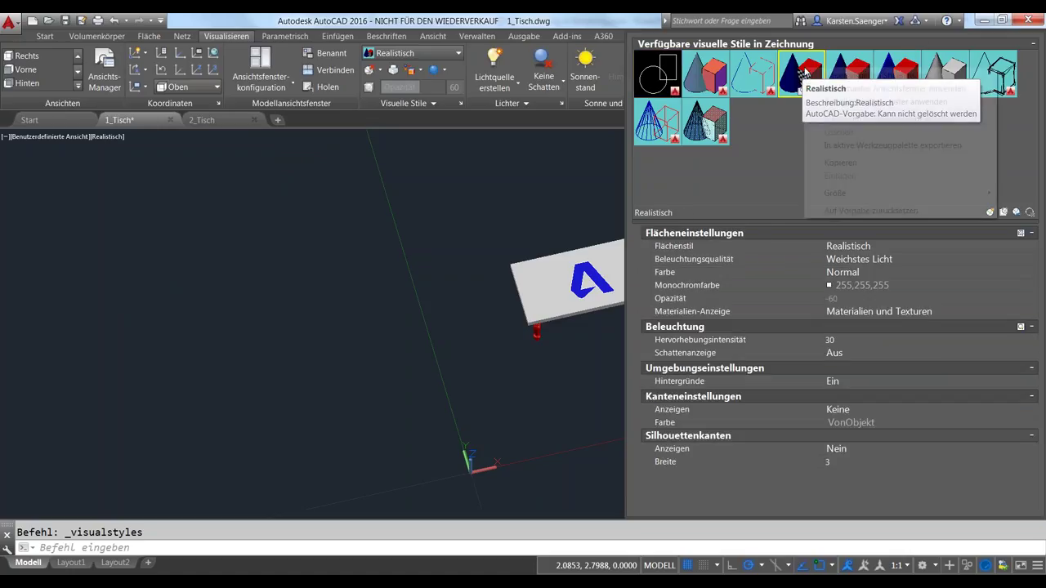
right_click(804, 69)
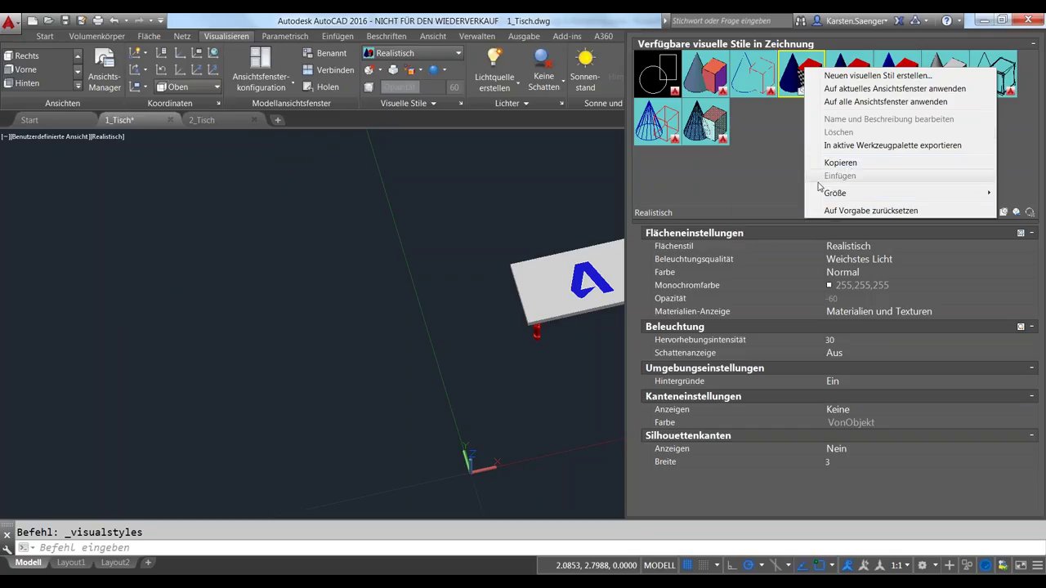
click(709, 163)
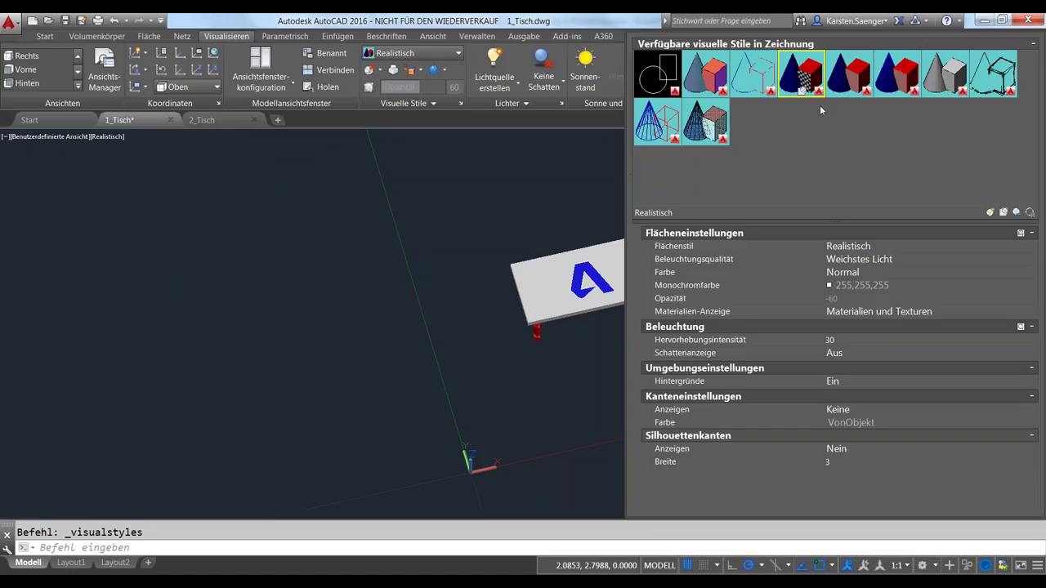
Compare Schattiert, Schattierung mit Kanten and Graustufen, return to Realistisch, and widen the palette.
click(842, 79)
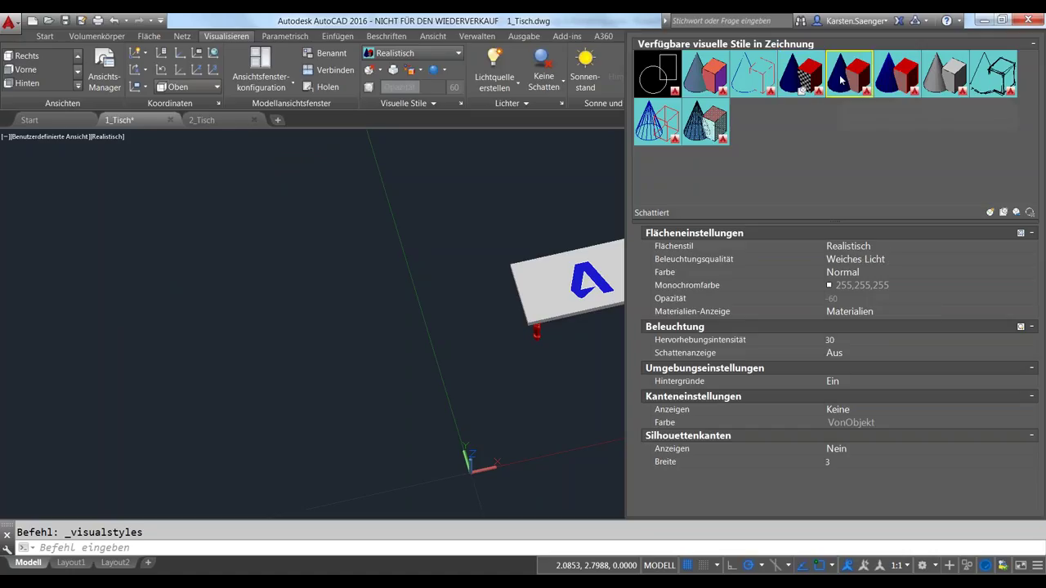
click(887, 82)
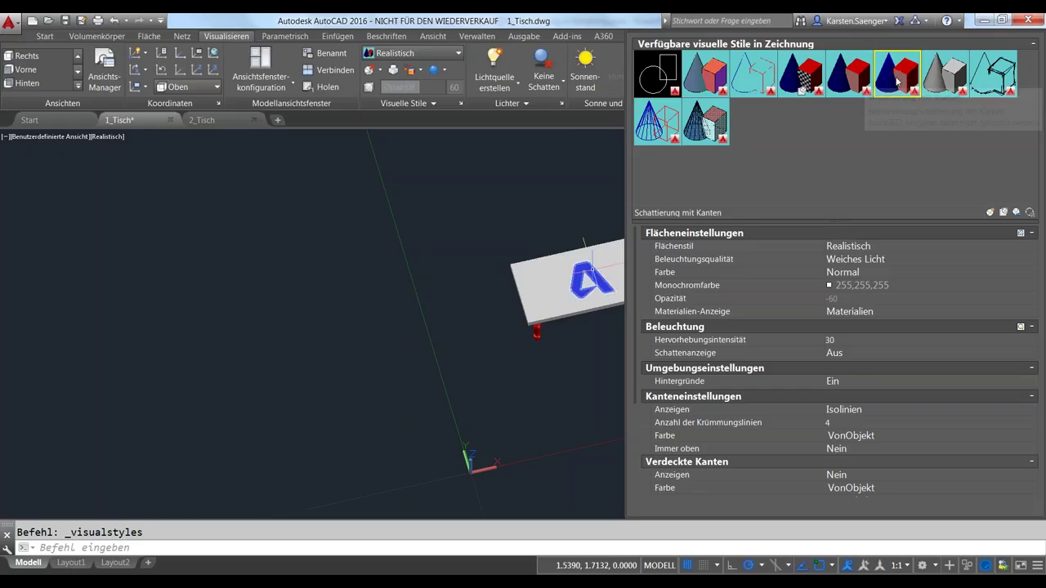
click(943, 80)
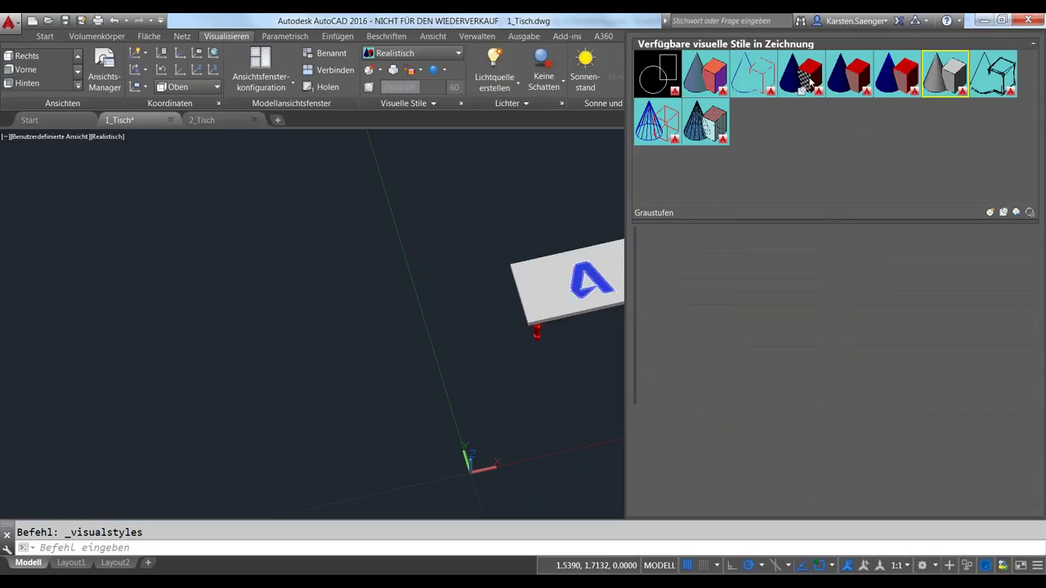
click(807, 78)
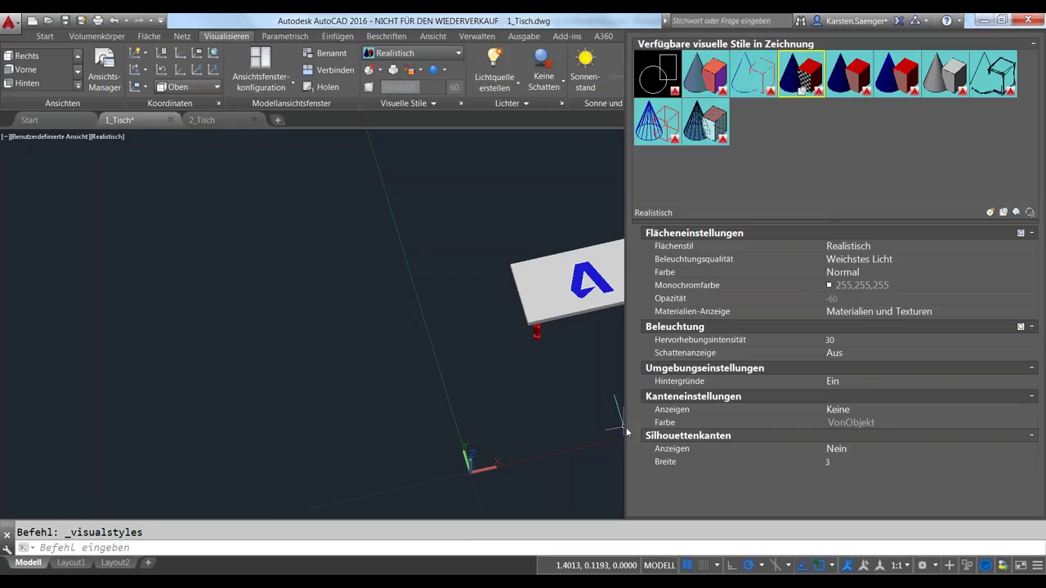
drag(626, 430, 621, 434)
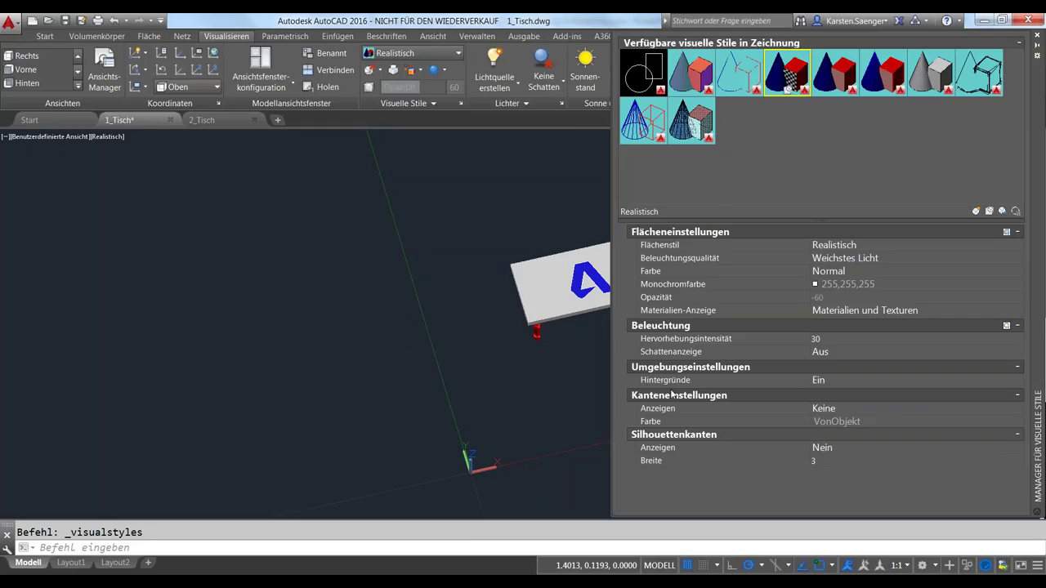
Create a new visual style named Visueller Stil 1 and scroll through its settings.
click(976, 211)
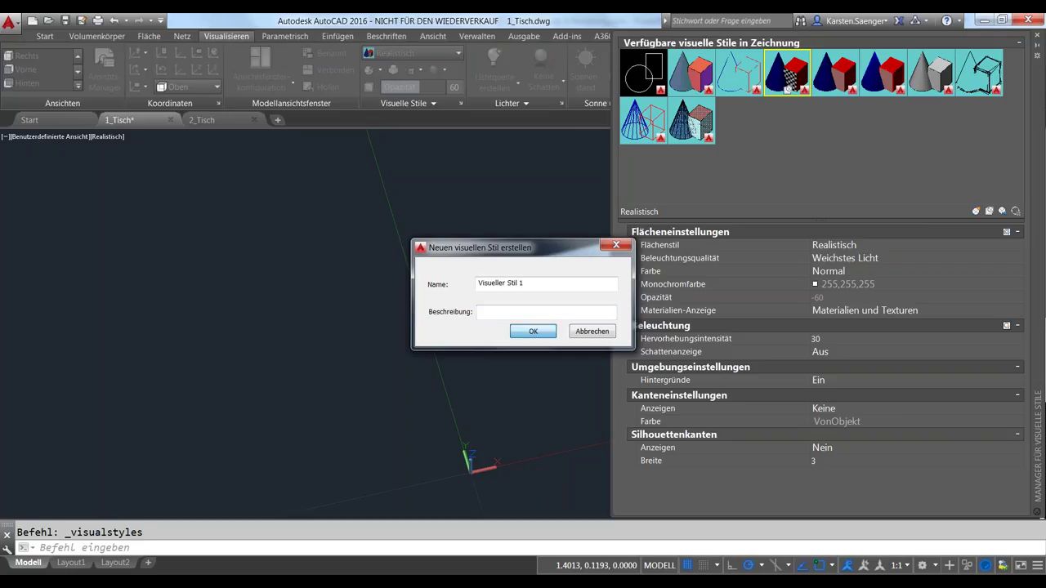
click(533, 331)
scroll(914, 394, down, 1)
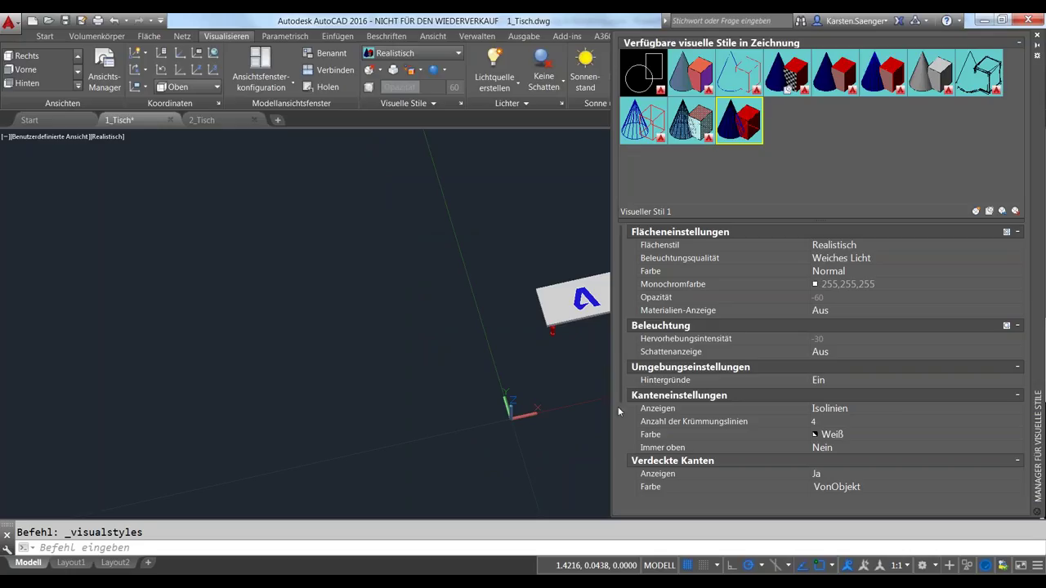
scroll(617, 406, down, 3)
scroll(611, 441, down, 1)
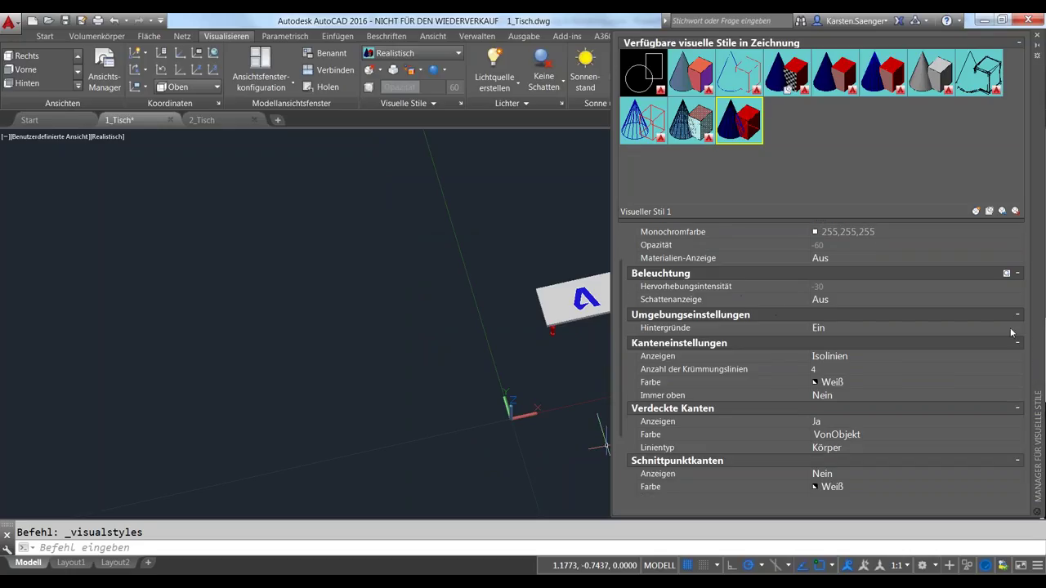
Keep the new style's edges as Isolinien, reselect Realistisch, and close the Visual Styles Manager.
click(861, 353)
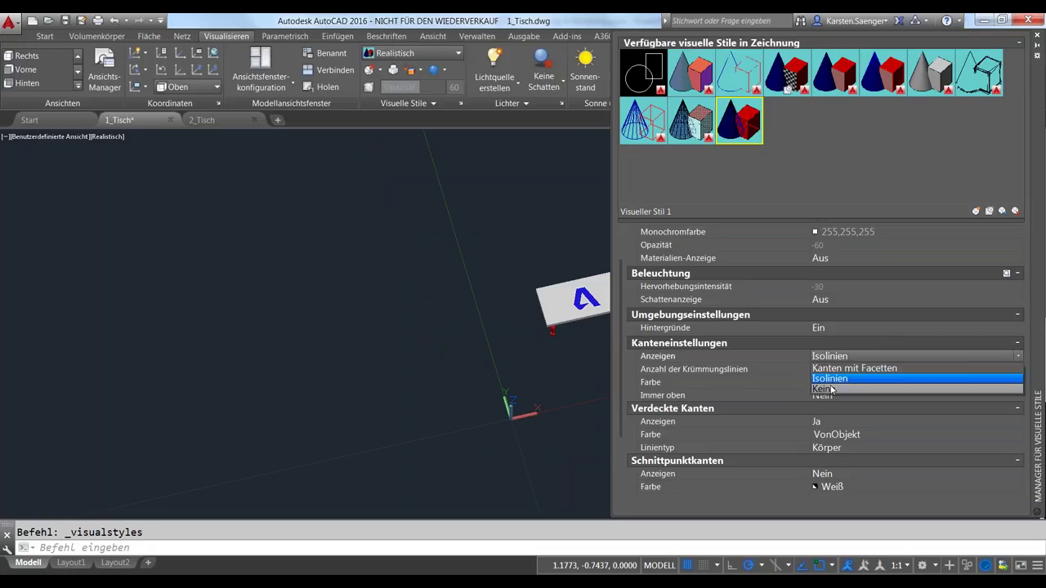
click(834, 357)
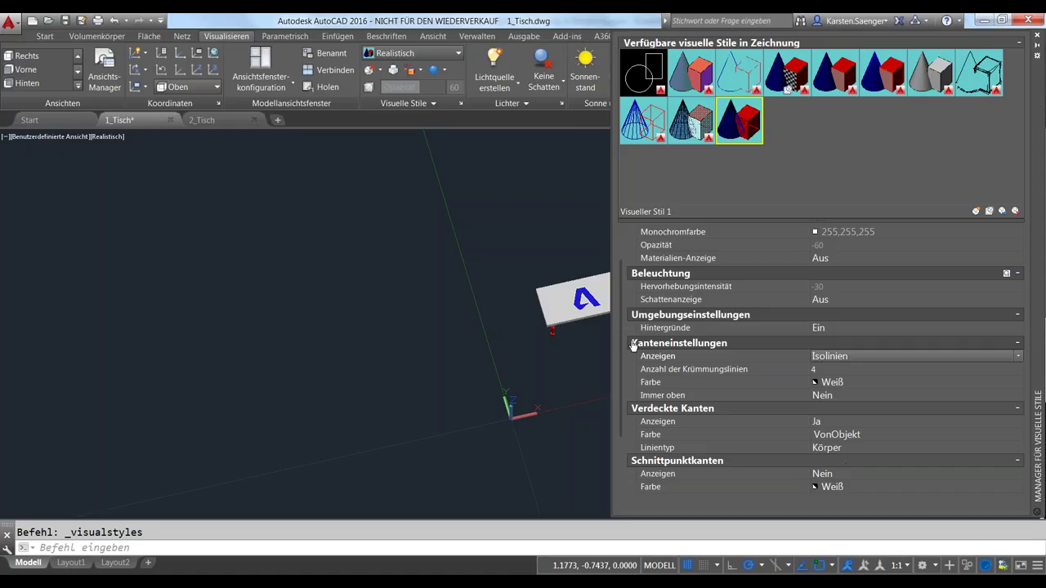
mouse_move(620, 355)
mouse_down()
mouse_move(624, 445)
mouse_move(623, 339)
mouse_up()
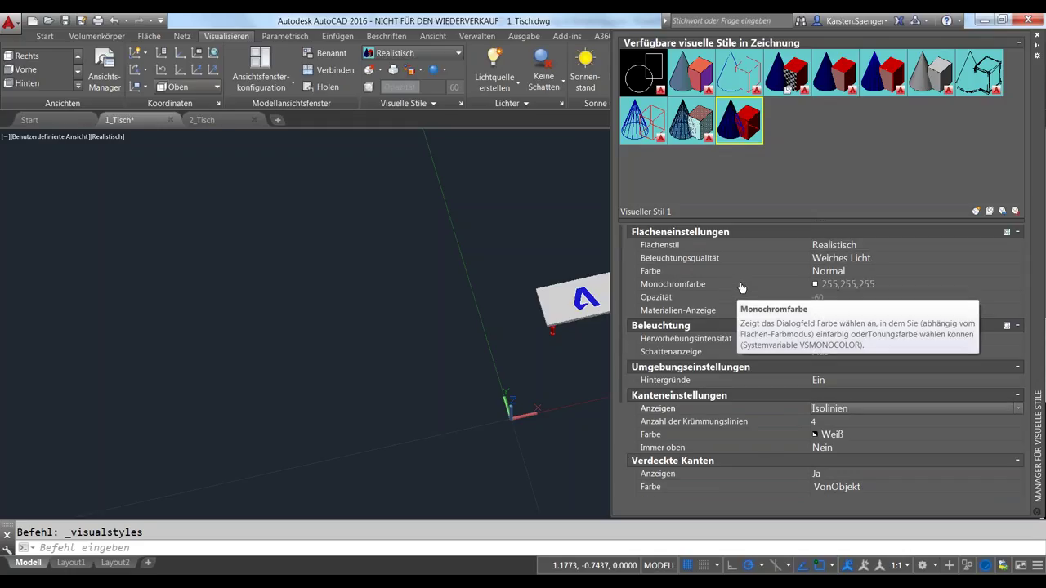
click(787, 75)
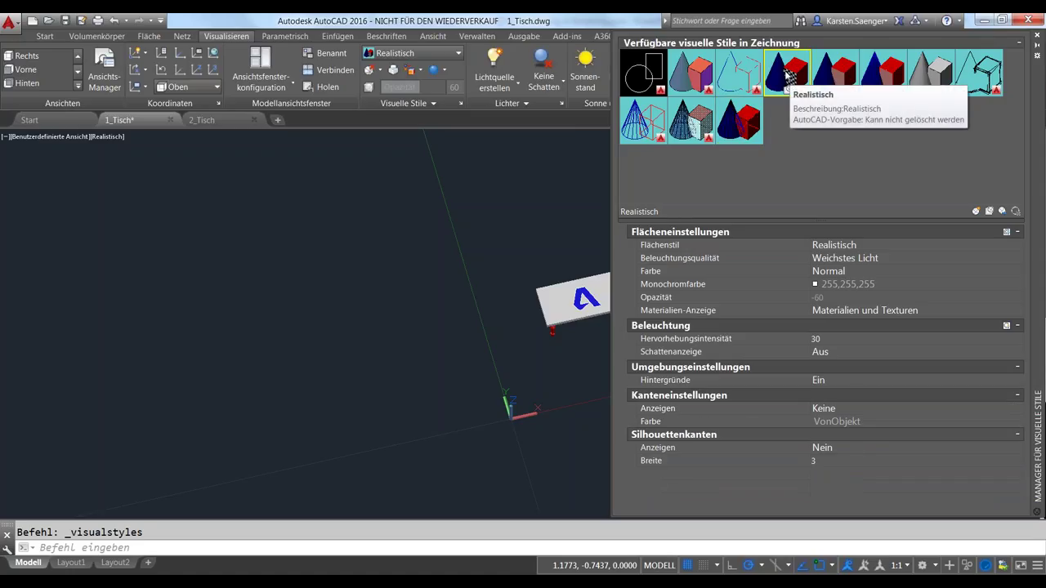
click(1036, 37)
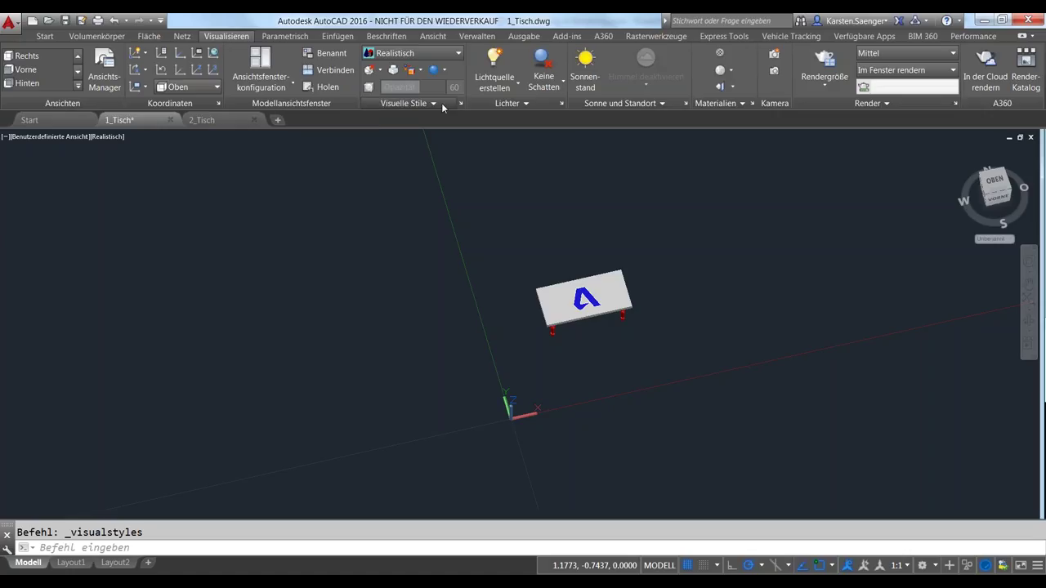
click(437, 226)
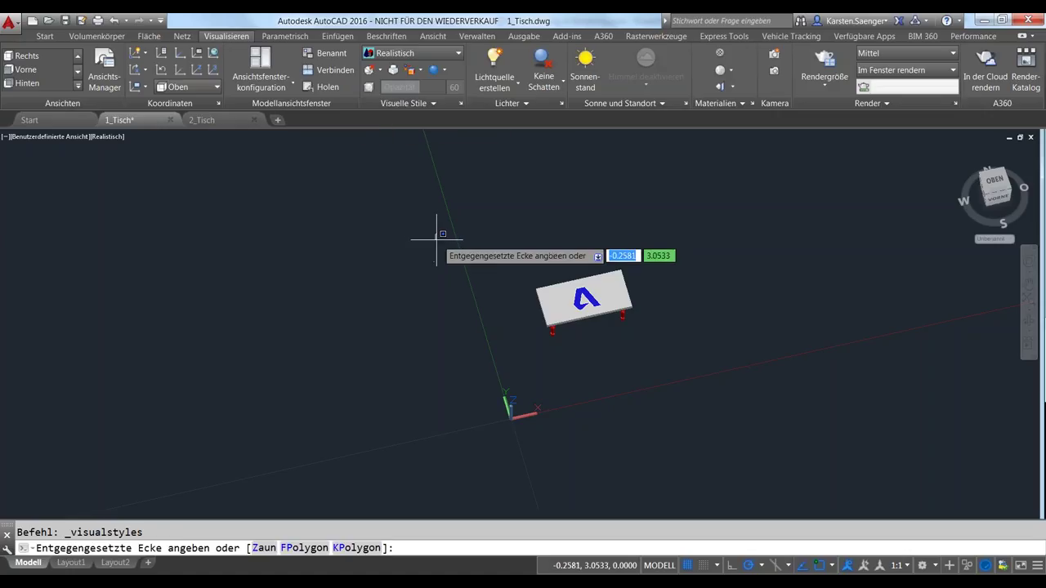
key(Escape)
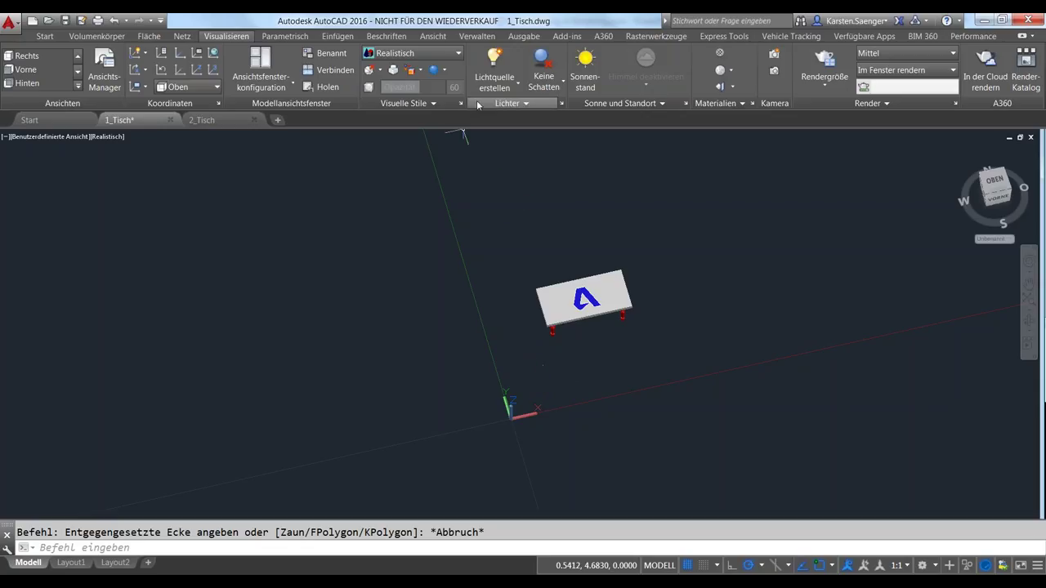
Zoom in on the table's red legs and list the light types Punkt, Spot, Entfernungslicht, Netzlicht.
mouse_move(535, 267)
middle_down()
mouse_move(490, 237)
mouse_move(456, 236)
middle_up()
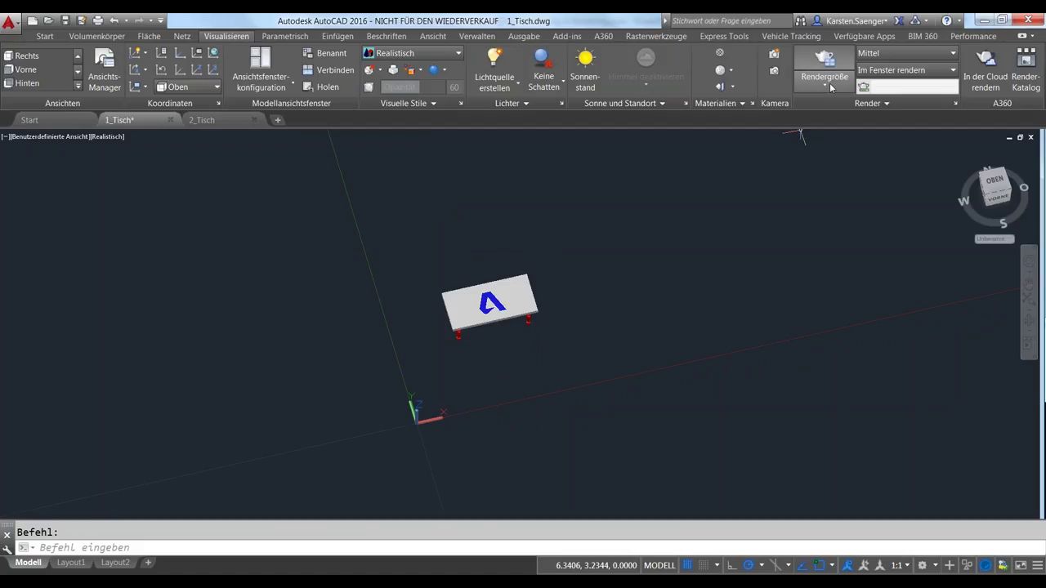
scroll(523, 314, up, 2)
scroll(523, 315, up, 3)
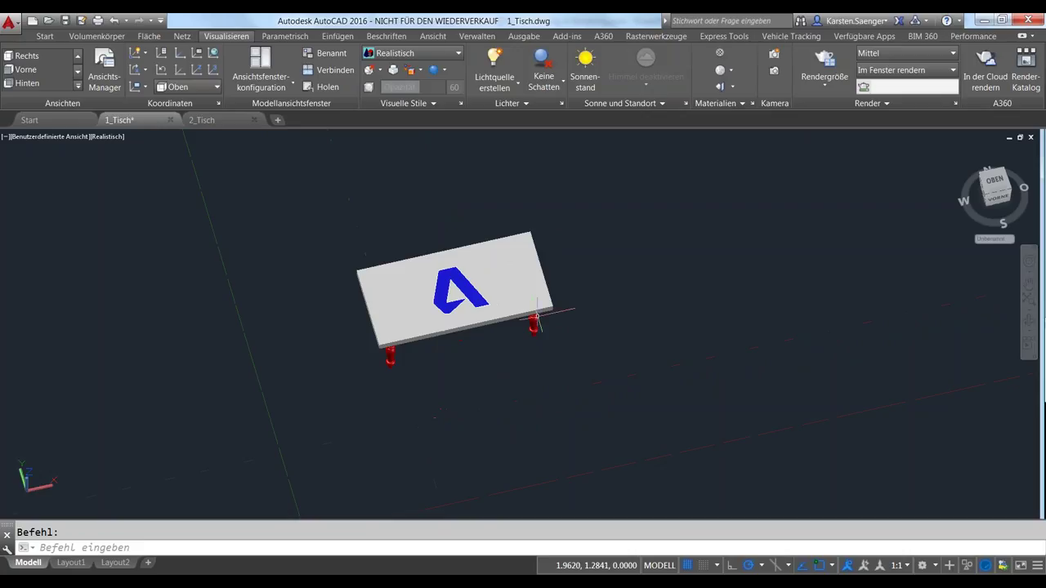
mouse_move(534, 322)
shift+middle_down()
mouse_move(488, 336)
mouse_move(444, 310)
shift+middle_up()
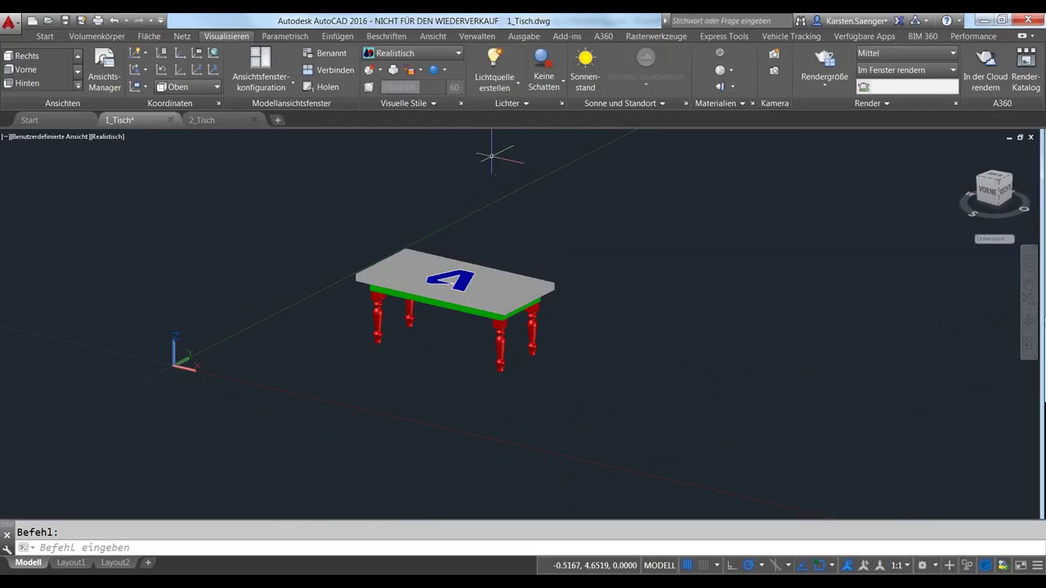
click(493, 105)
click(502, 88)
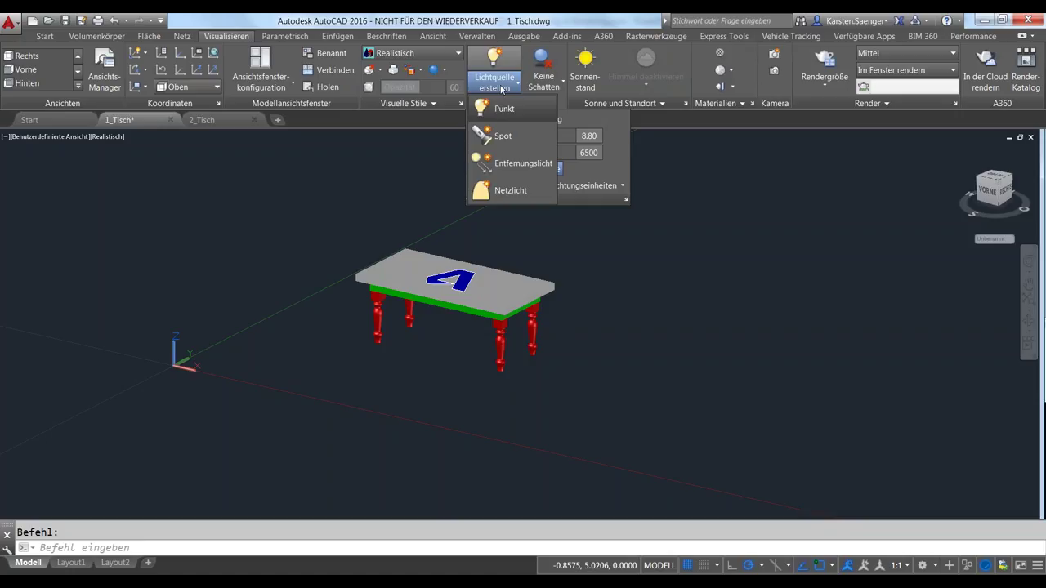
Close the light-type list, review the shadow options leaving Keine Schatten, and collapse the lighting panel.
click(515, 88)
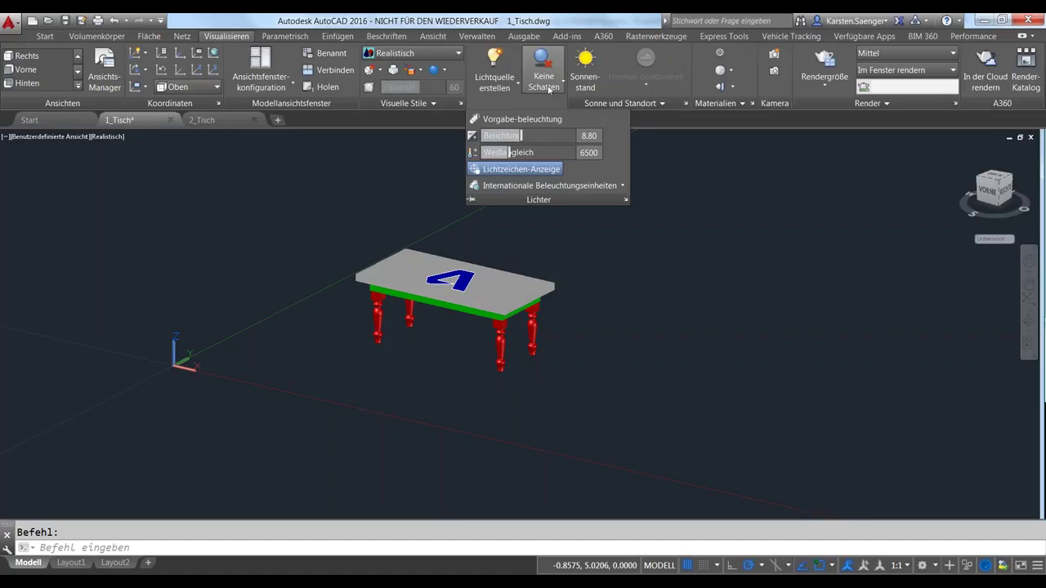
click(548, 89)
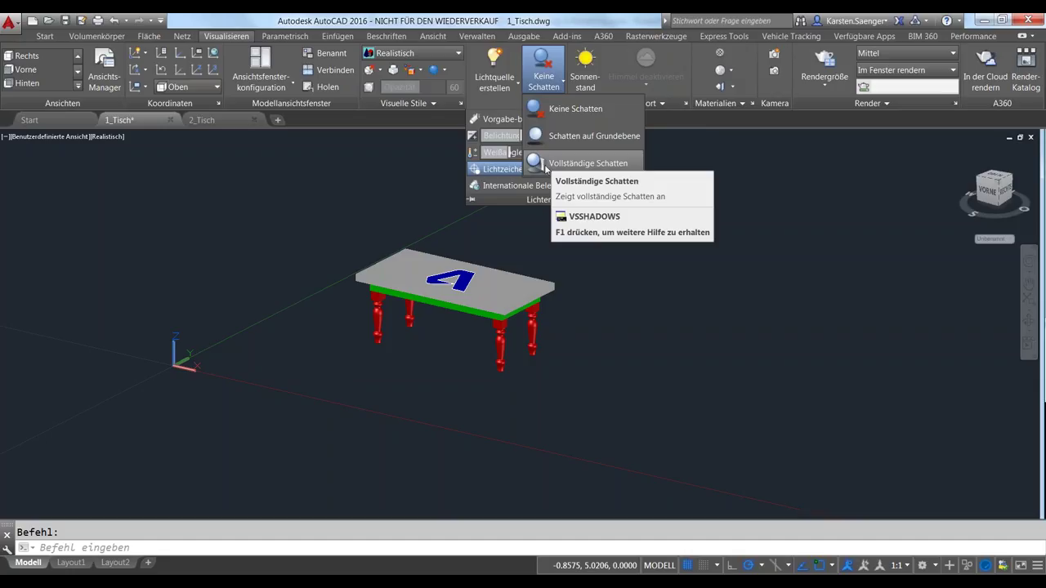
click(550, 88)
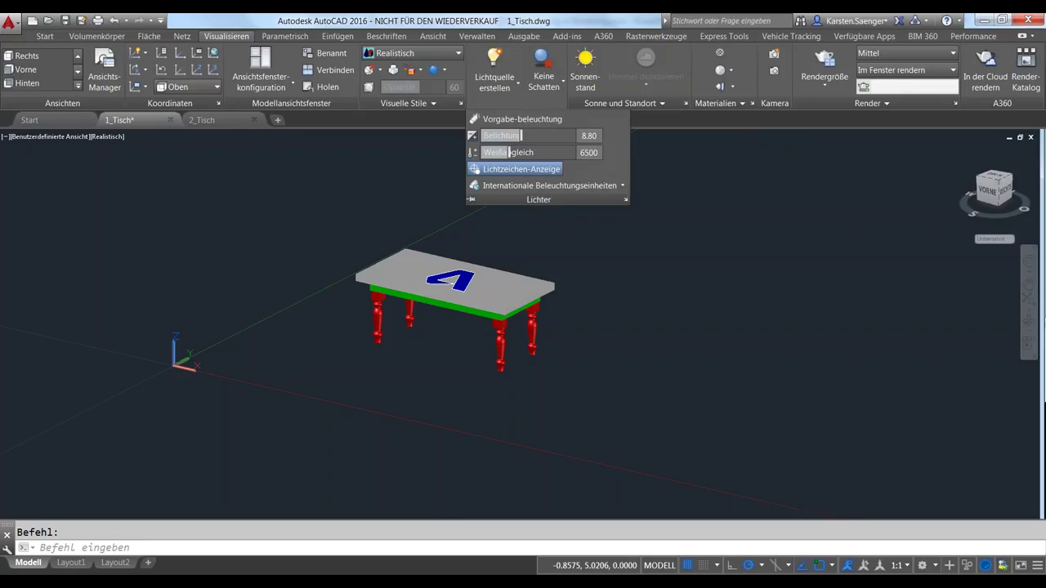
click(715, 159)
key(Escape)
Set the Belichtung slider to 8.00 and keep Internationale Beleuchtungseinheiten as the lighting units.
click(542, 106)
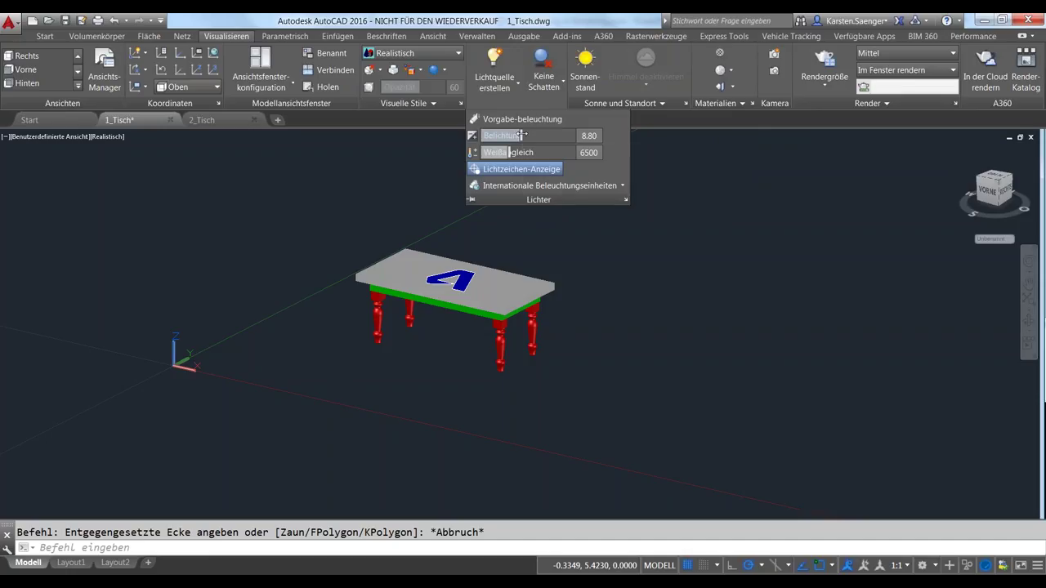
mouse_move(521, 136)
mouse_down()
mouse_move(572, 136)
mouse_move(503, 136)
mouse_up()
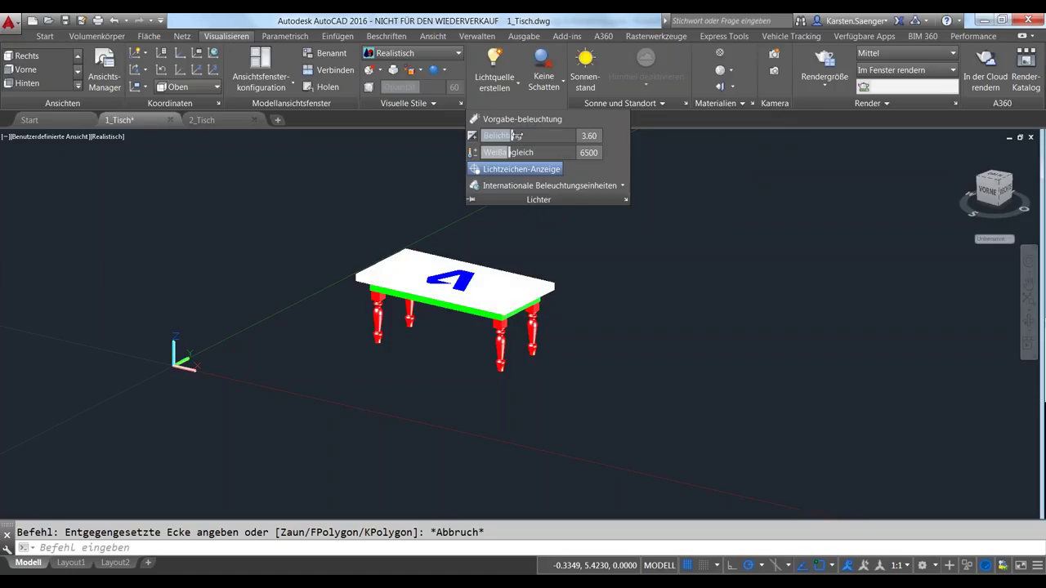
drag(503, 136, 519, 136)
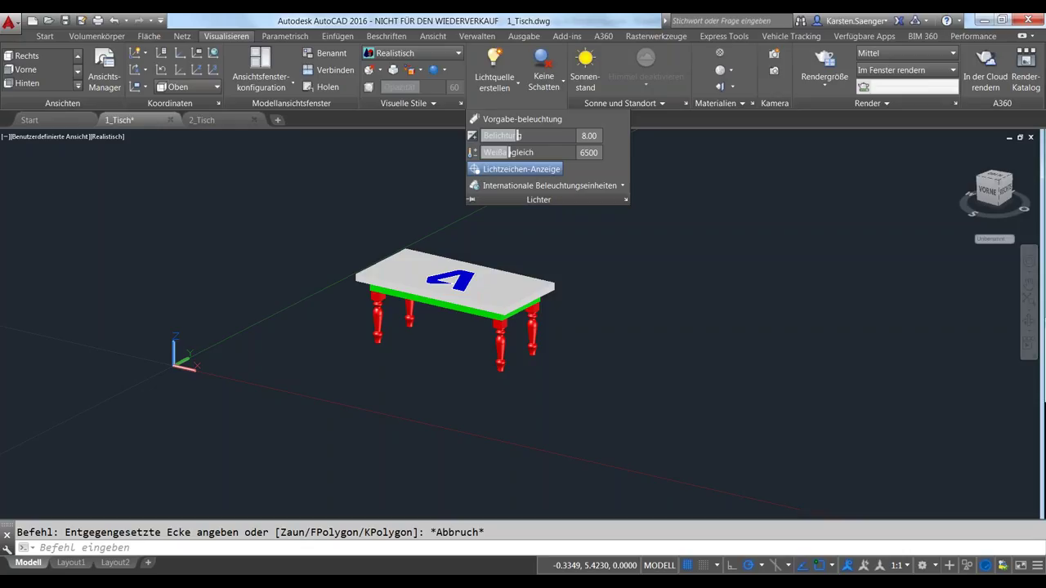
click(585, 187)
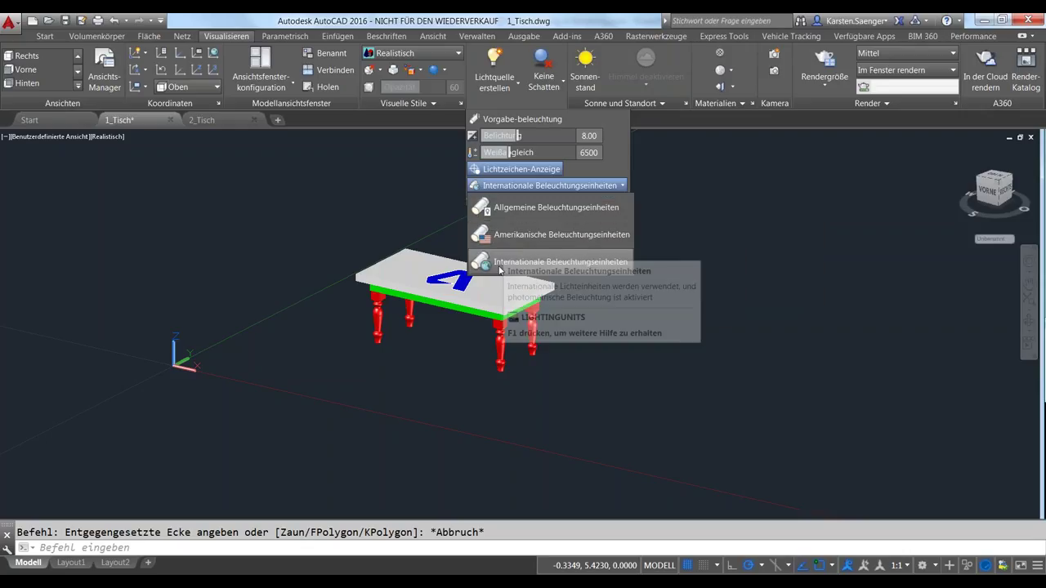
click(509, 99)
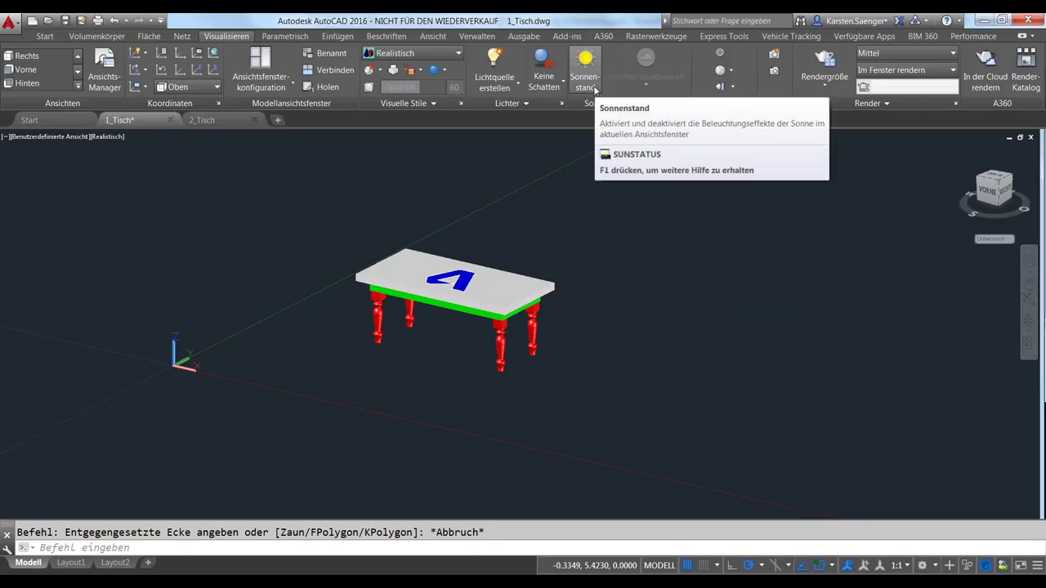
Toggle Sonnenstand on and off several times, ending with sunlight switched off.
click(593, 87)
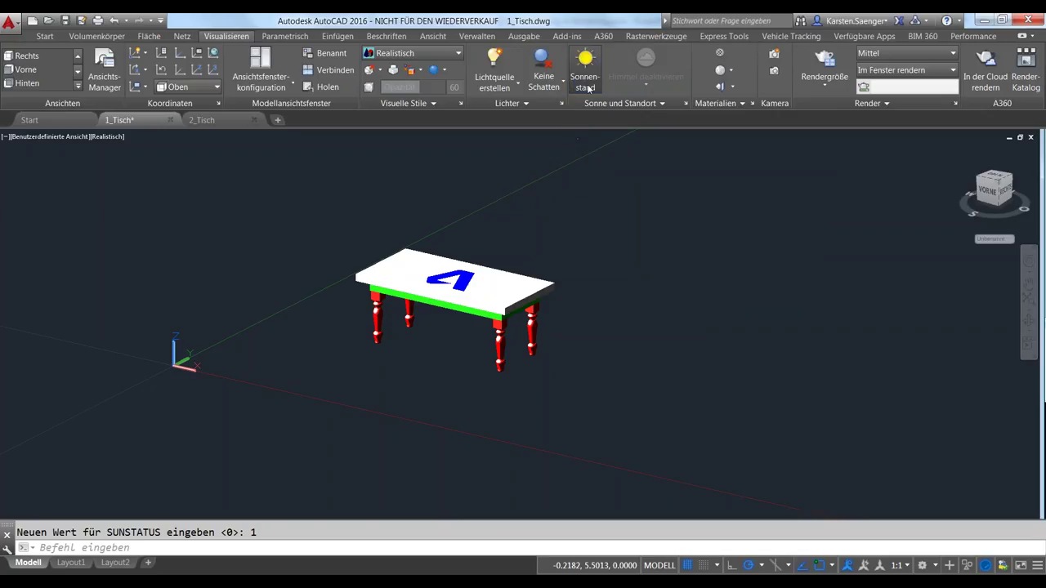
click(588, 87)
click(589, 87)
click(588, 87)
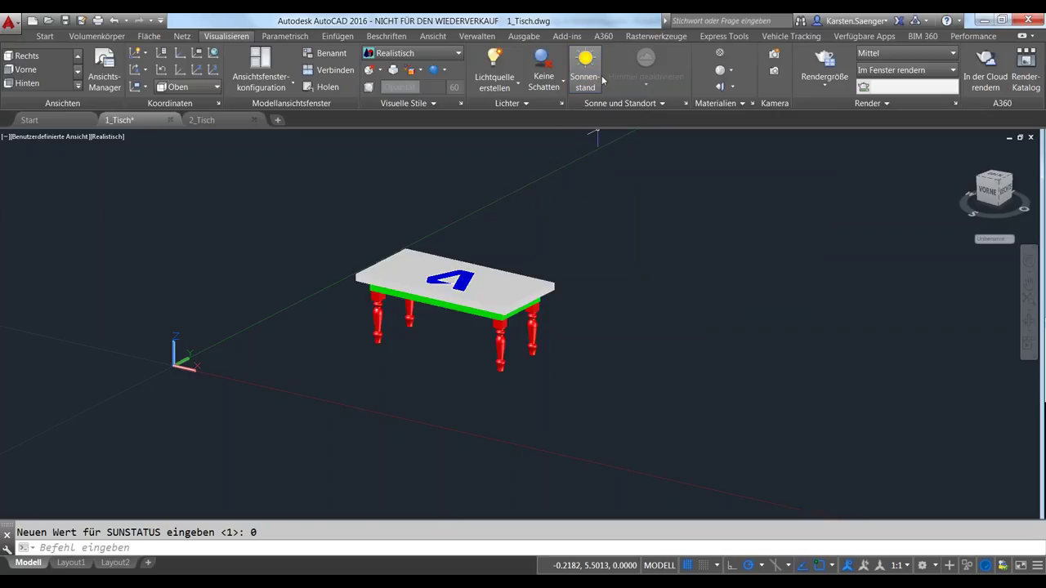
click(588, 87)
click(587, 87)
Under Sonne und Standort, choose Position festlegen > Aus Karte.
click(602, 104)
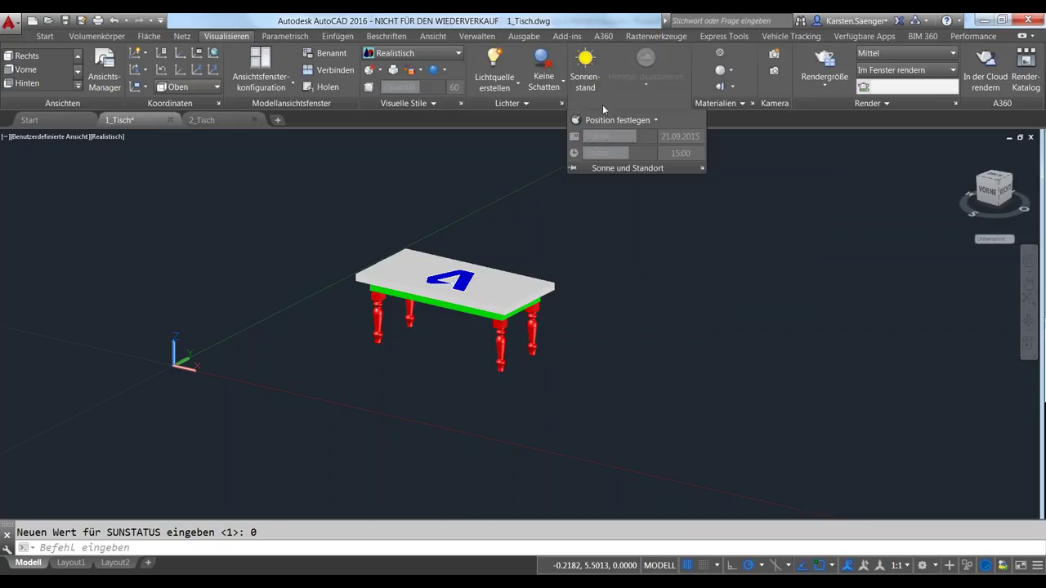
click(641, 123)
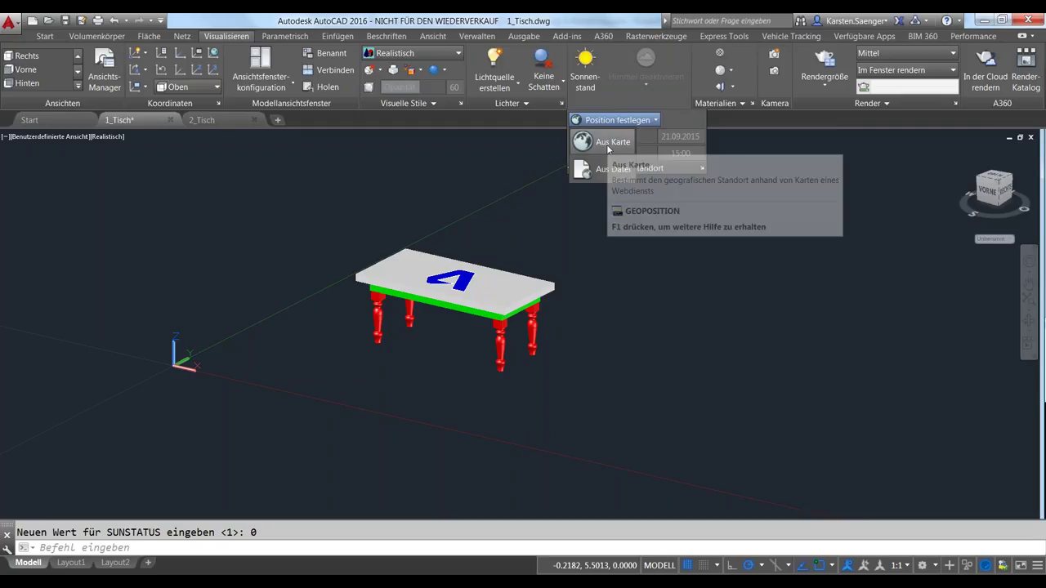
click(608, 143)
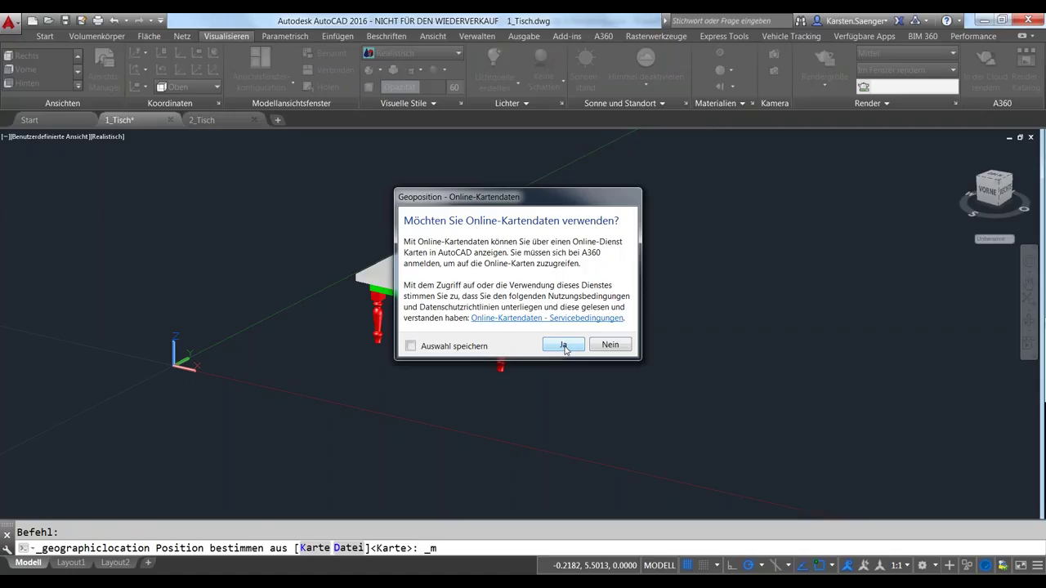
Accept online map data, search 'münchen' and place a marker at 48.1392, 11.512.
click(563, 347)
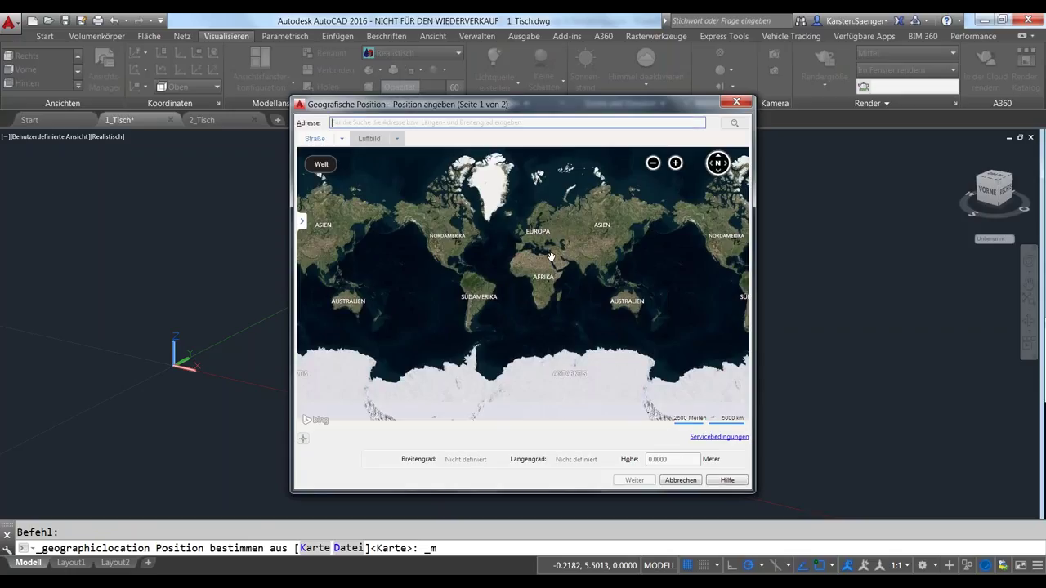
text(m)
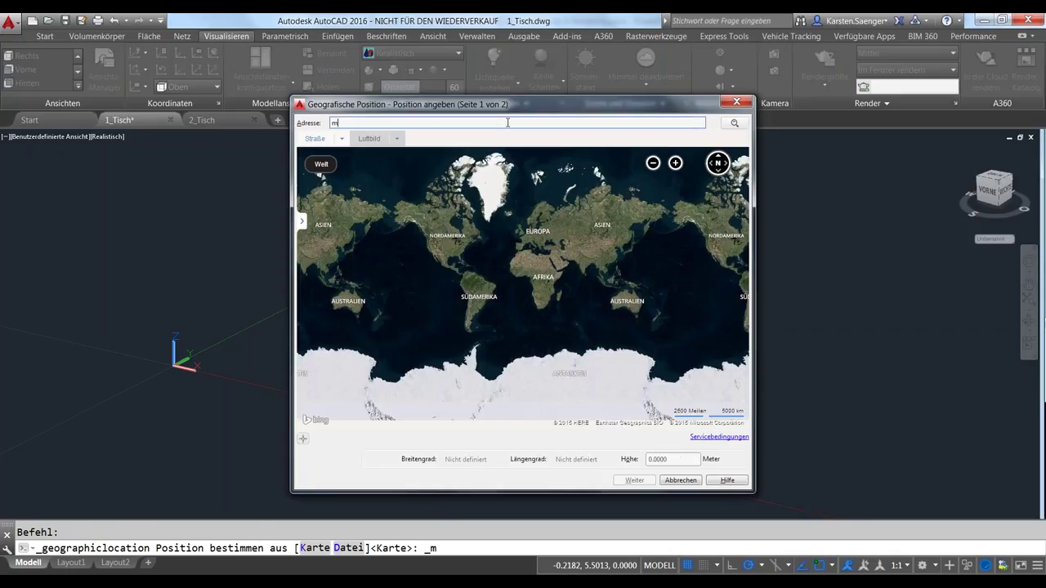
text(ünchen)
key(Return)
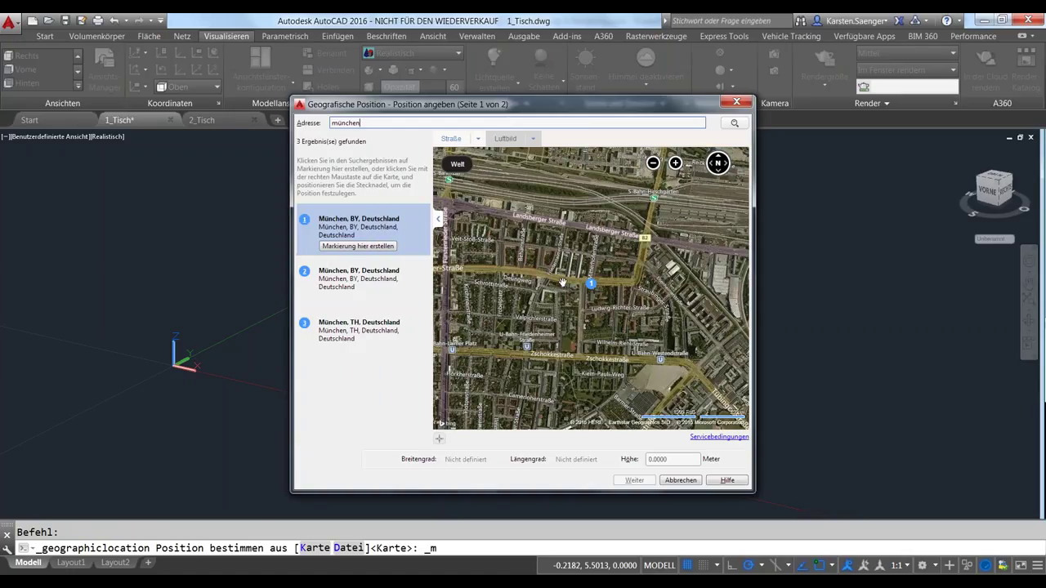
right_click(563, 282)
click(600, 288)
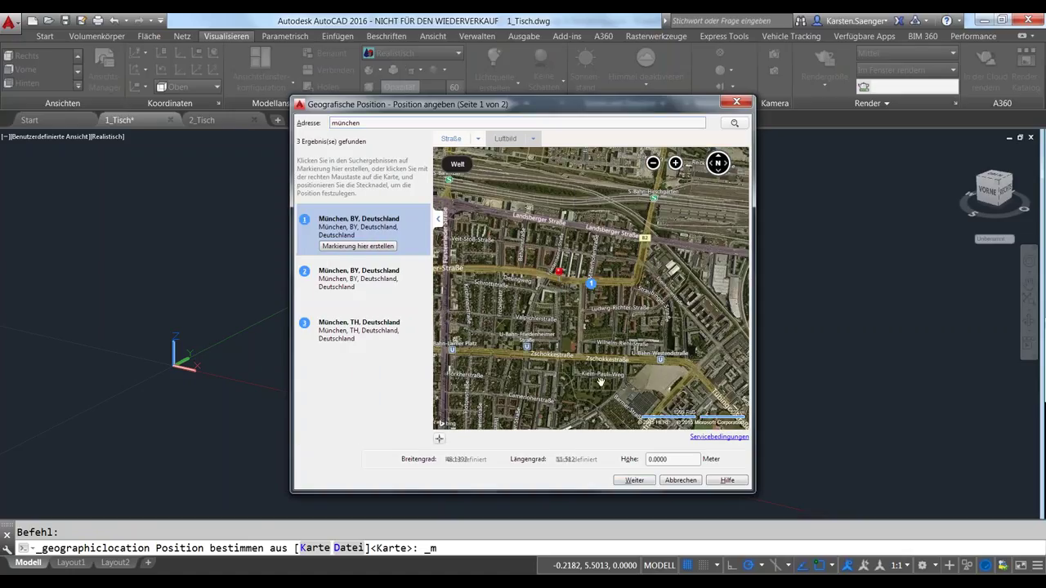
click(647, 483)
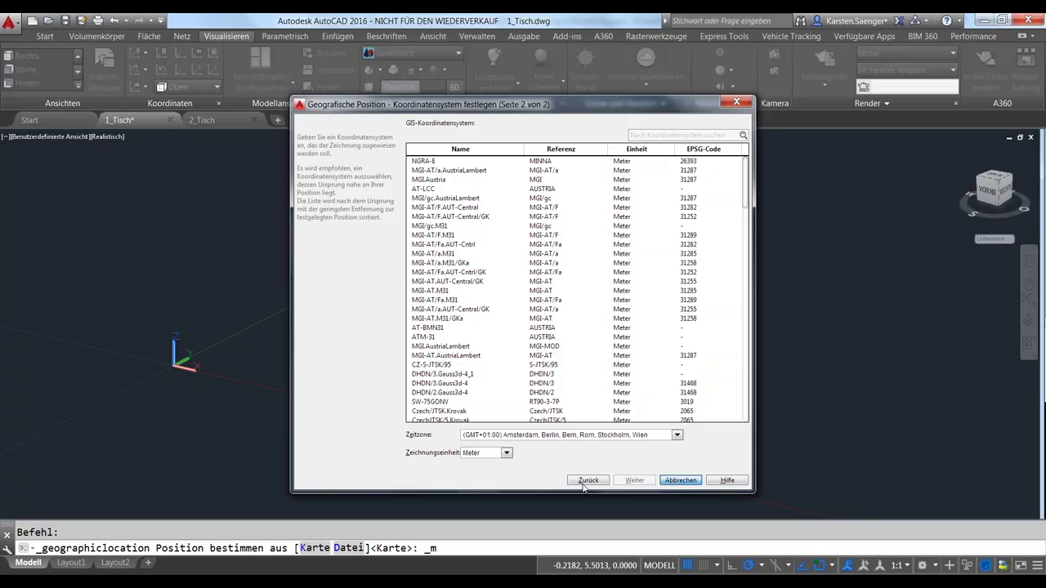
Move the coordinate-system dialog aside and cancel the geographic location with Abbrechen.
drag(549, 111, 338, 69)
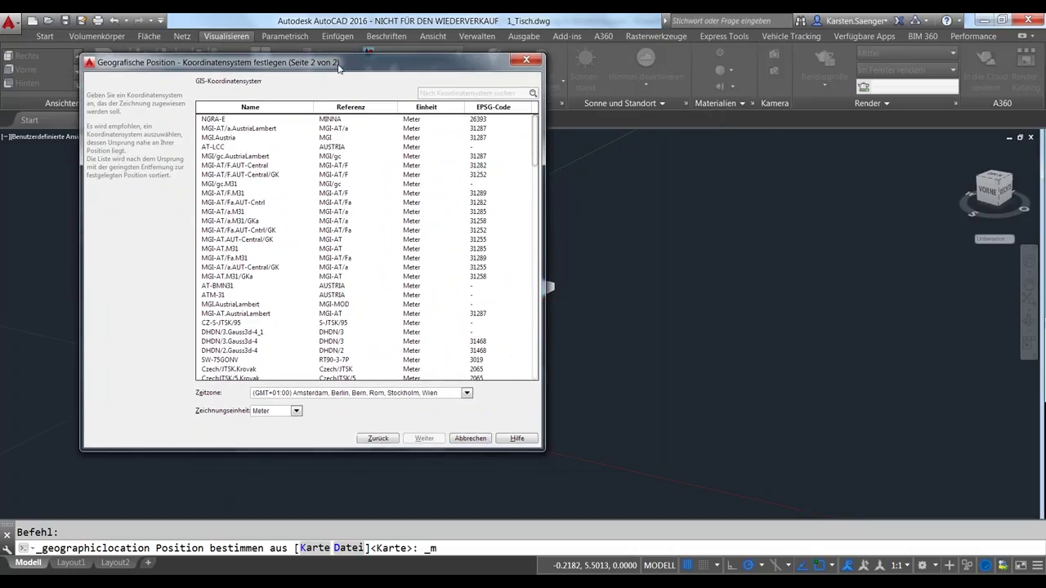
click(472, 441)
mouse_move(537, 143)
mouse_down()
mouse_move(543, 150)
mouse_move(543, 136)
mouse_up()
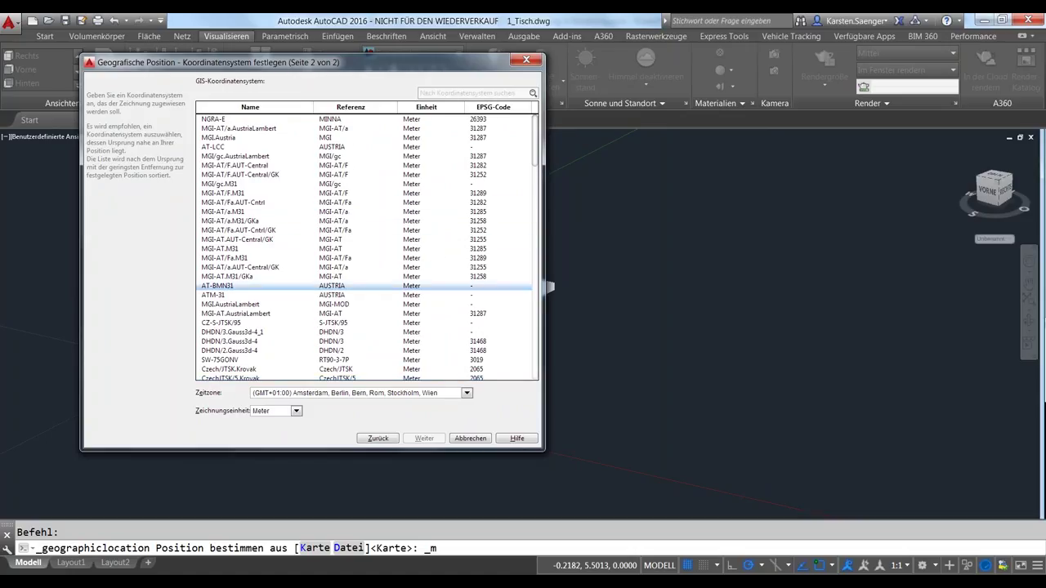
click(463, 439)
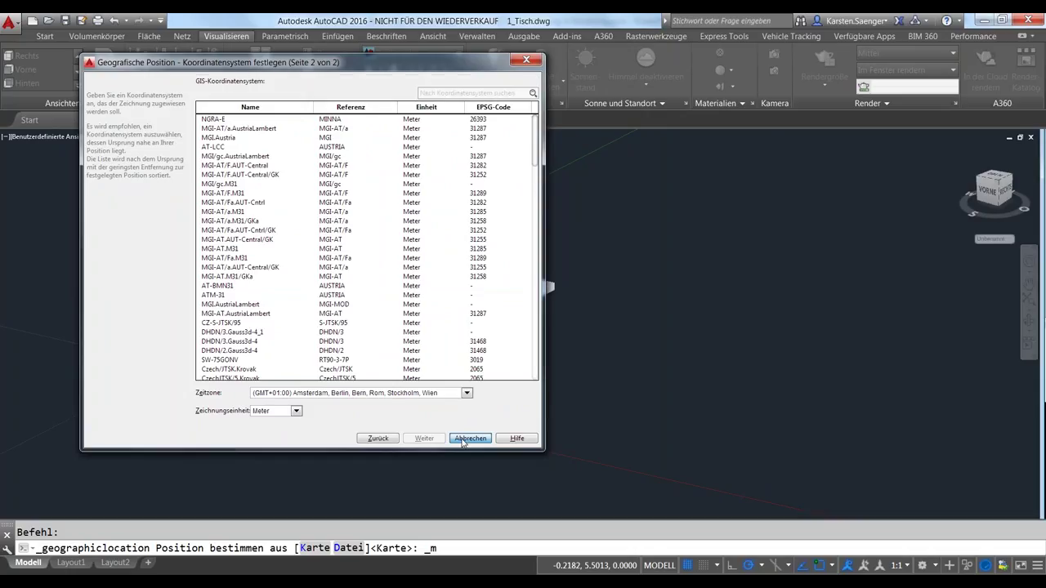
click(462, 439)
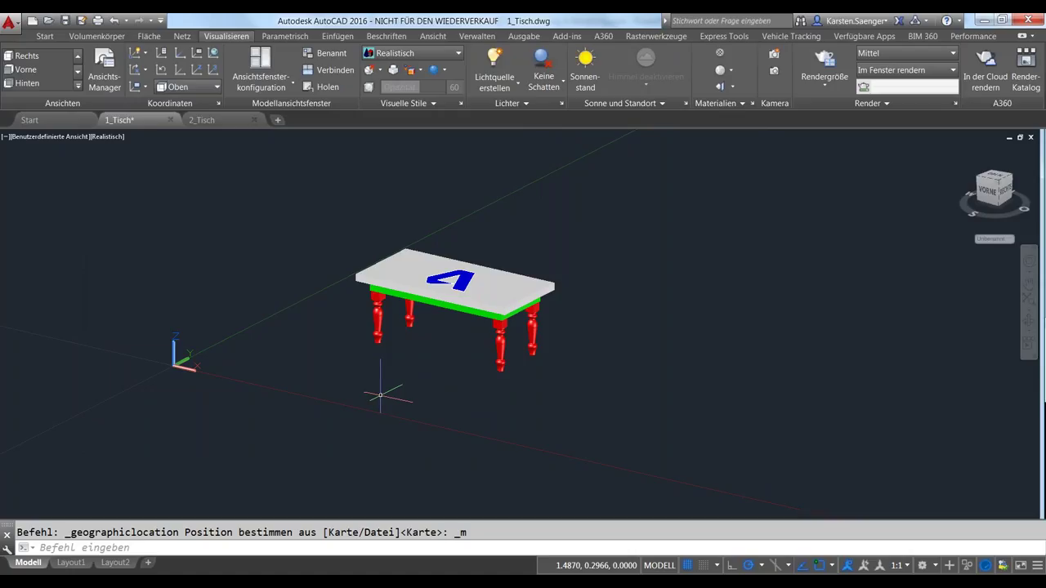
scroll(380, 395, down, 3)
middle_drag(383, 359, 393, 383)
scroll(413, 378, up, 2)
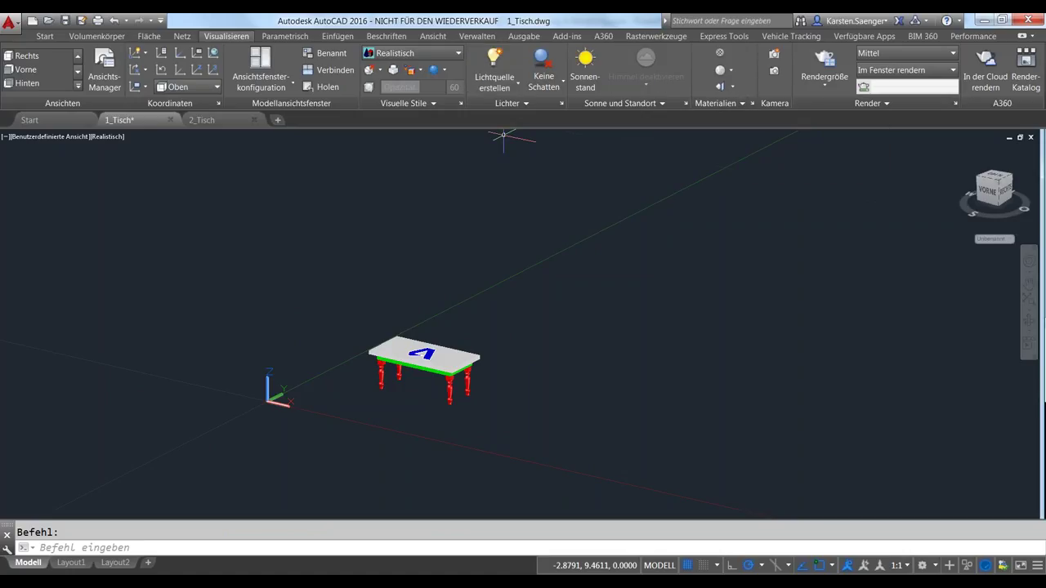
double_click(640, 22)
drag(639, 22, 752, 39)
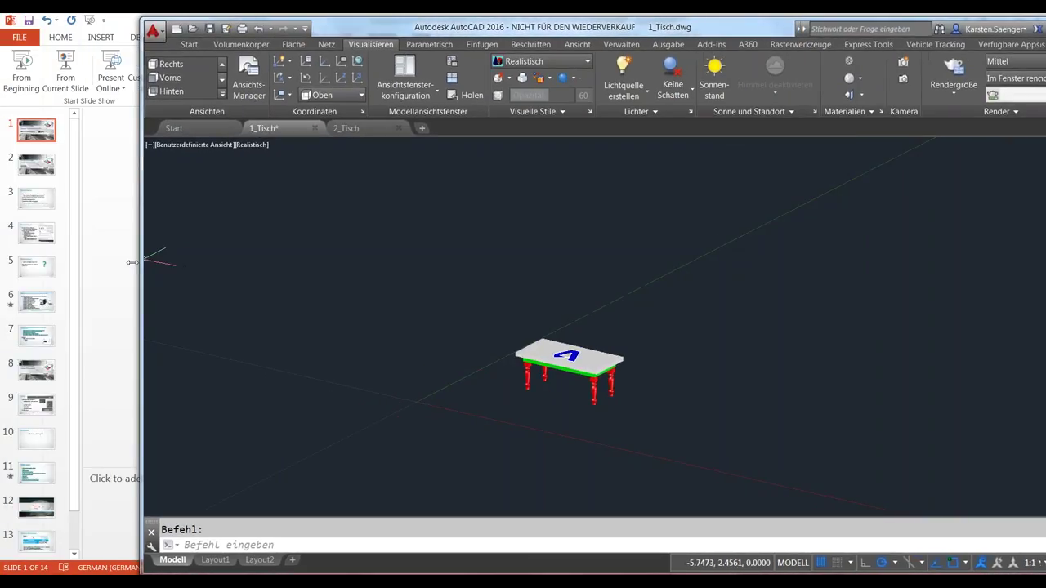
drag(752, 38, 745, 39)
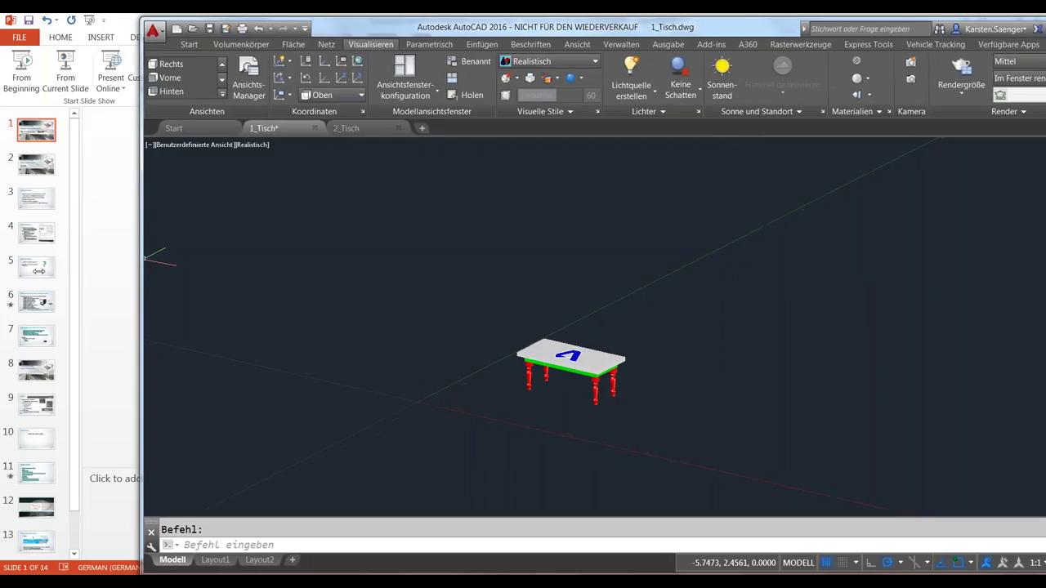
drag(621, 29, 776, 55)
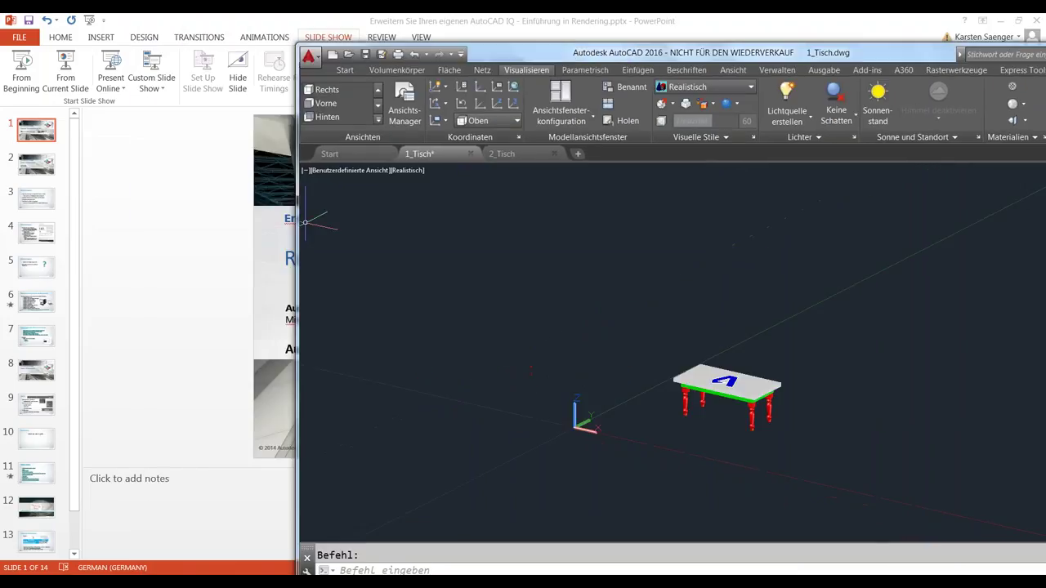
drag(514, 57, 28, 56)
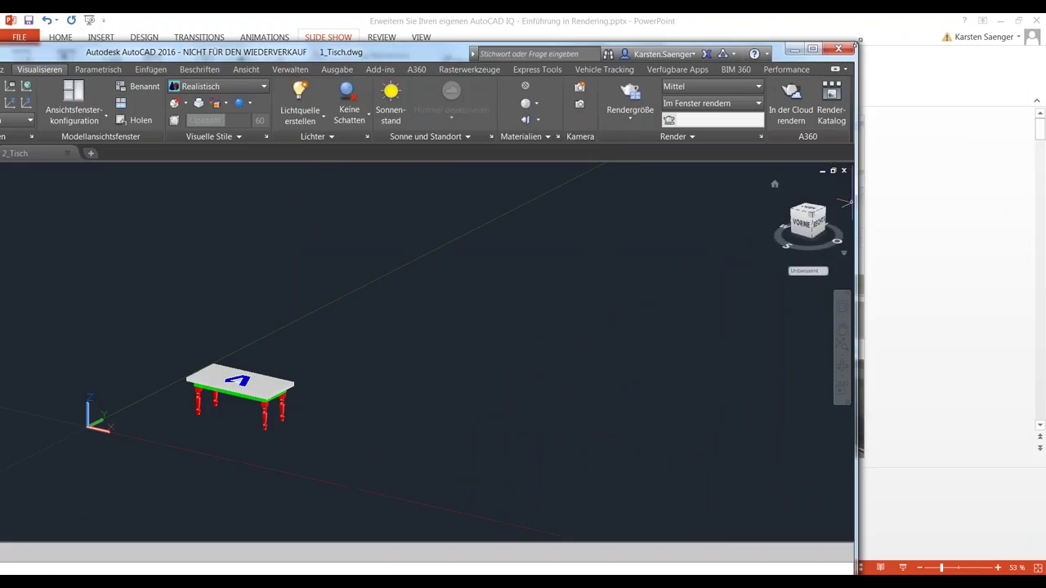
drag(850, 43, 855, 57)
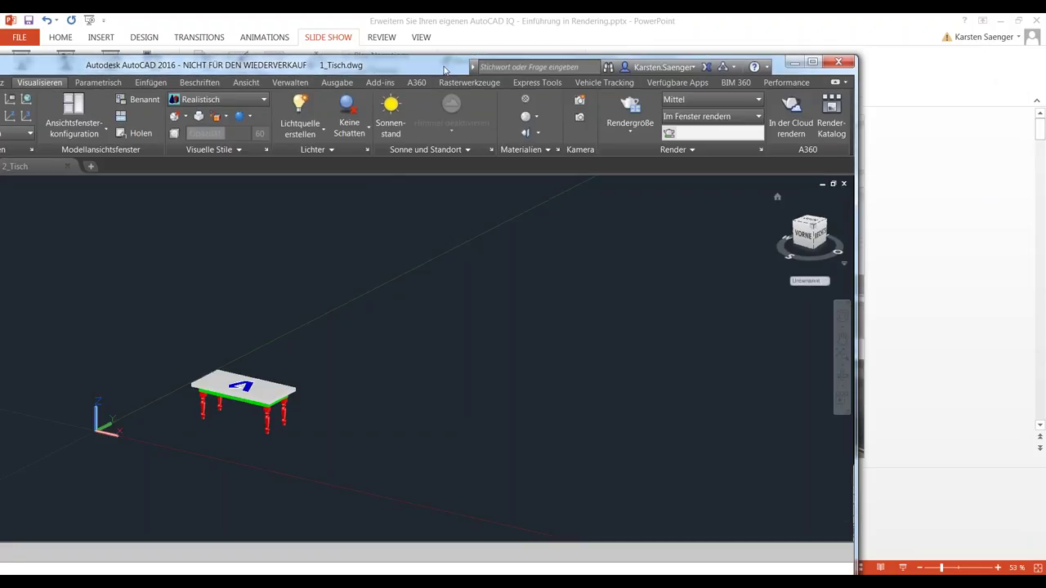
drag(450, 67, 583, 16)
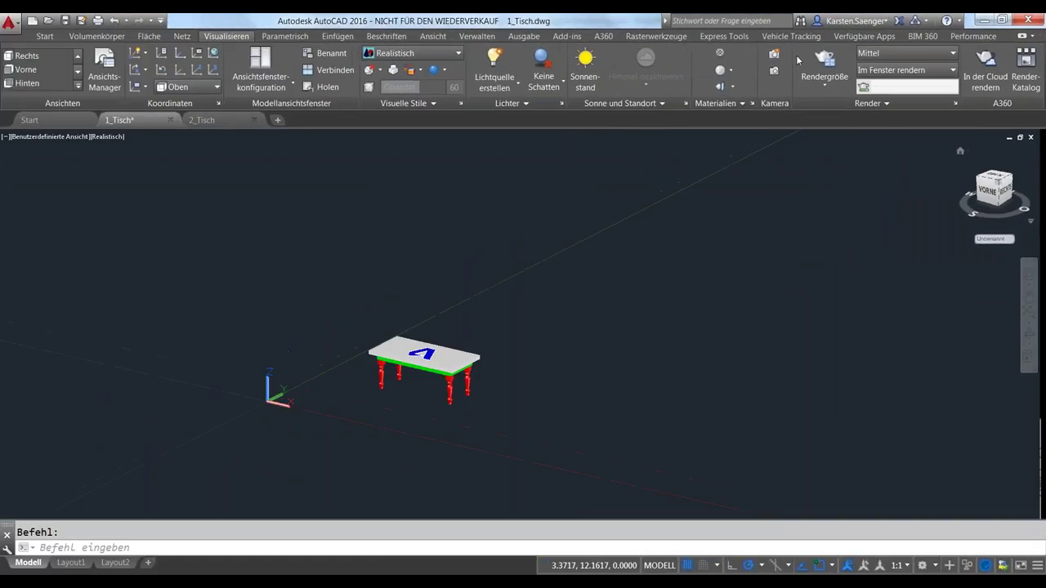
Open the Materials Browser from the Materialien panel and dock it on the left.
click(710, 104)
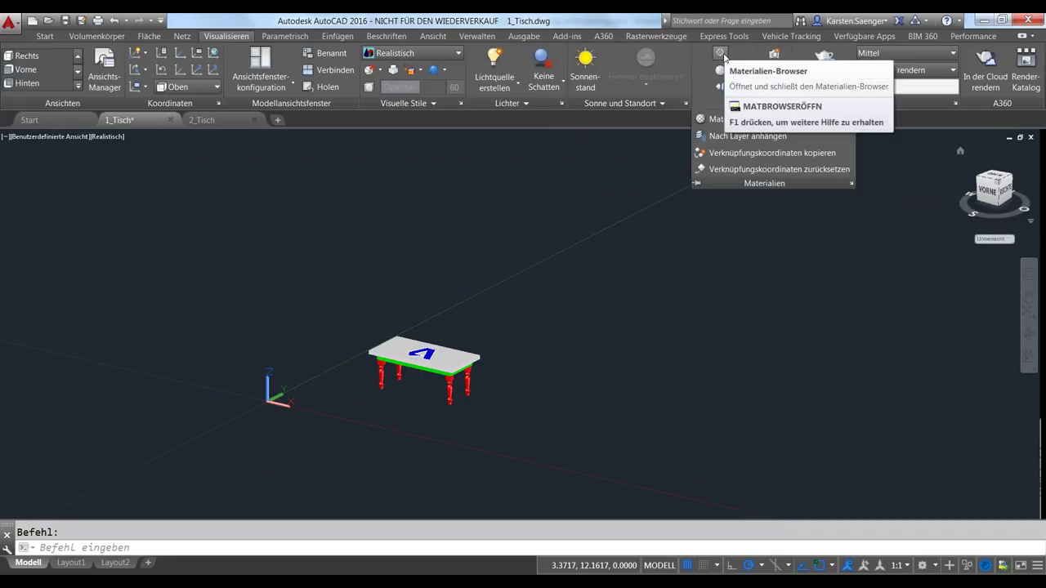
click(722, 54)
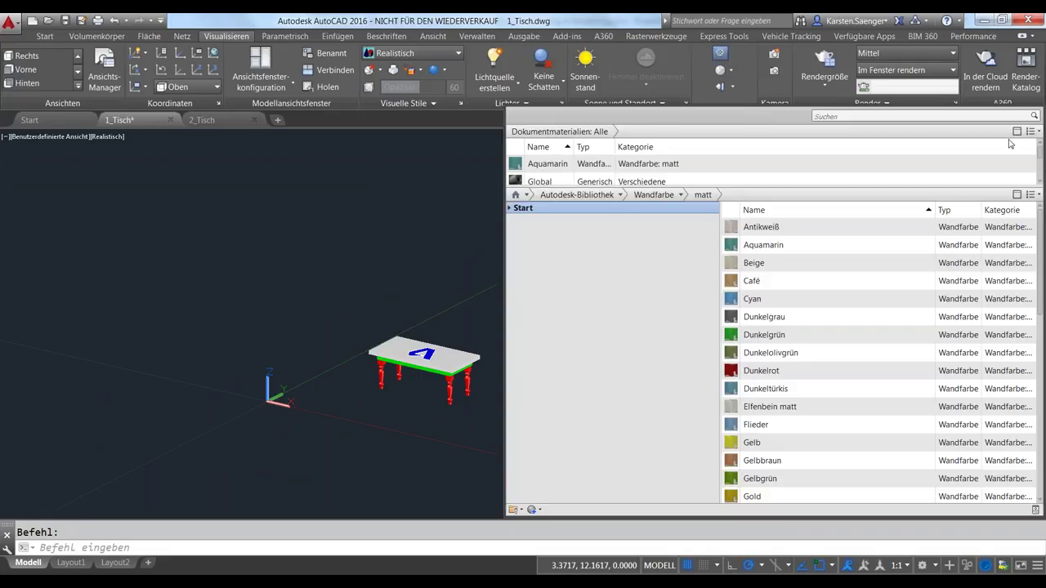
drag(1043, 232, 567, 210)
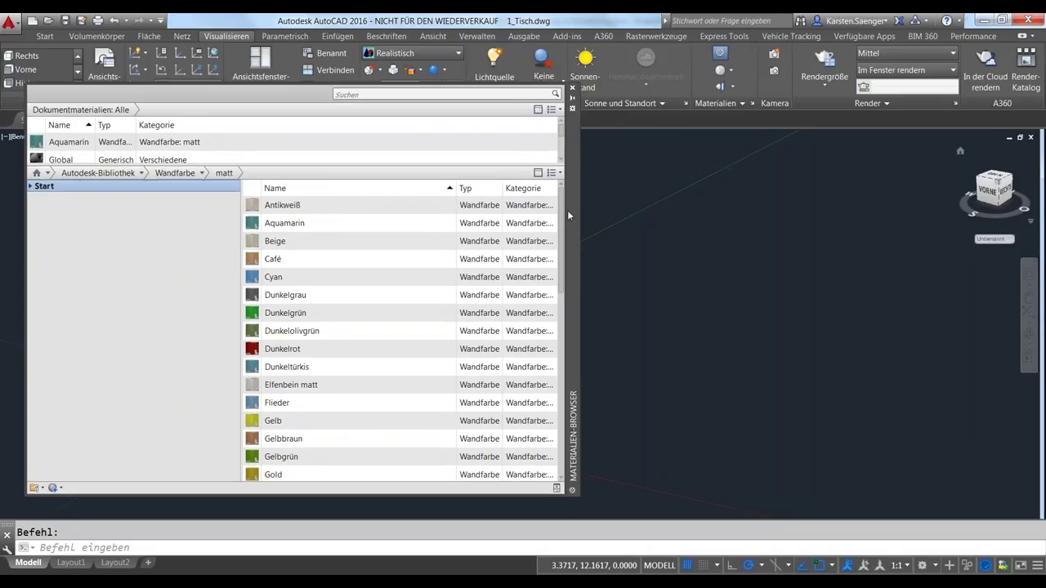
click(572, 107)
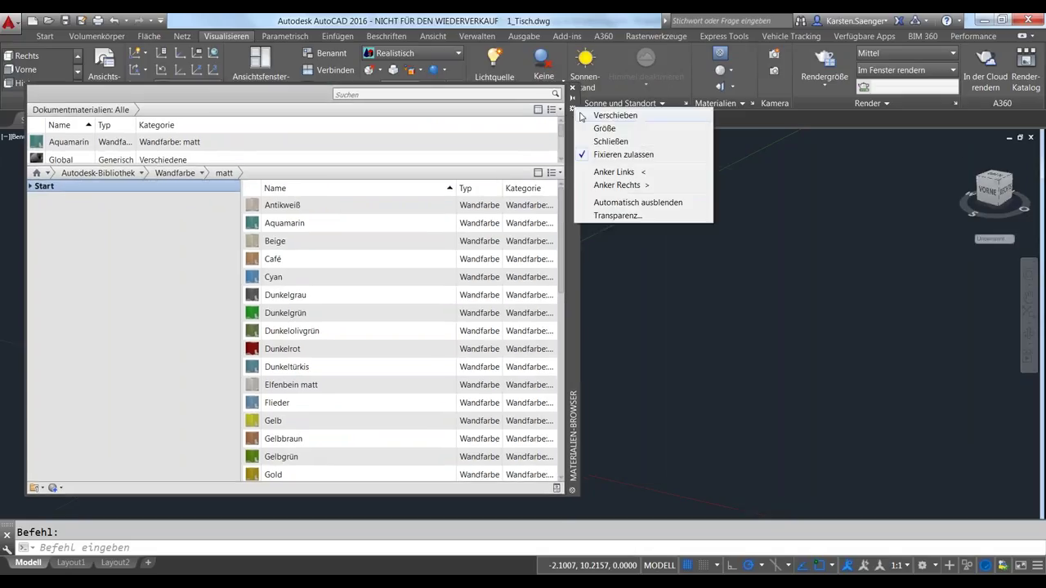
click(621, 156)
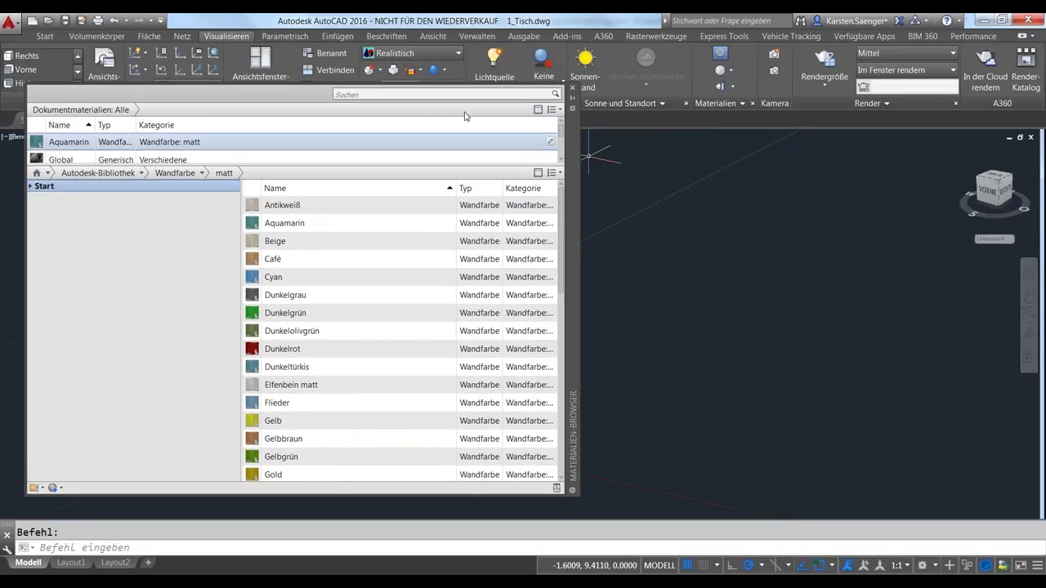
Browse Autodesk-Bibliothek to Metall > Aluminium, enlarge the browser, and open the Material Editor.
click(30, 186)
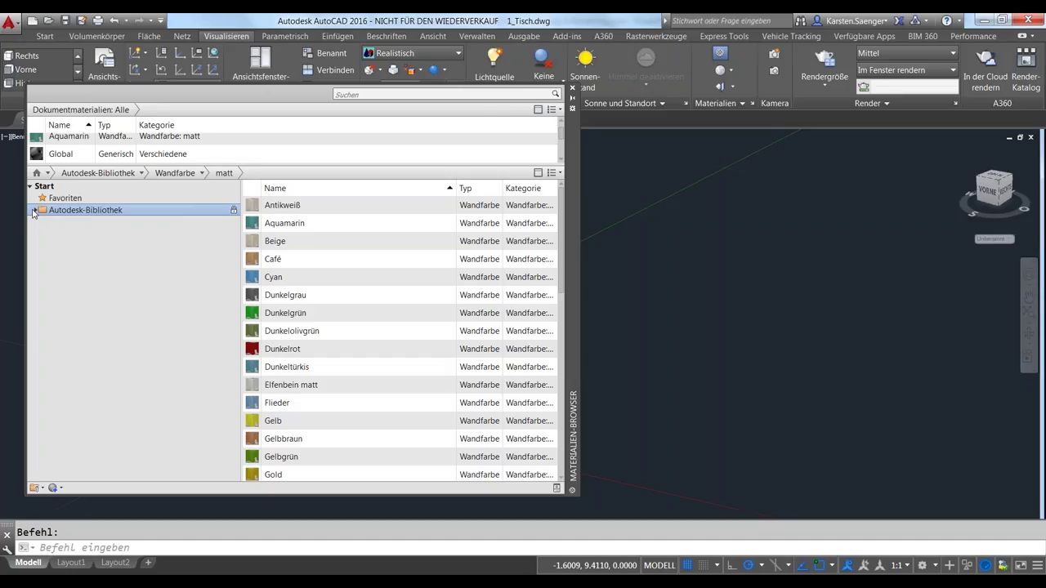
click(36, 211)
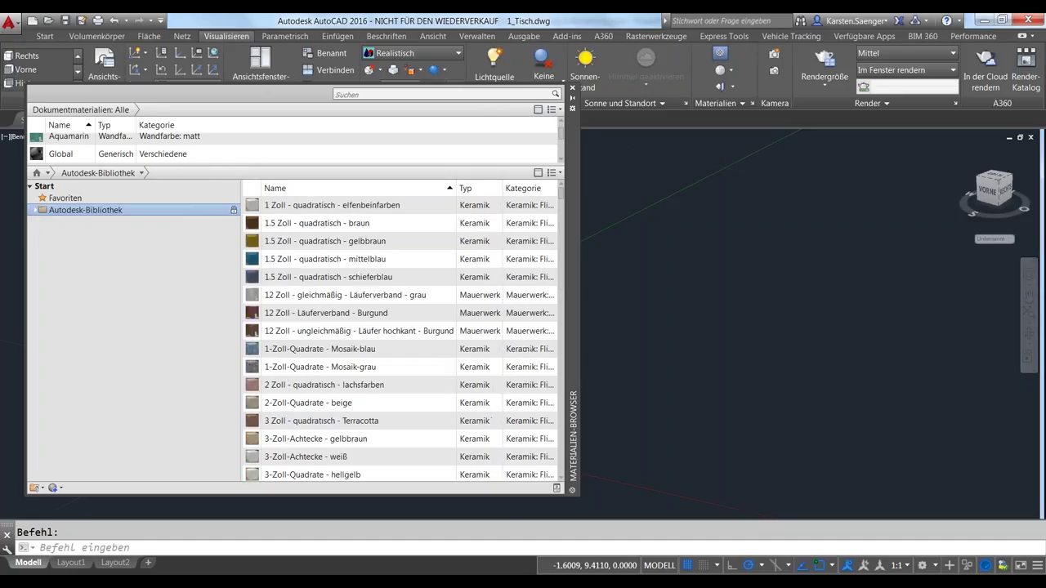
click(42, 212)
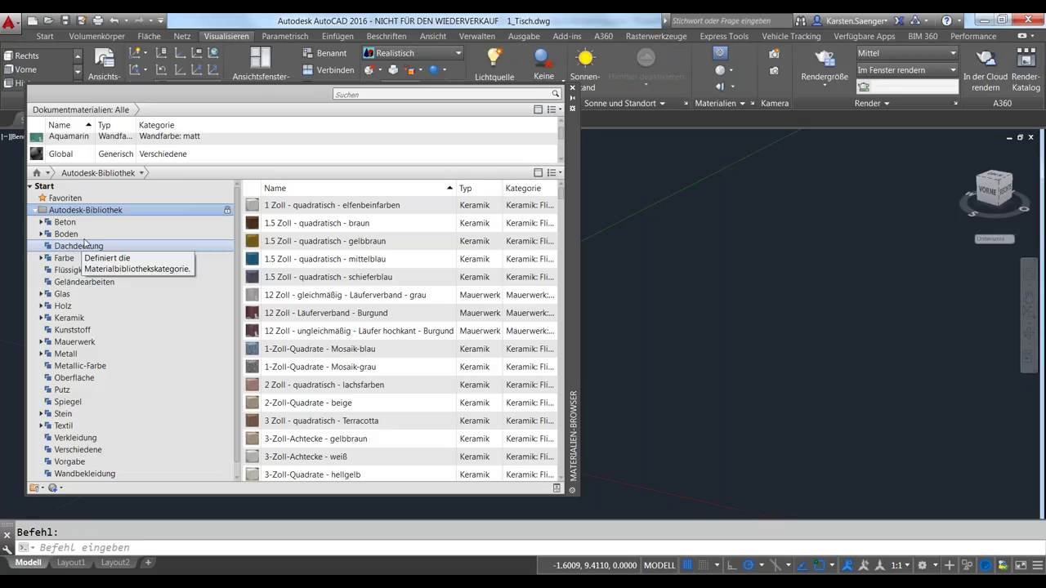
click(75, 246)
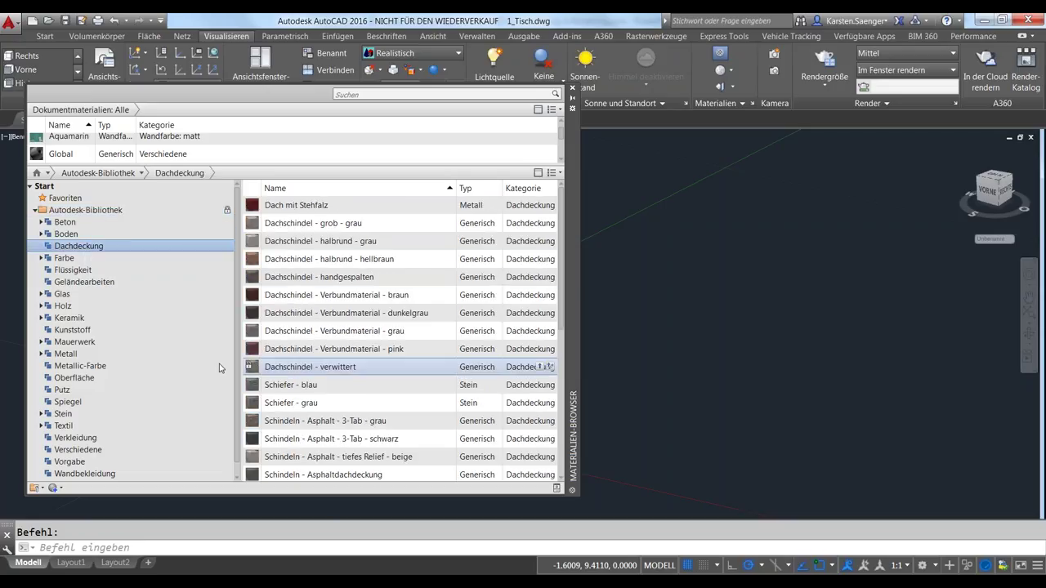
click(40, 354)
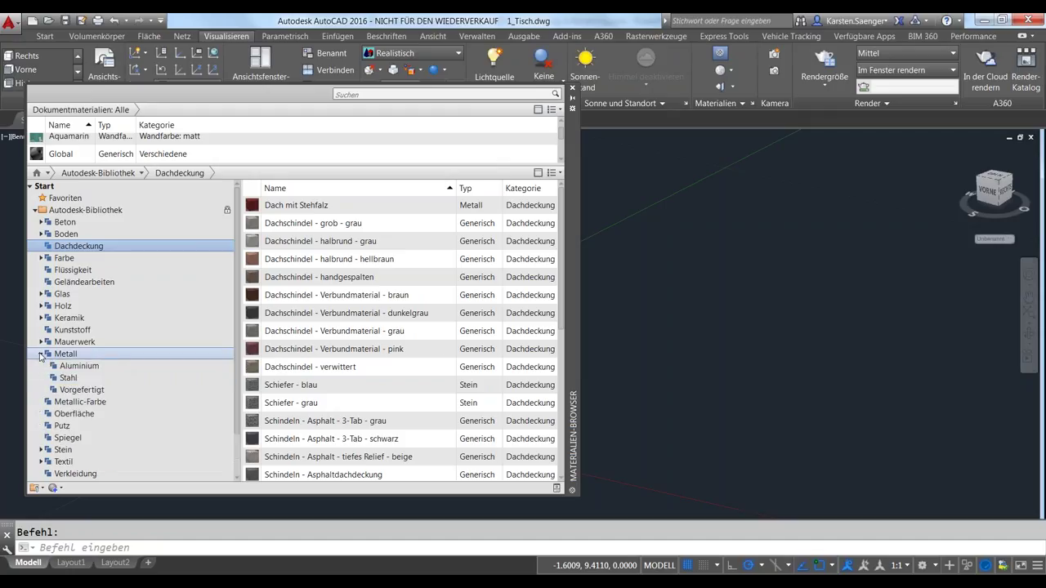
click(88, 370)
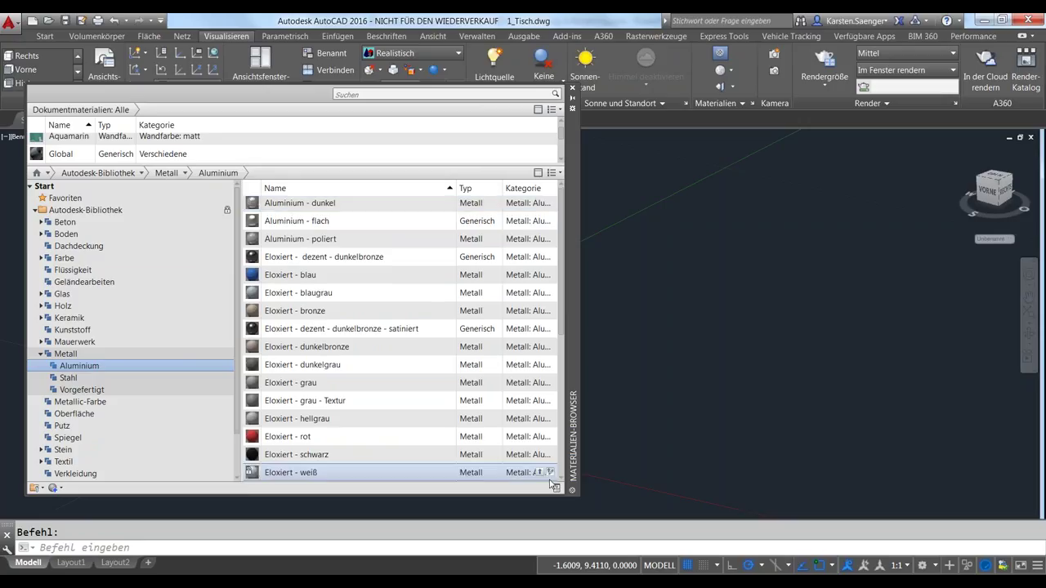
drag(542, 496, 545, 532)
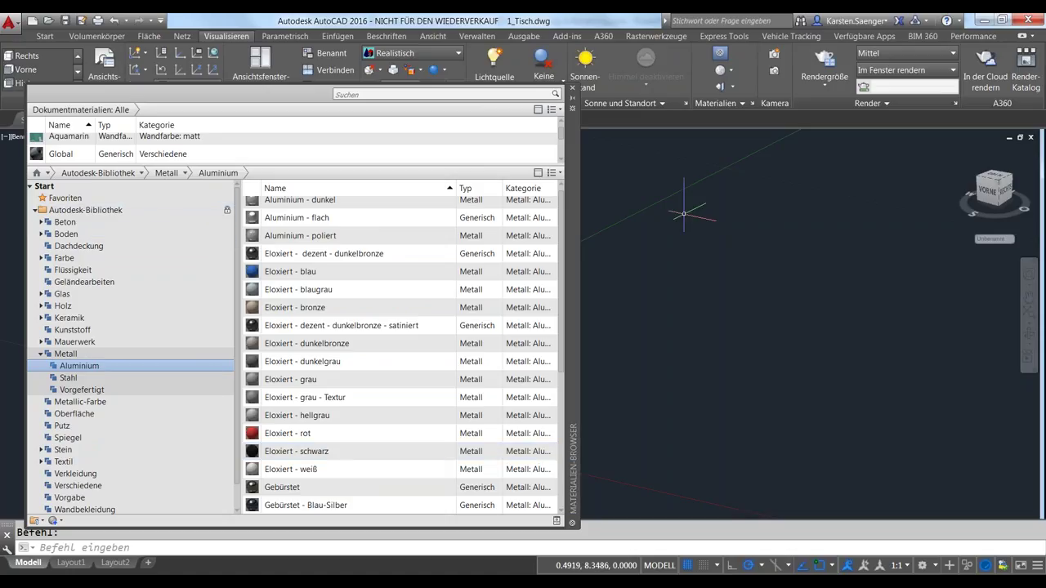
click(753, 104)
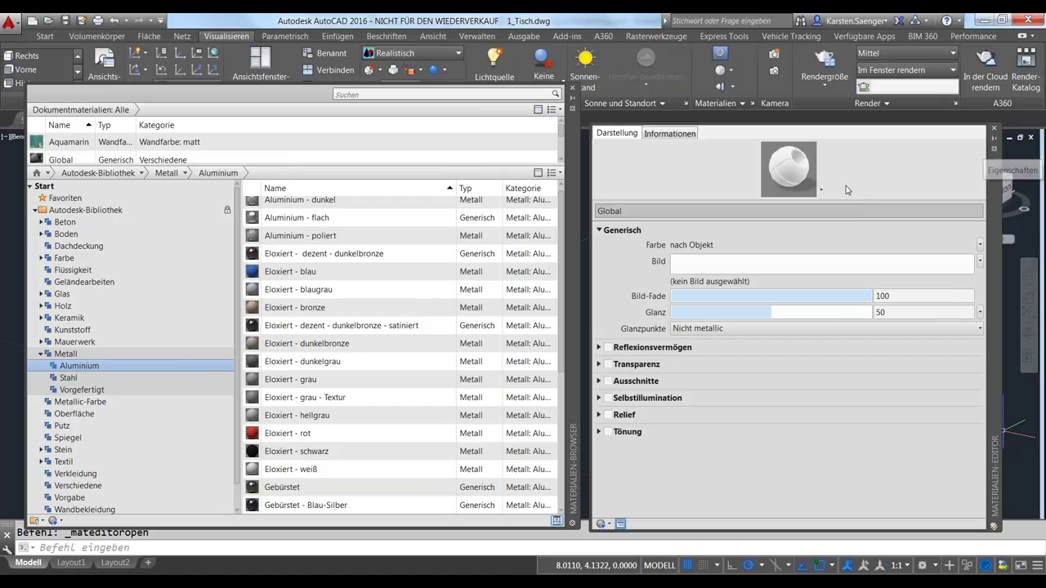
Switch the material preview to a plane, then an object swatch, keeping Nicht metallic highlights.
click(821, 191)
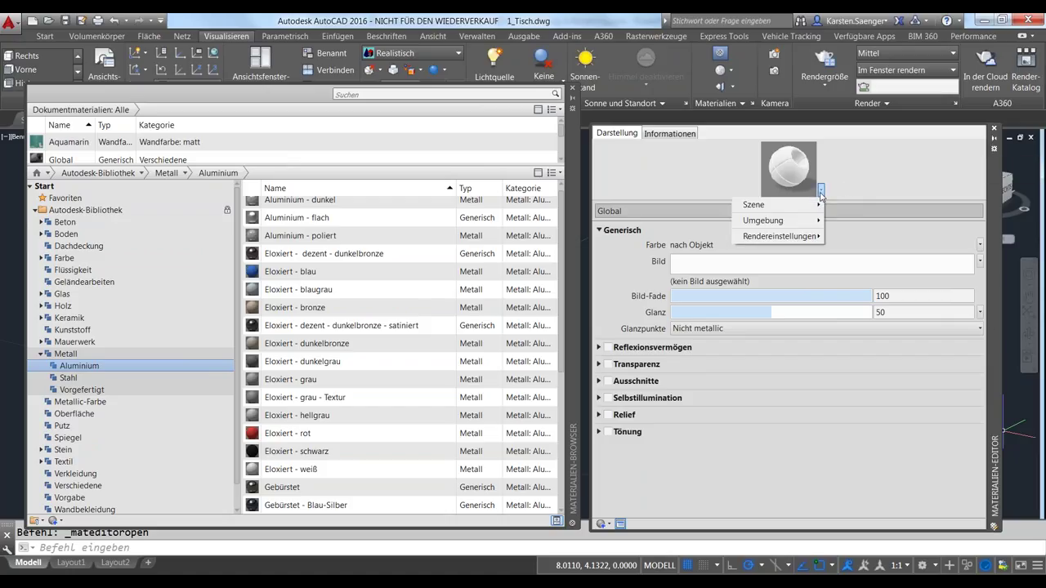
mouse_move(776, 204)
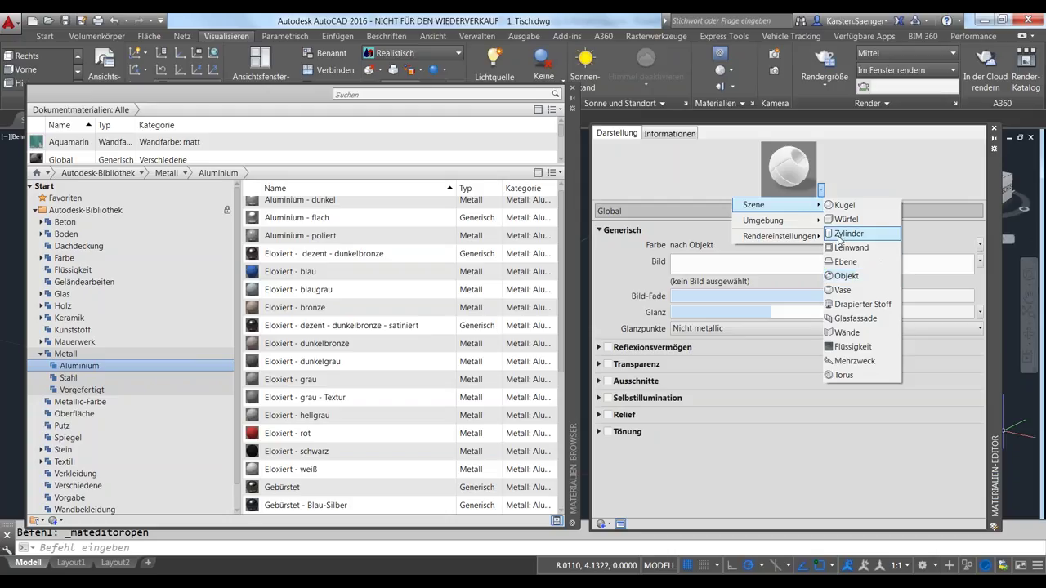
click(840, 262)
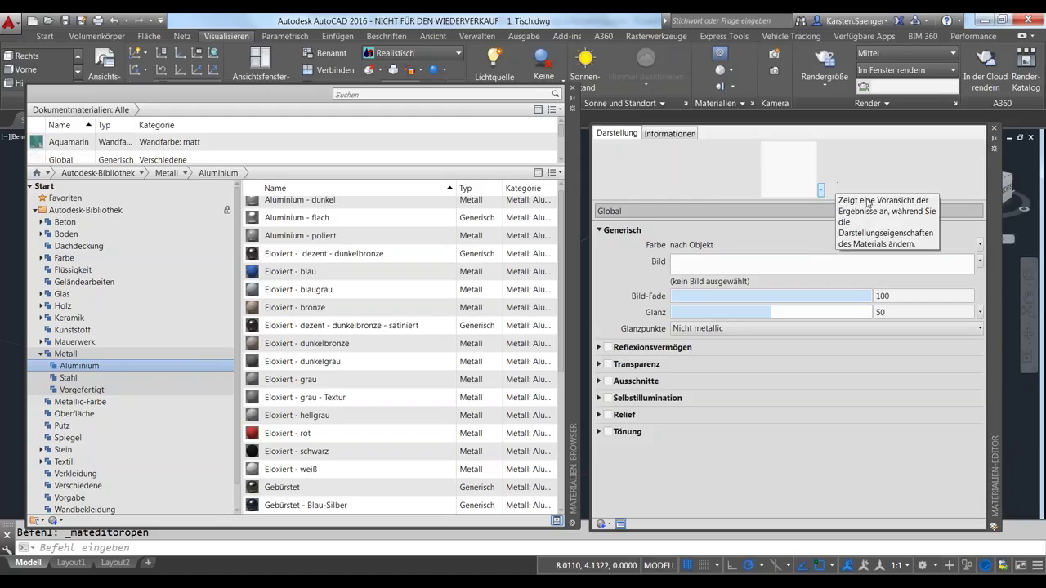
click(821, 190)
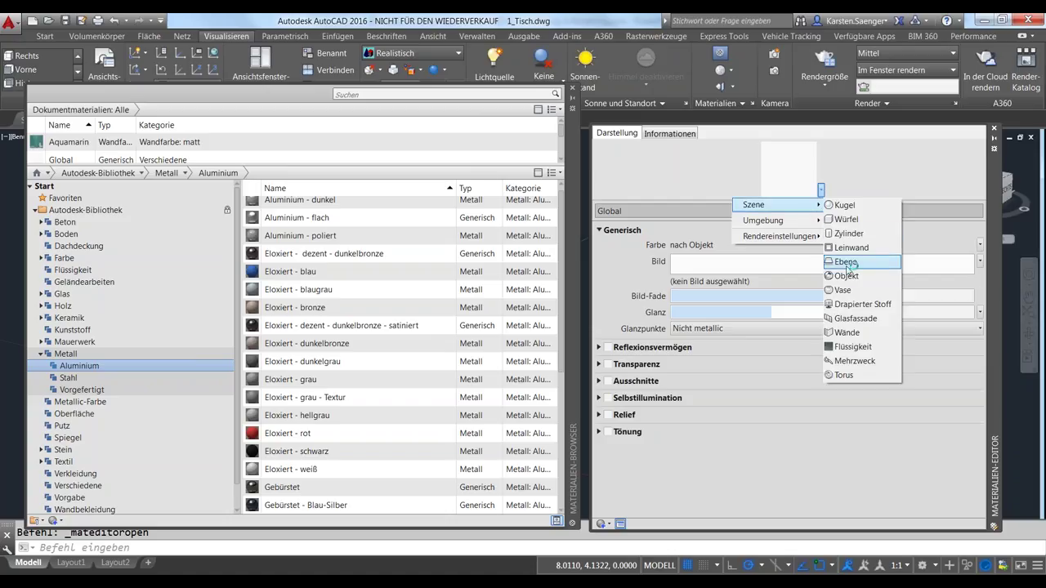
click(846, 276)
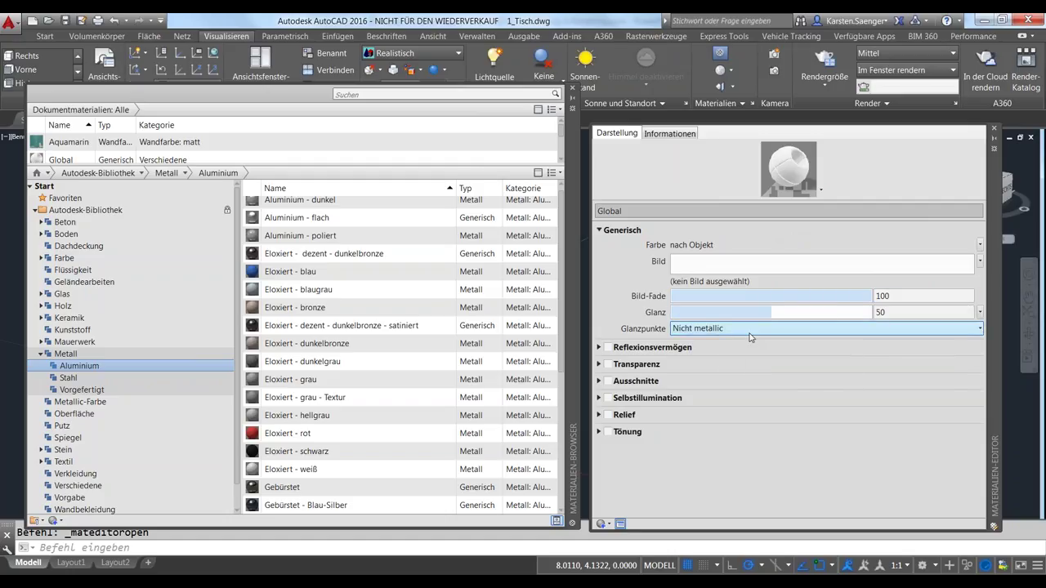
click(913, 329)
click(807, 481)
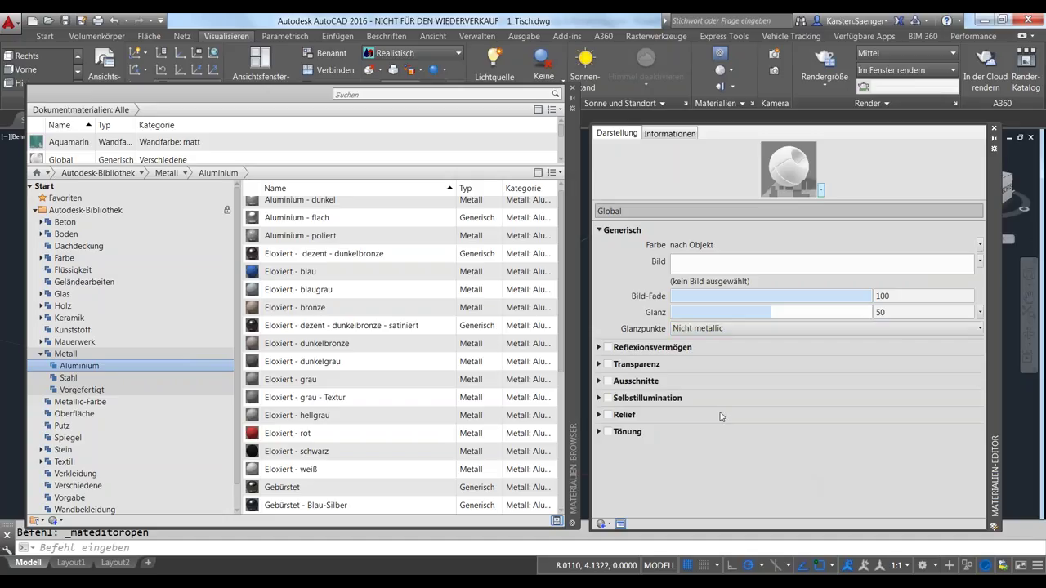
Expand Reflexionsvermögen and inspect the Ausschnitte, Selbstillumination, Relief and Tönung groups, repositioning the editor.
click(599, 348)
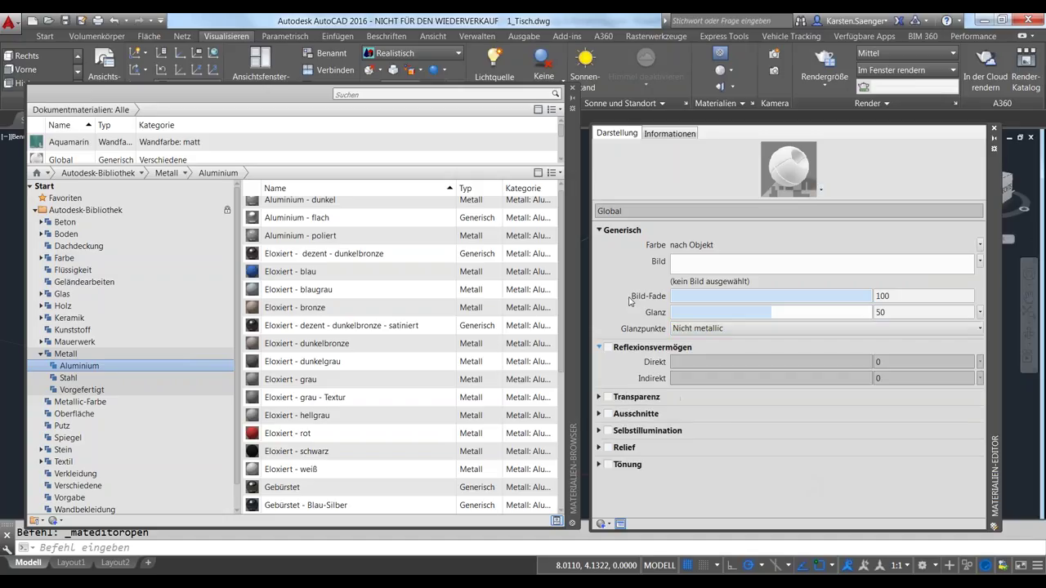
mouse_move(993, 282)
mouse_down()
mouse_move(978, 198)
mouse_move(984, 208)
mouse_up()
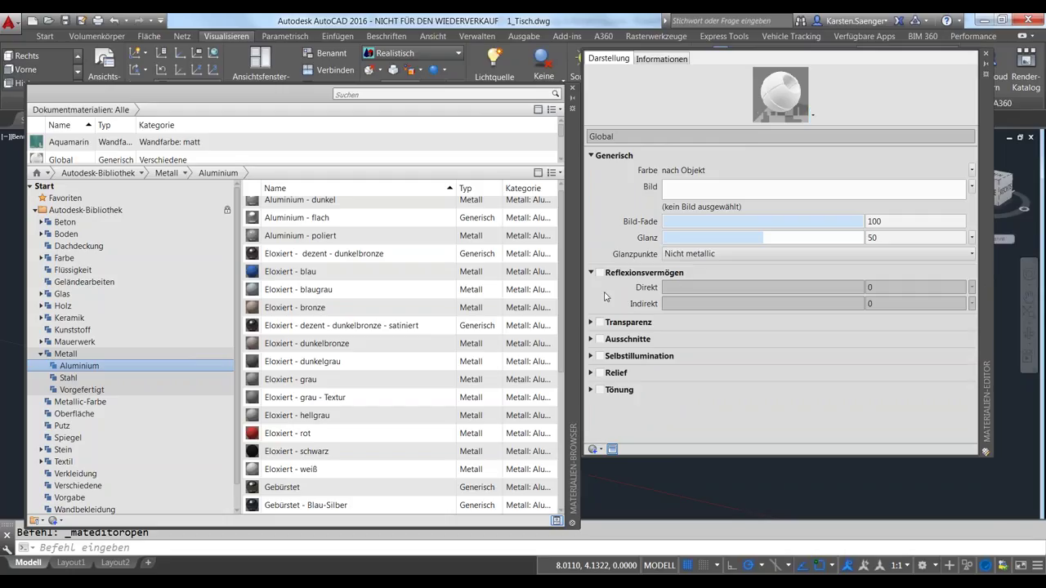
click(590, 341)
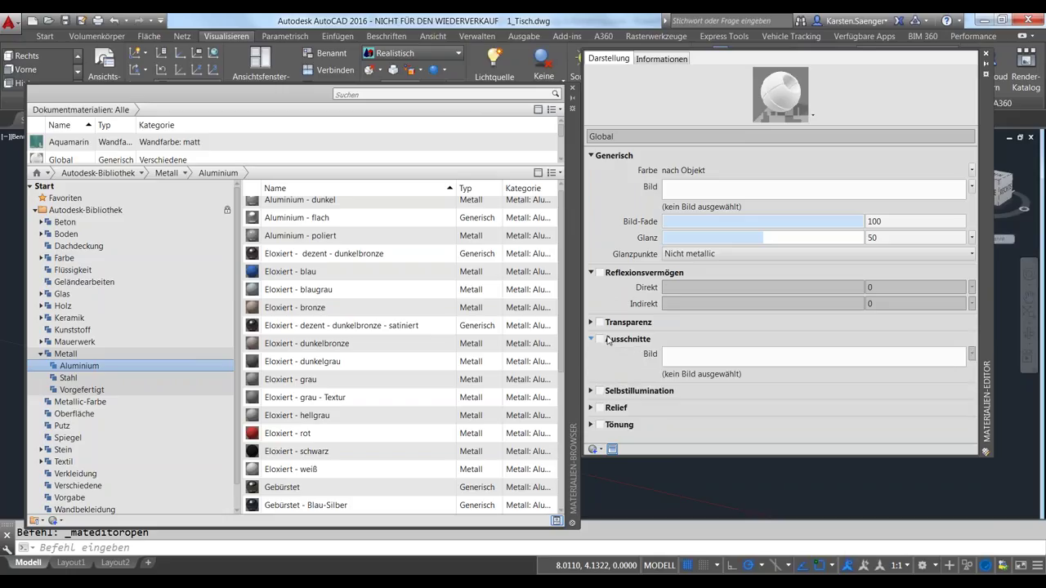
click(590, 339)
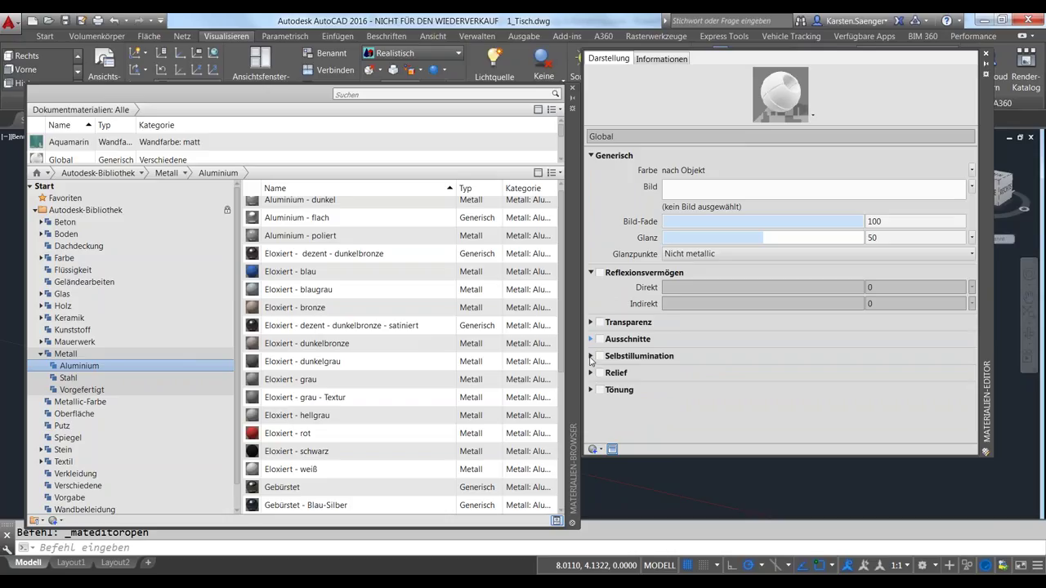
click(591, 357)
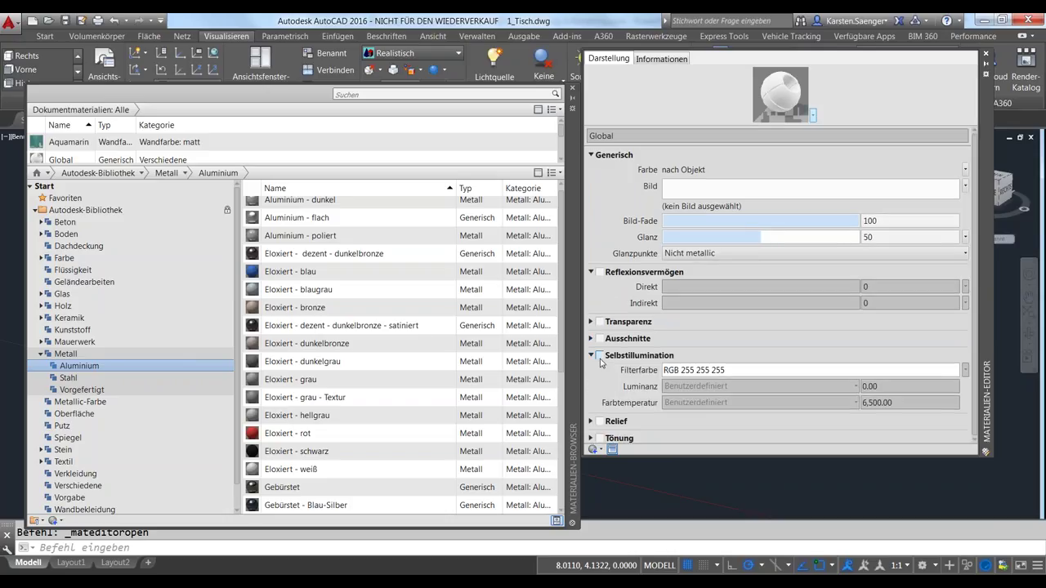
click(591, 357)
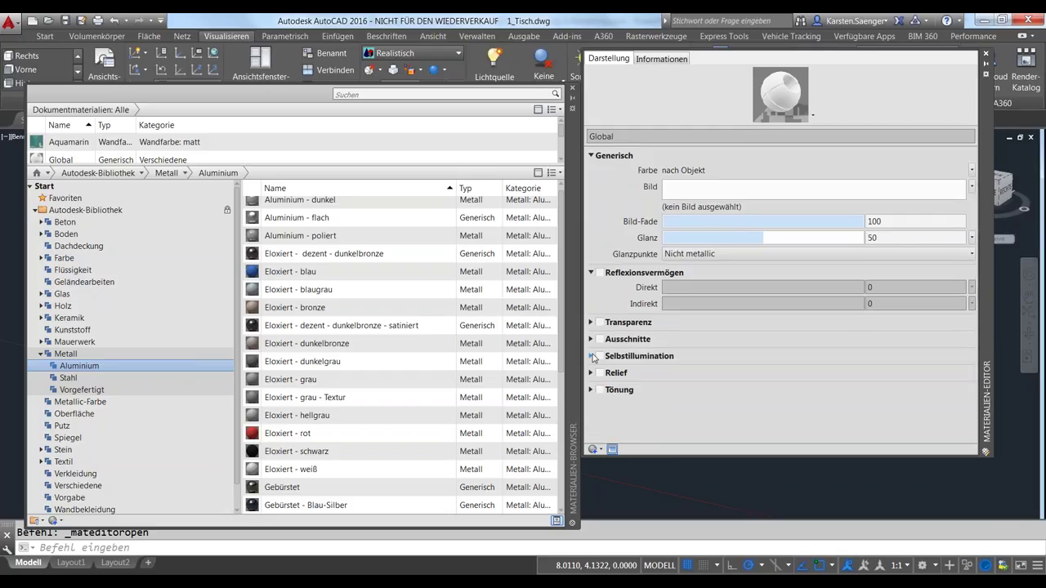
click(591, 356)
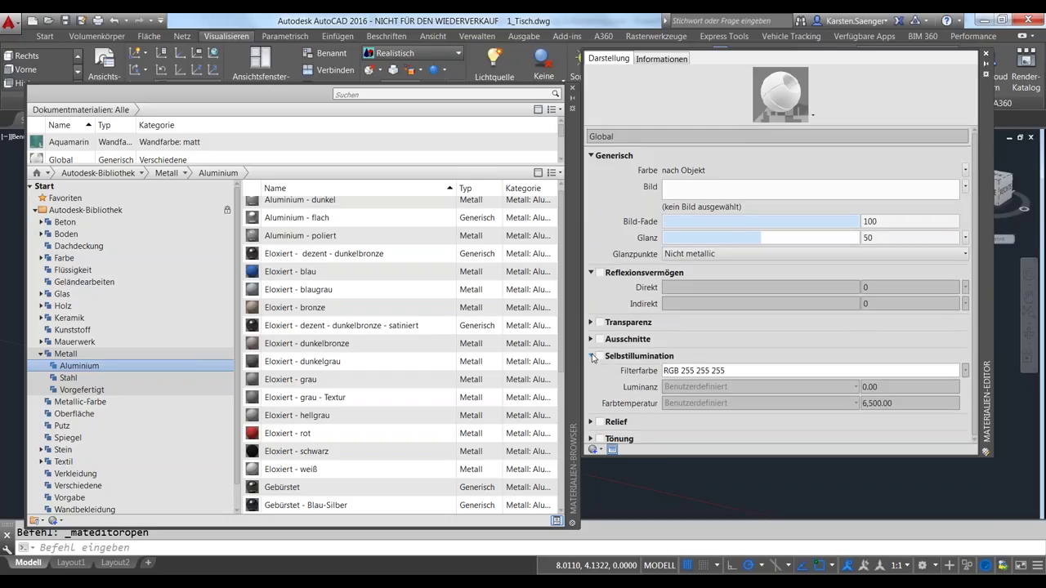
click(591, 356)
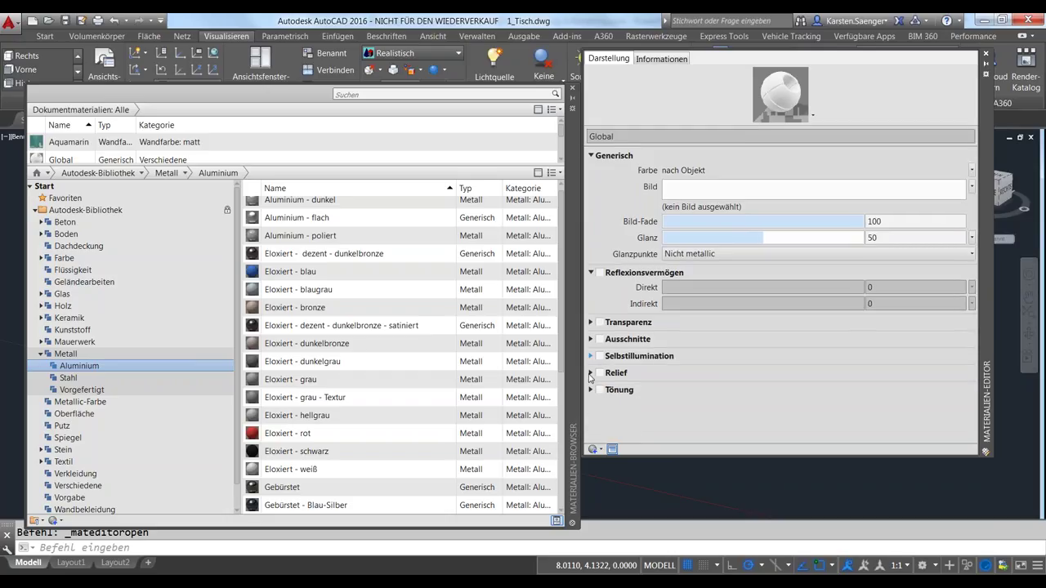
click(591, 374)
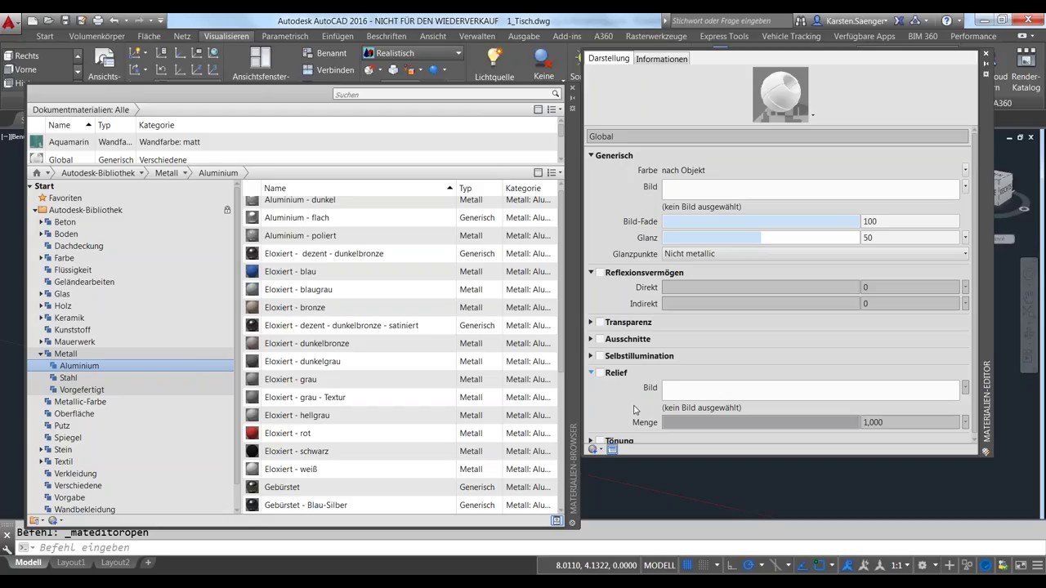
click(591, 374)
click(592, 390)
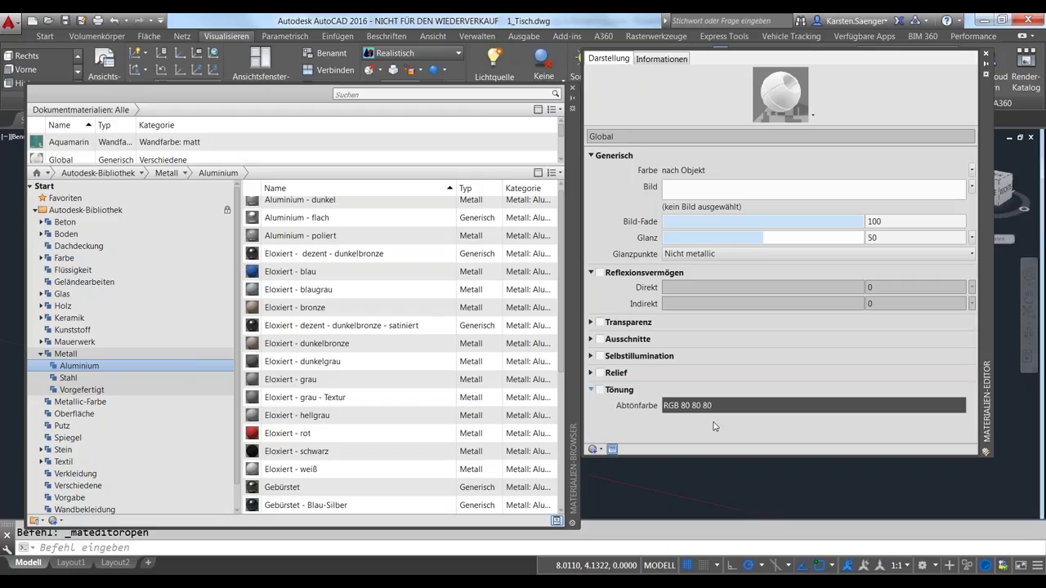
click(591, 389)
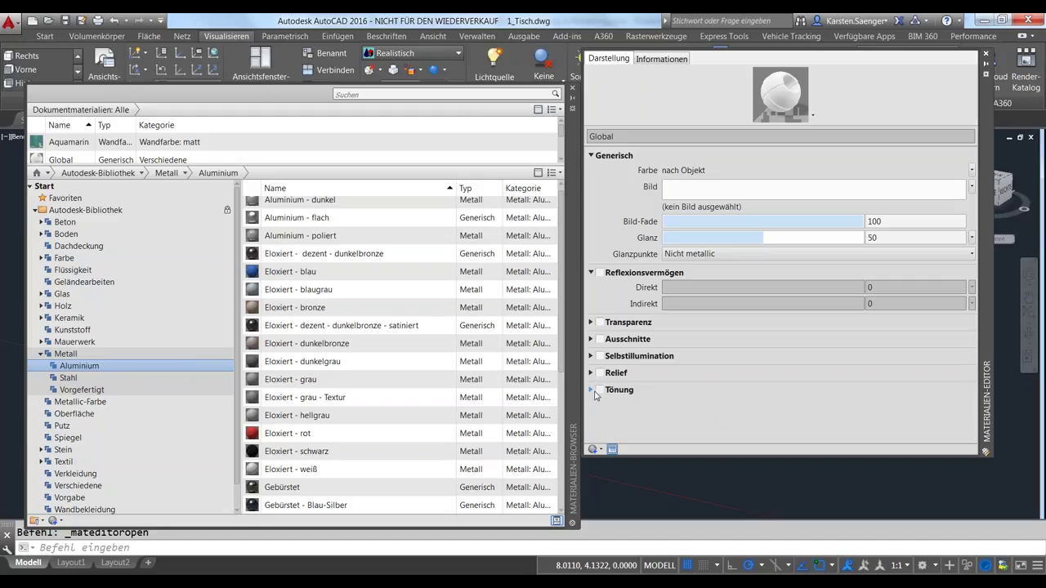
drag(984, 320, 898, 346)
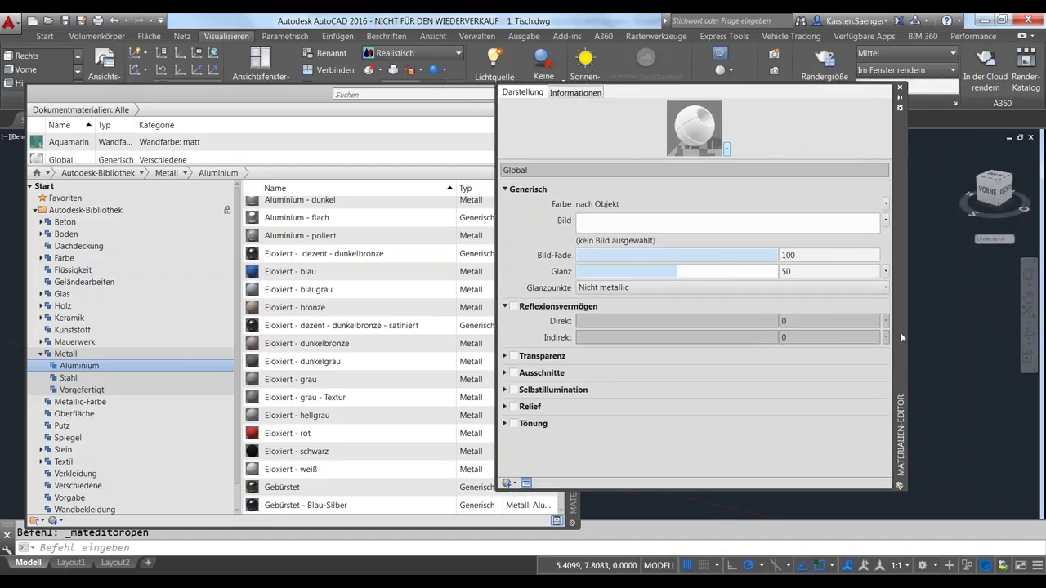
Close the Materials Editor and Materials Browser palettes and view the Materials/Textures options.
click(901, 90)
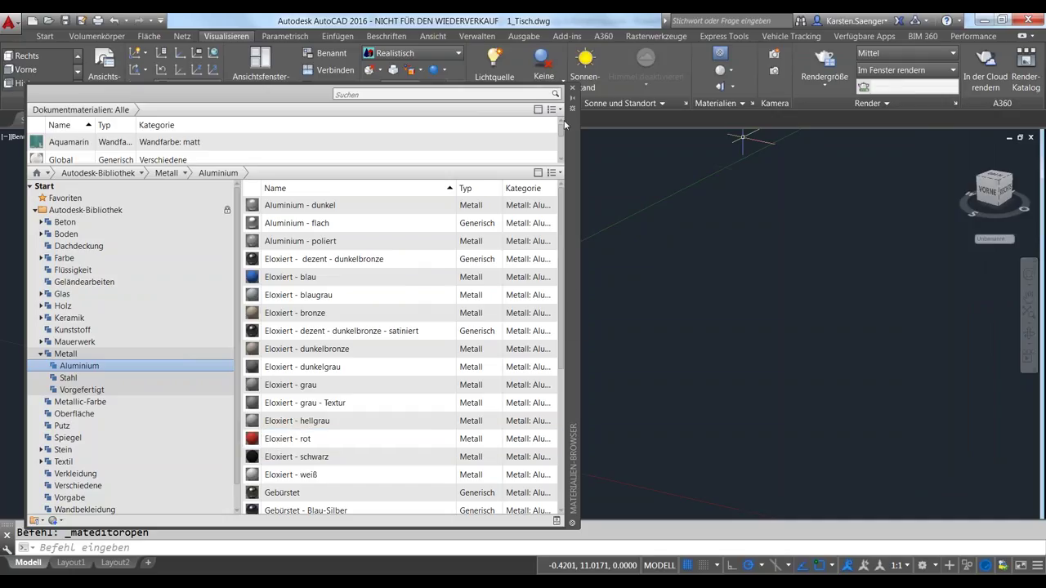
click(572, 87)
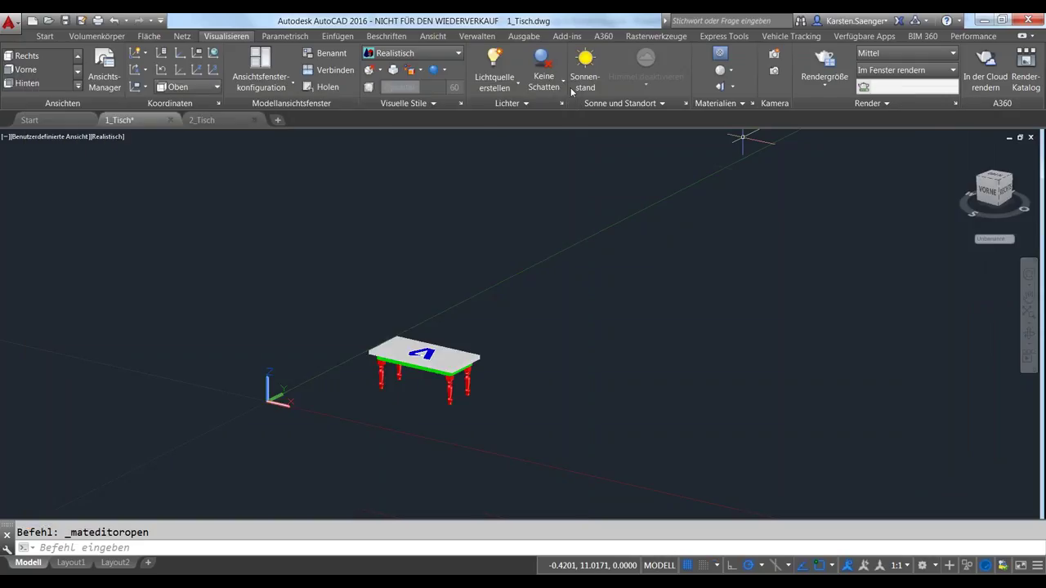
click(731, 71)
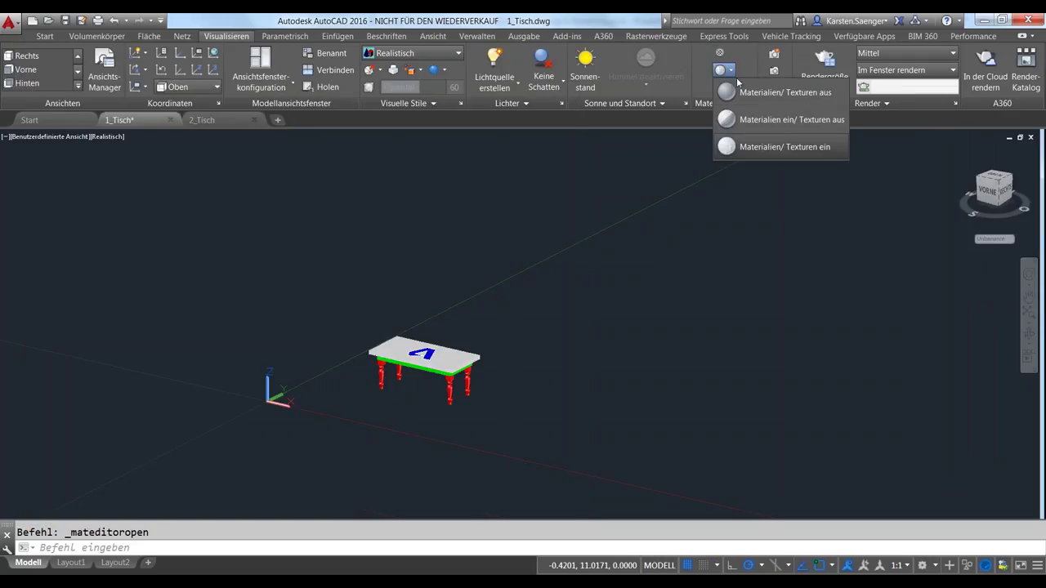
Dismiss the Materials/Textures display options dropdown.
click(764, 147)
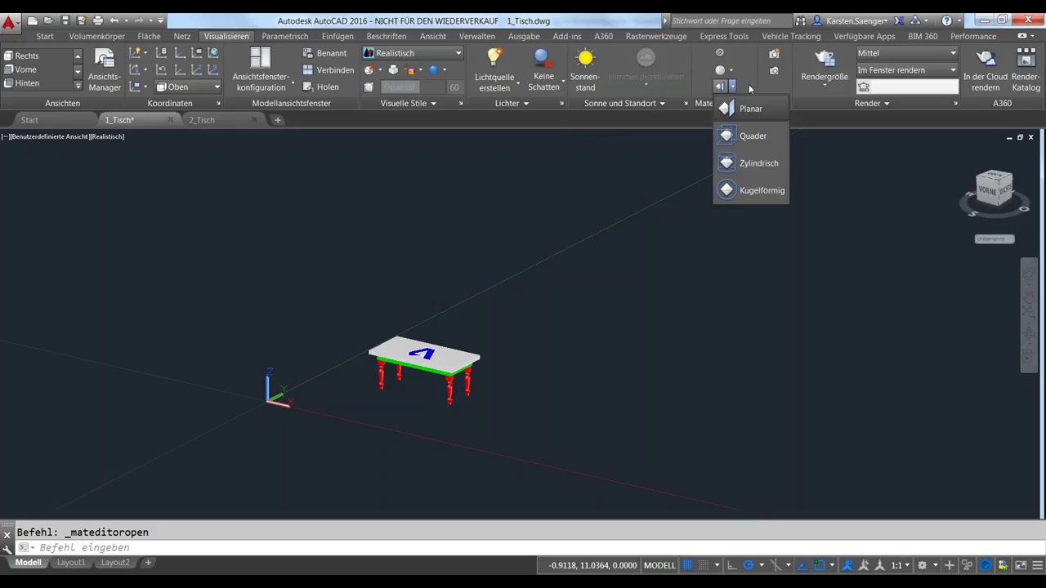
Dismiss the mapping type options and pan the view so the table sits right and up.
click(750, 90)
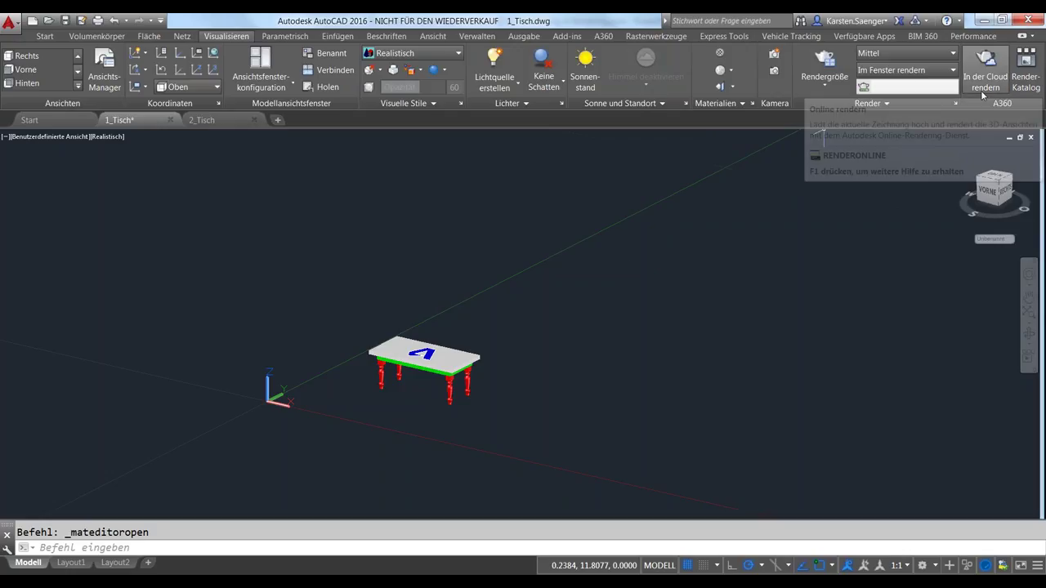
mouse_move(502, 320)
middle_down()
mouse_move(574, 308)
mouse_move(623, 260)
middle_up()
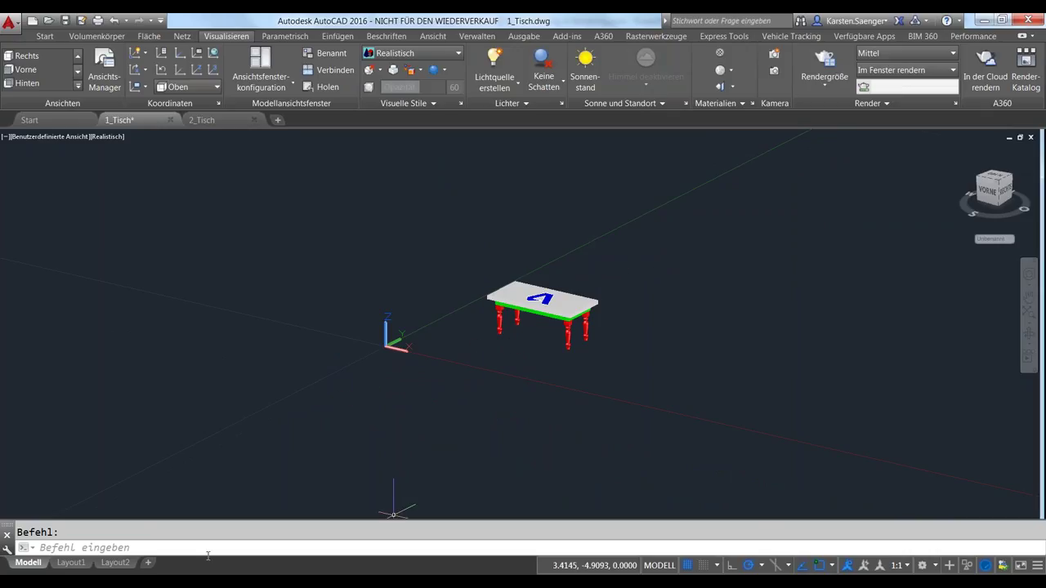
key(alt+Tab)
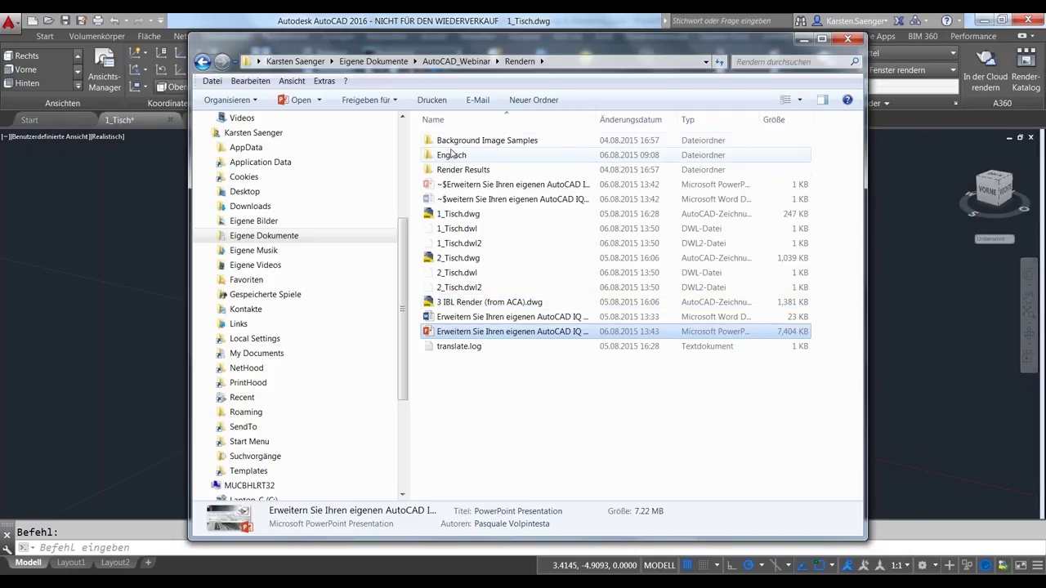
Open the Render Results folder and view 'render 1 Table - Custom BG Image.png' in XnView.
double_click(452, 174)
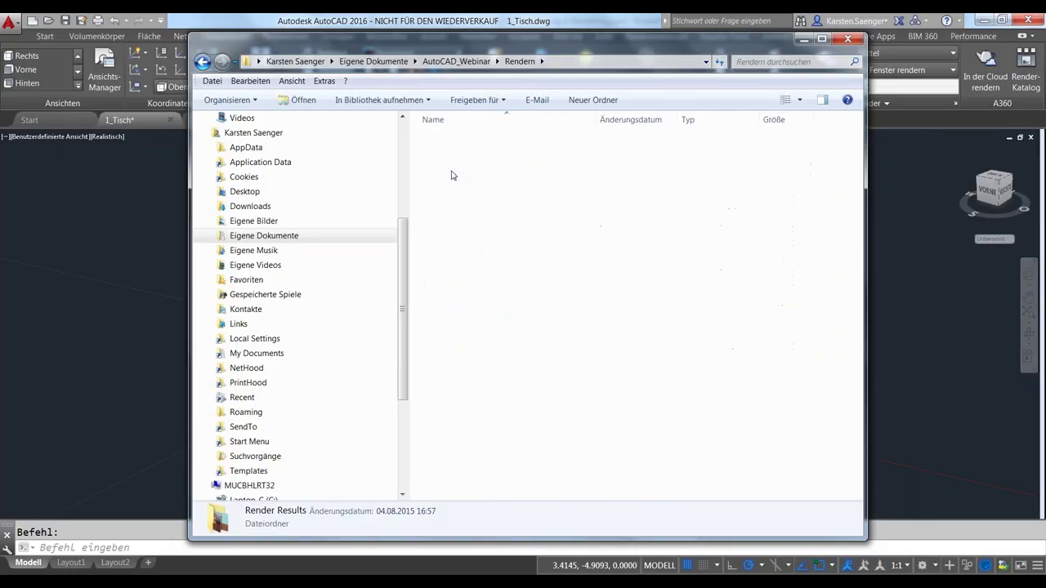
double_click(461, 145)
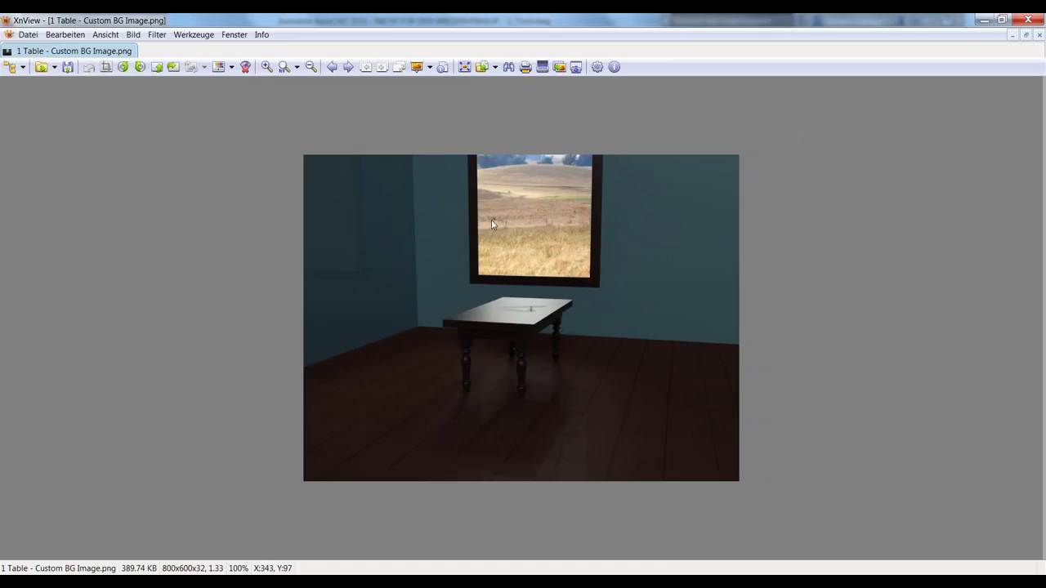
Page forward through the earlier table render images in XnView.
click(348, 69)
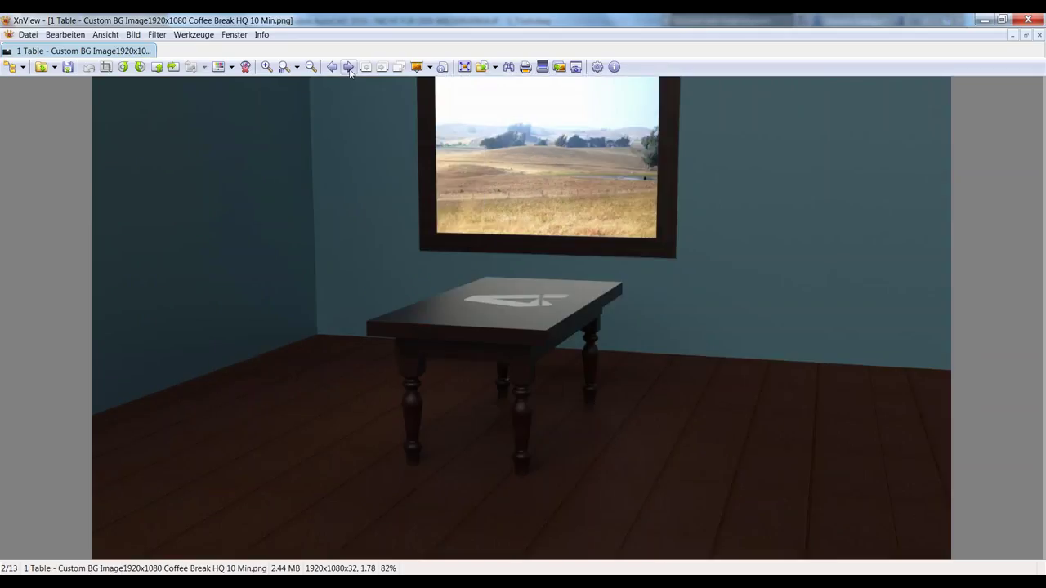
click(348, 67)
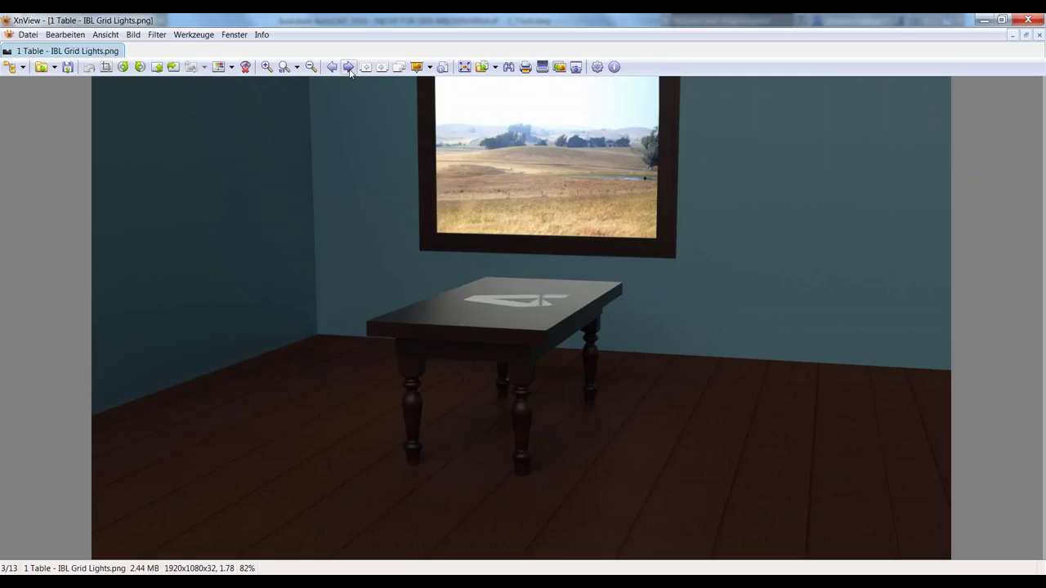
click(348, 68)
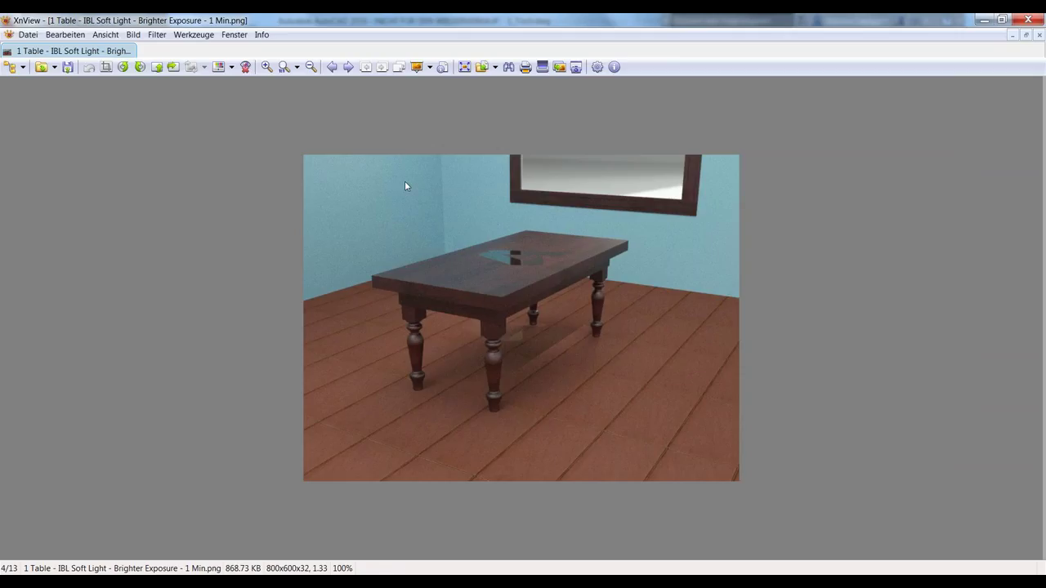
click(349, 68)
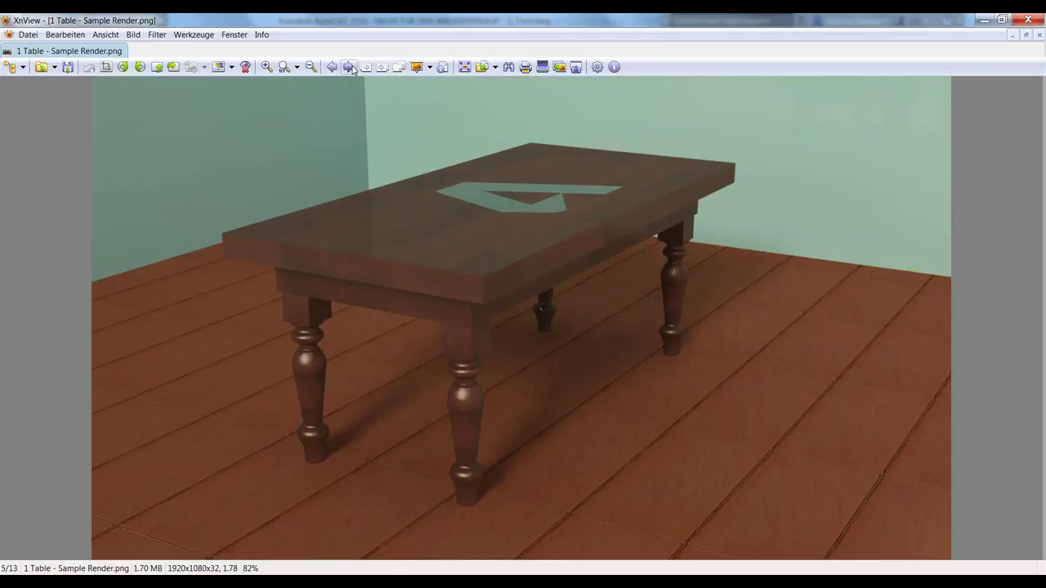
click(349, 68)
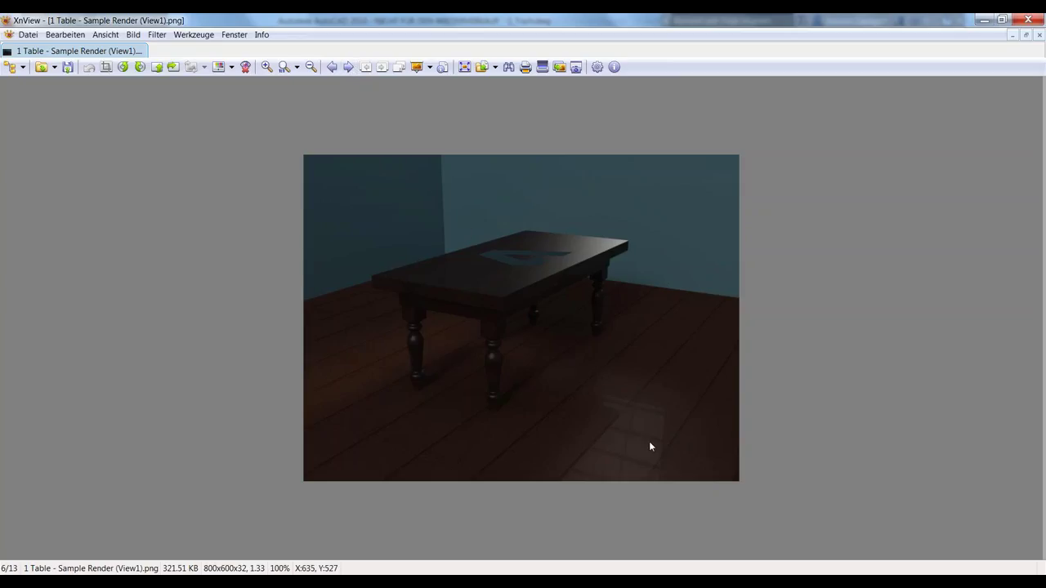
View Render in Cloud 1 through 4, return to Render in Cloud 4, then close XnView.
click(349, 67)
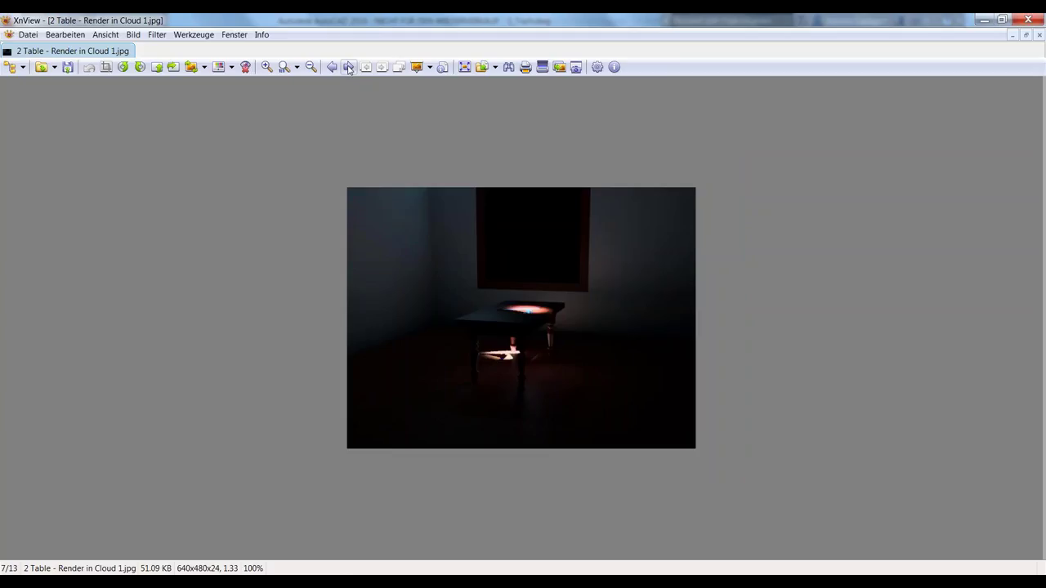
click(349, 67)
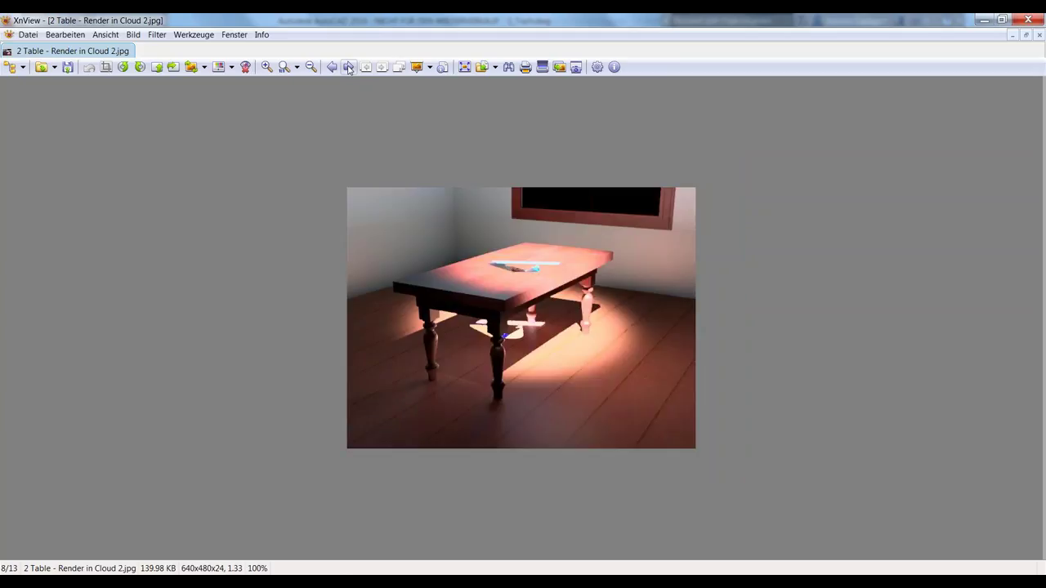
click(349, 68)
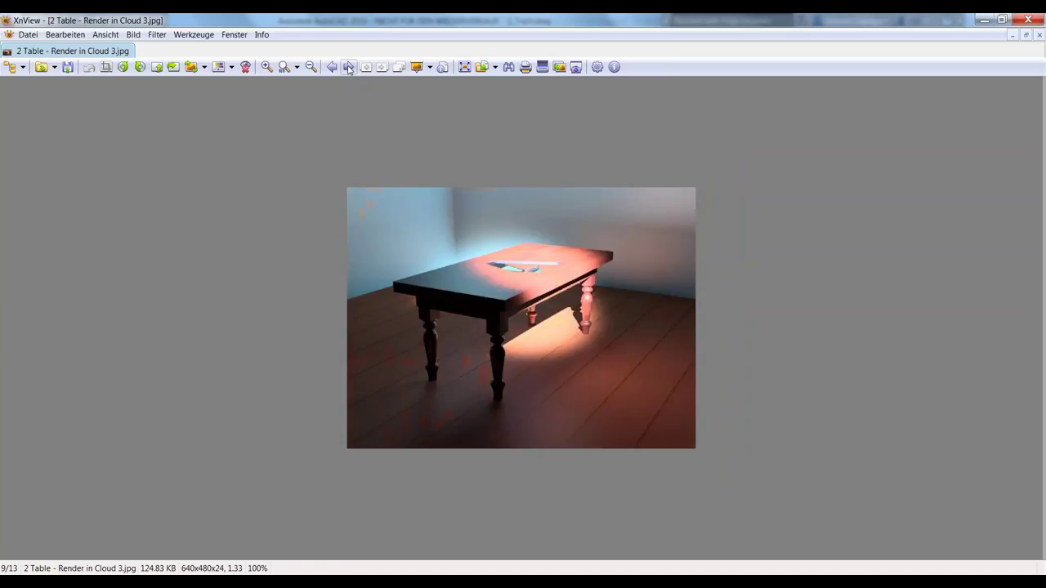
click(349, 68)
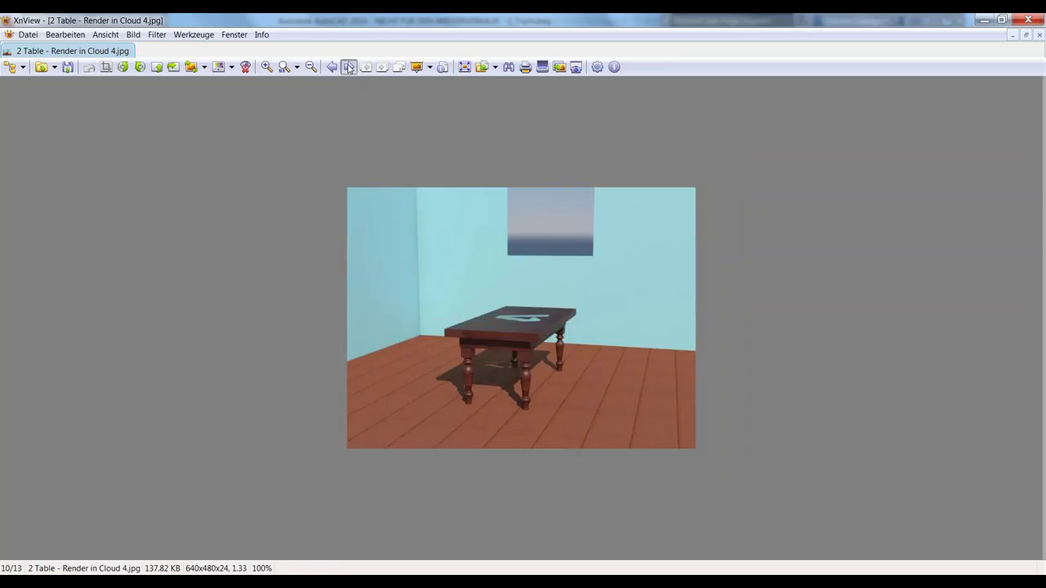
click(349, 68)
click(331, 67)
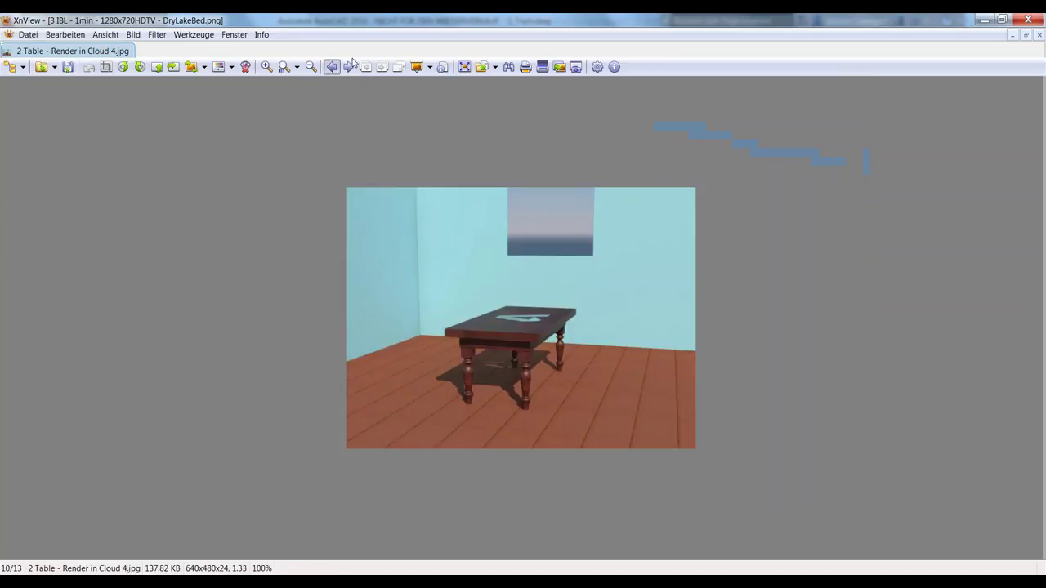
click(1027, 18)
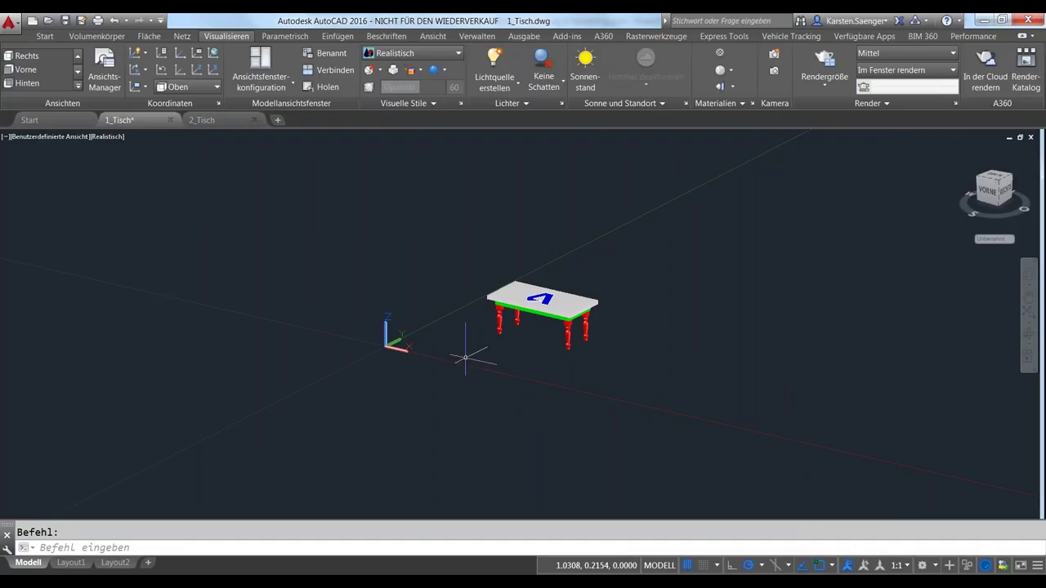
Switch the viewport to the Top preset view.
mouse_move(466, 346)
shift+middle_down()
mouse_move(465, 375)
mouse_move(506, 465)
shift+middle_up()
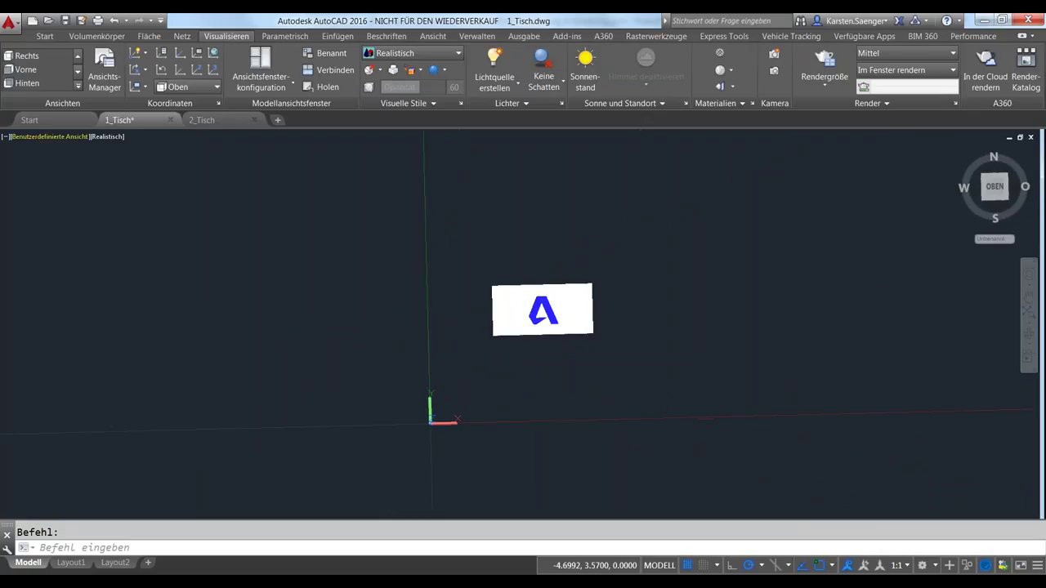
click(36, 136)
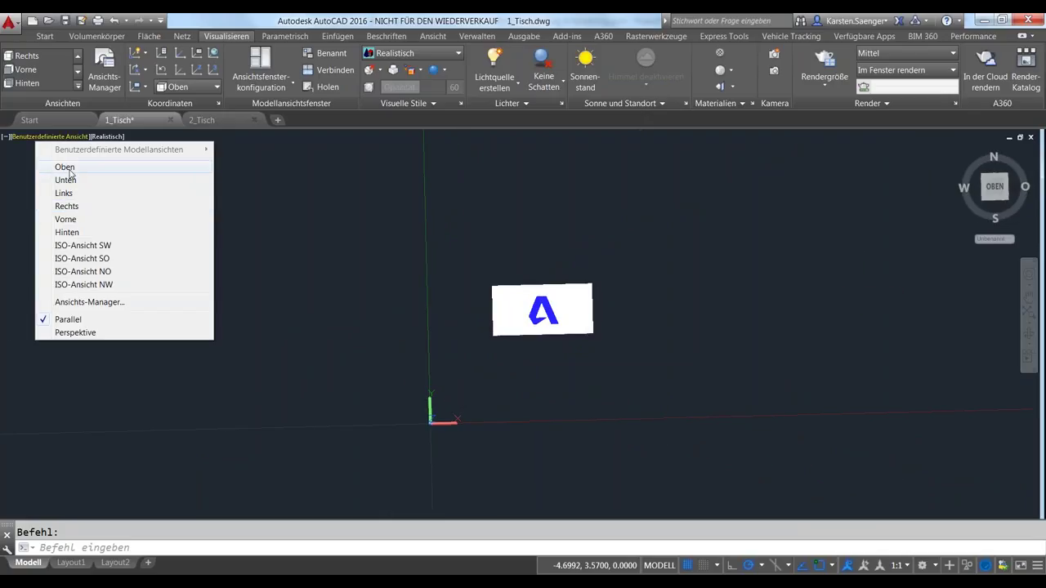
click(70, 169)
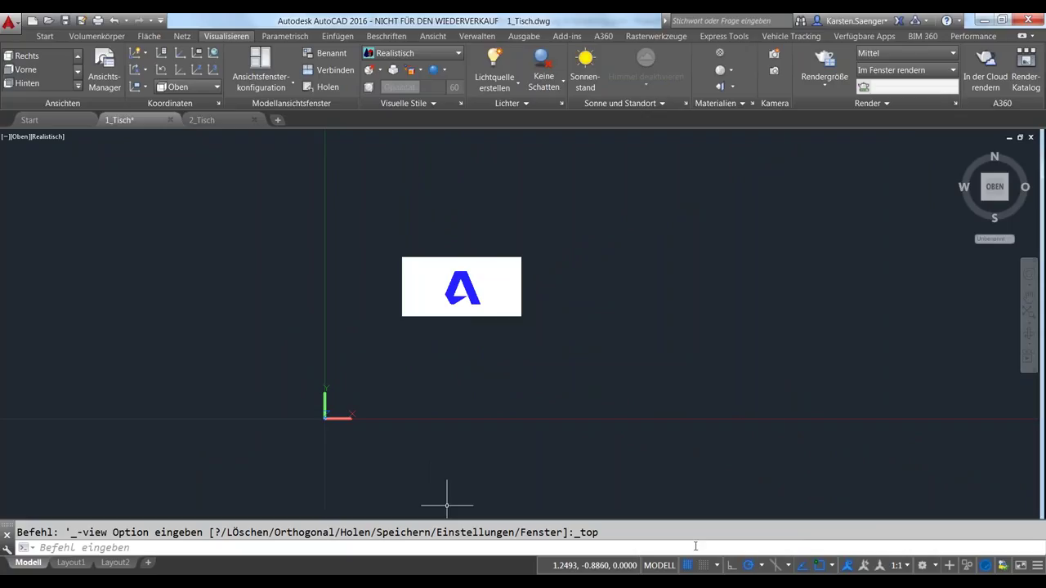
Start POLYKÖRPER with wall width 0.1 and height 2.5.
text(pl)
text(n)
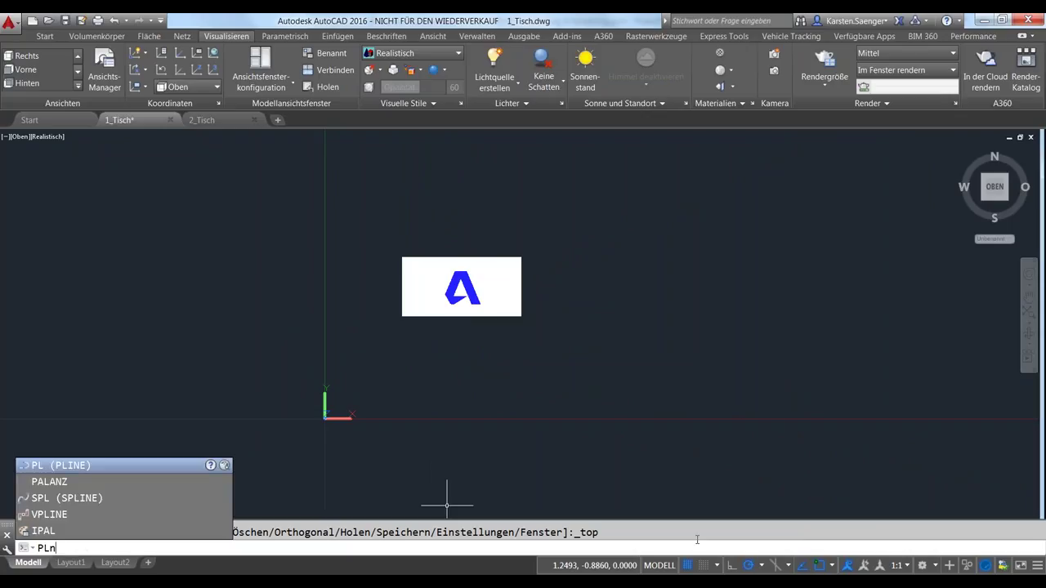
key(BackSpace)
text(an)
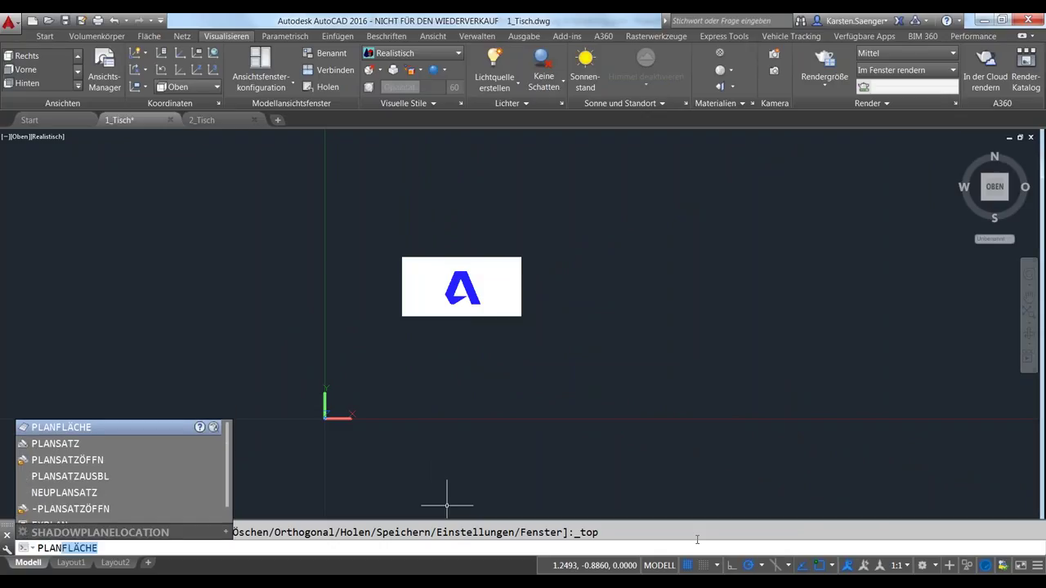
text(k)
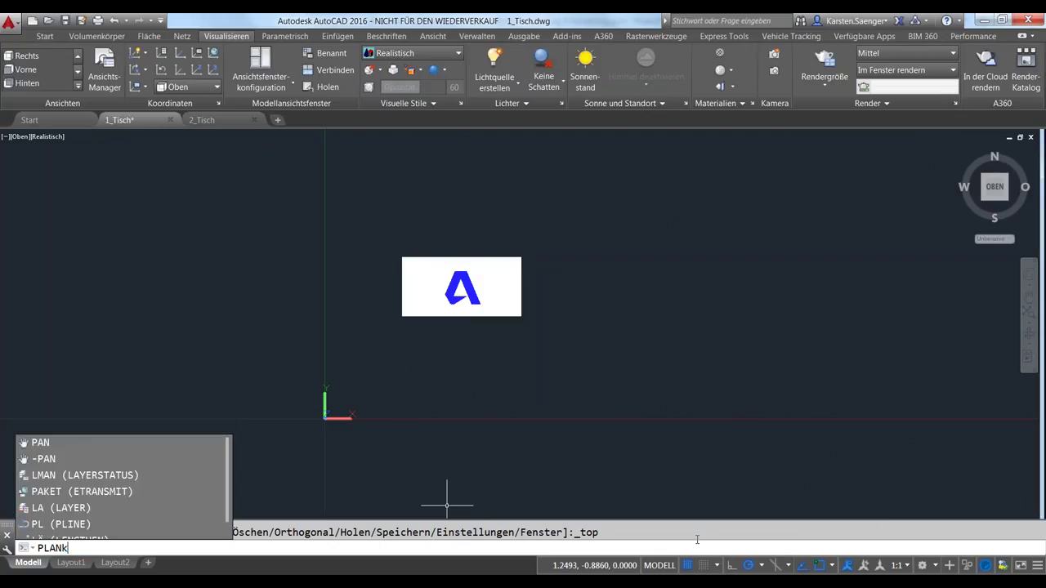
key(BackSpace)
key(BackSpace)
key(BackSpace)
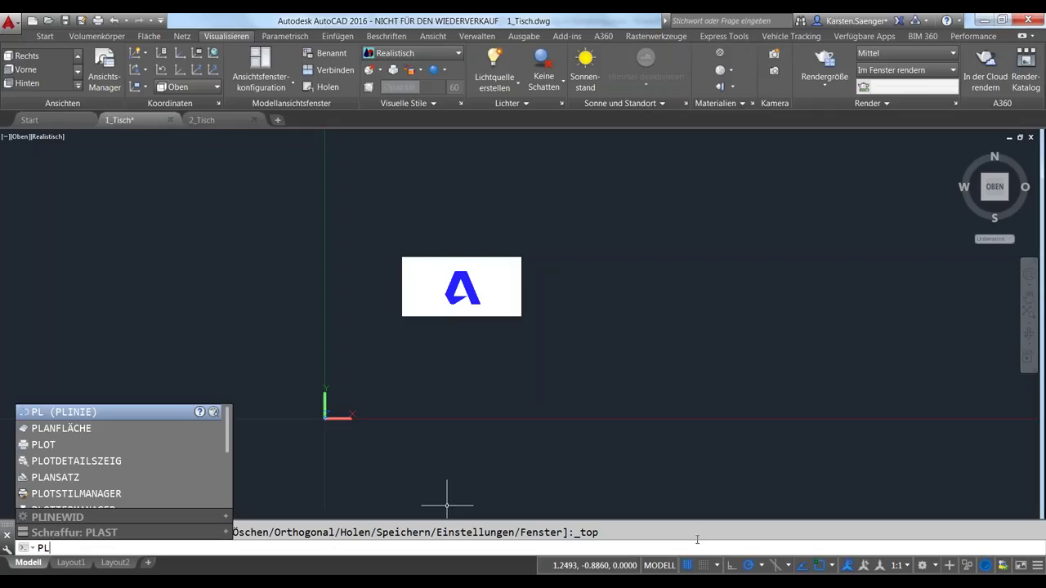
key(BackSpace)
text(OLY)
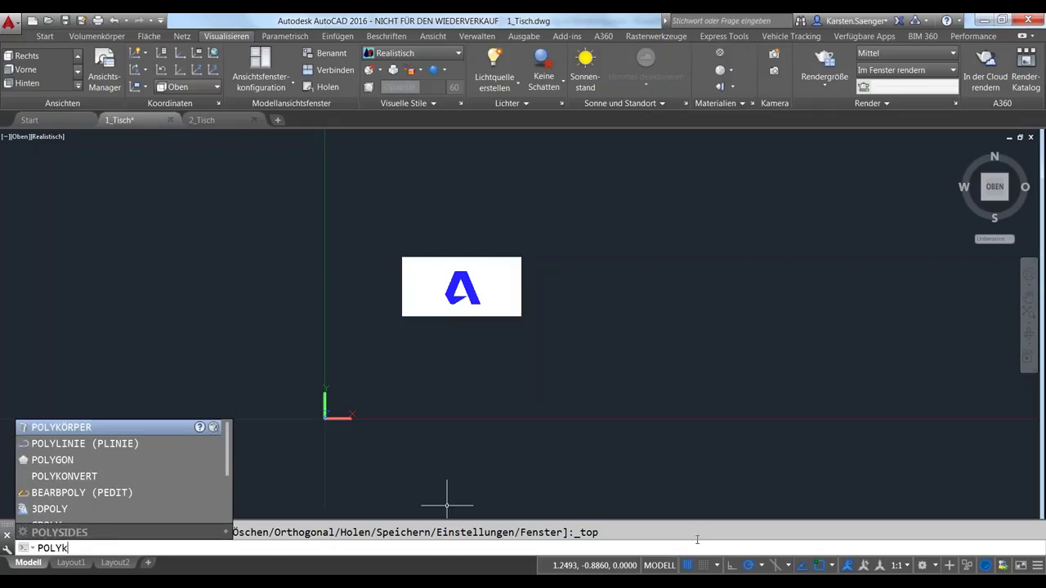
text(K)
key(Return)
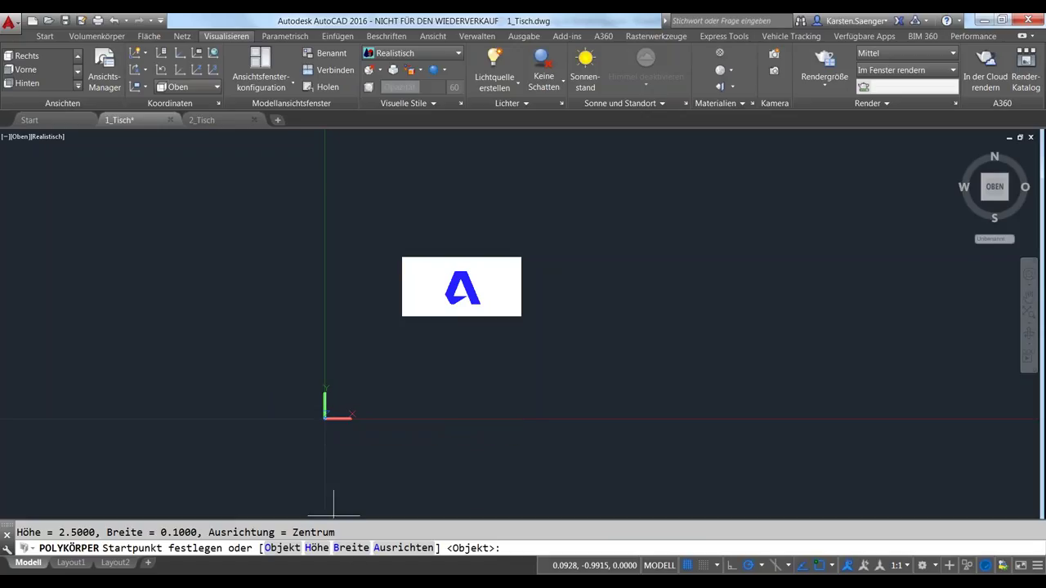
click(351, 549)
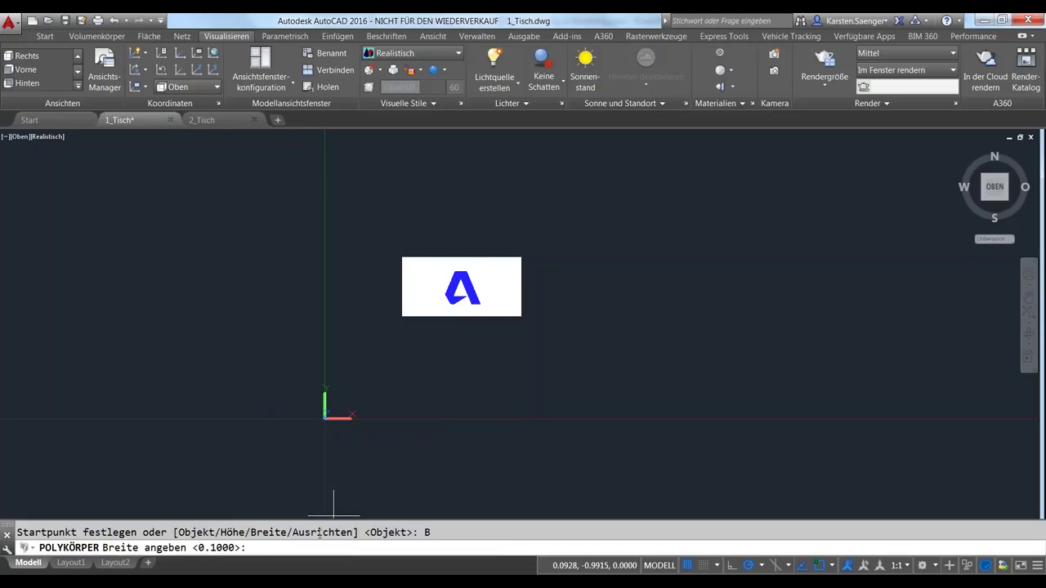
key(Return)
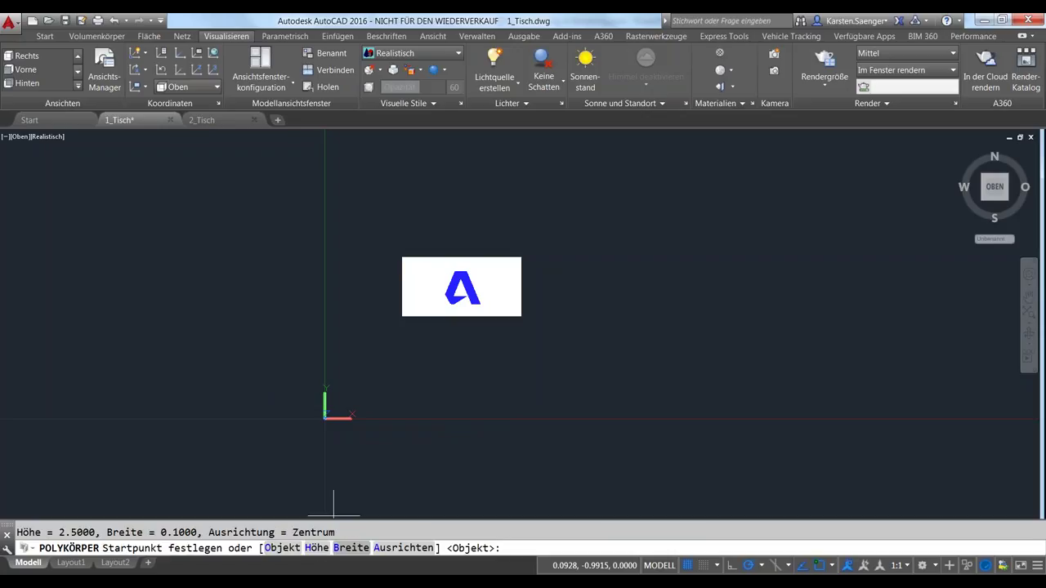
click(317, 549)
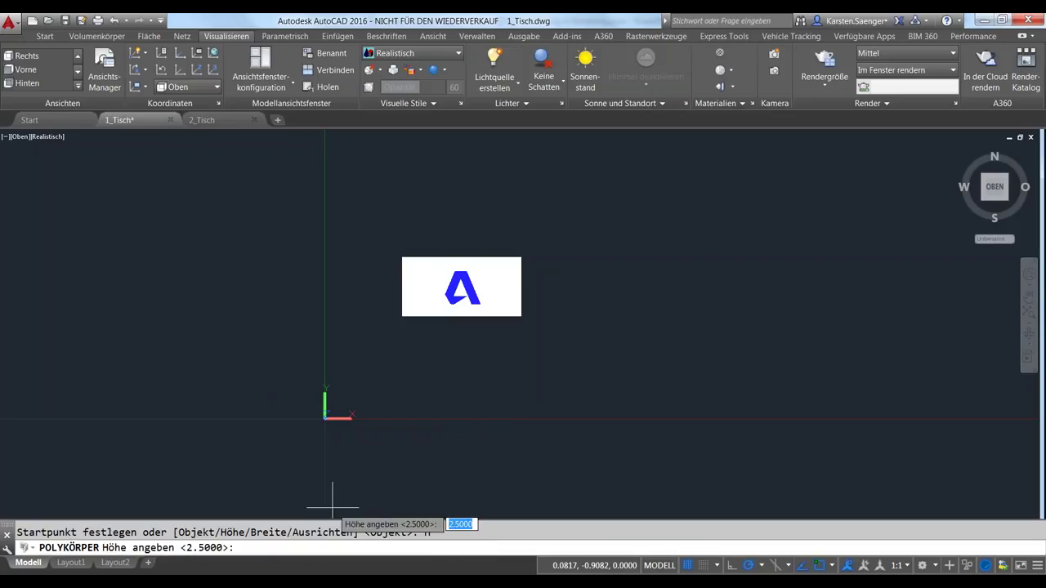
key(Return)
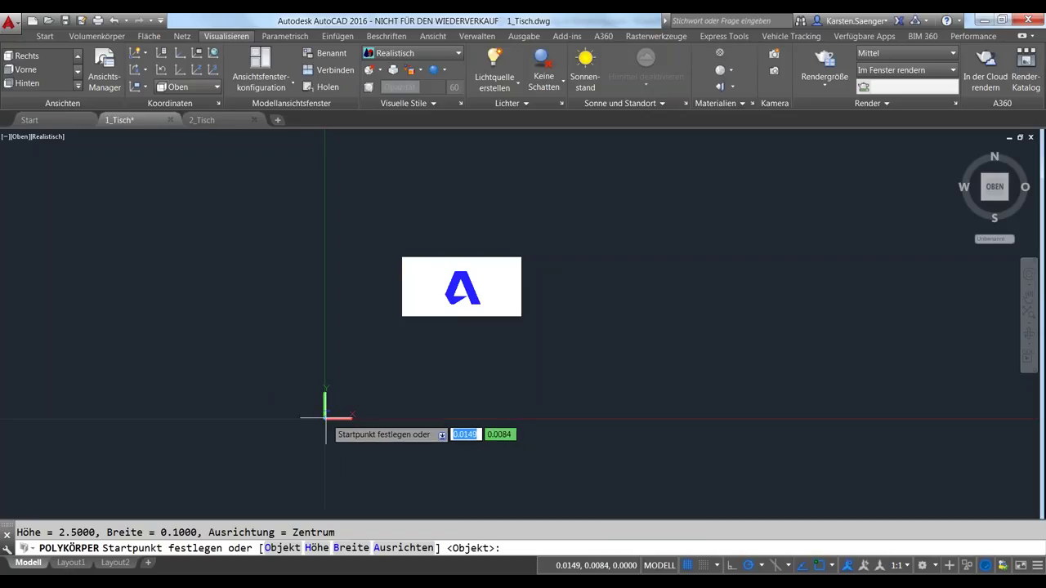
Draw two walls from the origin, one upward and one to the right, then orbit to 3D.
click(325, 417)
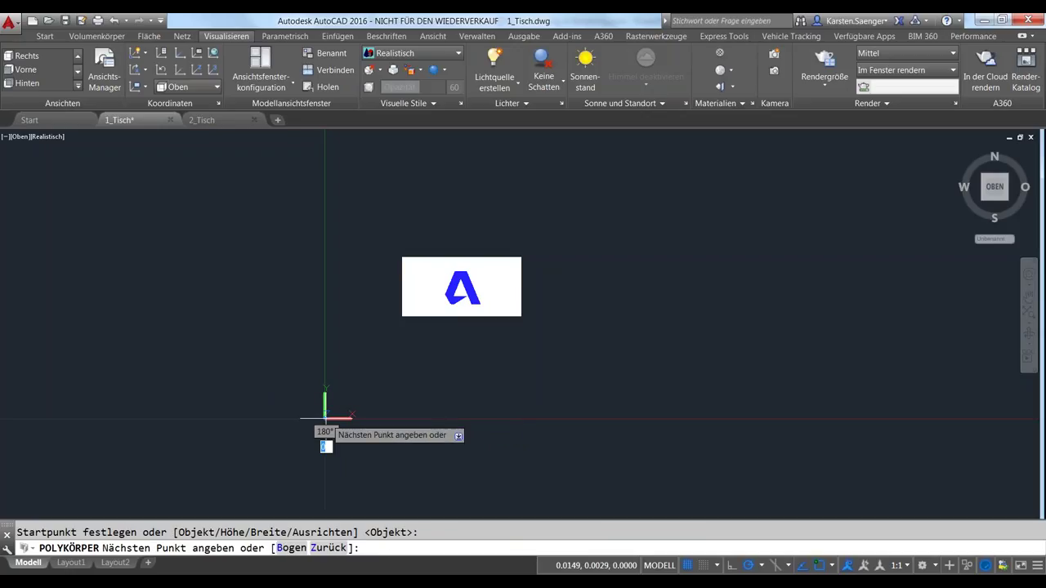
click(325, 143)
click(642, 143)
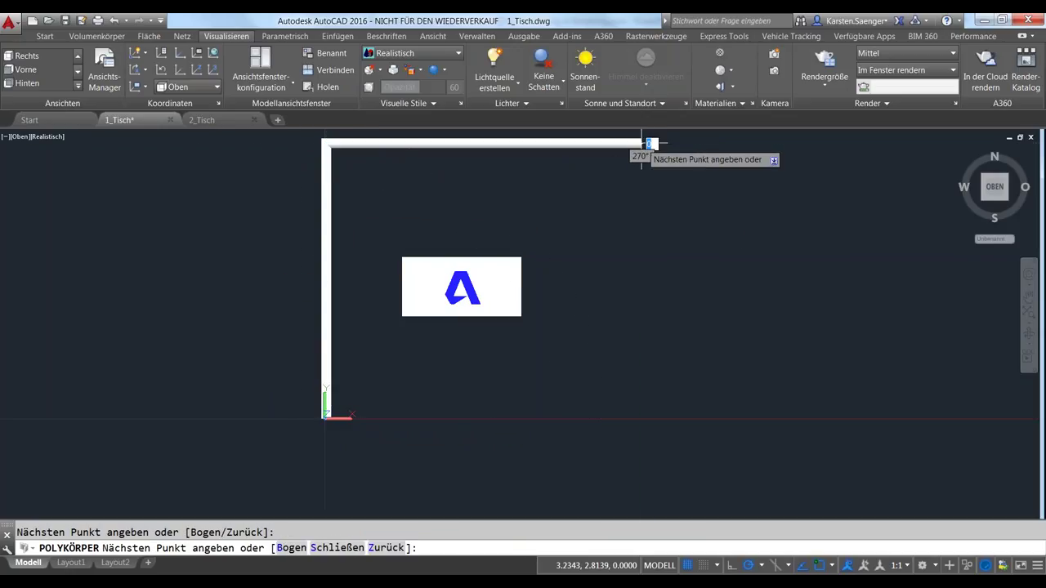
key(Return)
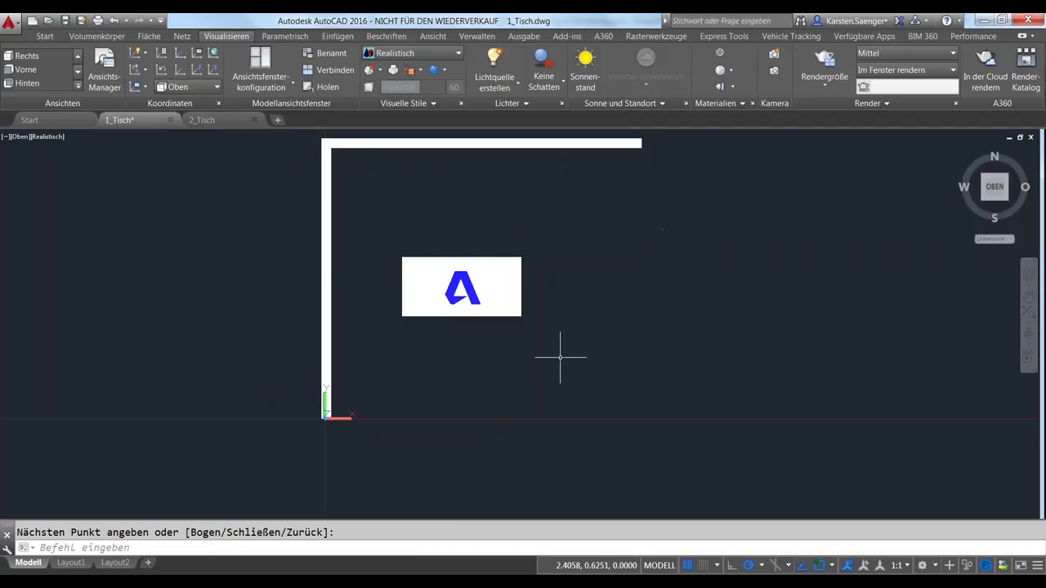
shift+middle_drag(559, 357, 512, 311)
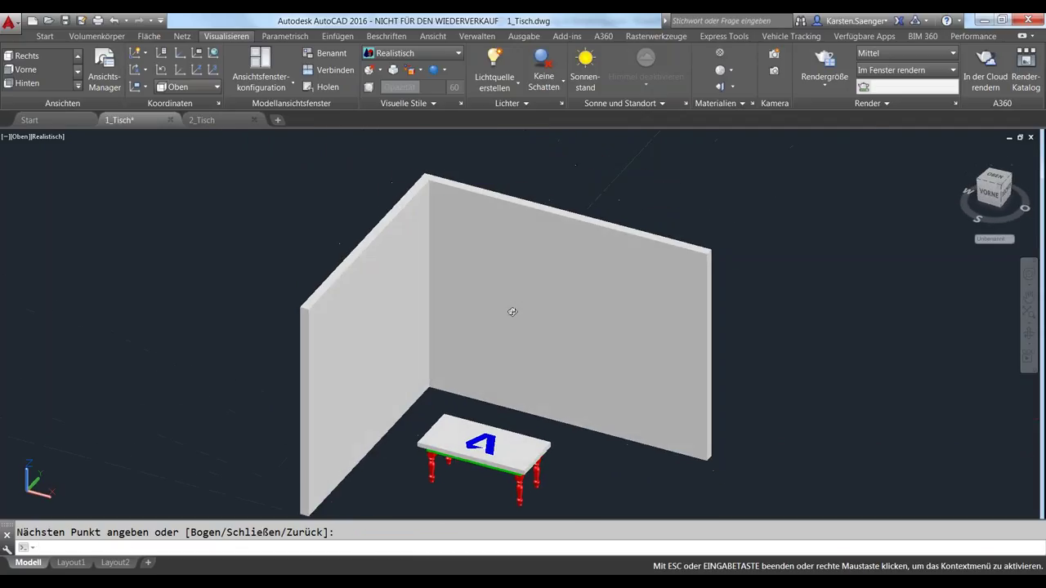
Create a PLANFLÄCHE floor from the wall-corner origin to the opposite corner.
shift+middle_drag(534, 354, 480, 365)
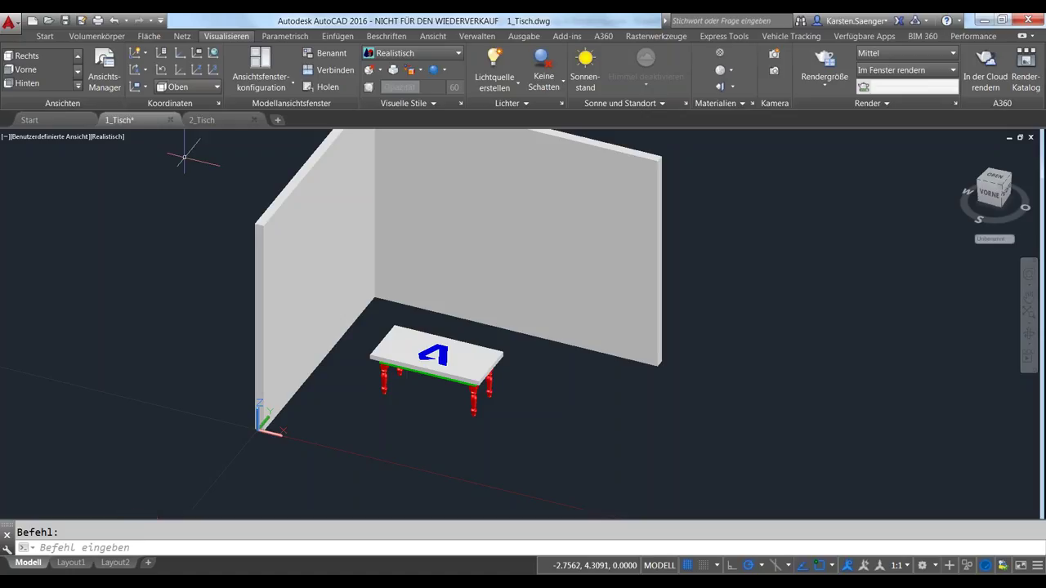
click(235, 550)
text(p)
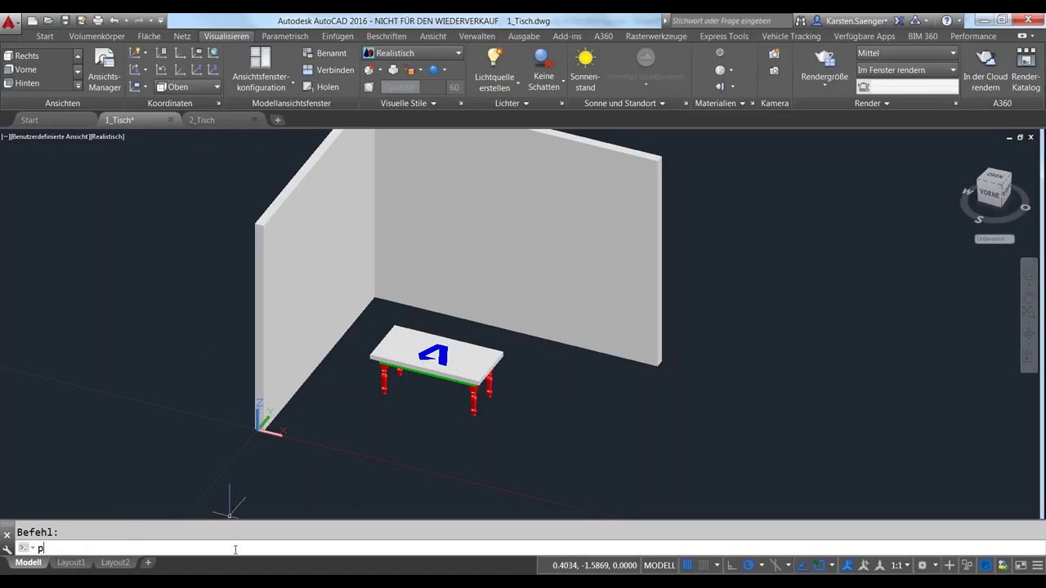
text(lan)
text(l)
key(Return)
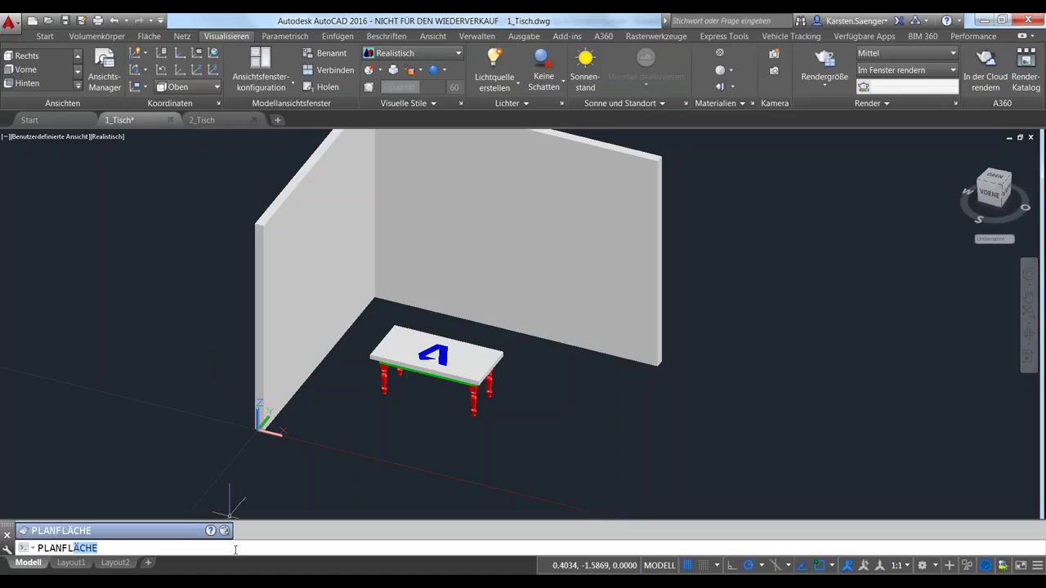
click(261, 431)
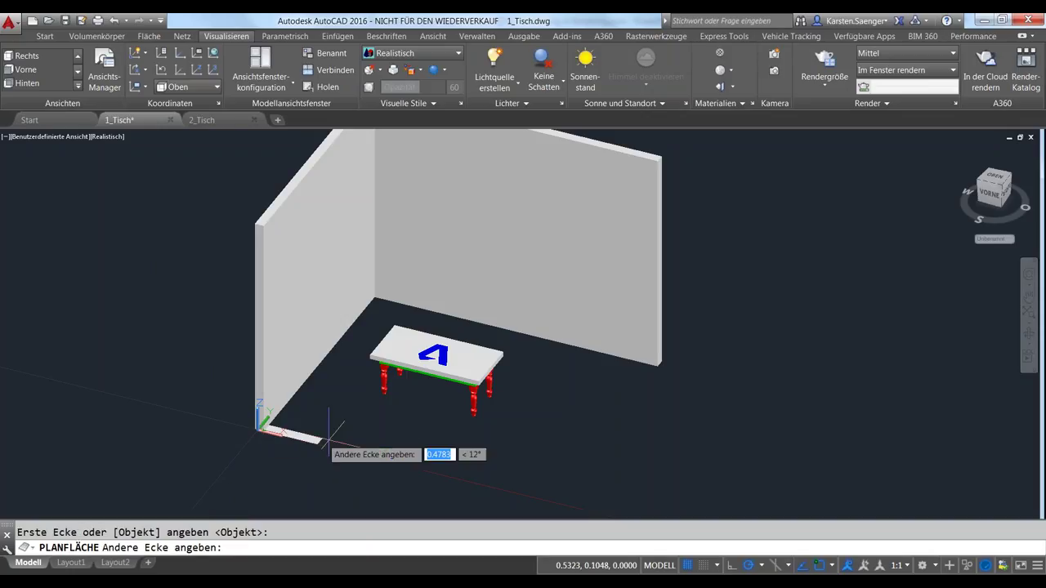
click(658, 369)
key(Return)
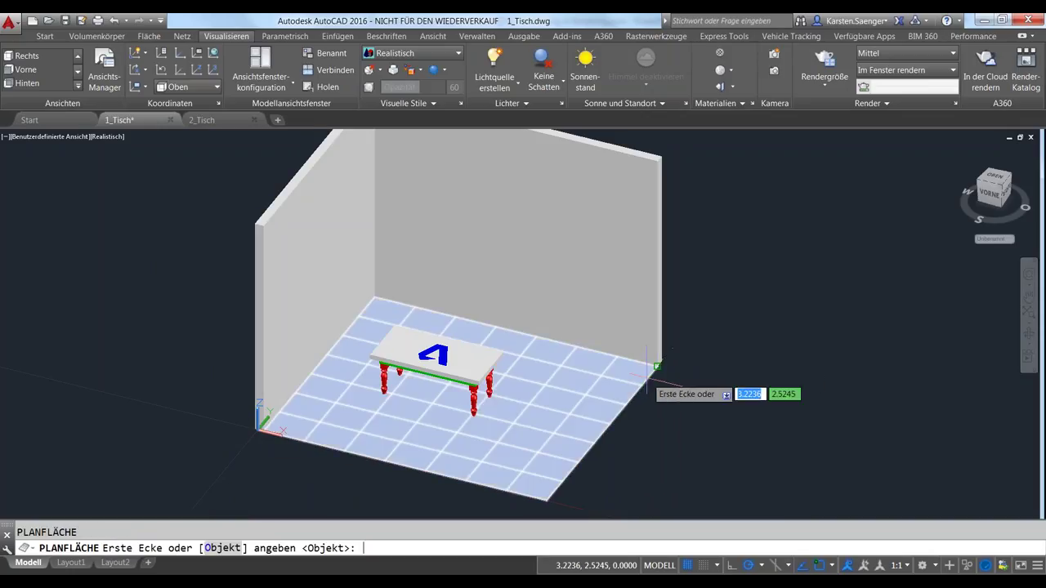
Reframe the room toward the right of the view and bring up the Materials Browser.
mouse_move(635, 451)
shift+middle_down()
mouse_move(600, 460)
mouse_move(612, 439)
mouse_move(641, 443)
shift+middle_up()
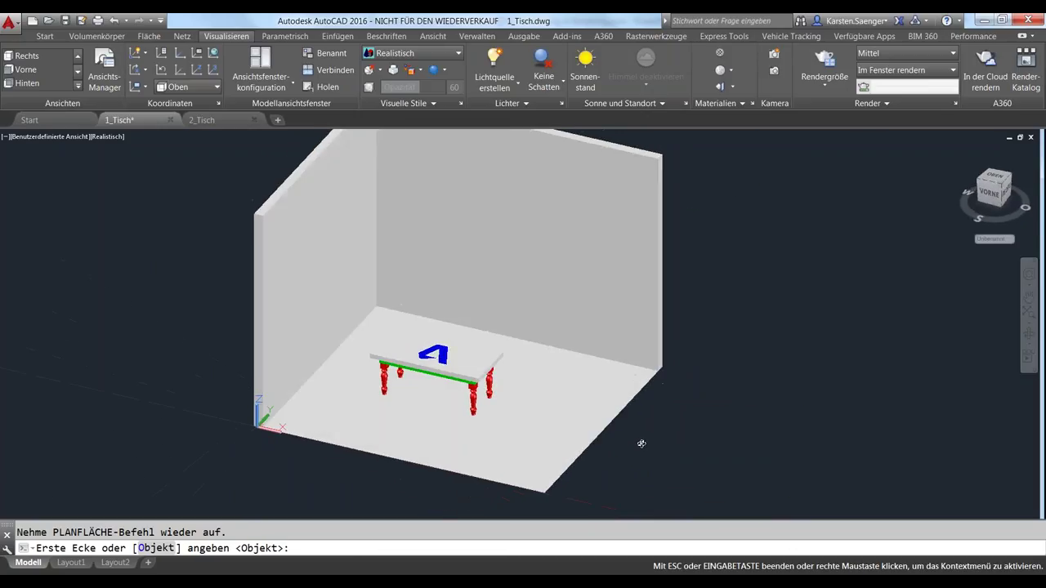
middle_drag(399, 401, 405, 420)
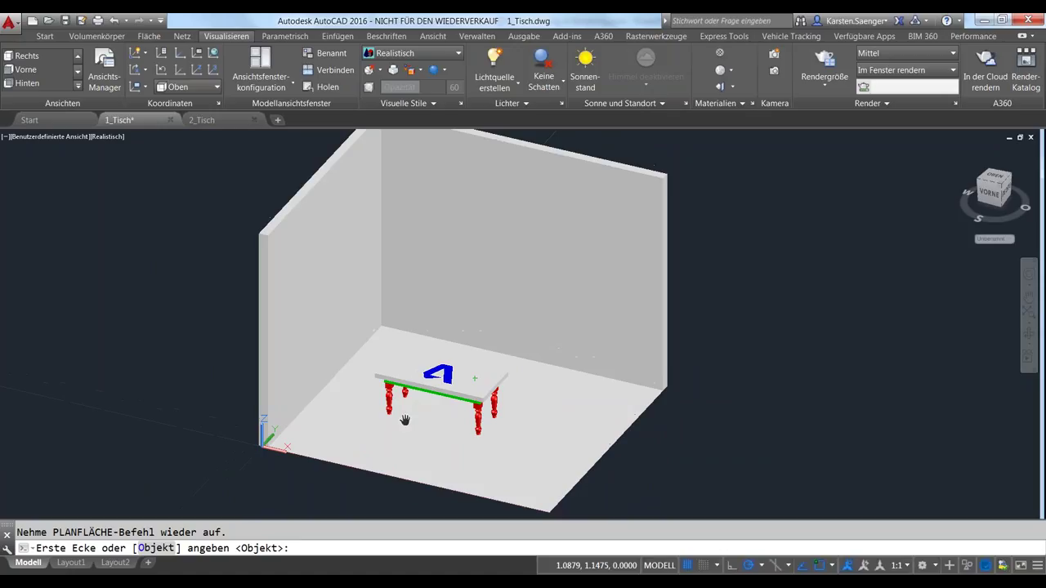
scroll(434, 411, up, 2)
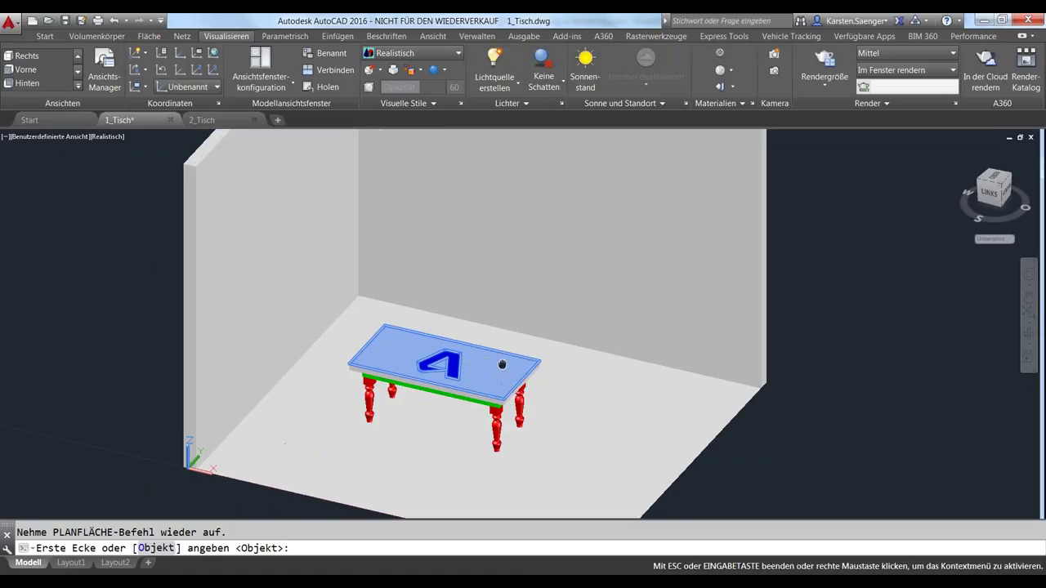
middle_drag(502, 364, 826, 358)
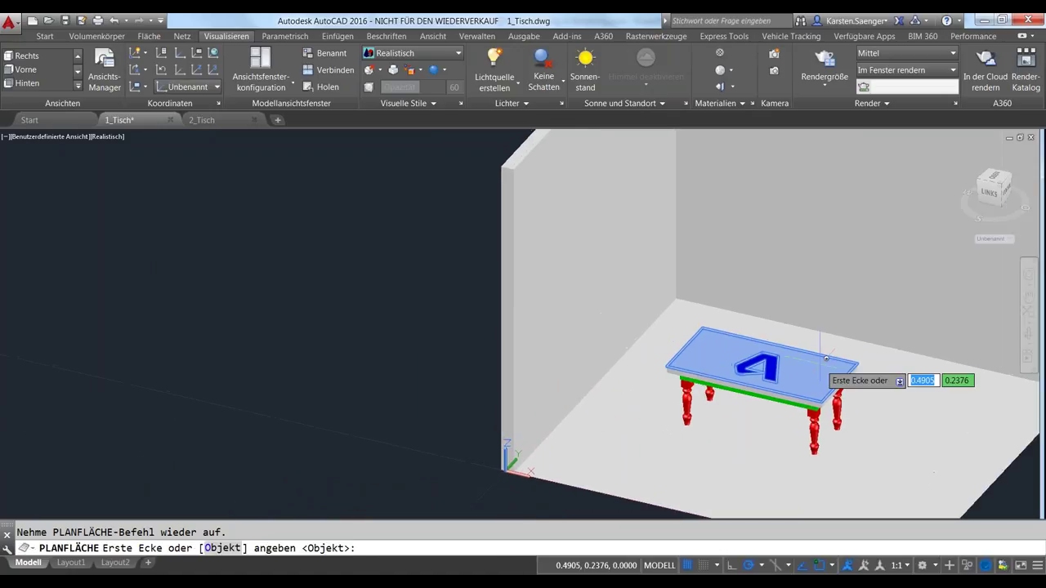
click(721, 55)
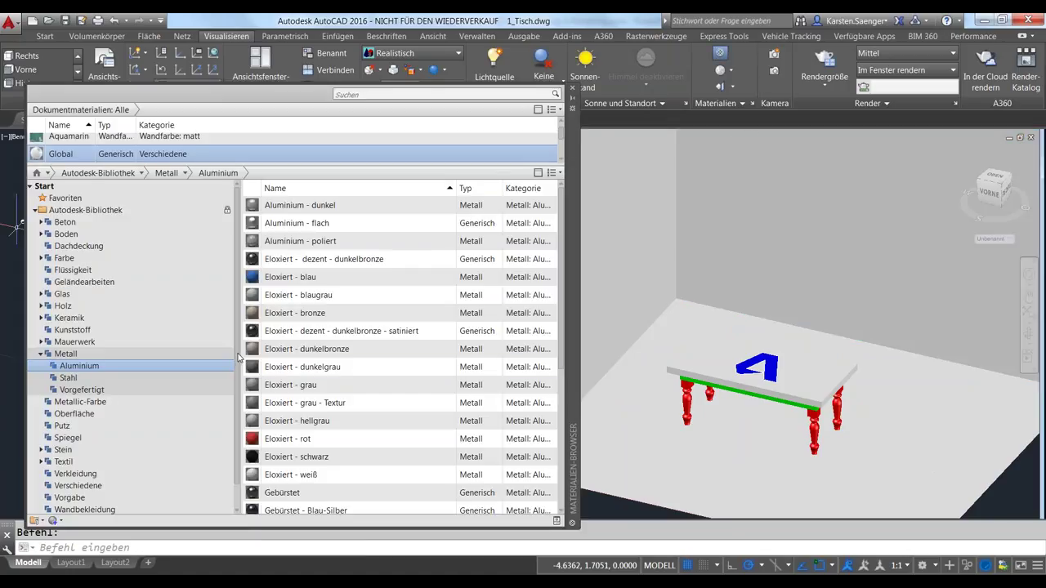
Widen the Materials Browser, collapse Metall, search 'kirsch' and narrow results to Boden > Holz.
drag(237, 372, 180, 372)
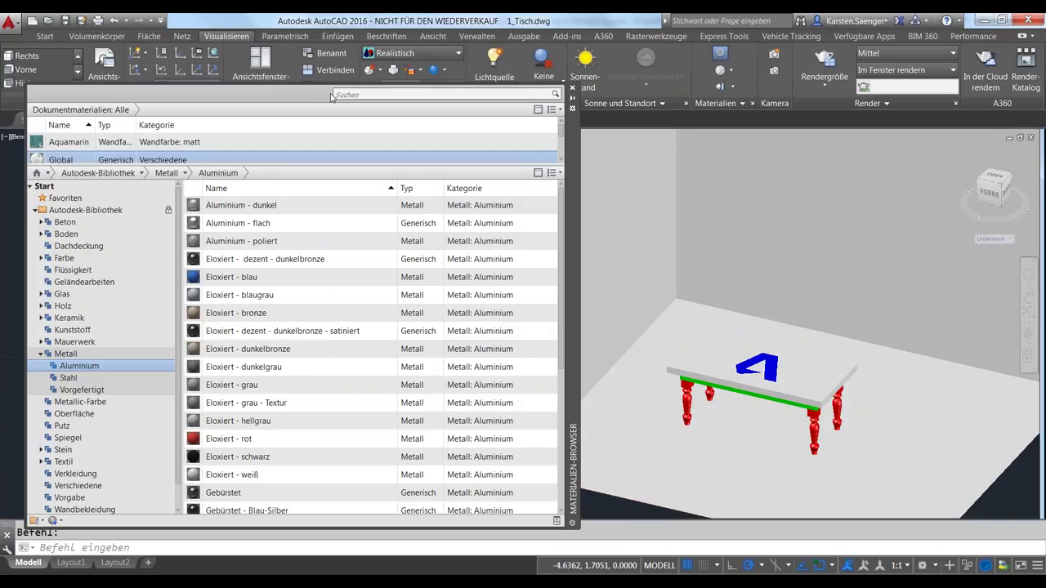
click(40, 354)
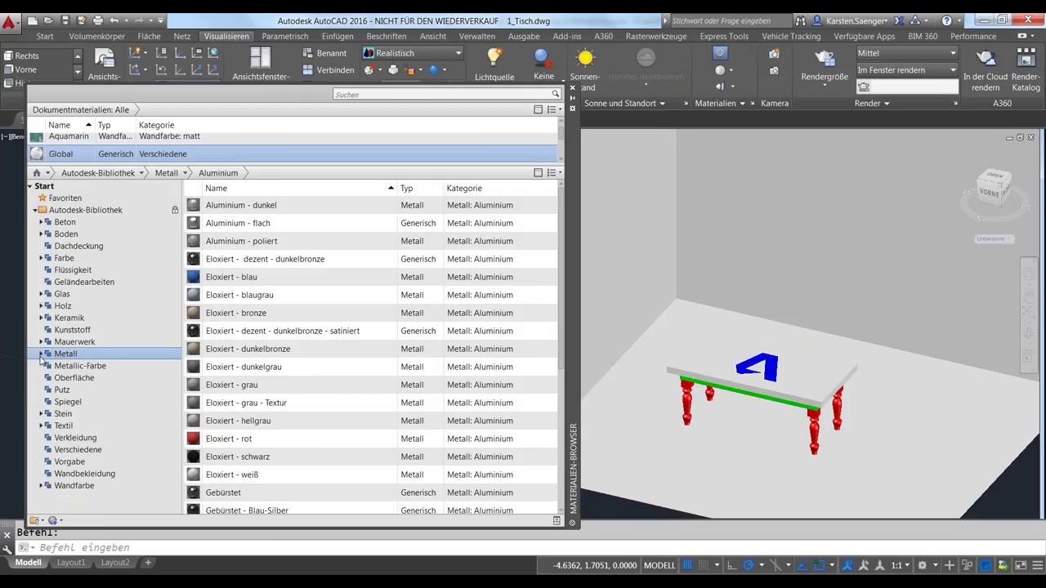
click(372, 93)
text(kirsch)
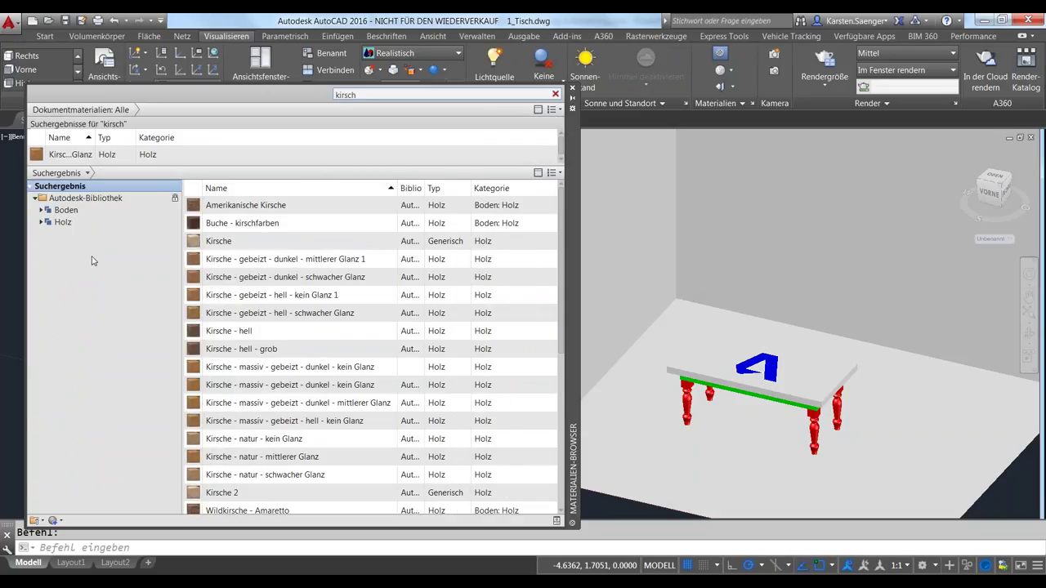
click(40, 210)
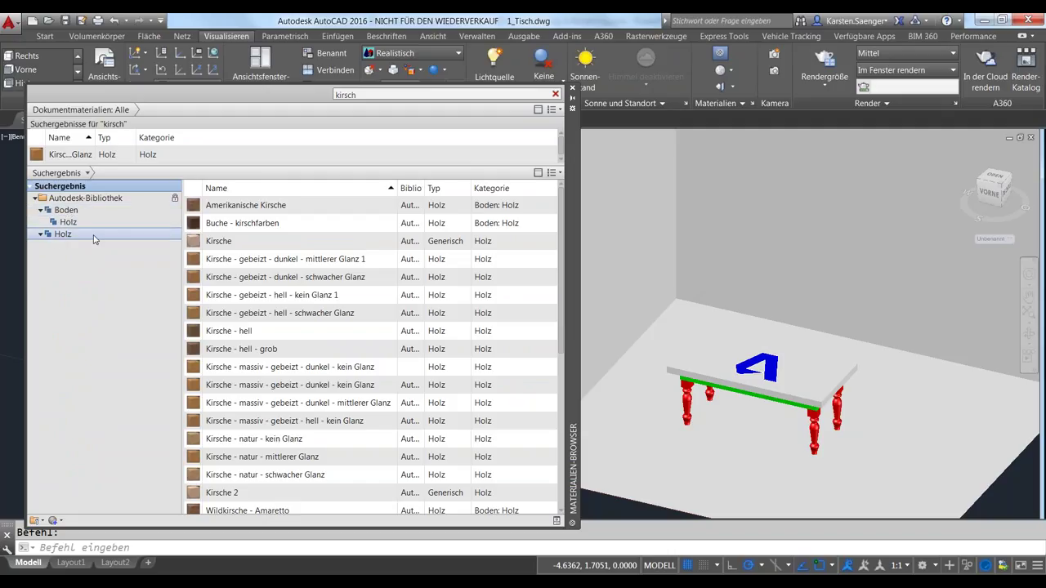
click(62, 235)
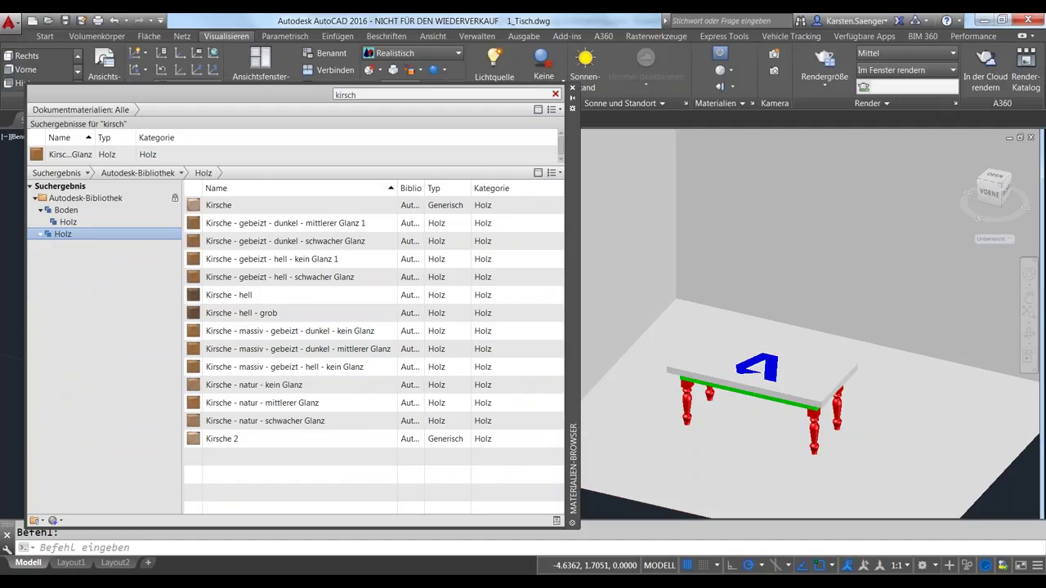
Apply a Kirsche cherry material to the tabletop and Kirsche - hell to the floor.
drag(222, 335, 718, 356)
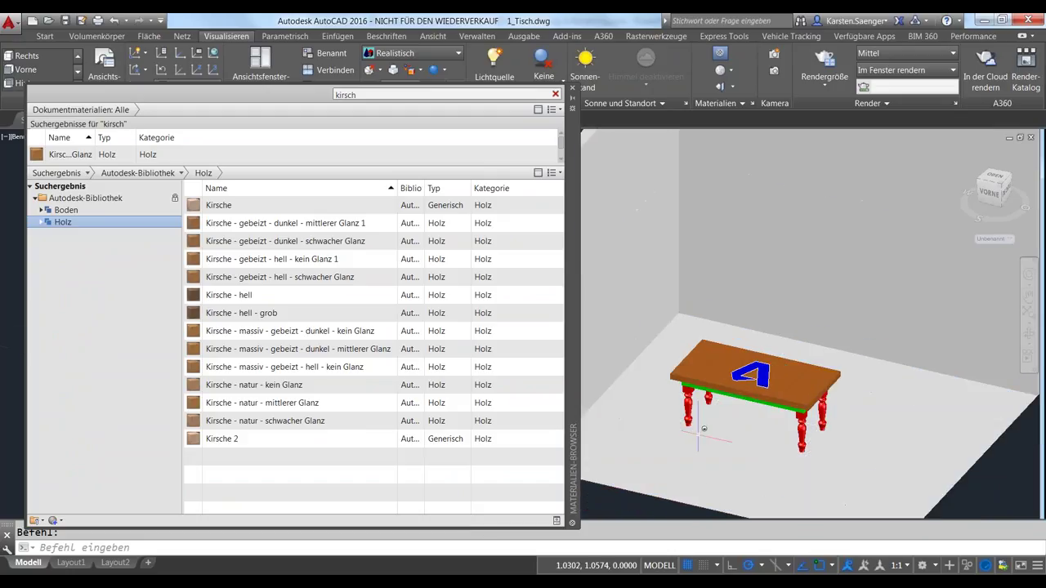
scroll(686, 425, down, 1)
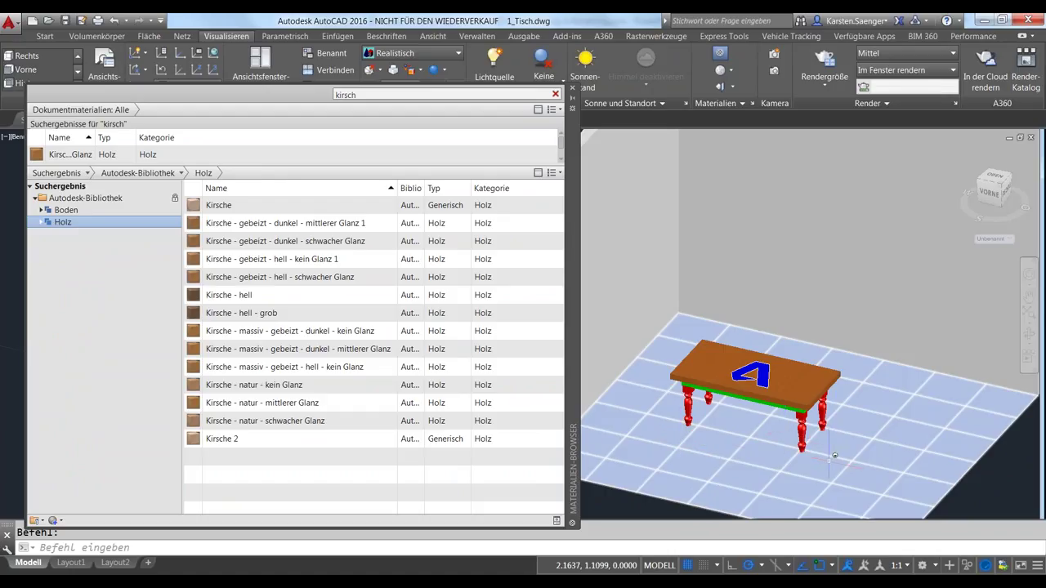
drag(219, 304, 721, 428)
drag(720, 428, 721, 428)
Select all four table legs, the apron and the tabletop together.
middle_drag(721, 428, 712, 417)
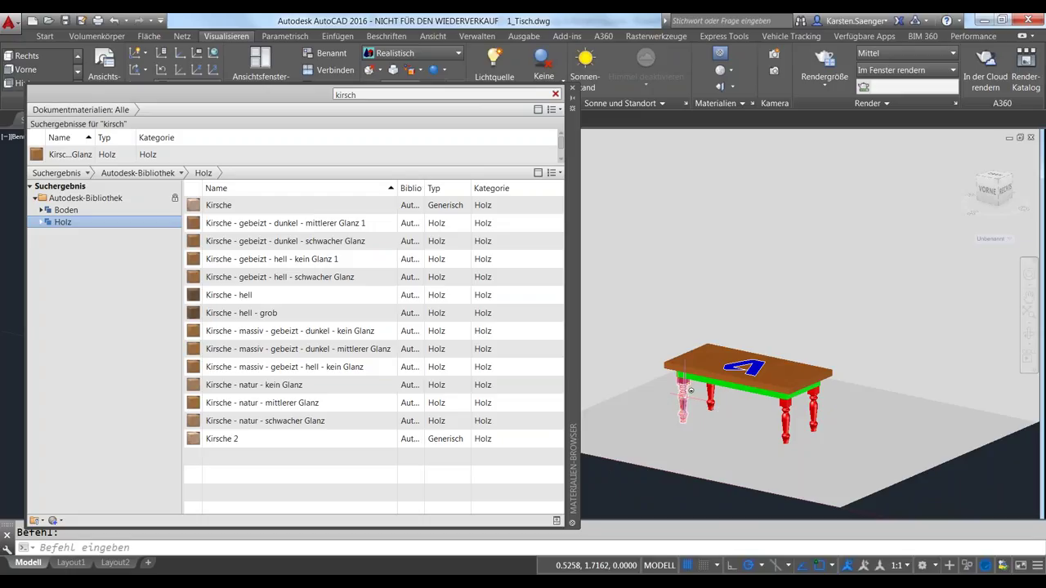
click(686, 392)
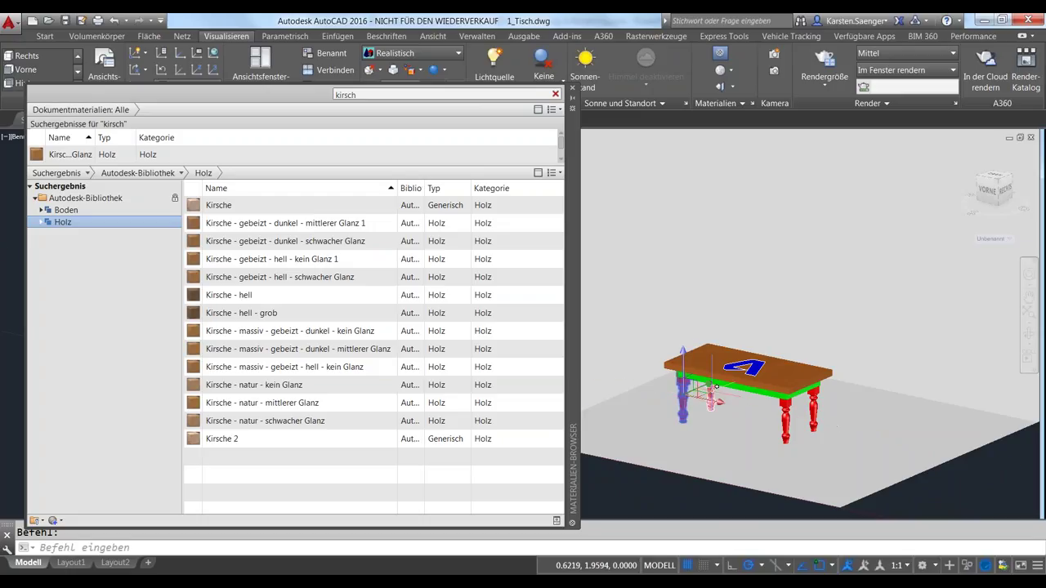
click(710, 399)
click(790, 415)
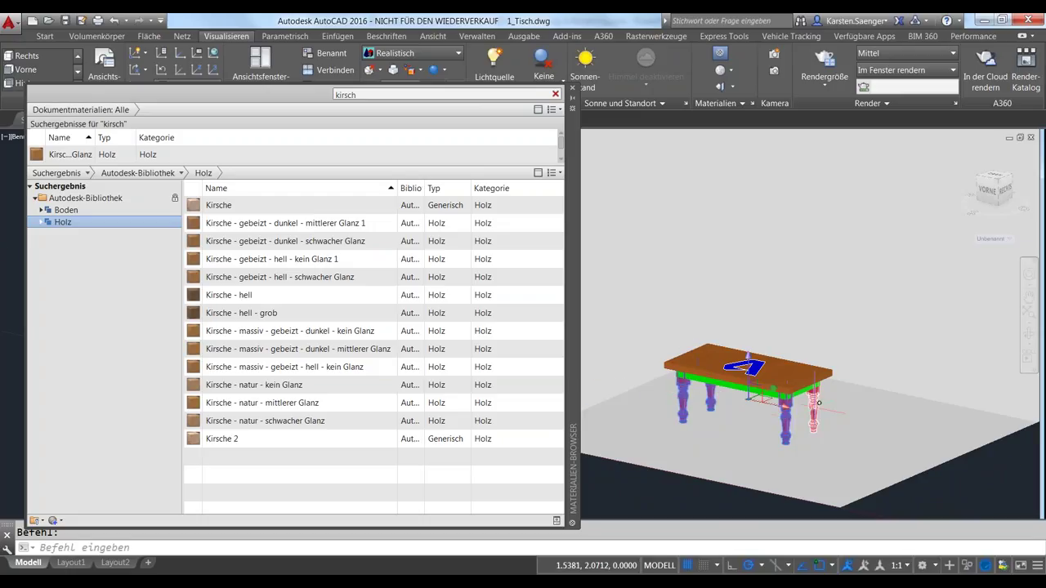
click(813, 409)
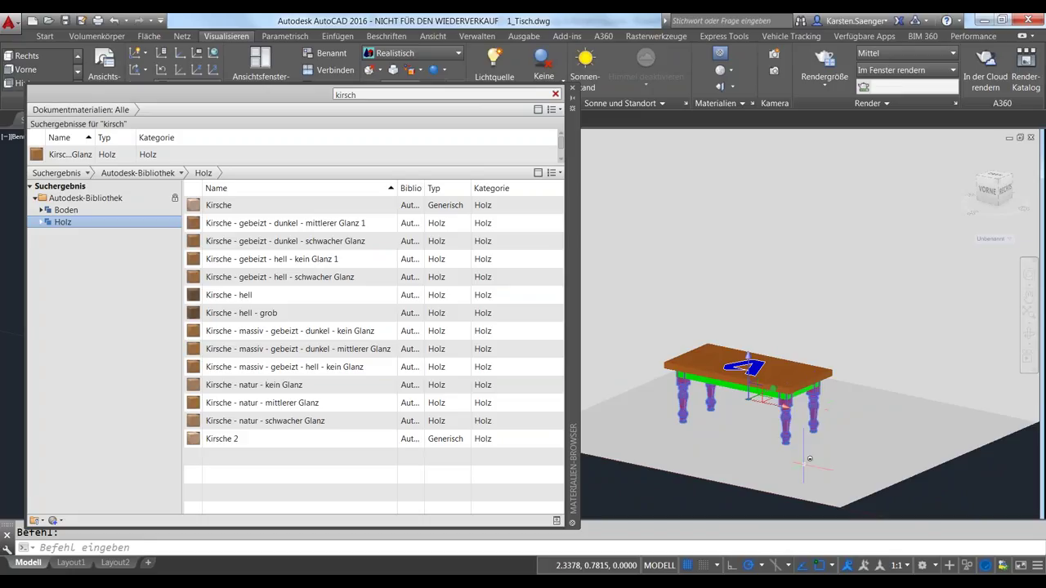
click(734, 380)
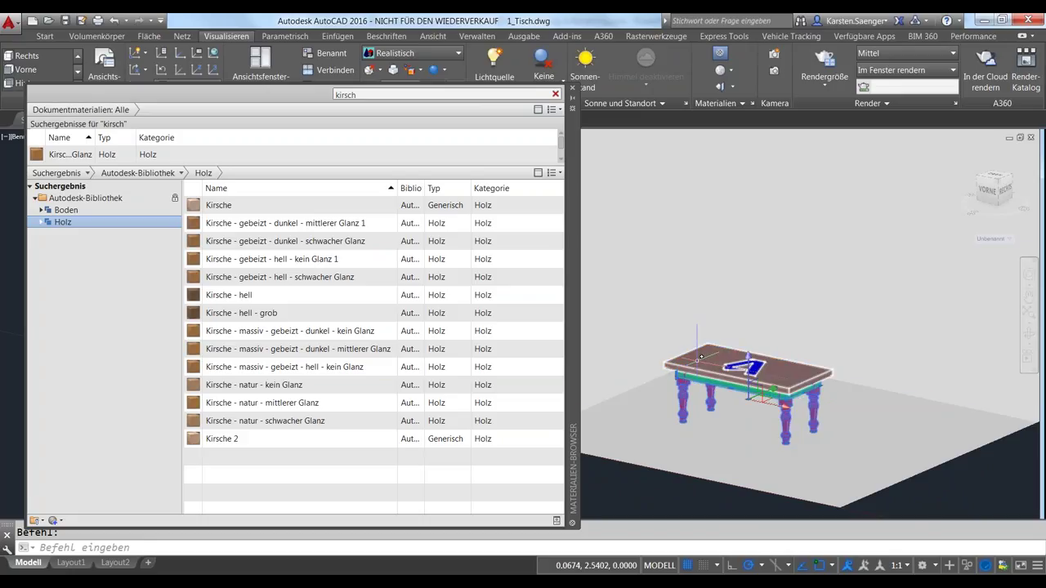
click(700, 357)
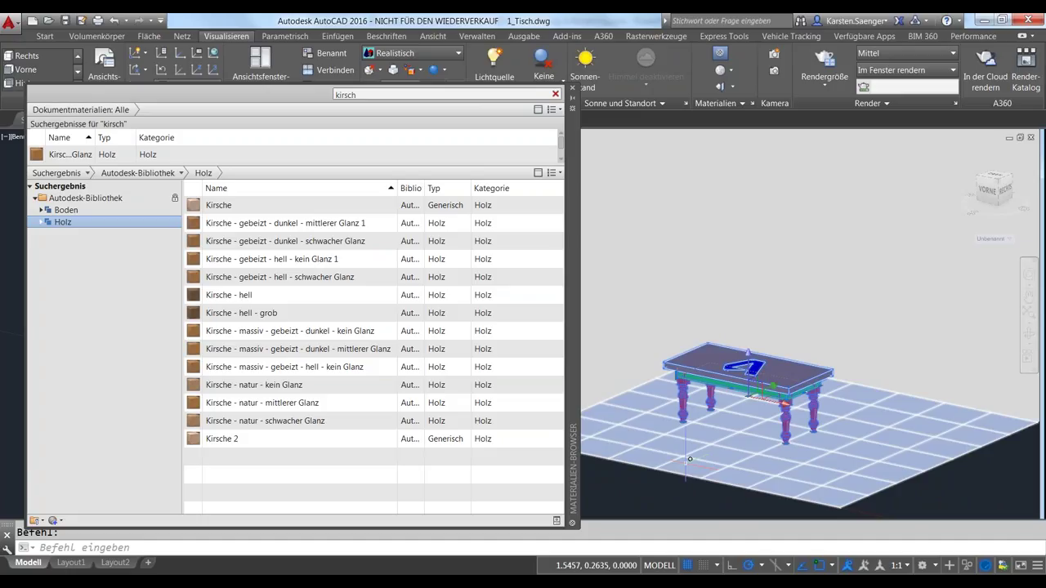
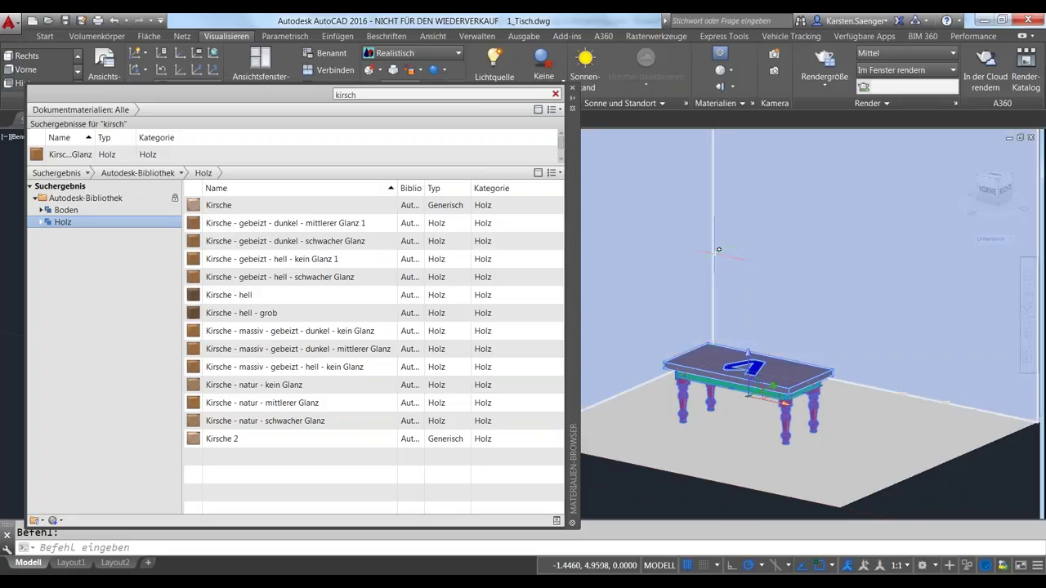
Assign 'Kirsche - massiv - gebeizt - dunkel - kein Glanz' to the six table solids in Properties.
key(ctrl+1)
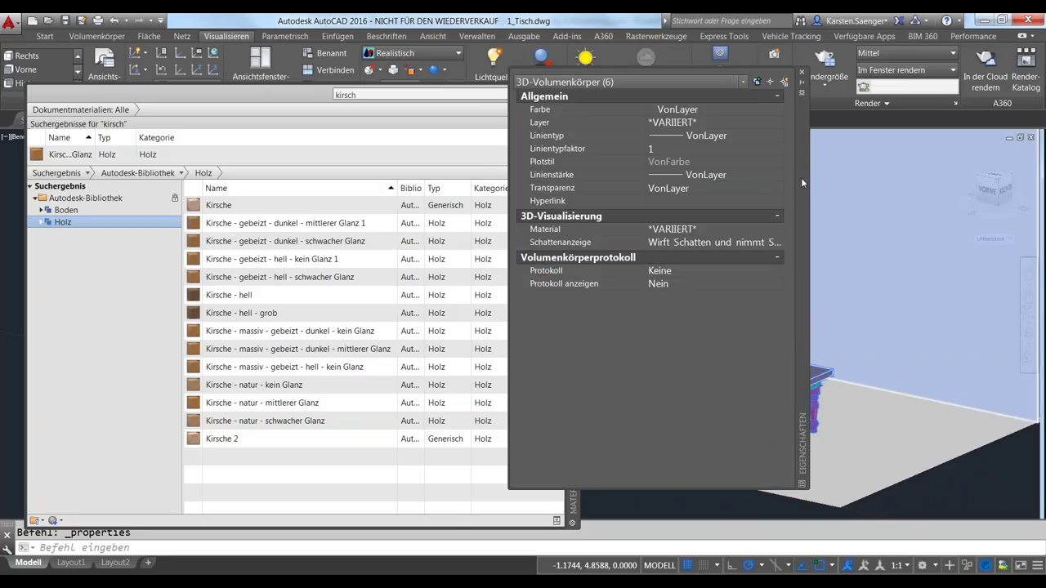
drag(802, 177, 719, 214)
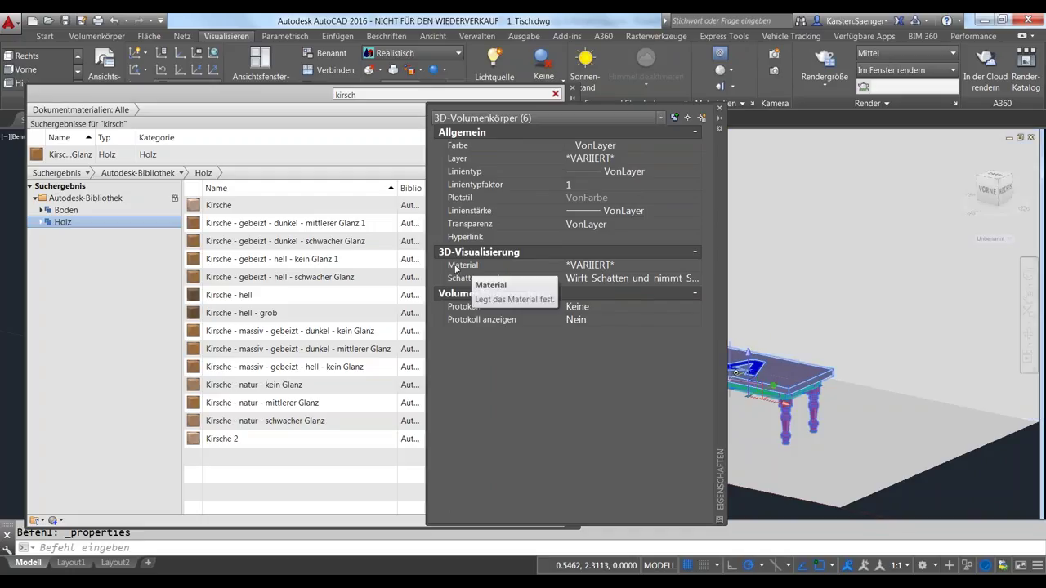
click(626, 263)
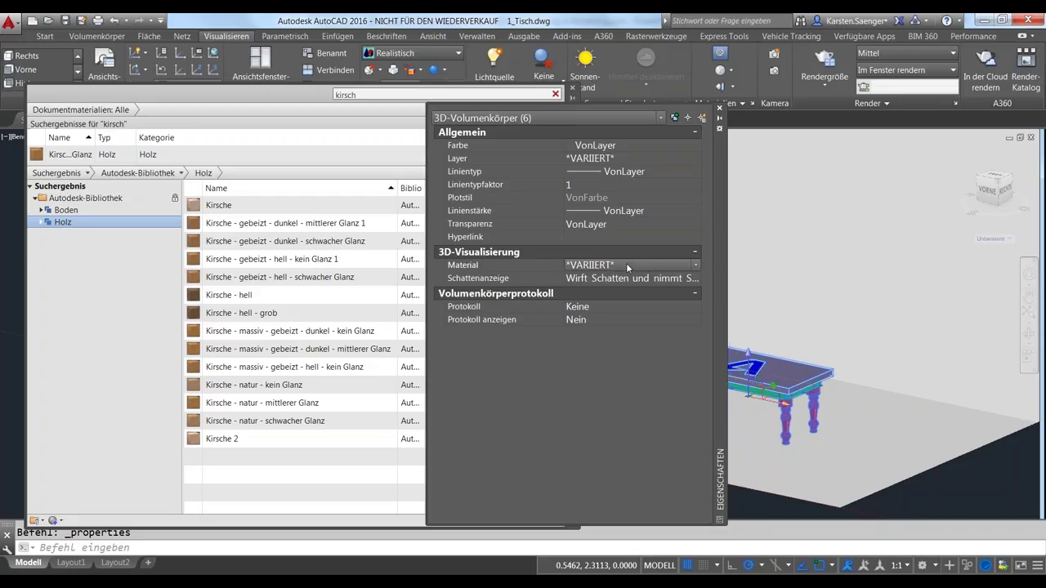
click(696, 265)
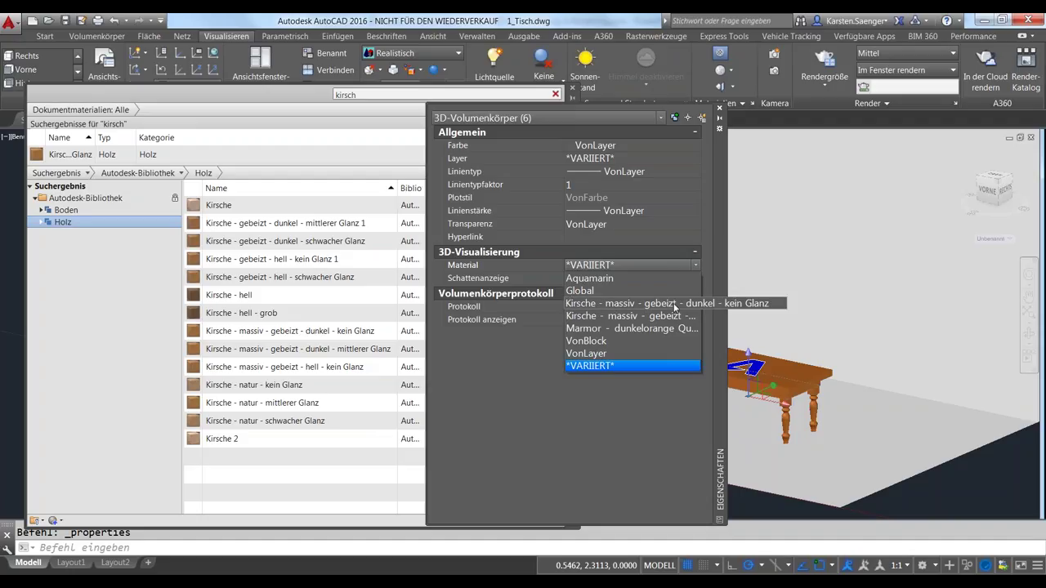
click(675, 304)
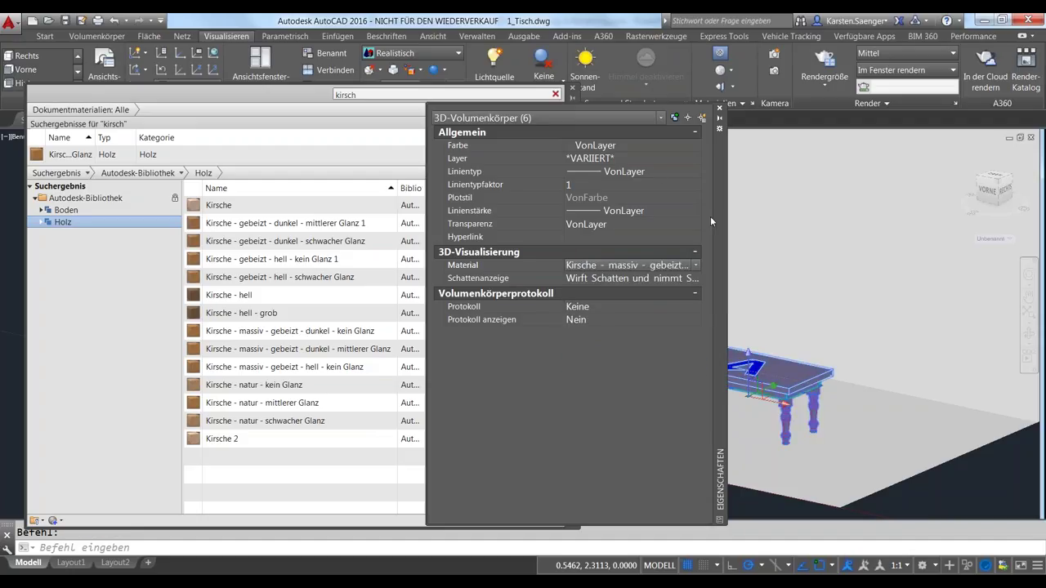
drag(710, 221, 561, 211)
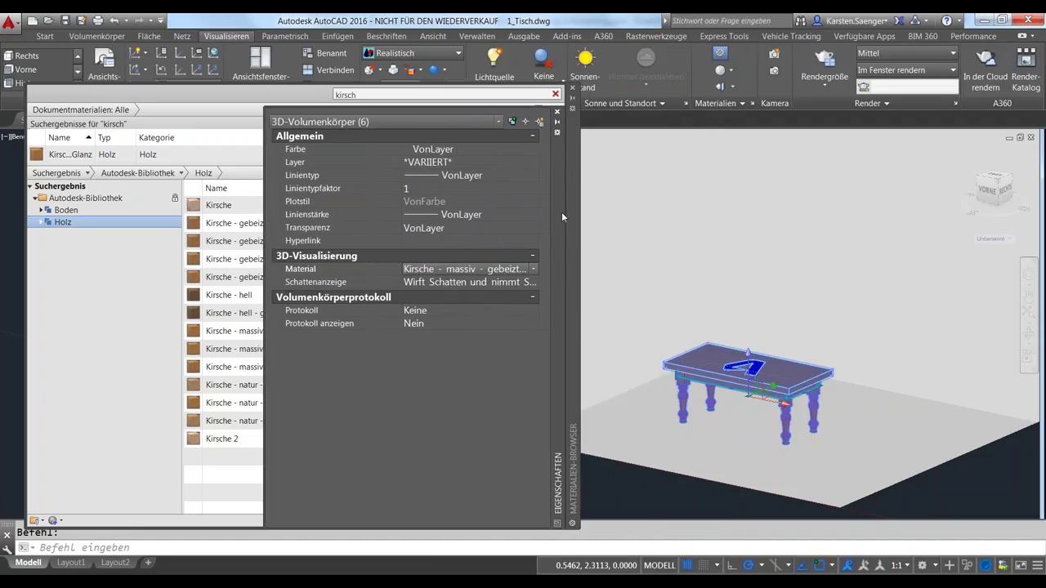
click(558, 113)
Zoom in on the tabletop's orange cherry grain and dock the Materials Browser at the left edge.
key(Escape)
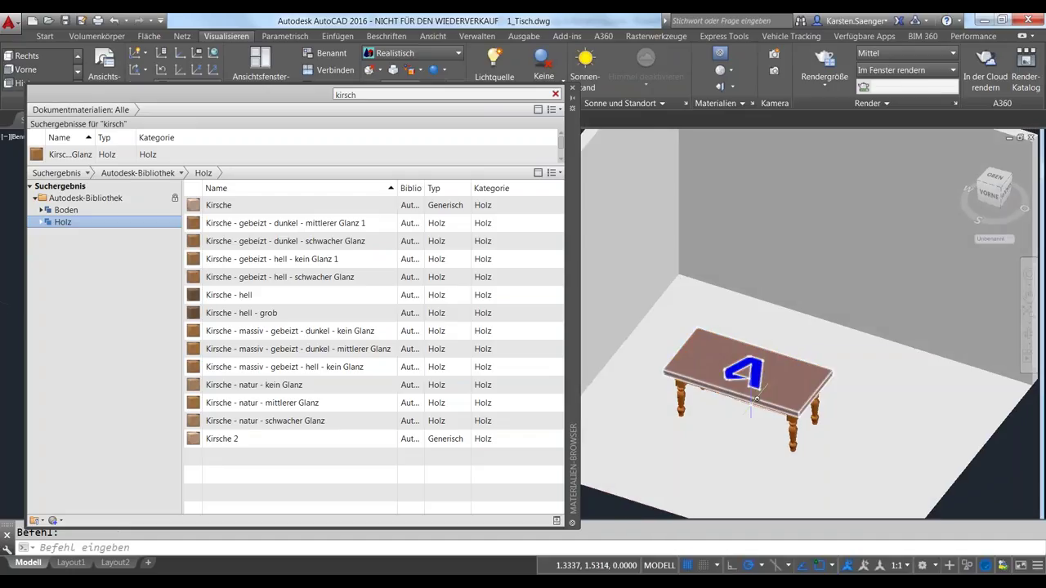
drag(757, 398, 760, 394)
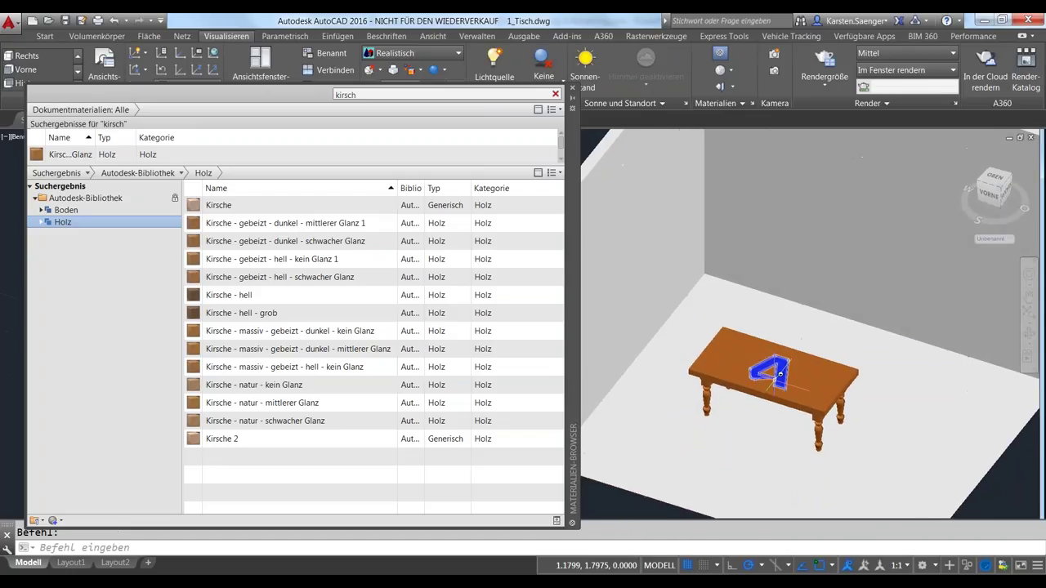
scroll(780, 374, up, 2)
scroll(780, 374, up, 3)
scroll(779, 373, up, 2)
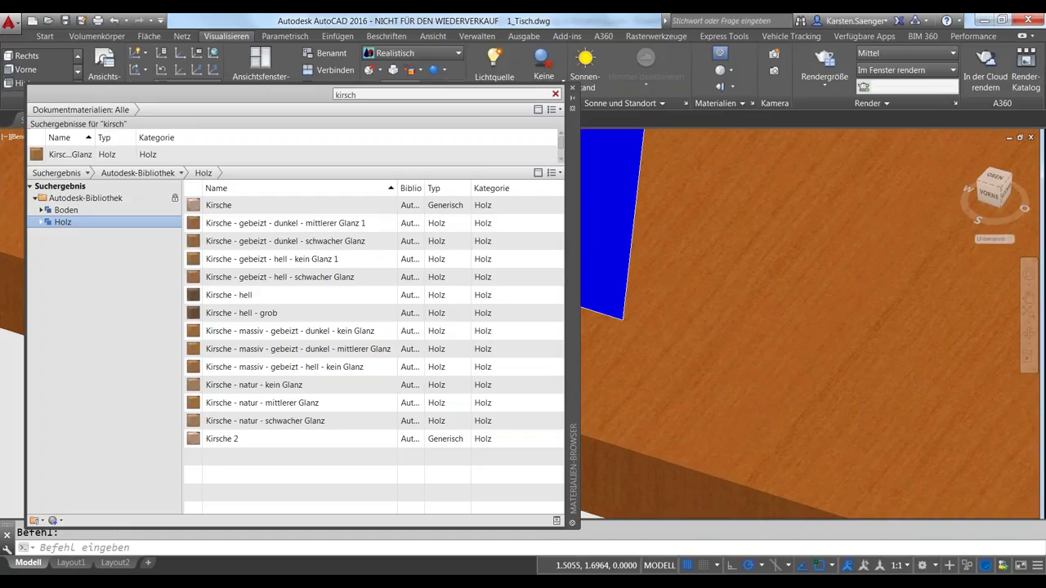
scroll(863, 433, down, 3)
scroll(864, 433, up, 3)
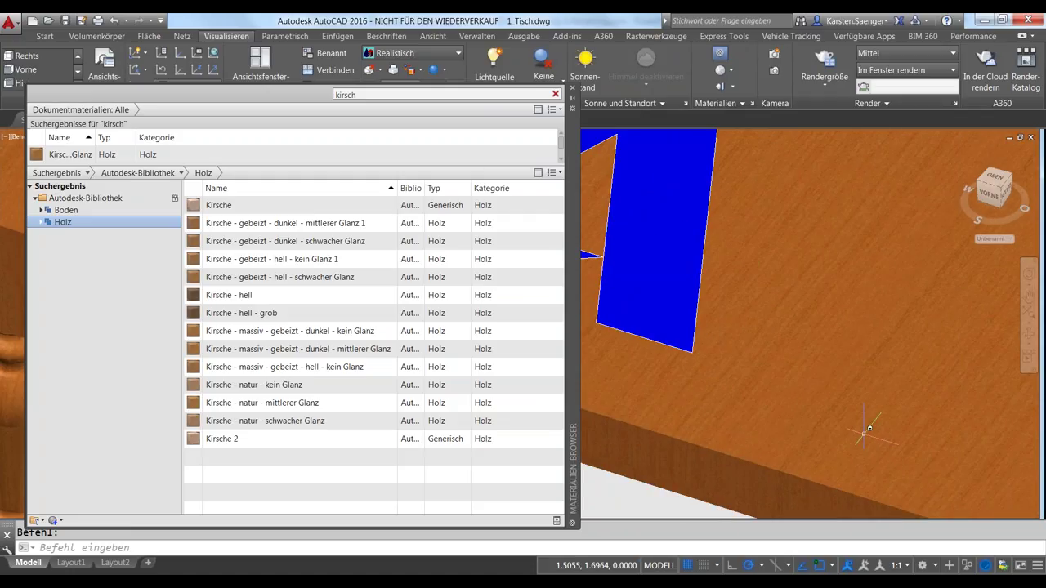
scroll(863, 433, up, 2)
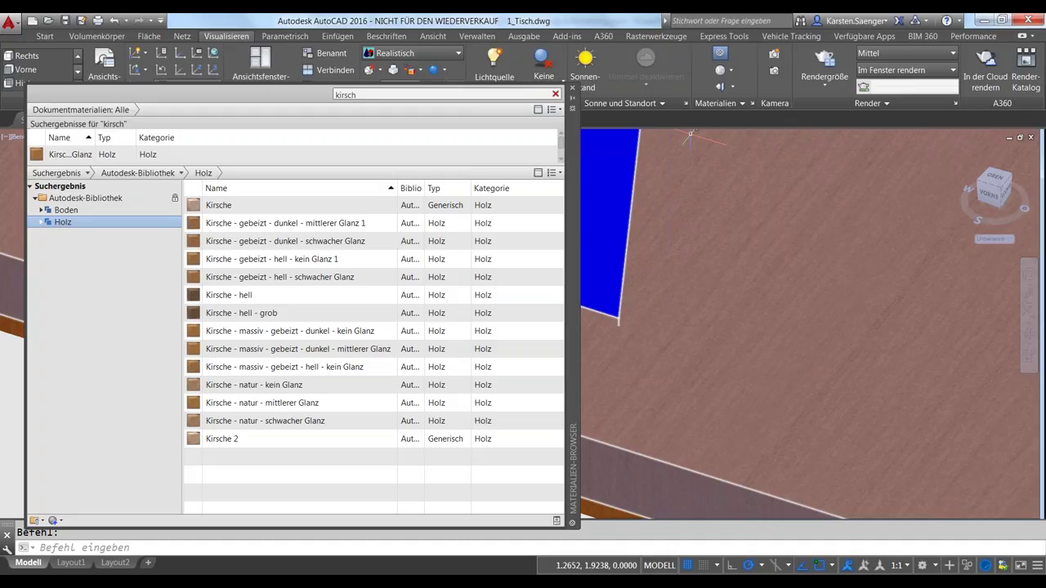
drag(569, 149, 529, 181)
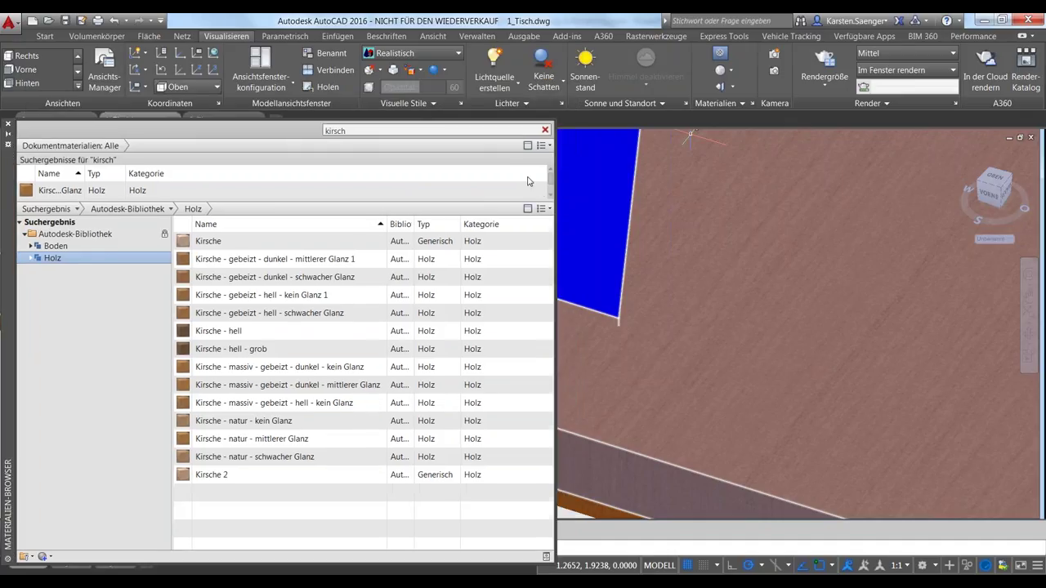
Expand the Materials and Visual Styles panel slide-outs and zoom out.
click(738, 103)
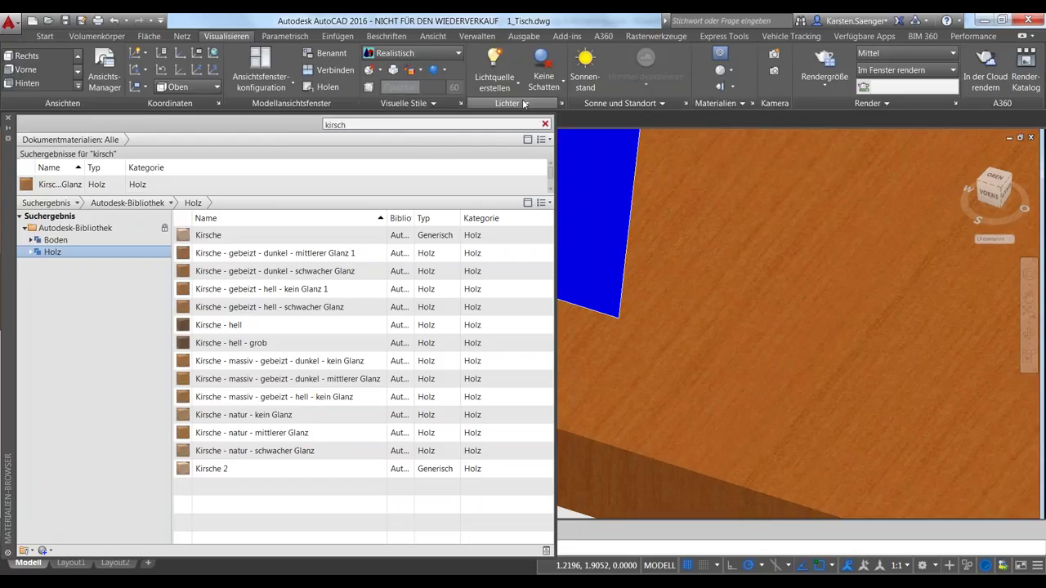
click(420, 103)
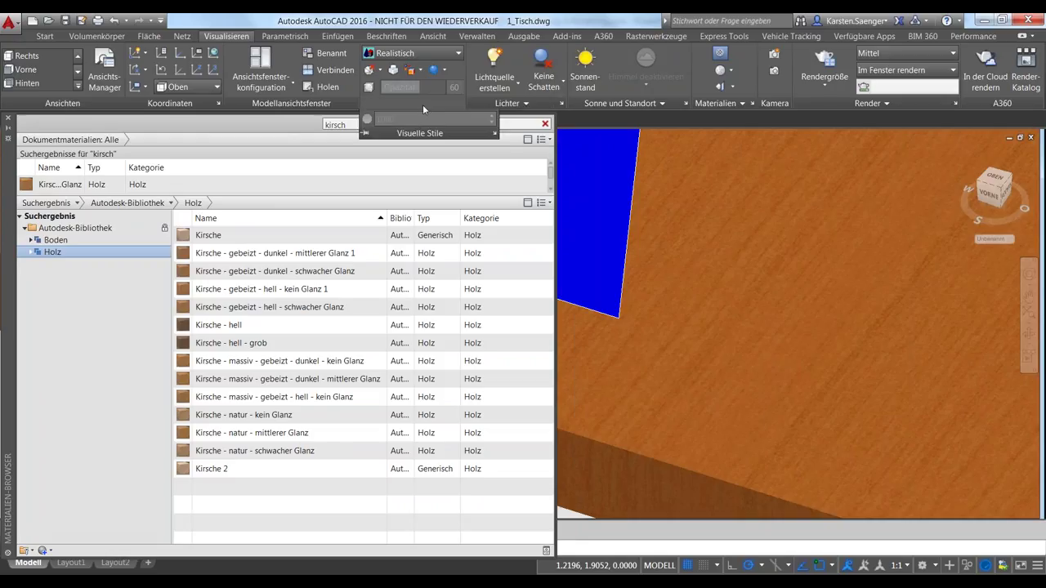
click(708, 105)
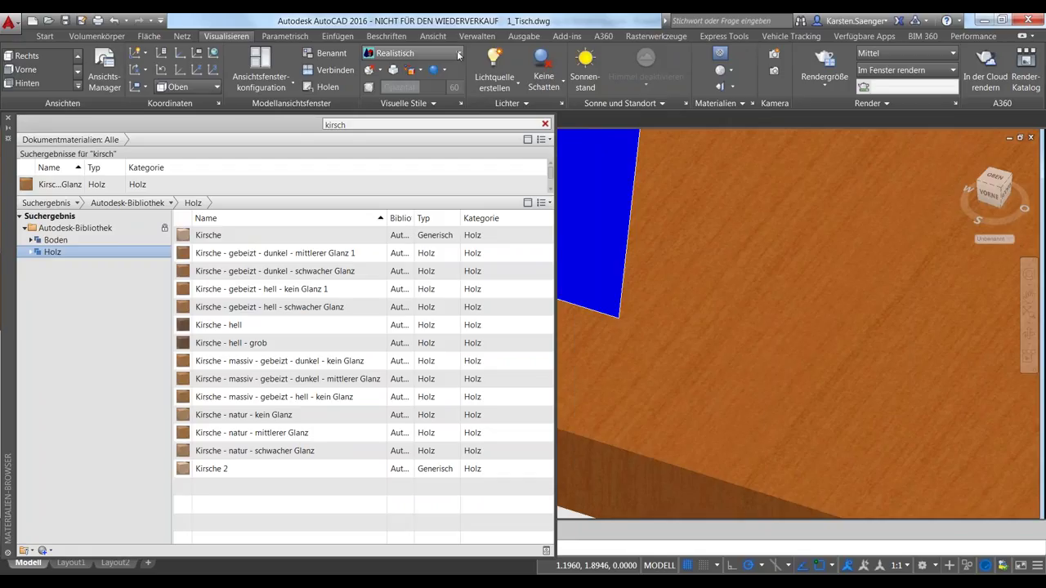
click(447, 105)
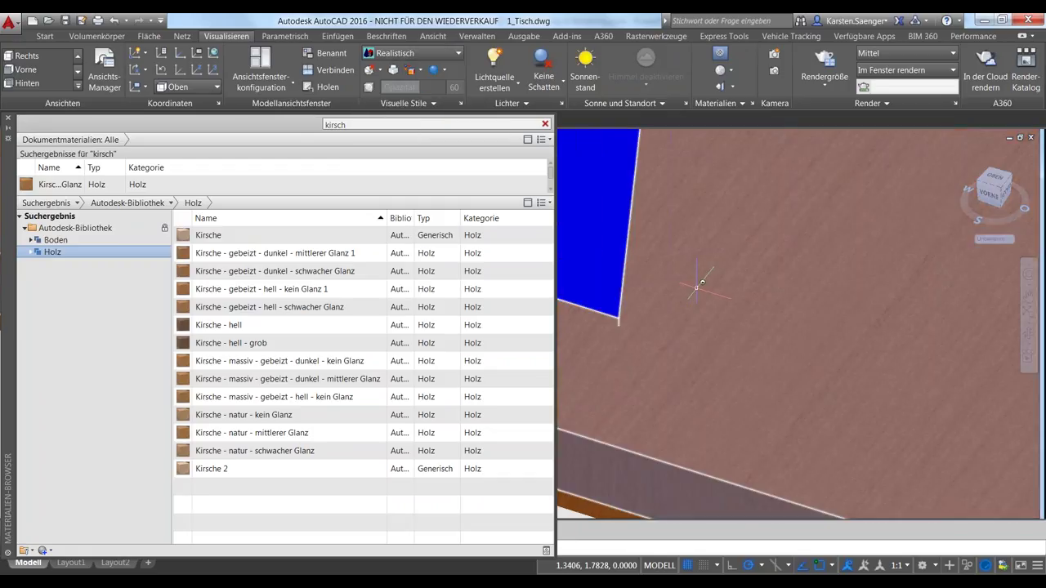
scroll(702, 283, down, 2)
scroll(719, 277, down, 2)
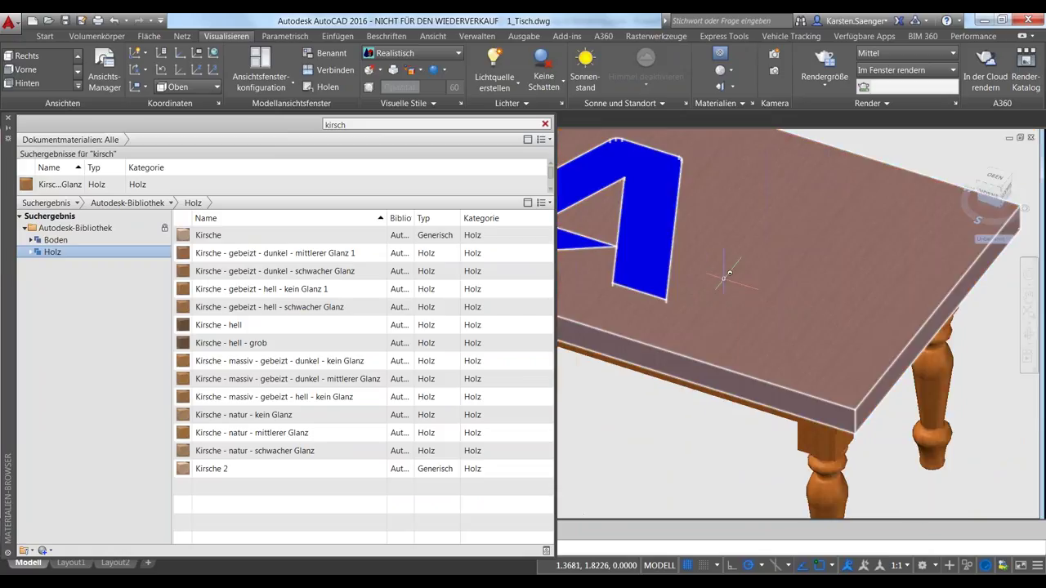
Float the Materials Browser and drop 'Kirsche - gebeizt - dunkel - schwacher Glanz' onto the tabletop.
click(739, 104)
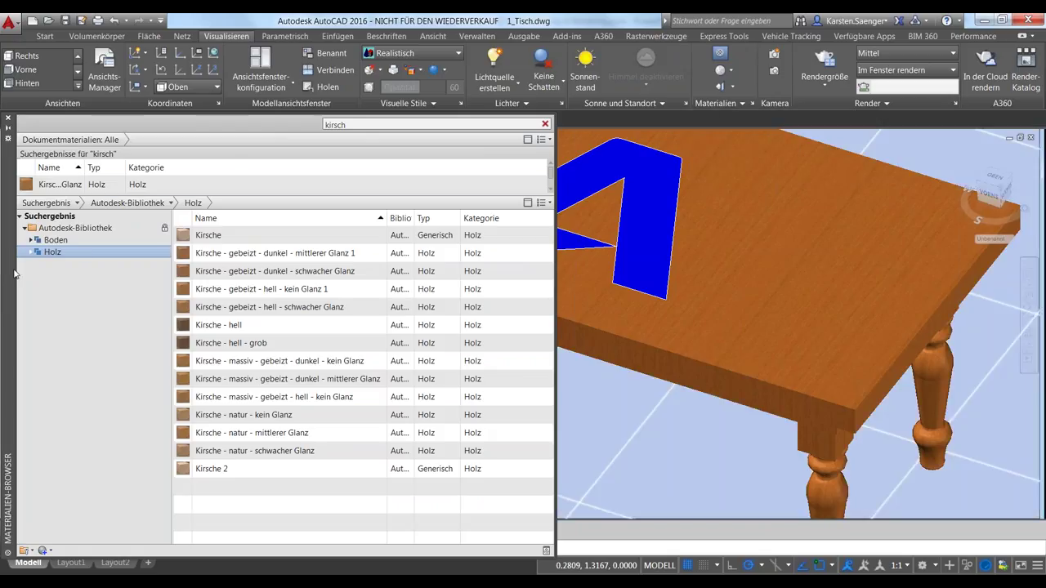
mouse_move(11, 272)
mouse_down()
mouse_move(47, 350)
mouse_move(23, 348)
mouse_up()
drag(241, 350, 667, 286)
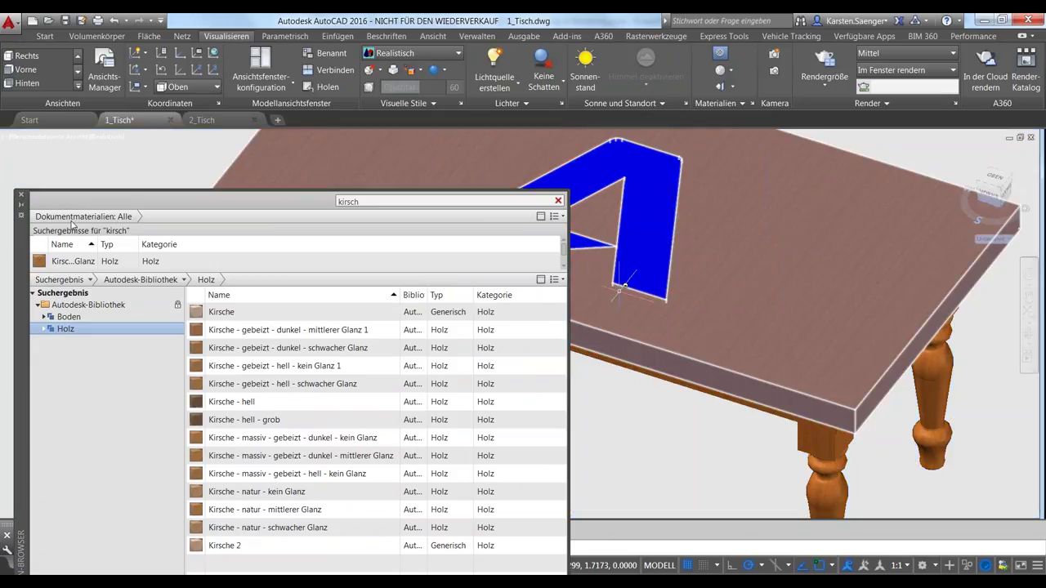
mouse_move(23, 263)
mouse_down()
mouse_move(19, 152)
mouse_move(76, 229)
mouse_up()
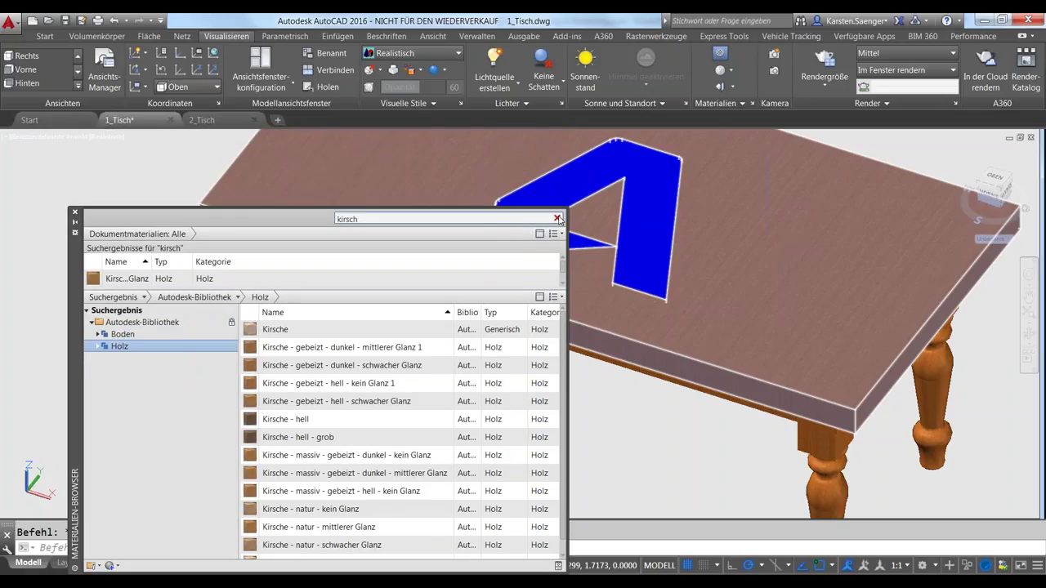
Clear the 'kirsch' search and browse to the Glas > Verglasung glazing materials.
key(Escape)
click(358, 218)
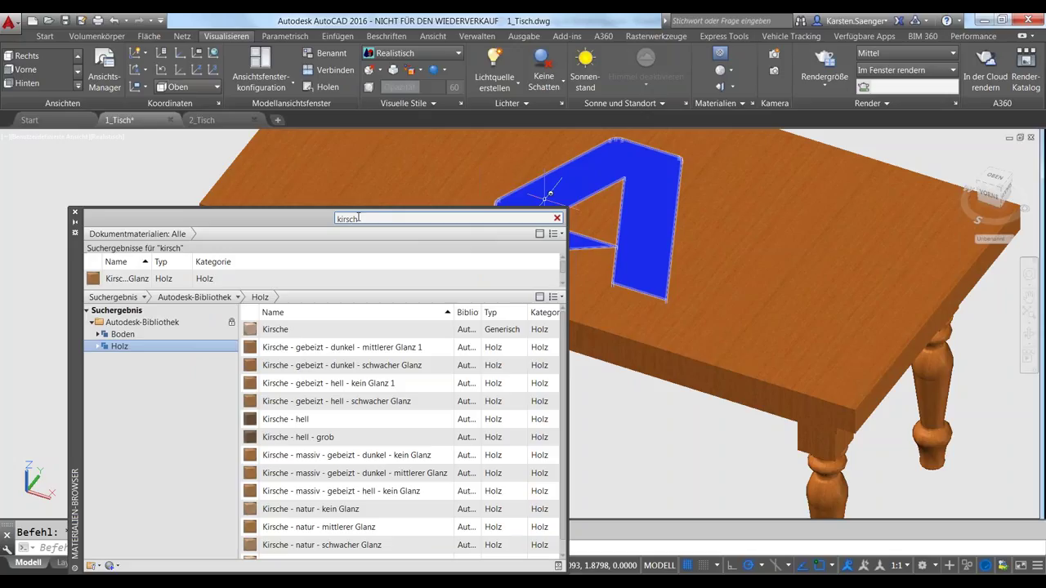
double_click(358, 218)
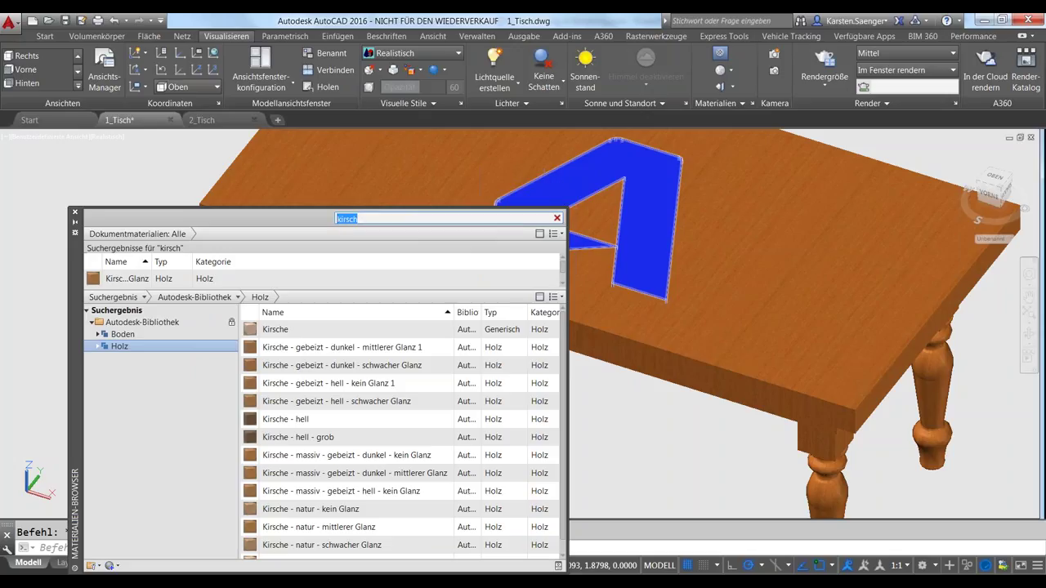
key(BackSpace)
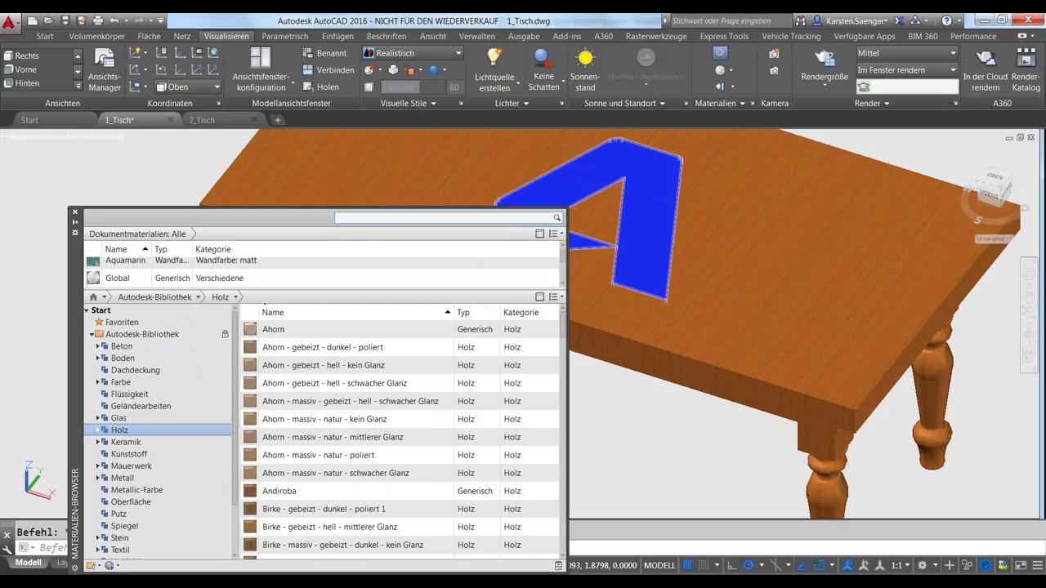
click(97, 418)
click(133, 430)
scroll(346, 460, down, 1)
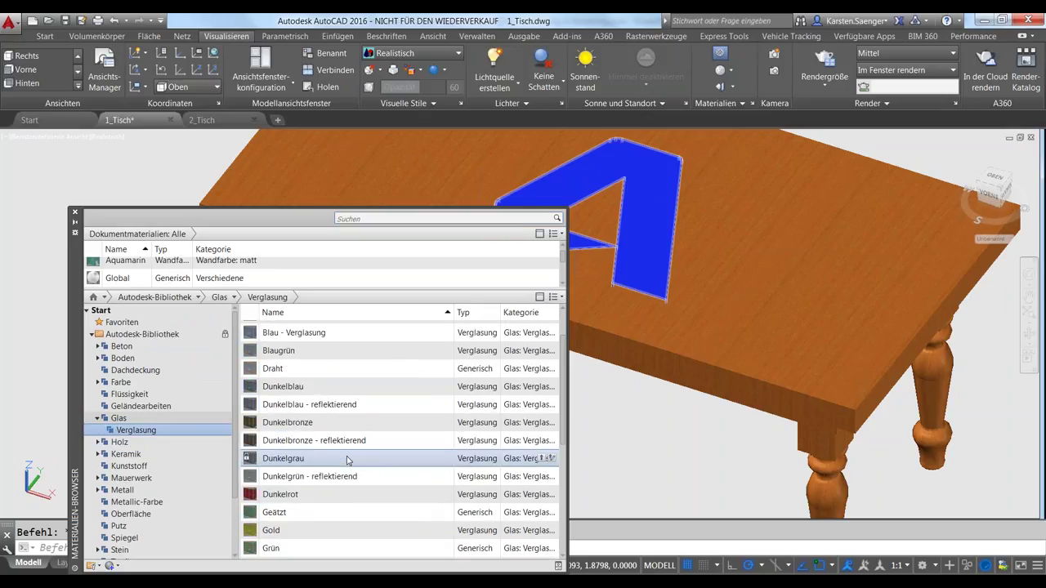
scroll(347, 460, down, 1)
scroll(275, 474, down, 1)
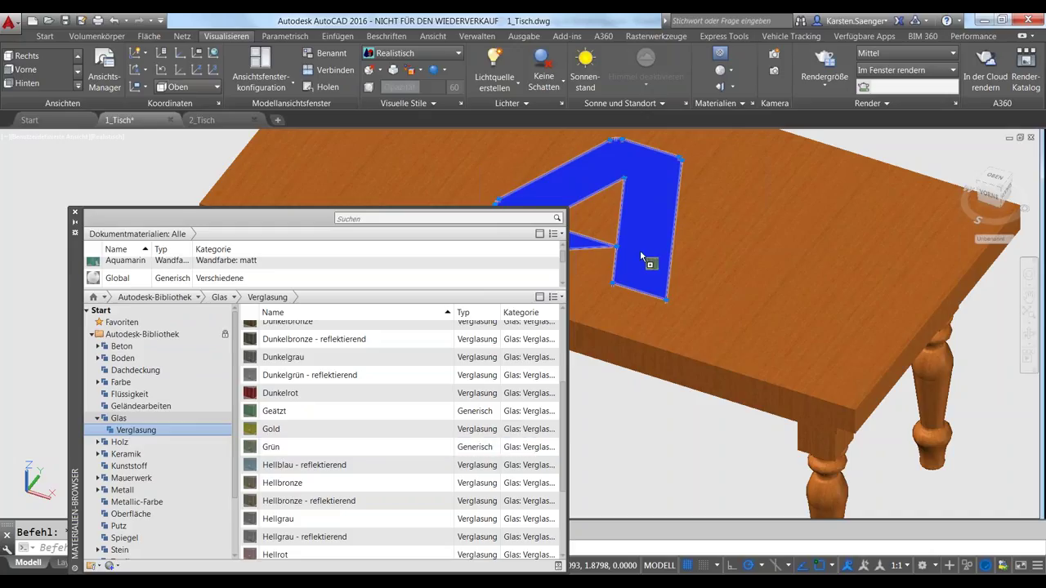
Apply the Grün glazing to the 'A' solid and add it to the document materials.
drag(641, 255, 641, 255)
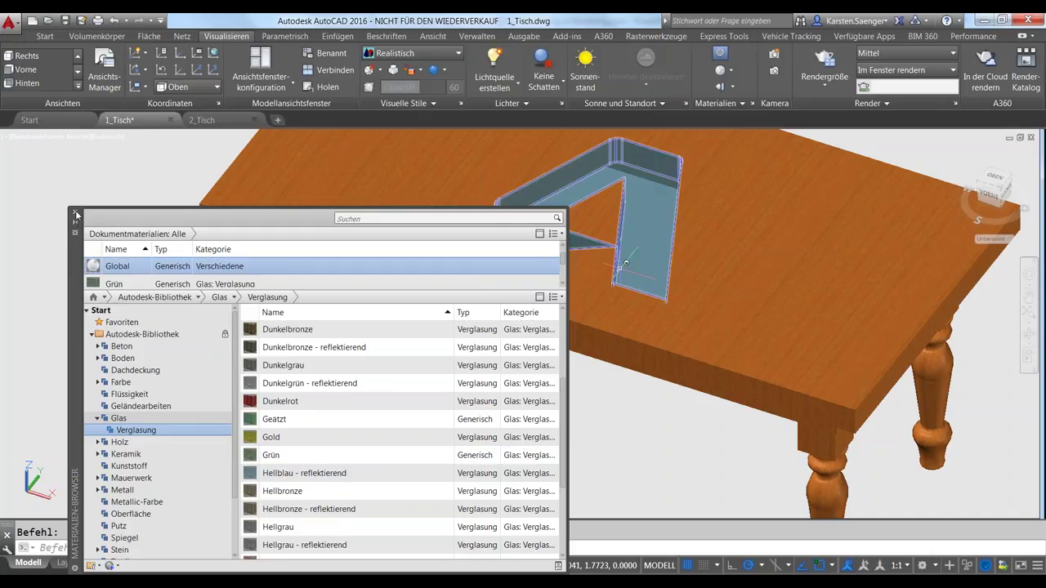
key(Escape)
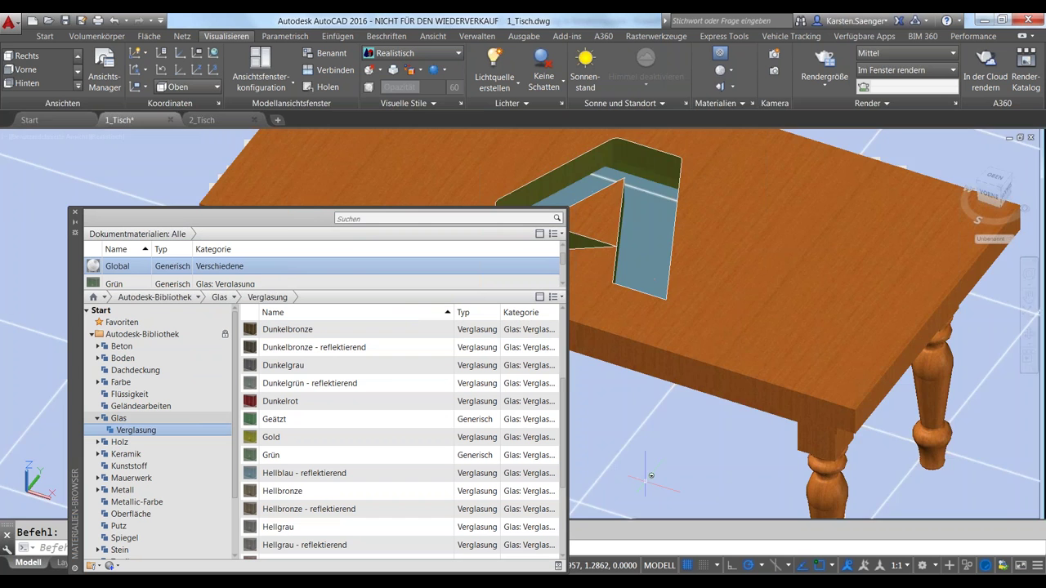
mouse_move(637, 368)
shift+middle_down()
mouse_move(657, 474)
mouse_move(765, 381)
shift+middle_up()
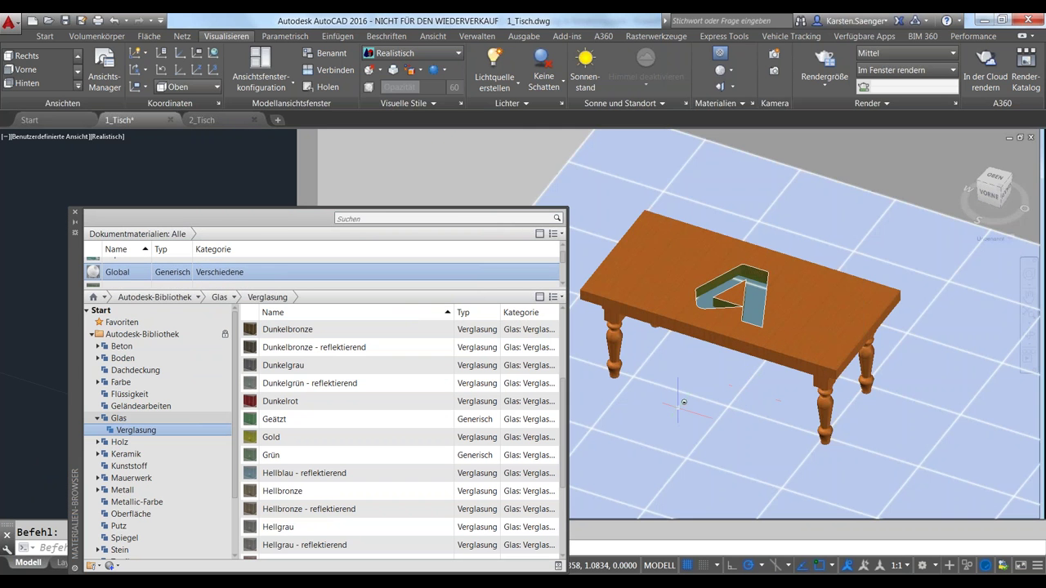
drag(271, 455, 346, 274)
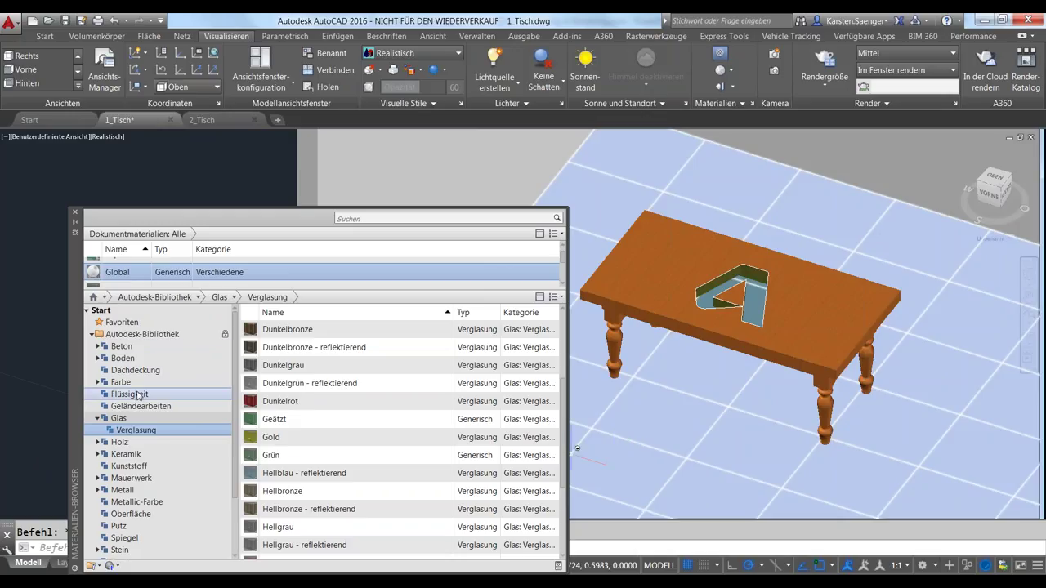
Search 'marmor' and apply 'Marmor - dunkelorange Quadrate' tiles to the floor.
click(365, 218)
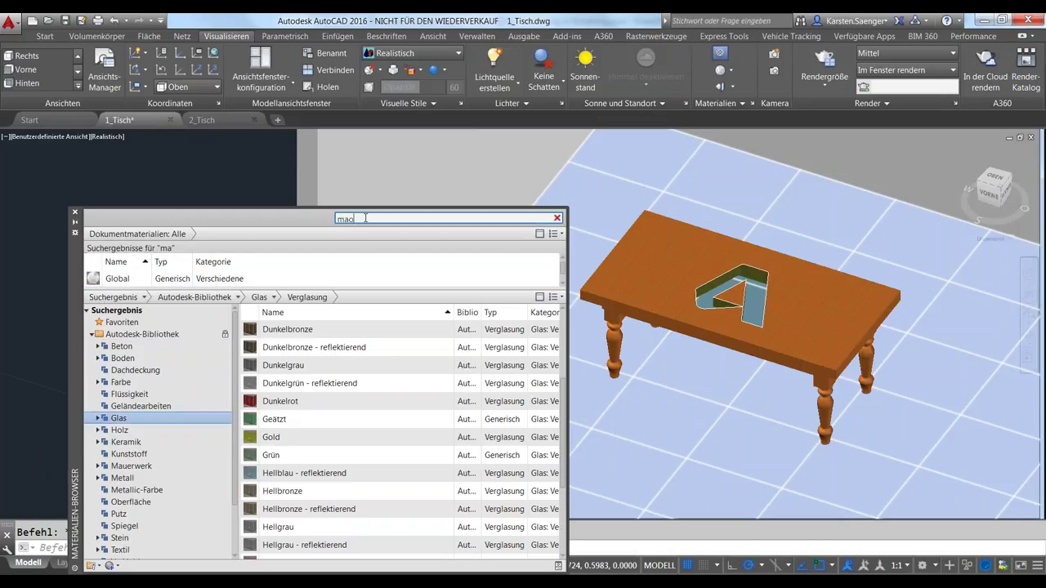
text(r)
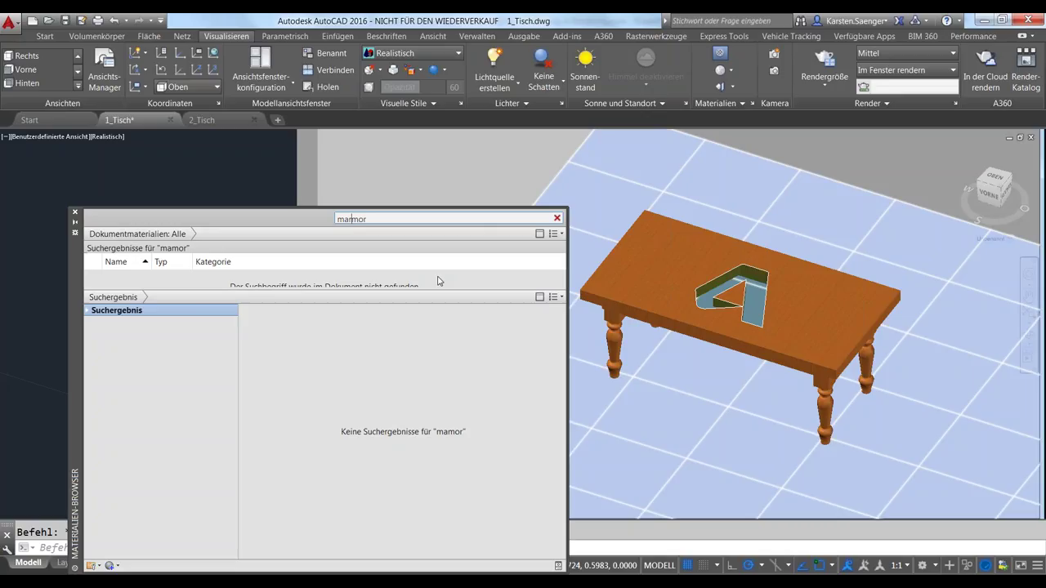
text(r)
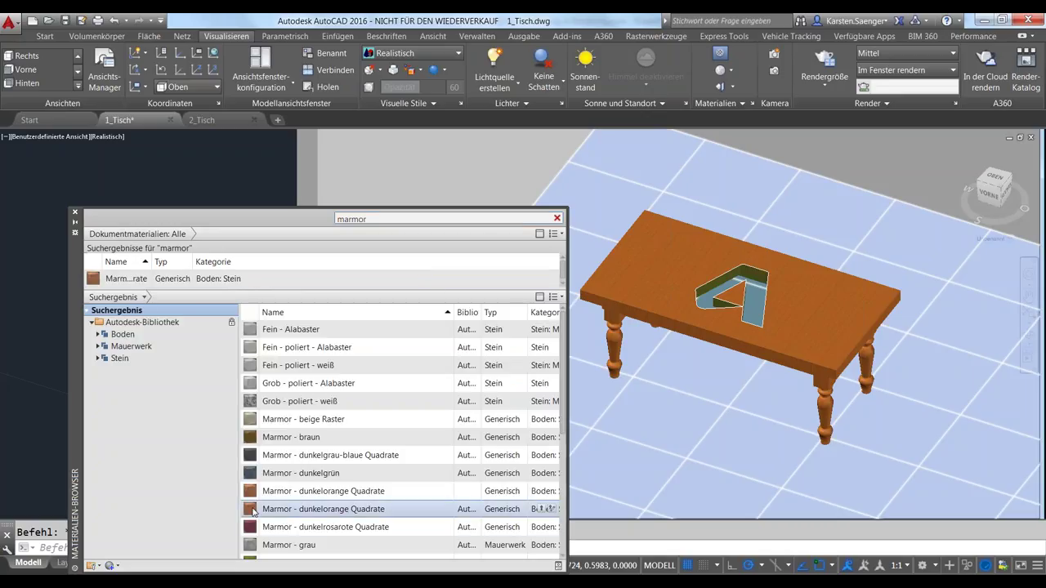
drag(253, 510, 668, 468)
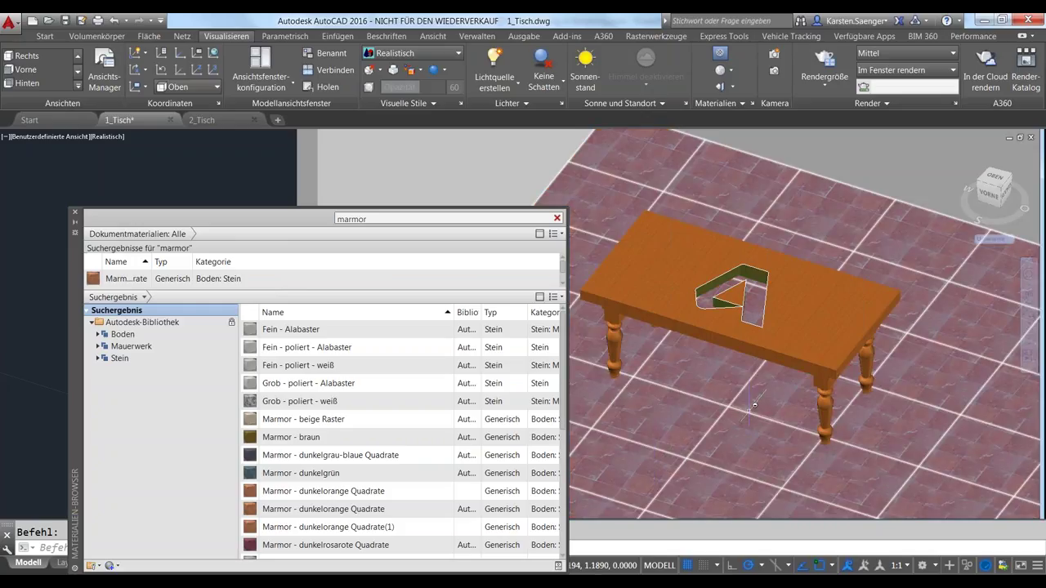
scroll(753, 405, down, 2)
Apply the teal 'Aquamarin' paint to the walls, close the browser and frame the room.
click(360, 219)
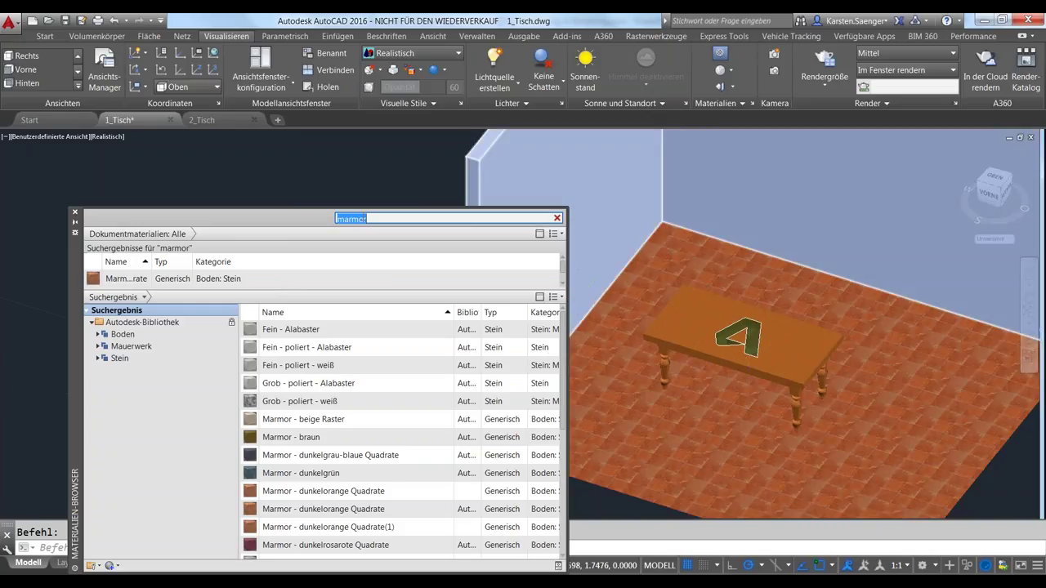
text(a)
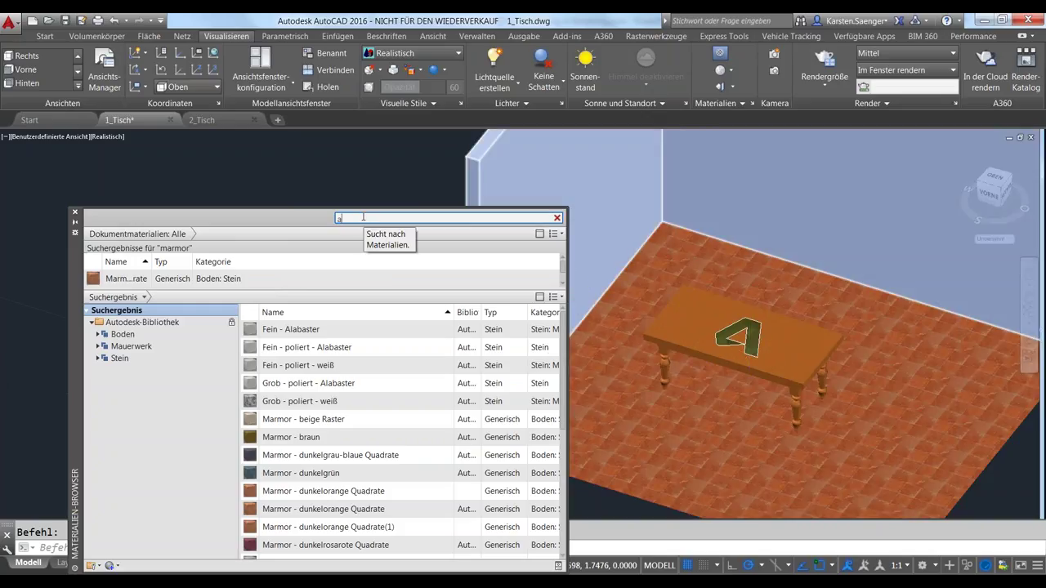
text(qu)
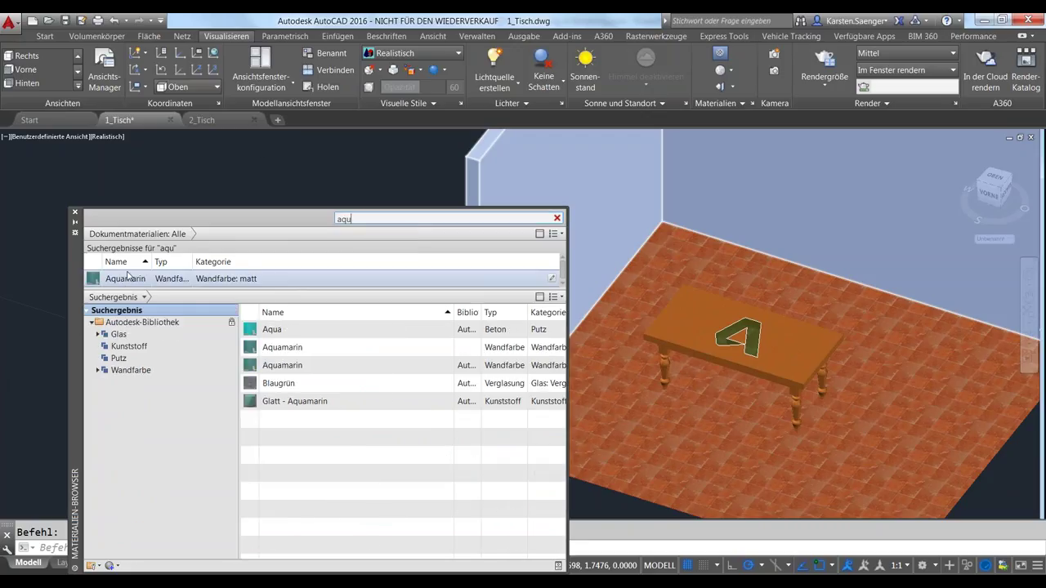
drag(128, 278, 753, 184)
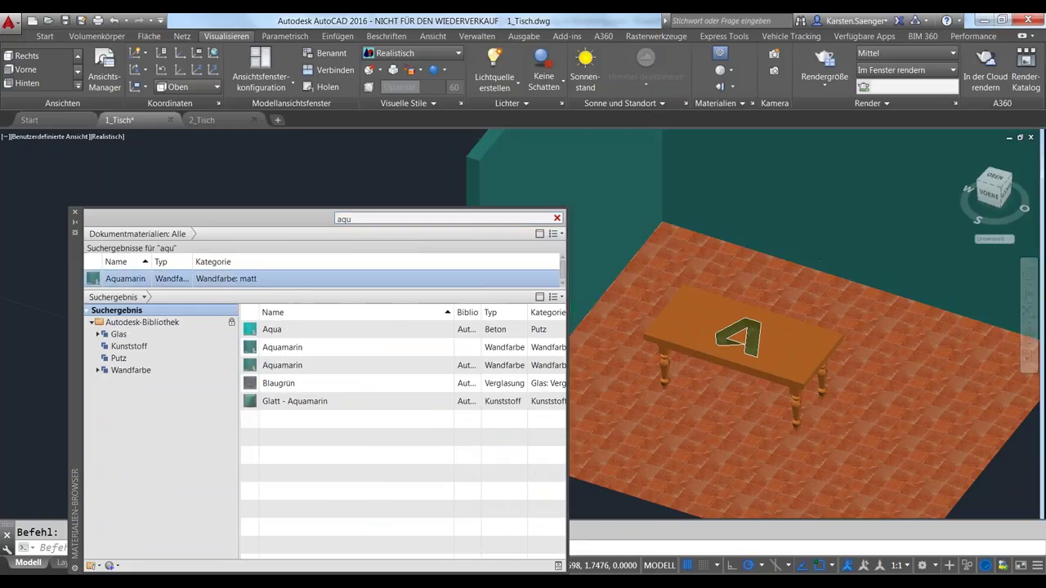
click(76, 215)
mouse_move(654, 365)
middle_down()
mouse_move(460, 354)
mouse_move(443, 420)
middle_up()
scroll(460, 355, down, 3)
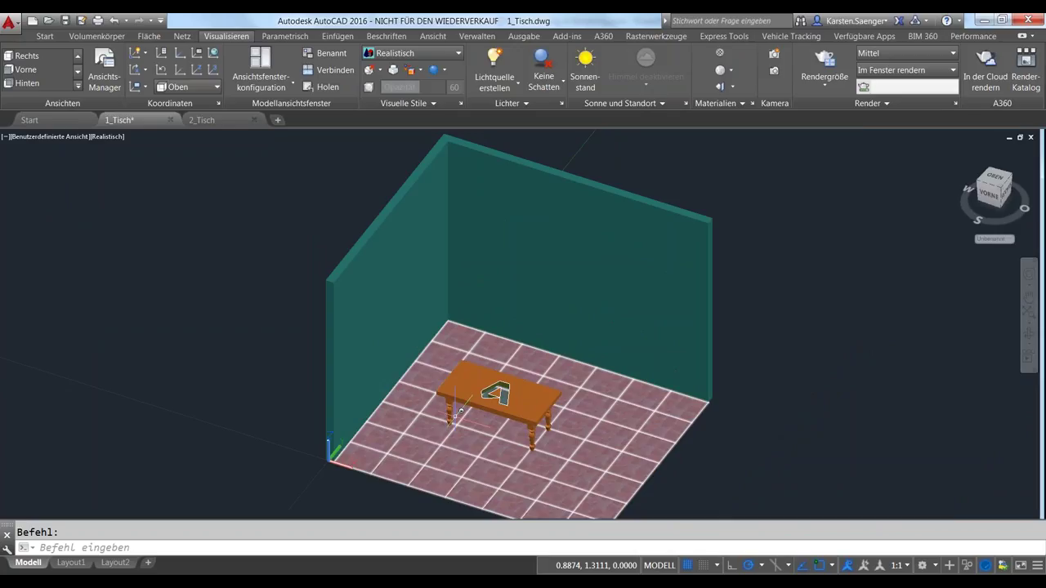
Render the centred room at Mittel, 800 x 600 px, review the statistics and close the window.
middle_drag(483, 379, 573, 370)
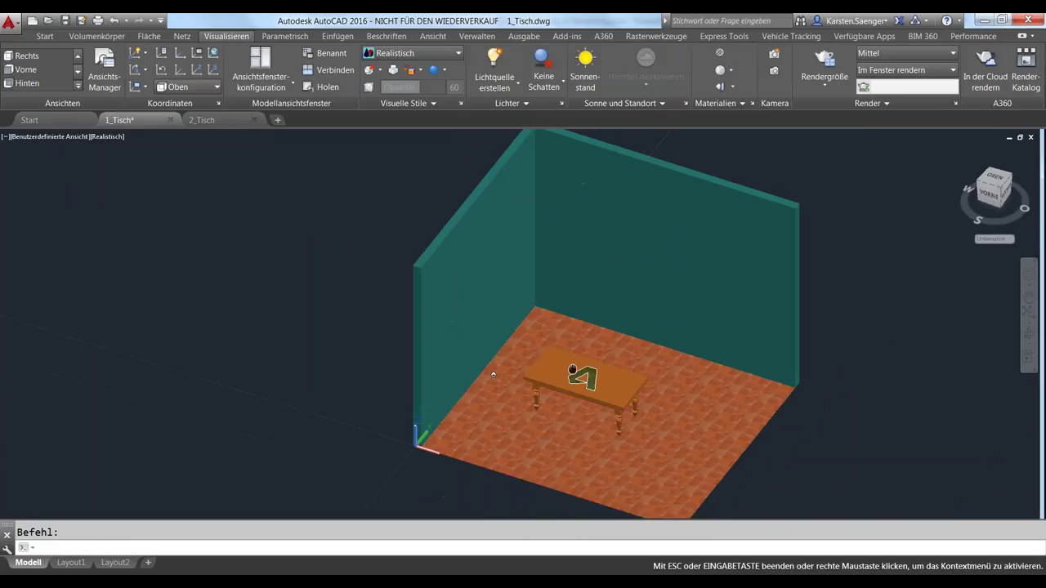
middle_drag(776, 175, 742, 173)
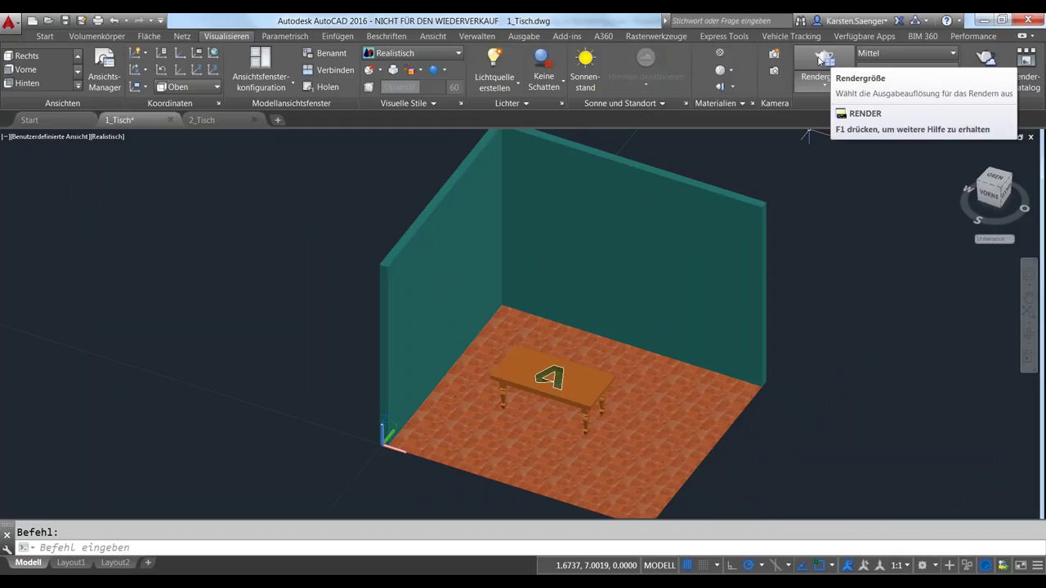
click(820, 60)
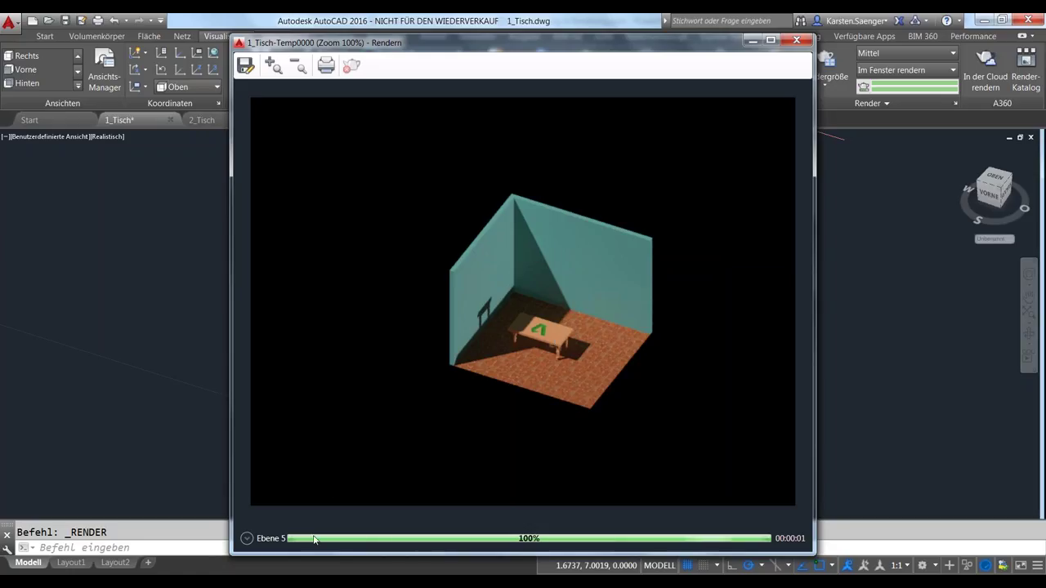
click(247, 540)
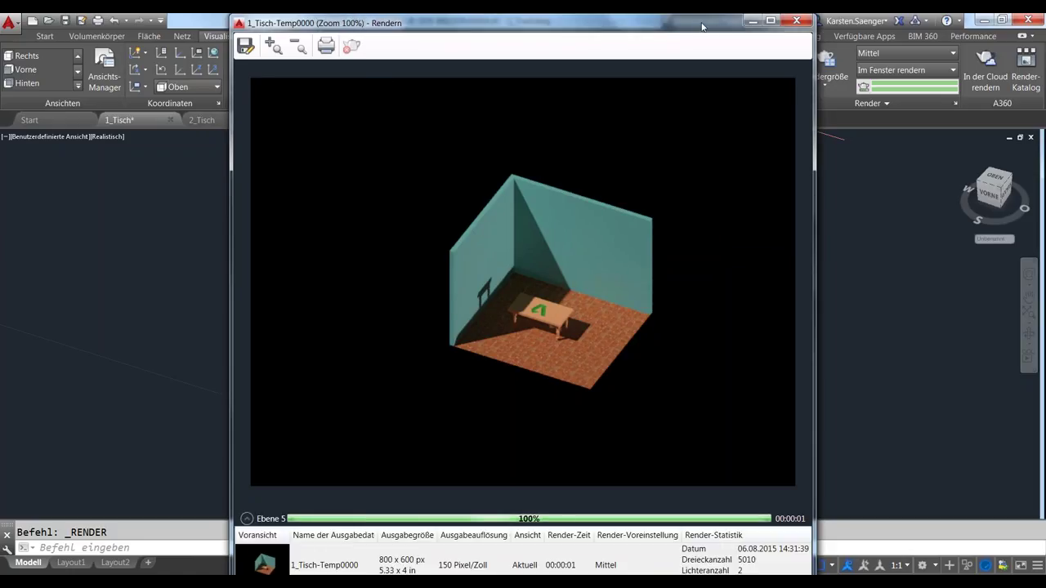
mouse_move(699, 15)
mouse_down()
mouse_move(699, 98)
mouse_move(665, 40)
mouse_up()
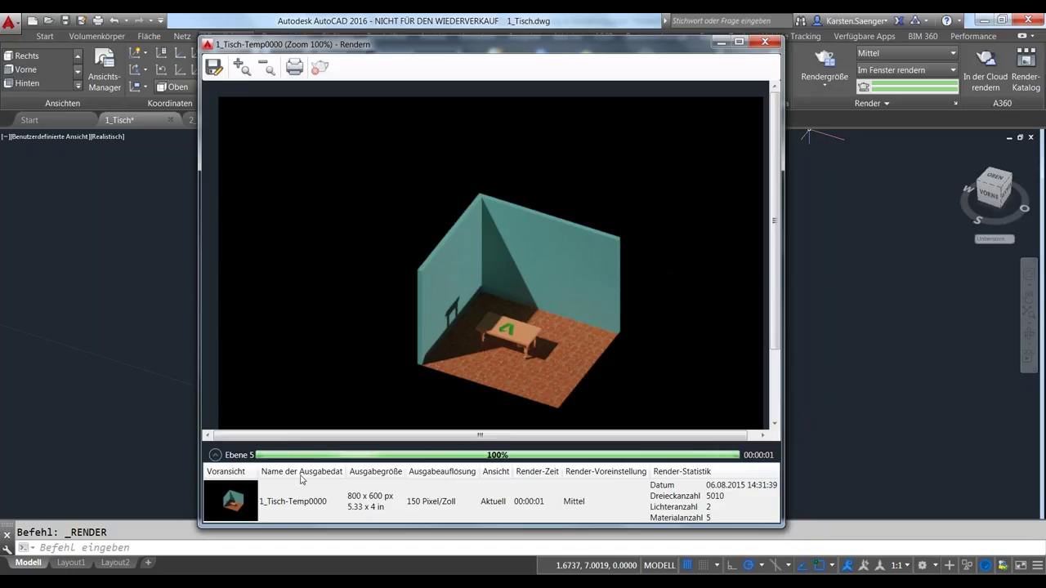
click(771, 45)
Add a point light at 0,0,0 with default options.
click(444, 299)
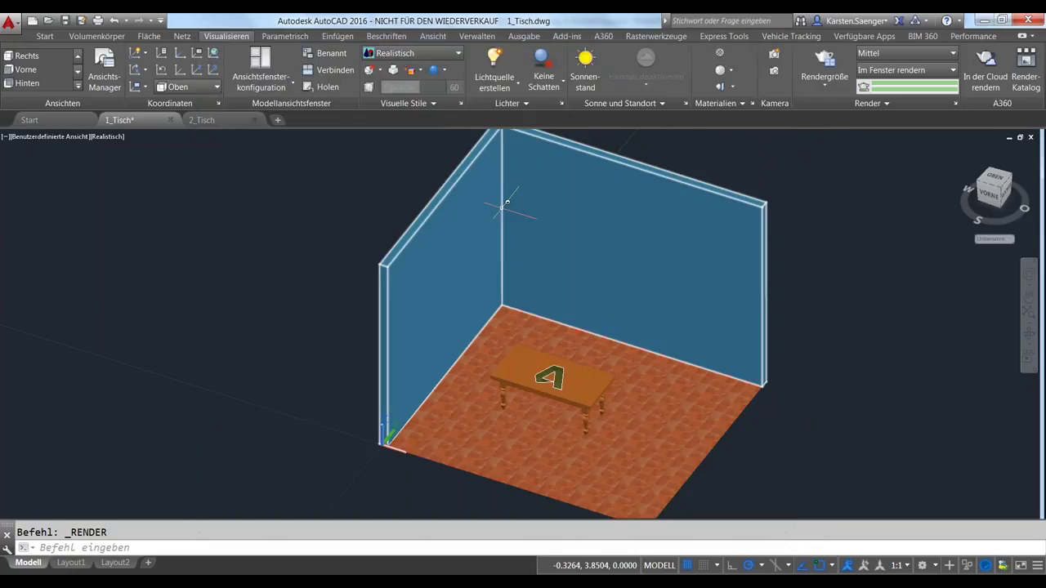
click(493, 63)
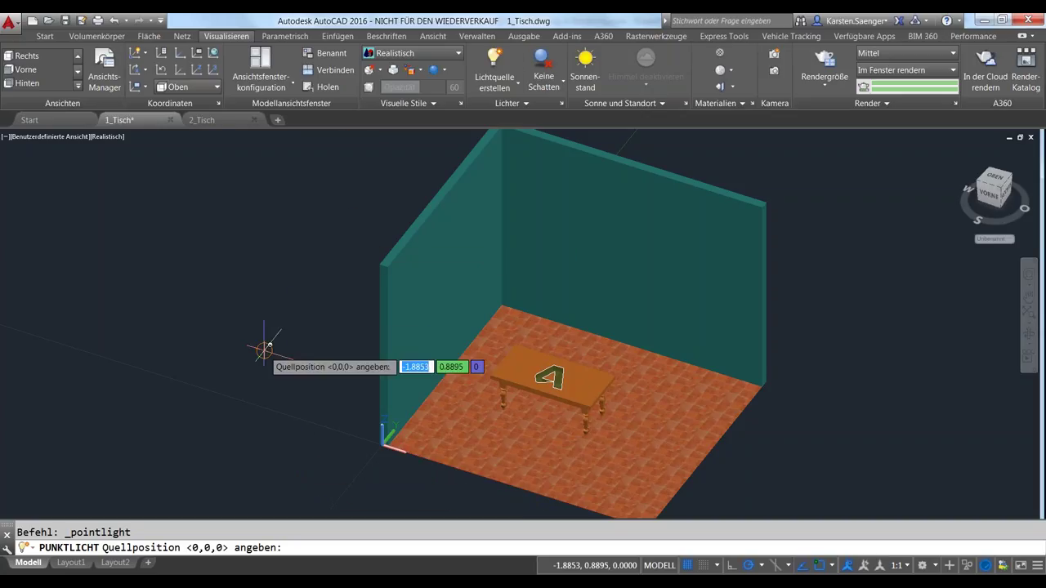
text(0,0,0)
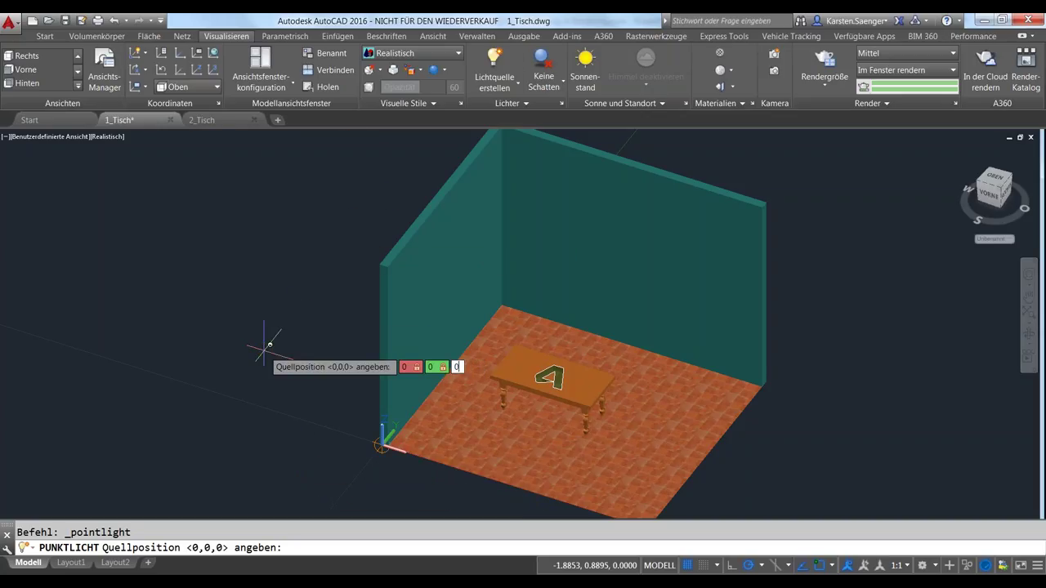
key(Return)
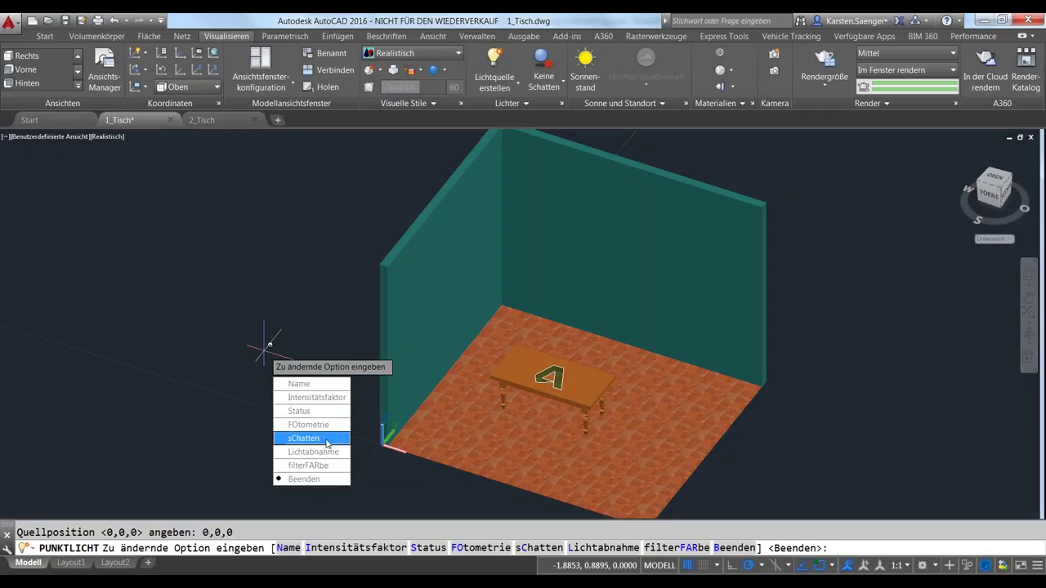
click(306, 483)
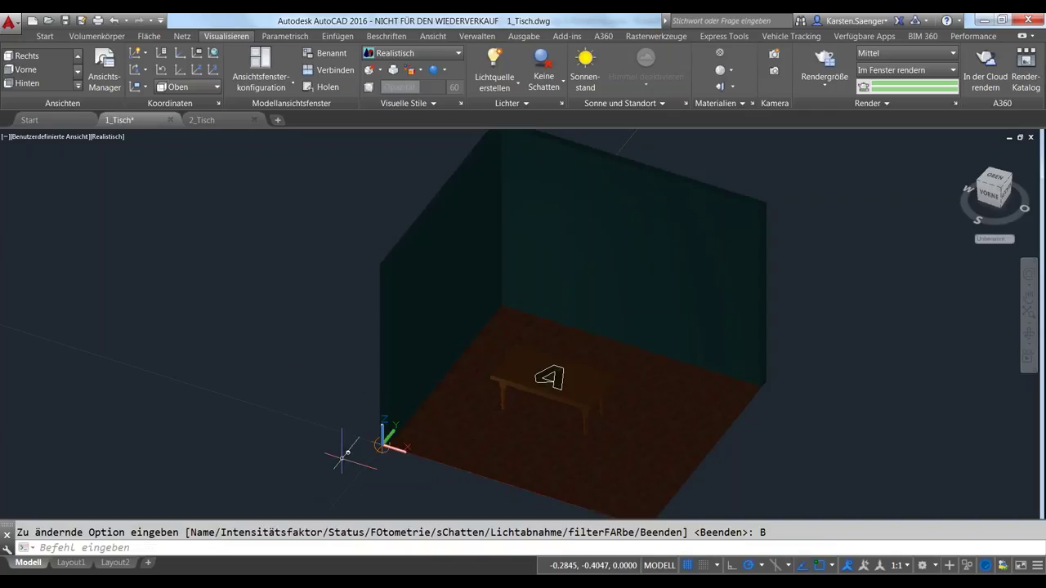
In the top view, move the light to the floor's lower-right corner.
click(32, 138)
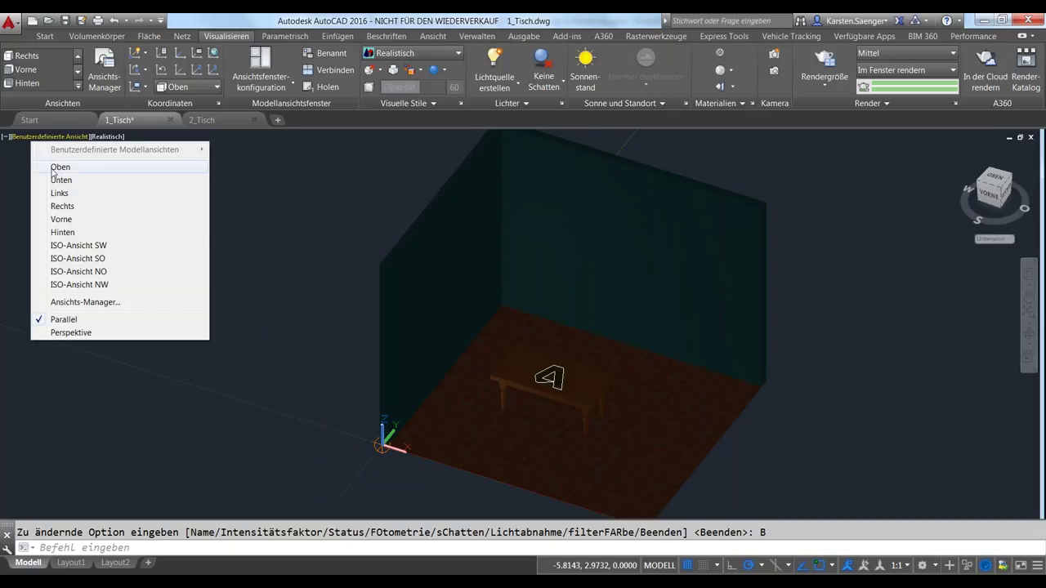
click(56, 168)
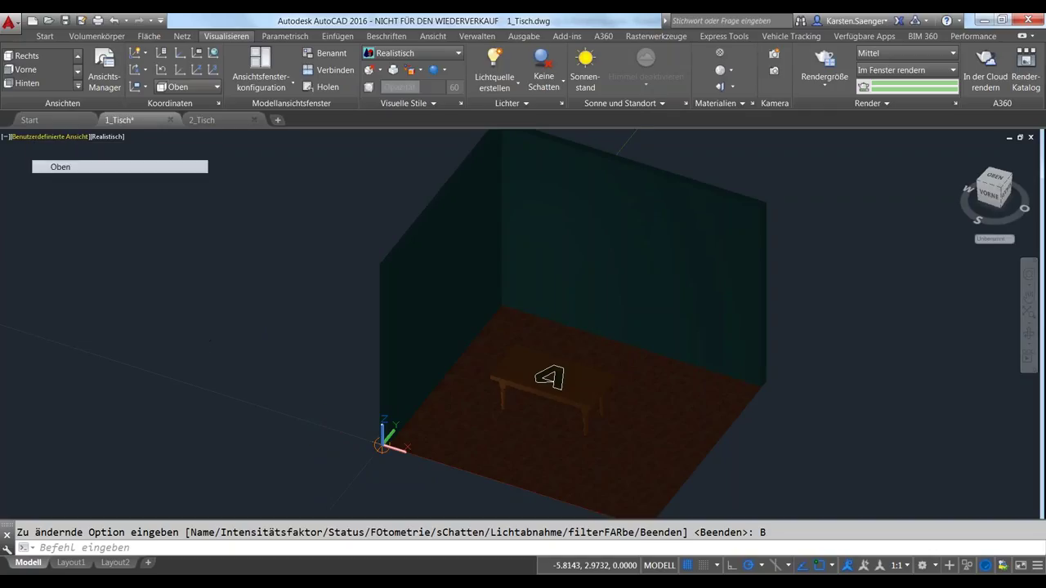
click(407, 418)
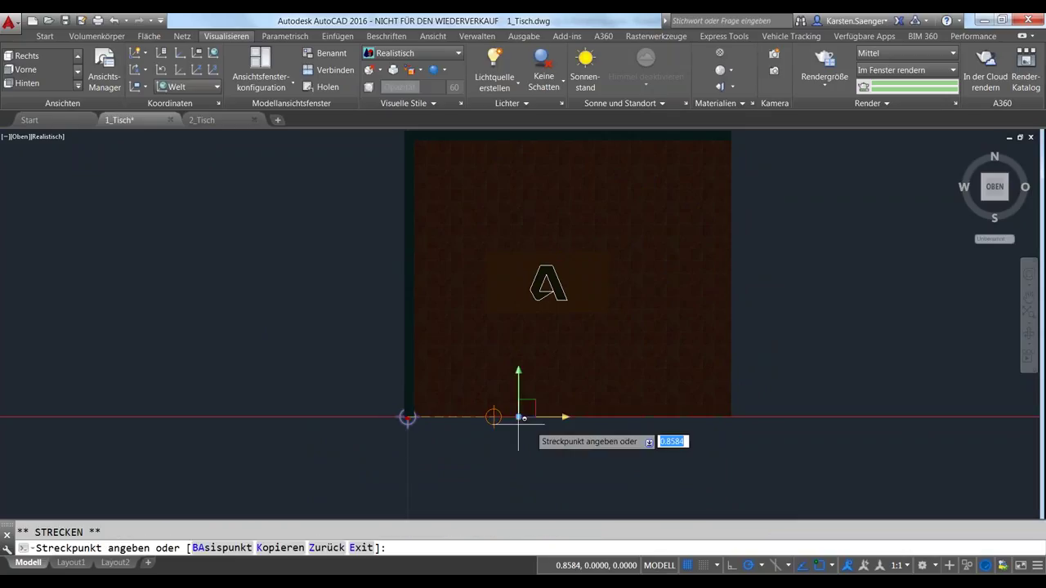
click(723, 417)
Raise the light above the floor and render the scene.
shift+middle_drag(694, 463, 582, 462)
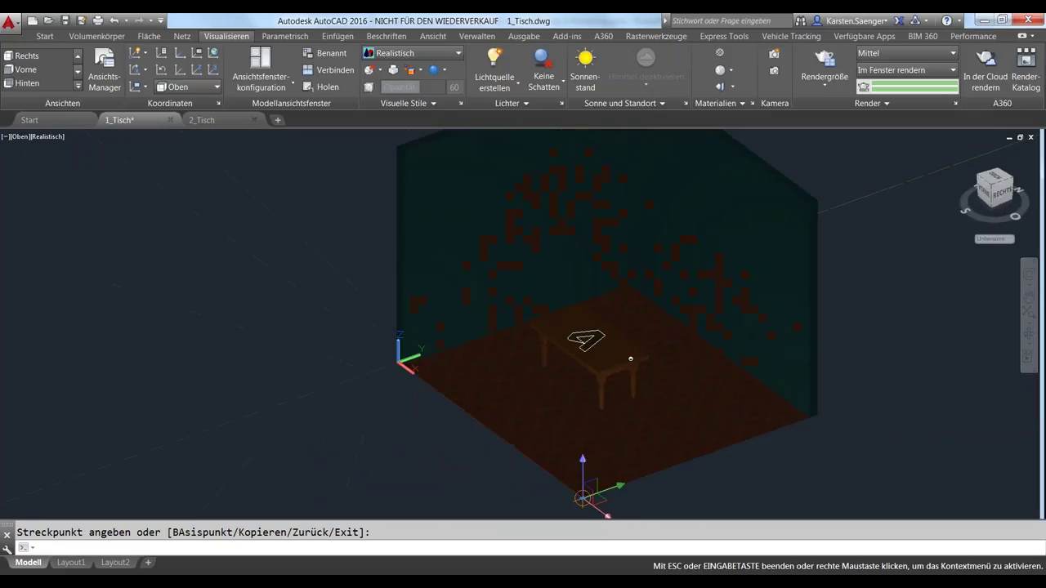
click(583, 460)
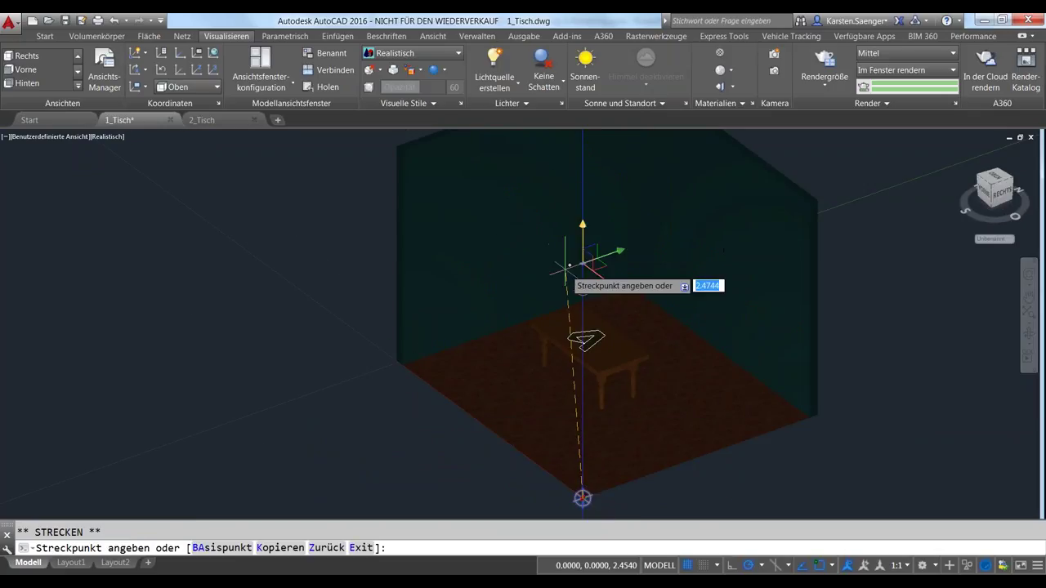
click(585, 222)
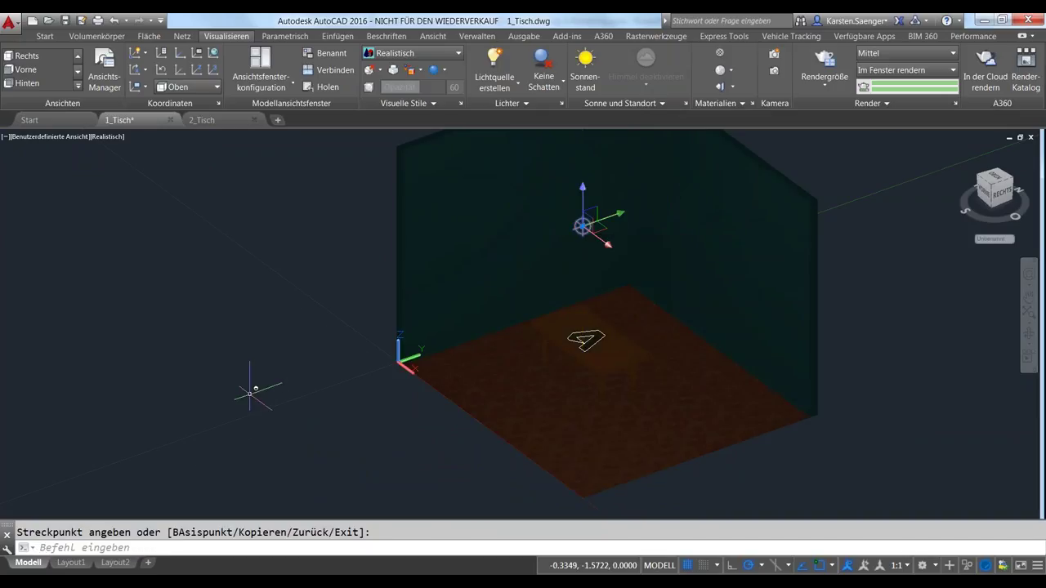
shift+middle_drag(253, 385, 318, 429)
key(Escape)
click(825, 61)
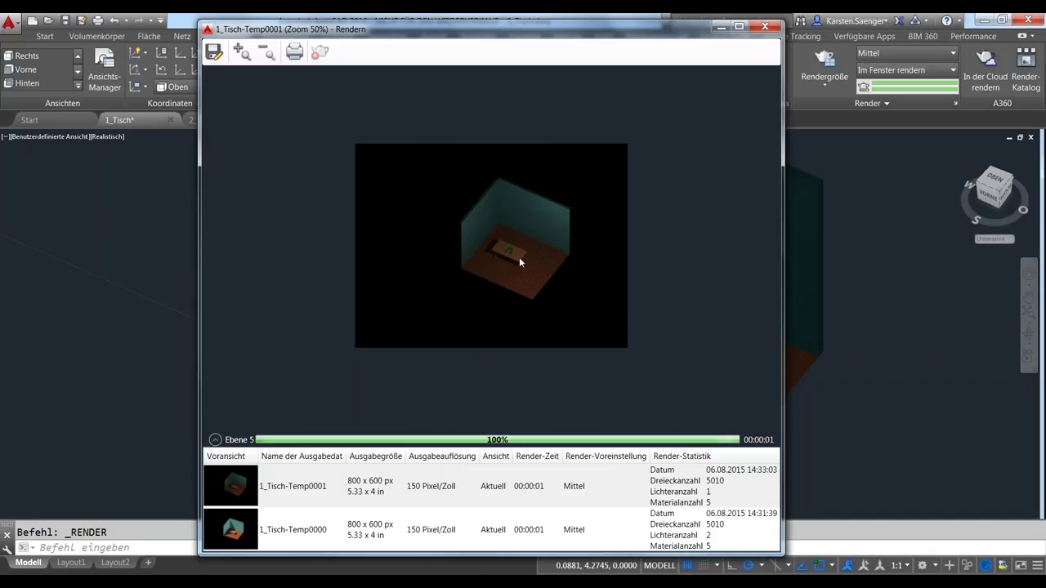
Close the 1_Tisch-Temp0001 render window and select the point light.
click(765, 27)
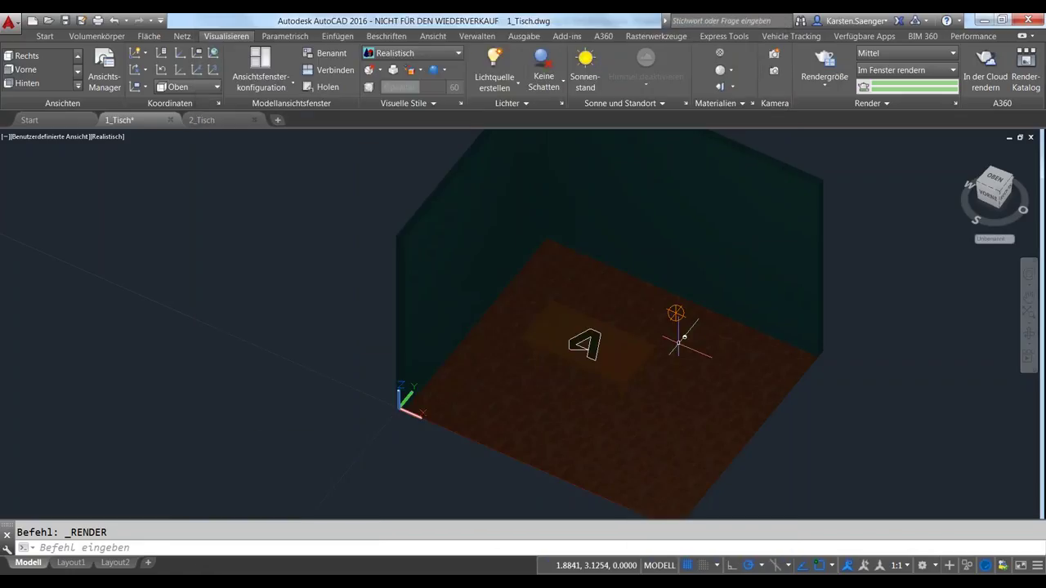
click(682, 305)
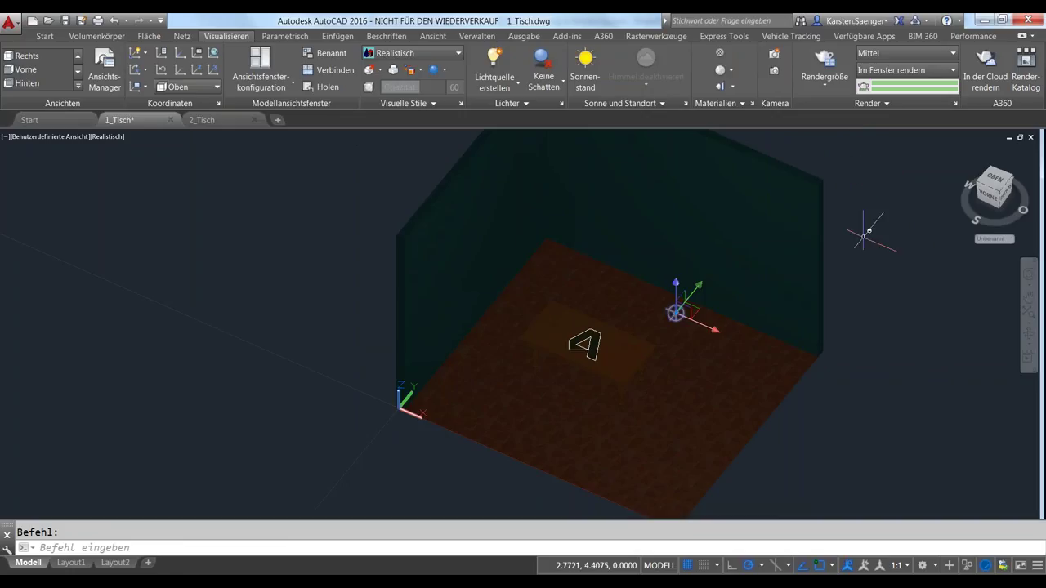
click(822, 89)
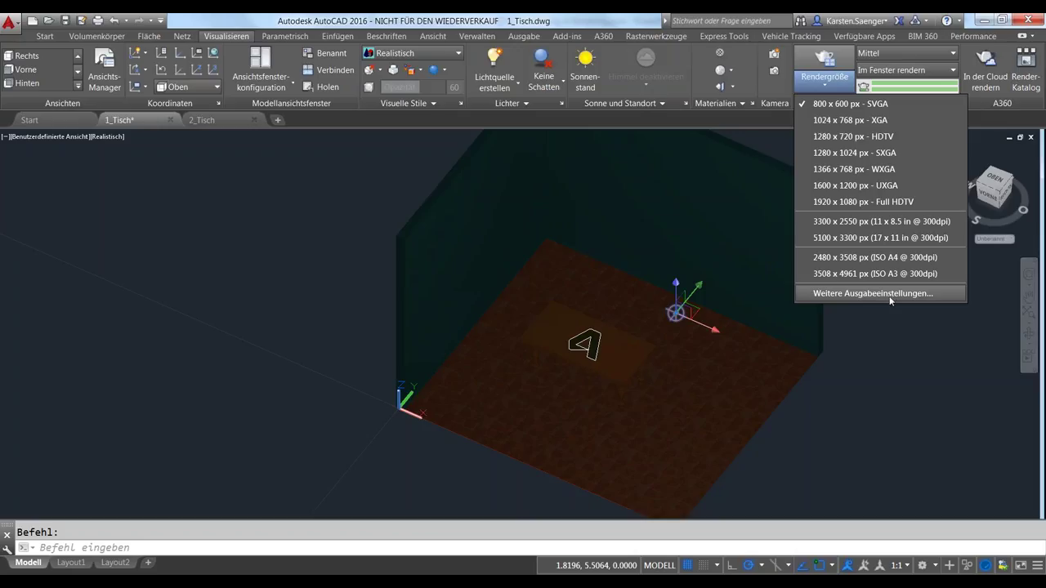
click(891, 296)
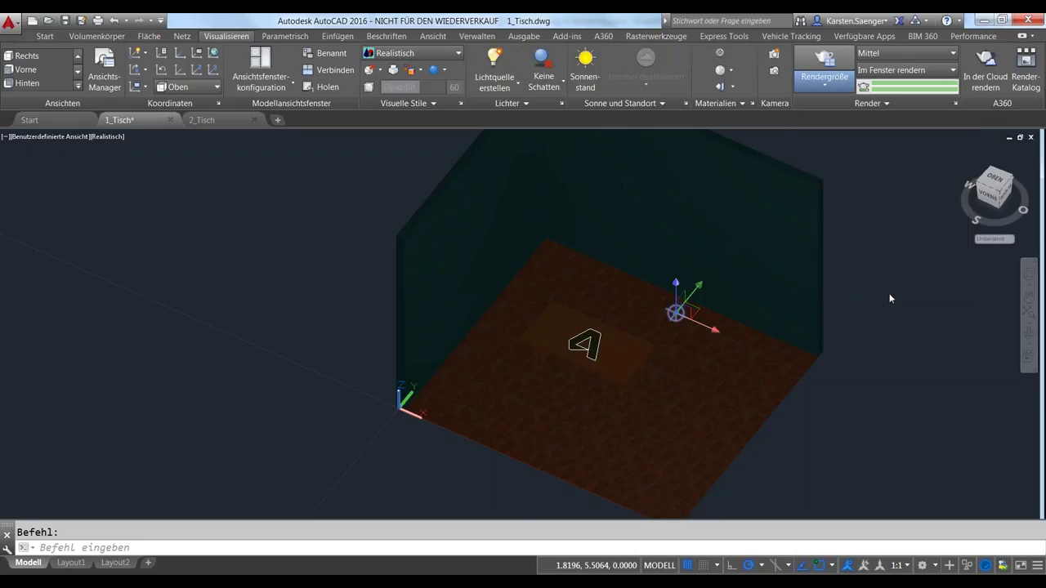
drag(526, 169, 494, 159)
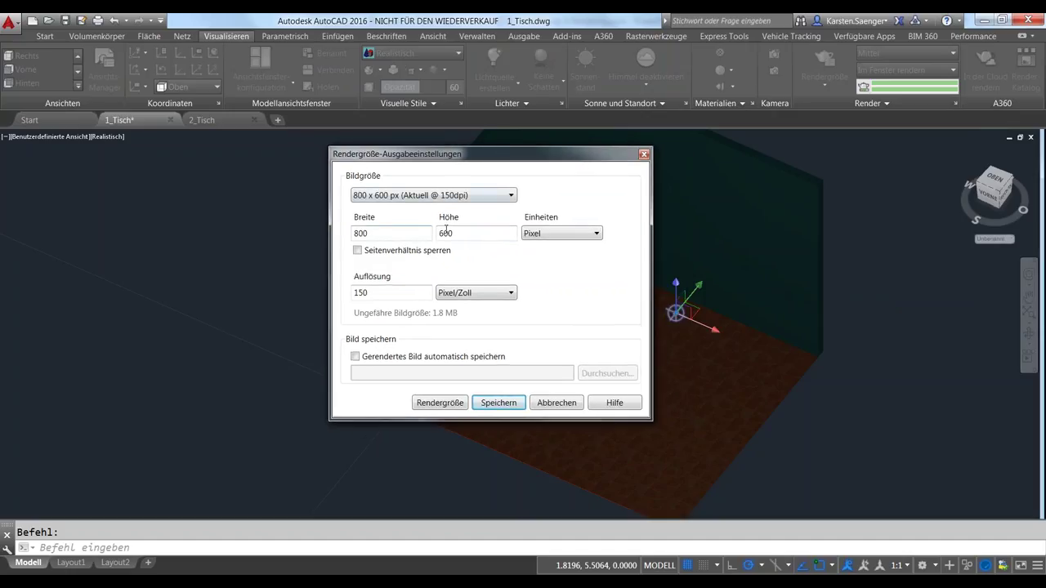
click(575, 235)
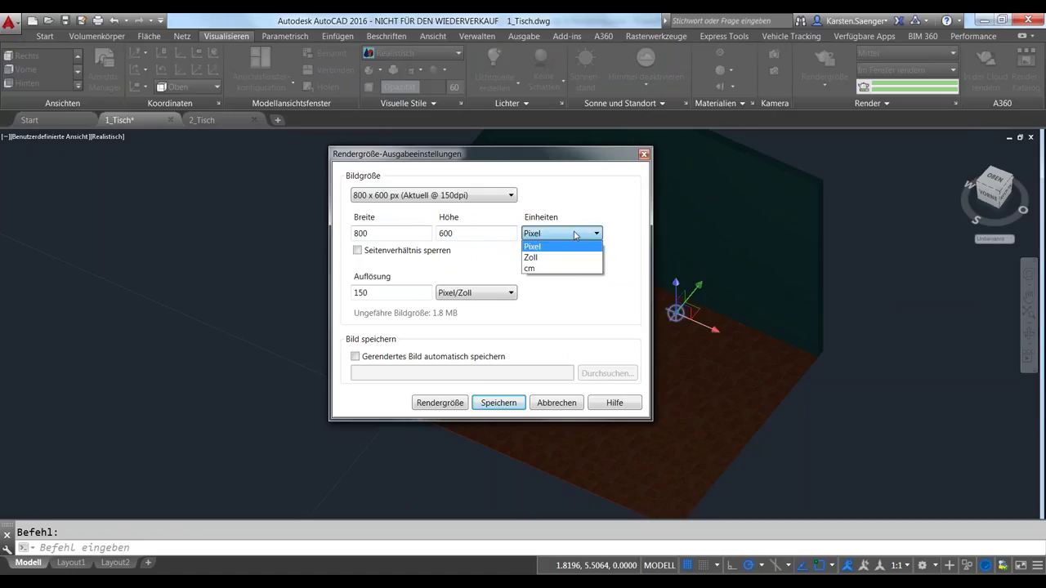
click(575, 234)
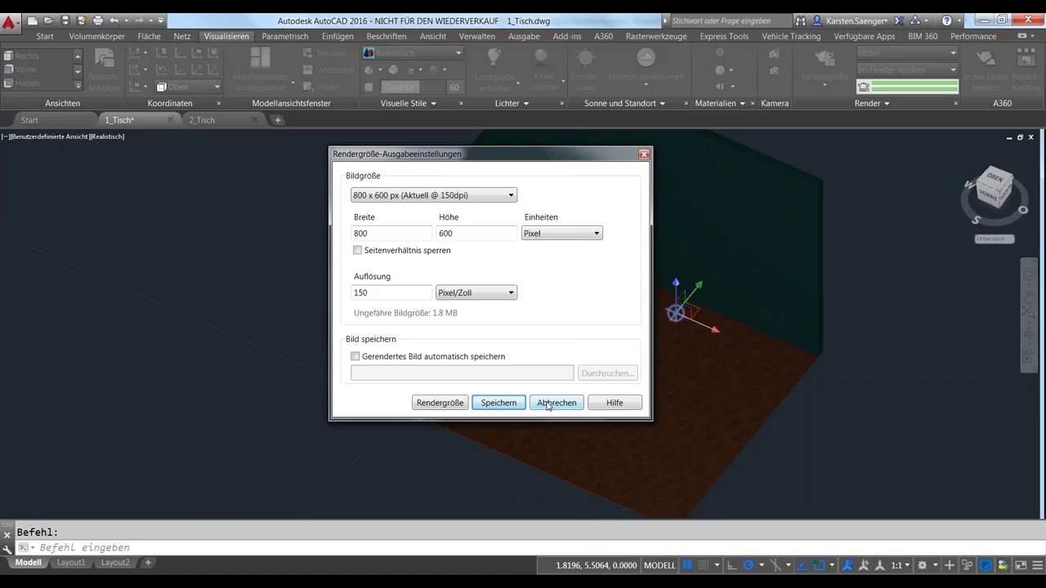
click(550, 407)
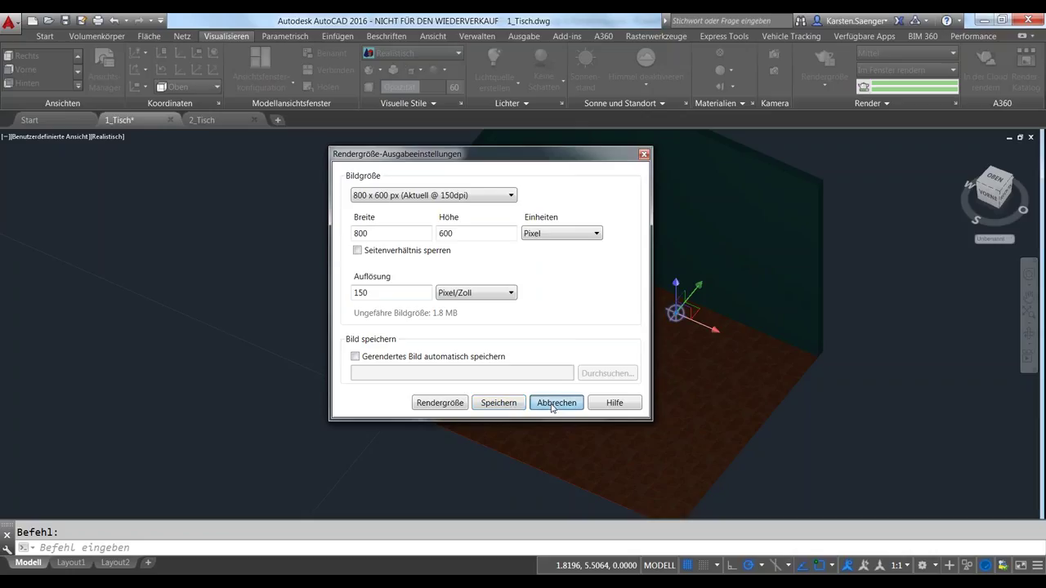
click(553, 405)
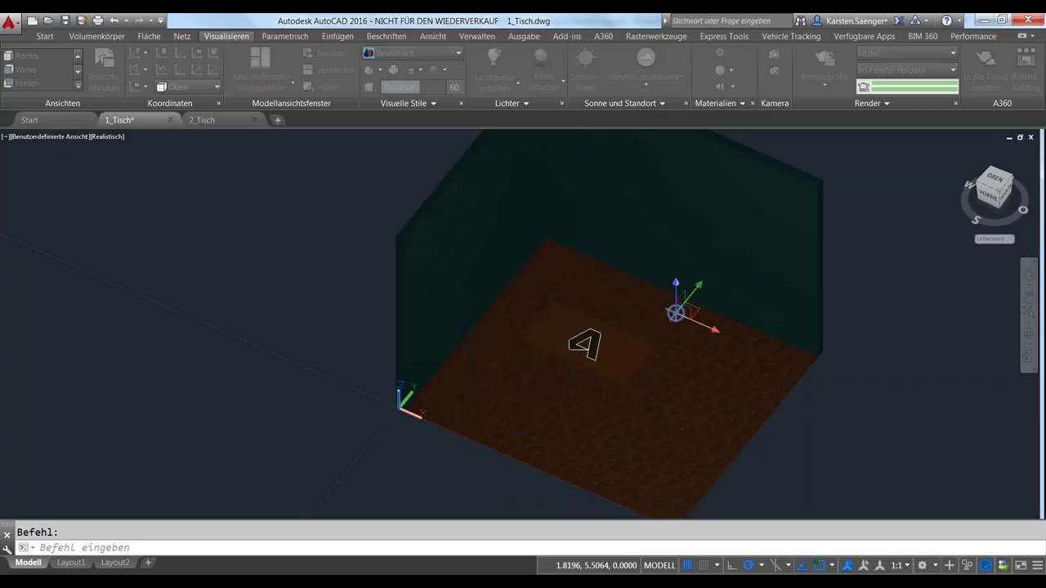
Open the Mittel render preset dropdown listing Niedrig through Nachtqualität.
click(901, 53)
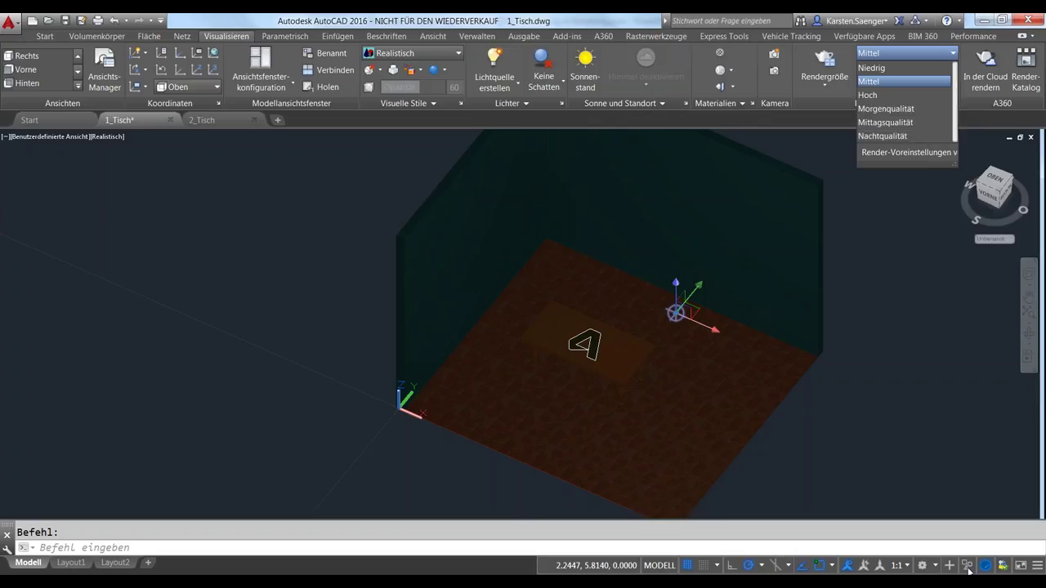
Open the Render Presets Manager and keep render output in a separate window.
click(911, 153)
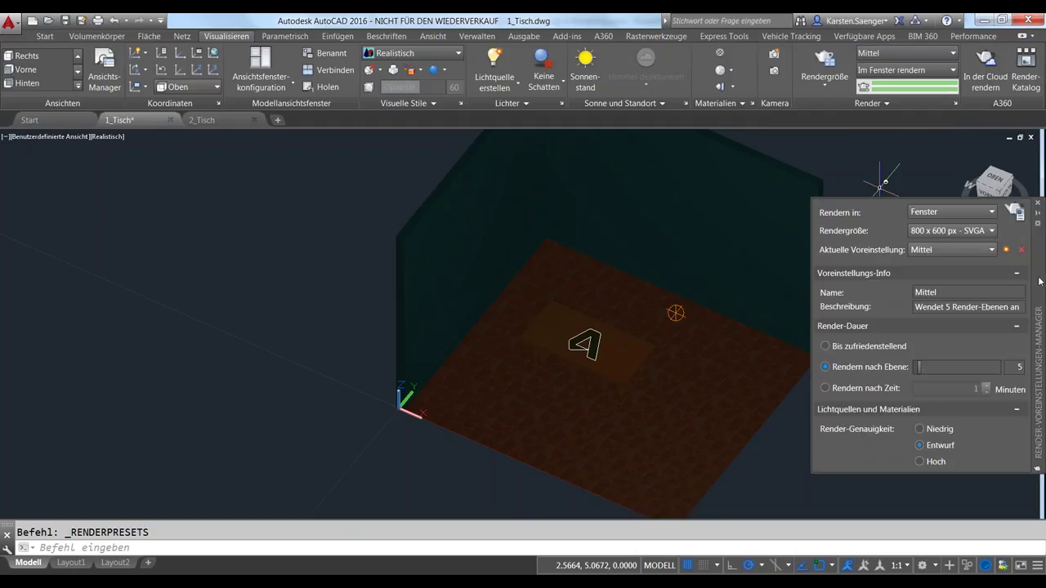
drag(1039, 281, 845, 243)
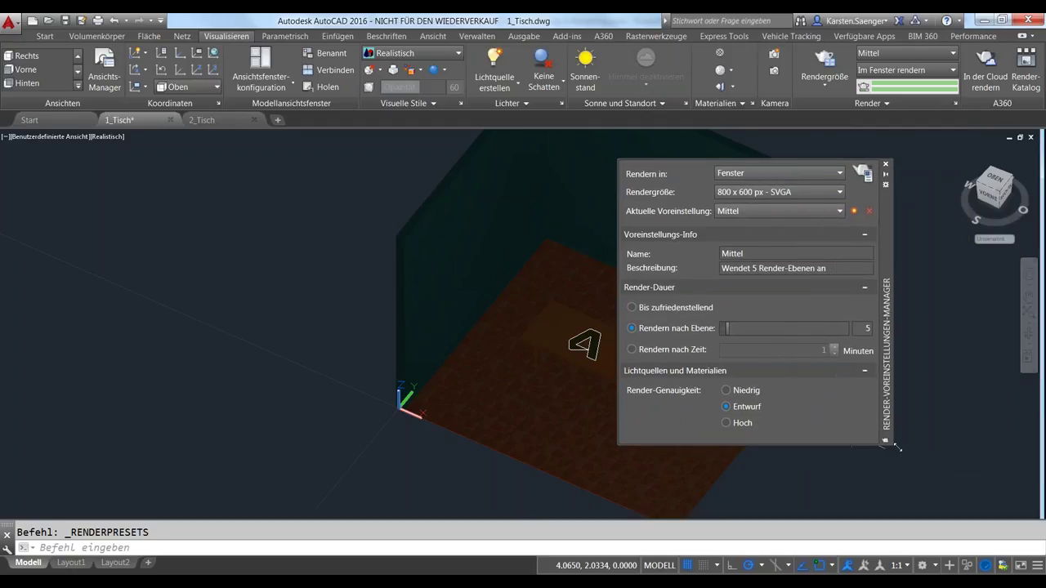
drag(849, 433, 902, 454)
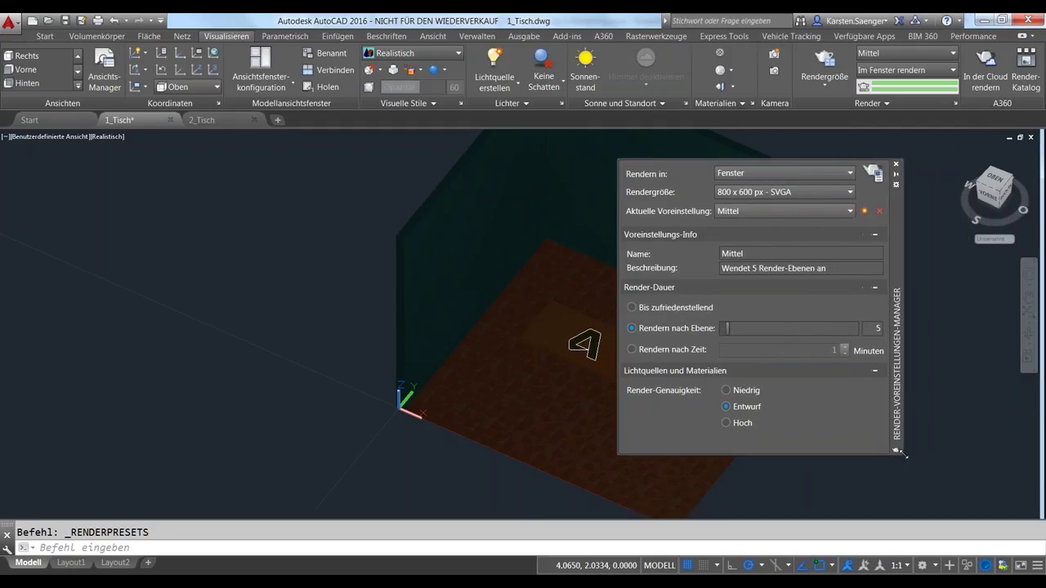
click(849, 173)
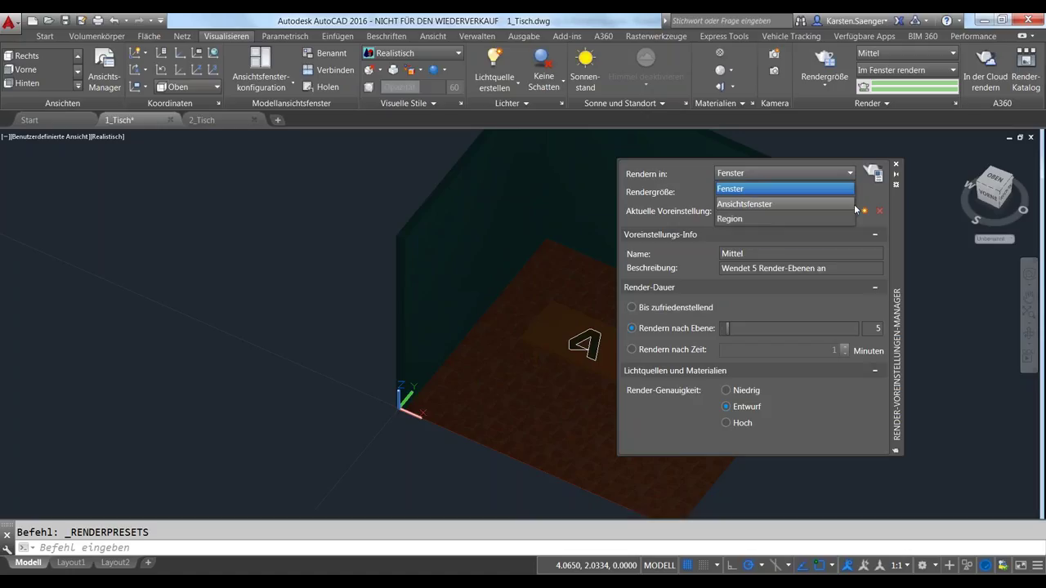
click(894, 238)
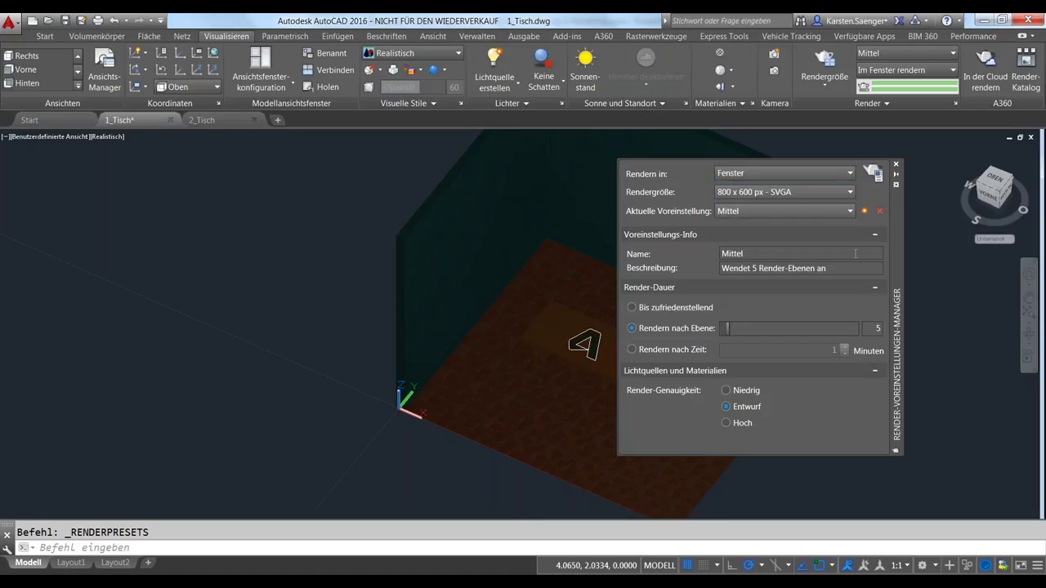
Copy the Mittel preset as 'Mittel - 1 kopieren', test the render-levels slider, and close the manager.
click(808, 256)
click(731, 325)
drag(731, 330, 779, 328)
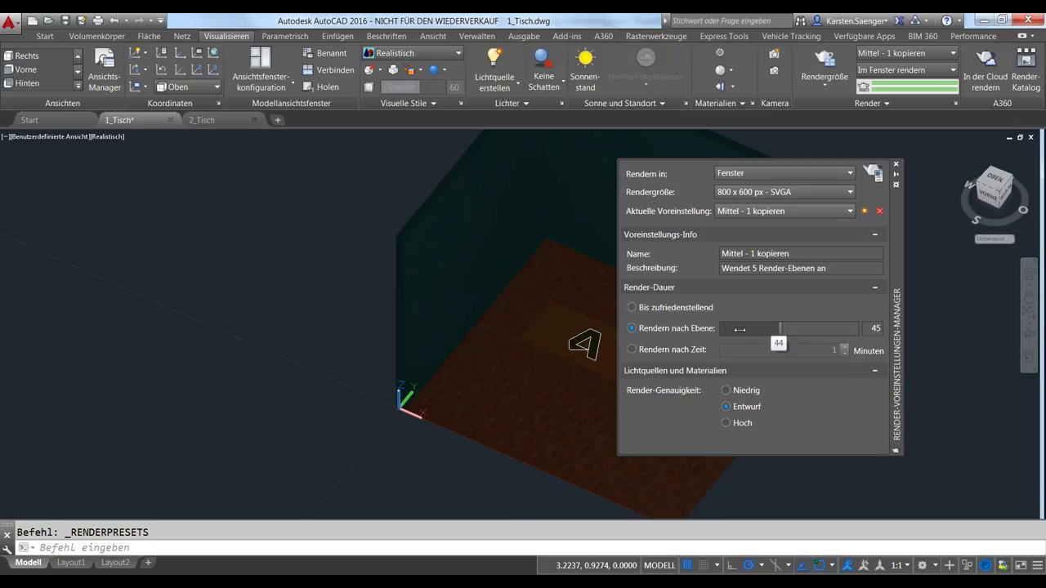
drag(782, 327, 727, 328)
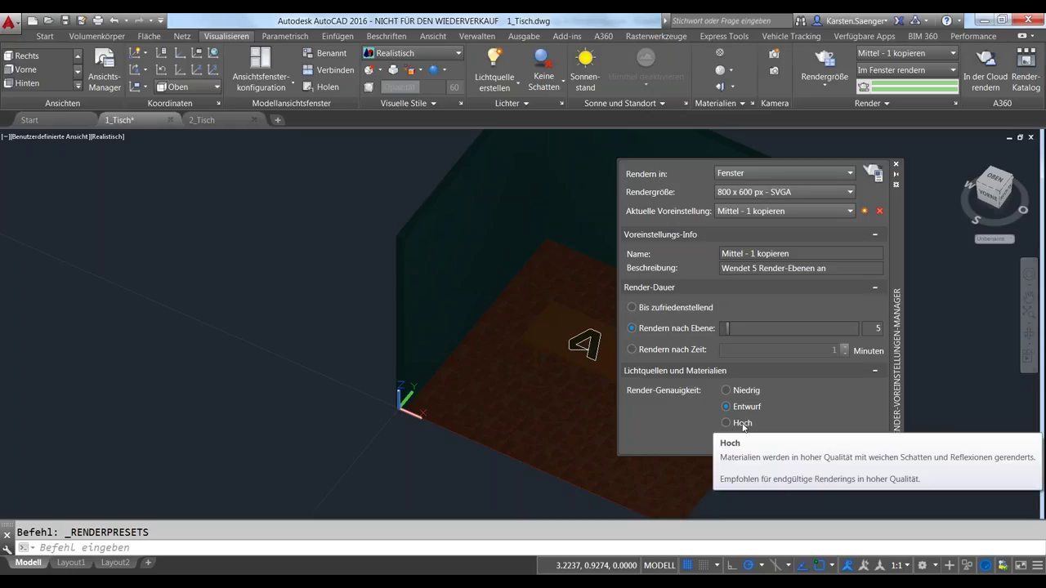
click(895, 166)
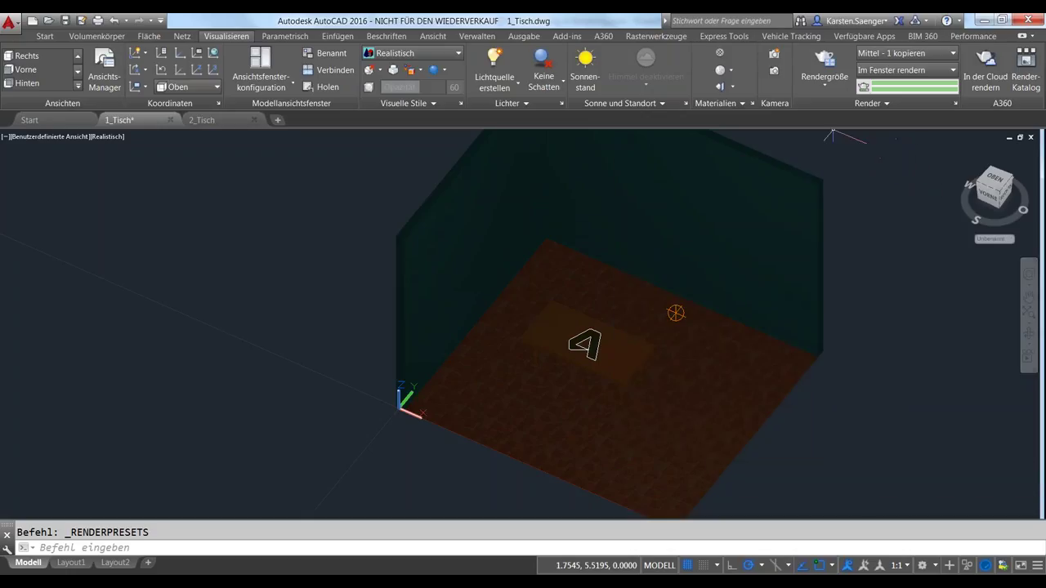
Keep rendering to a window, then set Umgebung to Ein and Belichtung from 8 to 9.
click(928, 71)
click(929, 71)
click(882, 103)
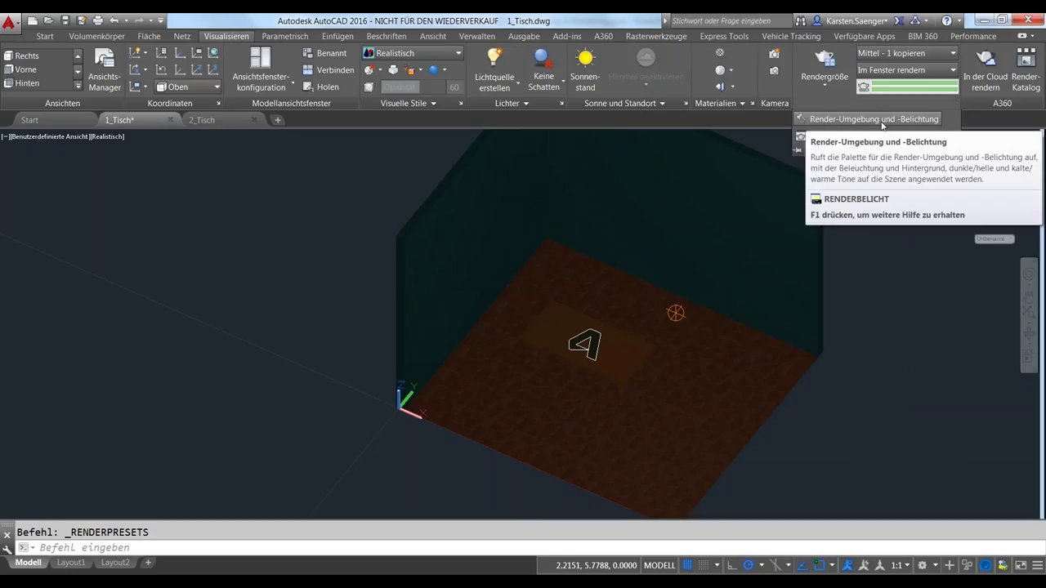
click(880, 121)
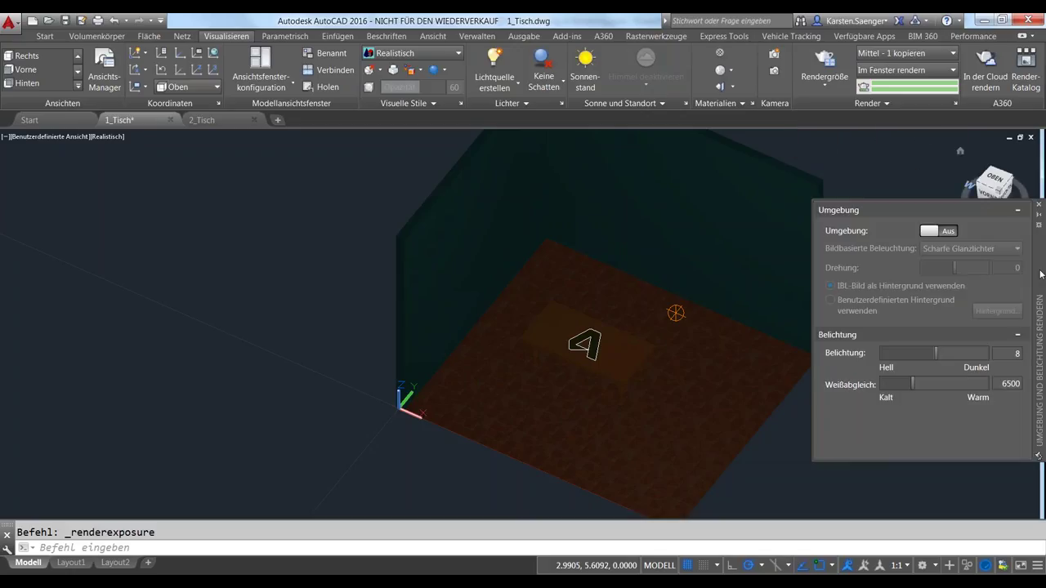
mouse_move(1017, 263)
mouse_down()
mouse_move(415, 261)
mouse_move(271, 225)
mouse_up()
drag(300, 424, 364, 484)
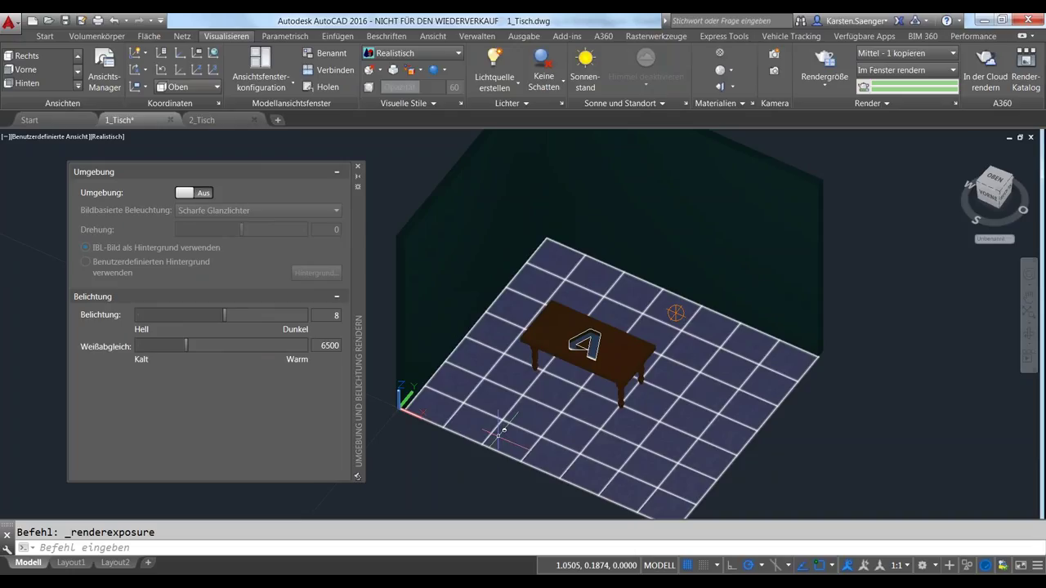
drag(225, 315, 230, 314)
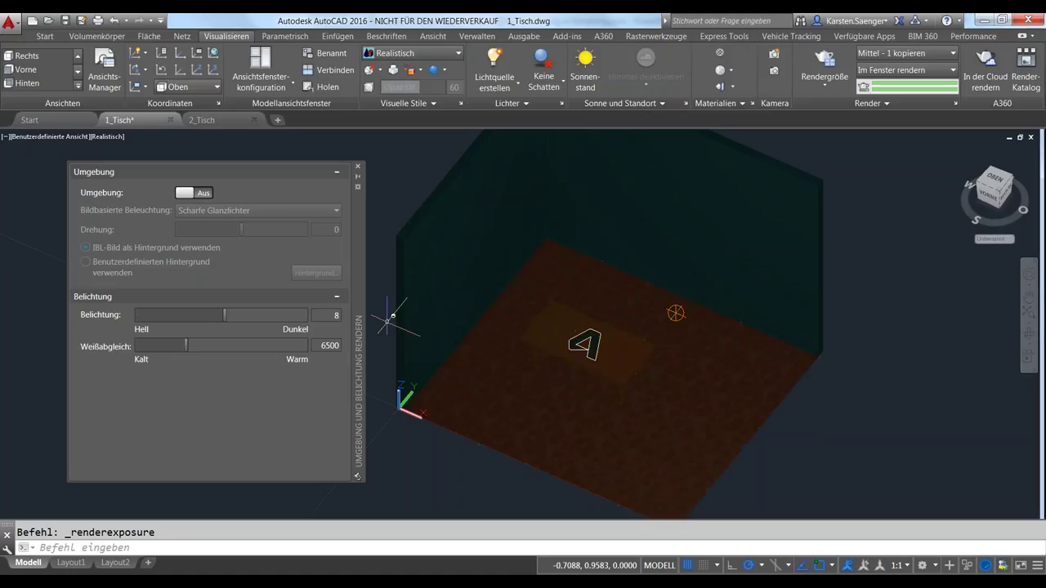
click(194, 193)
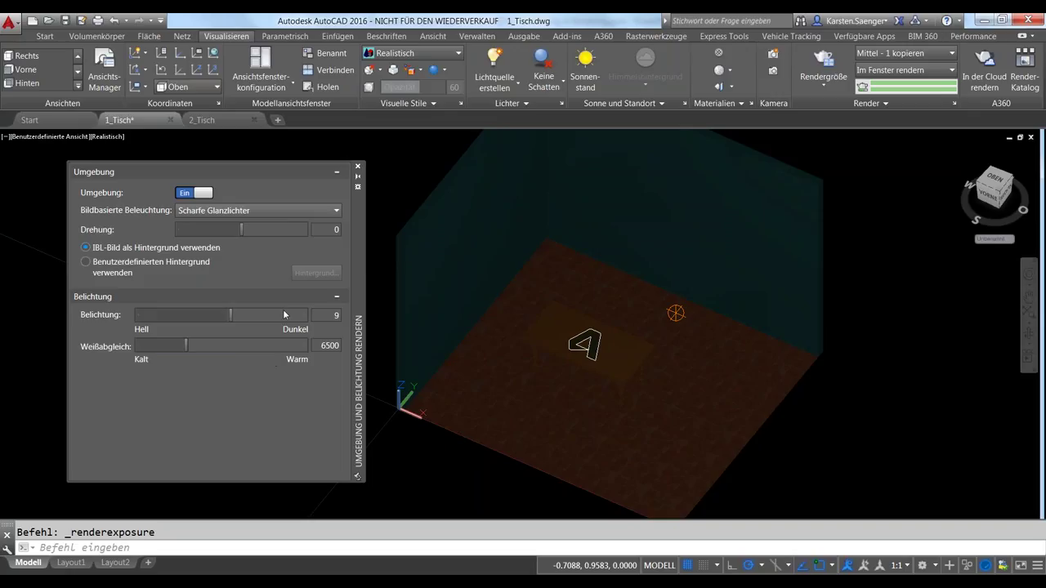
click(262, 211)
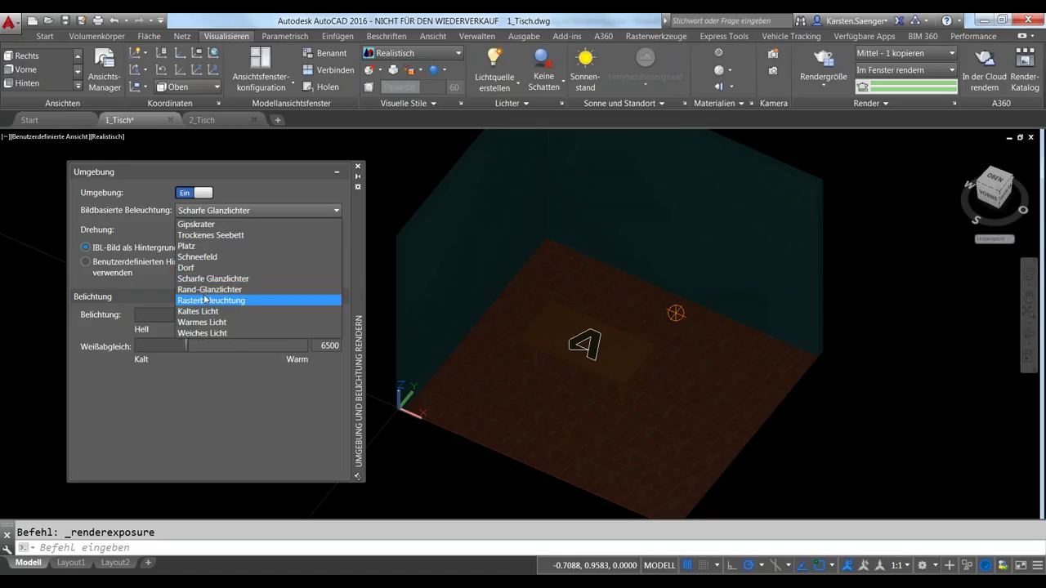
click(199, 396)
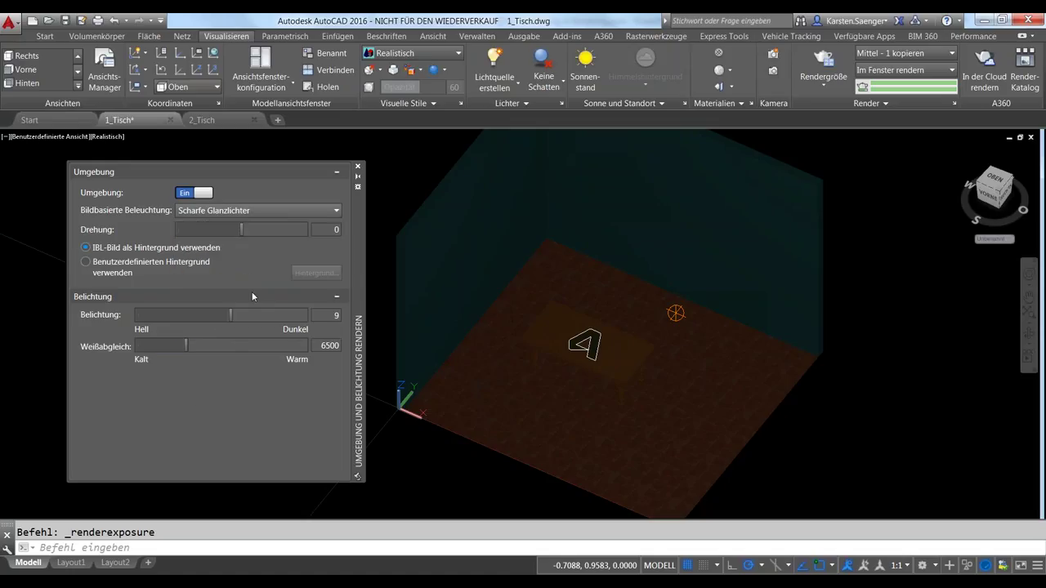
click(240, 214)
click(209, 281)
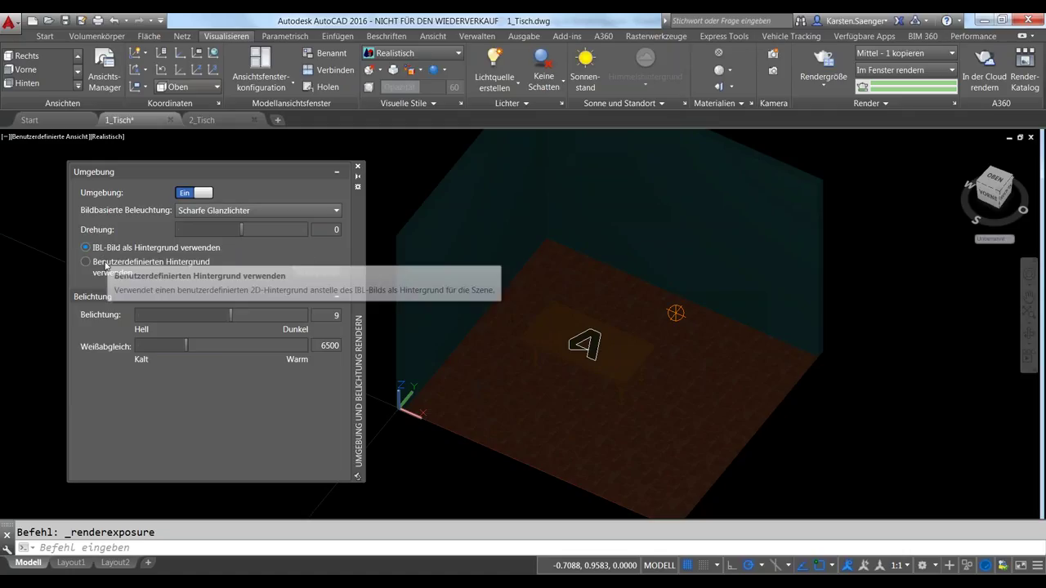
Use a custom background instead of the IBL image, rotate the IBL to 3.11, and set exposure 3.
click(117, 272)
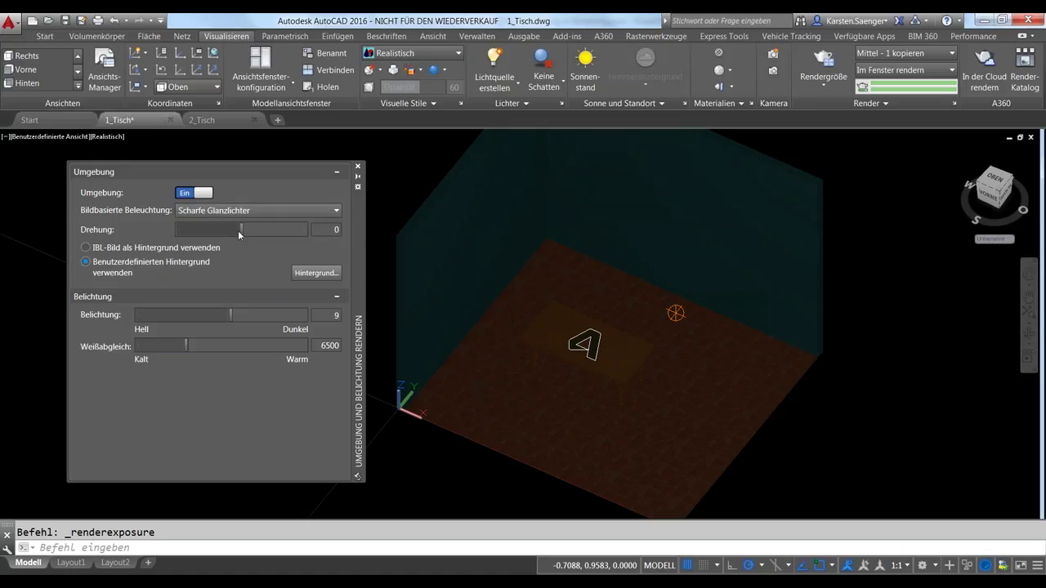
drag(239, 229, 243, 230)
drag(243, 228, 242, 229)
drag(230, 315, 236, 315)
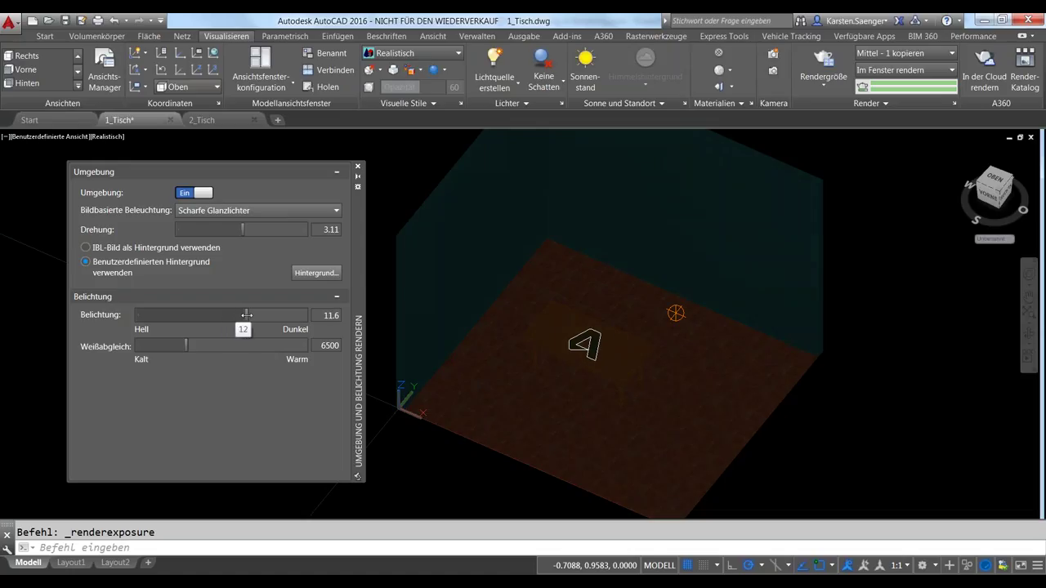
drag(236, 316, 194, 316)
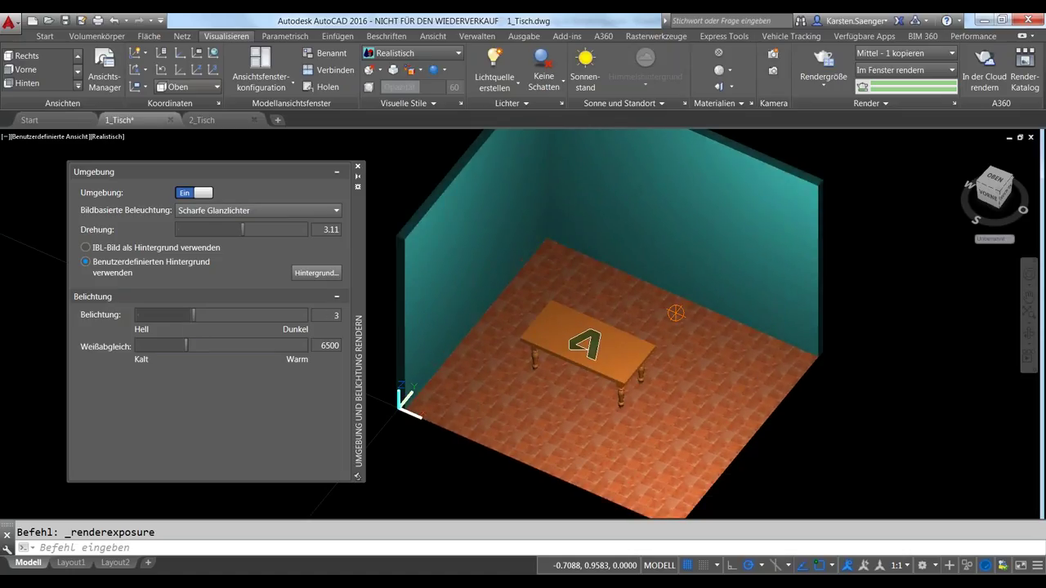
Test-render the room, raise exposure to 5.1 and render it again.
click(823, 67)
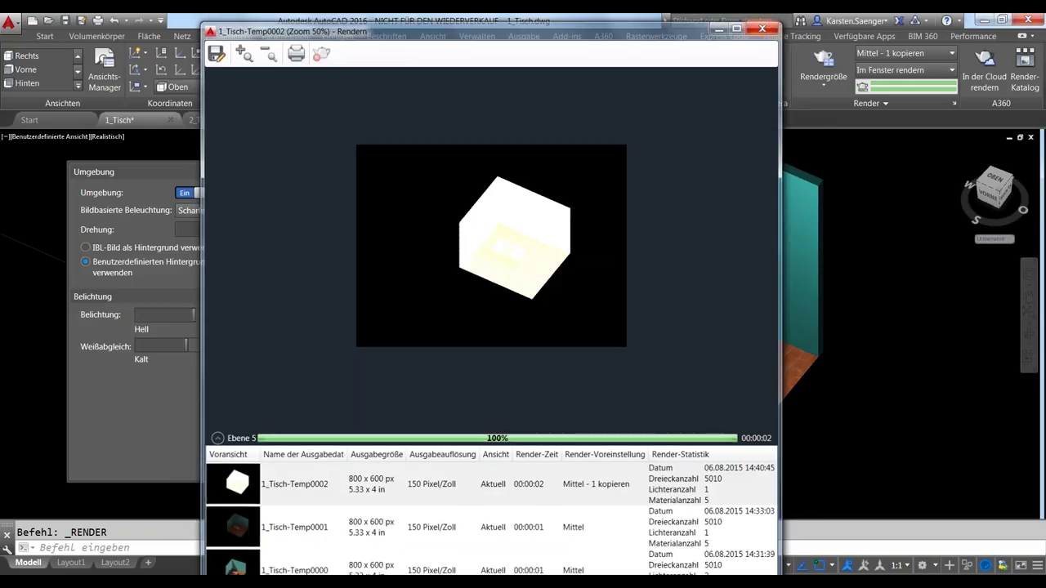
click(772, 29)
drag(192, 315, 202, 315)
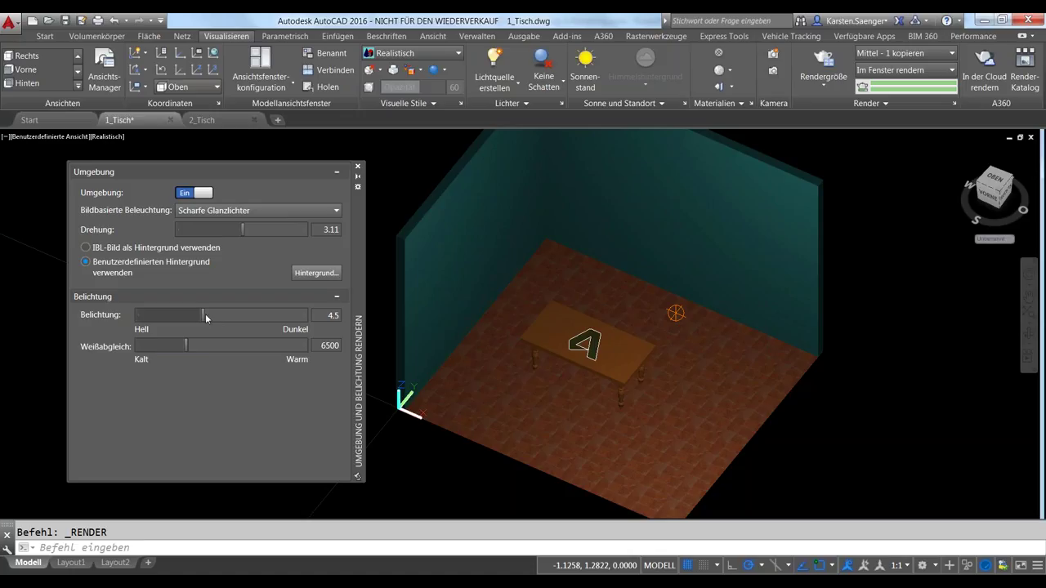
drag(205, 314, 208, 314)
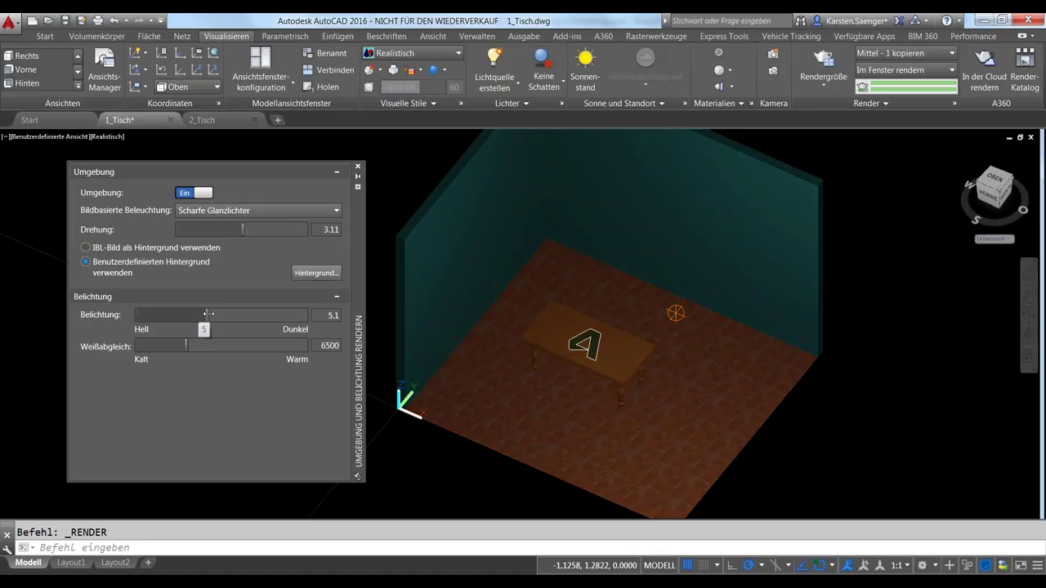
click(821, 64)
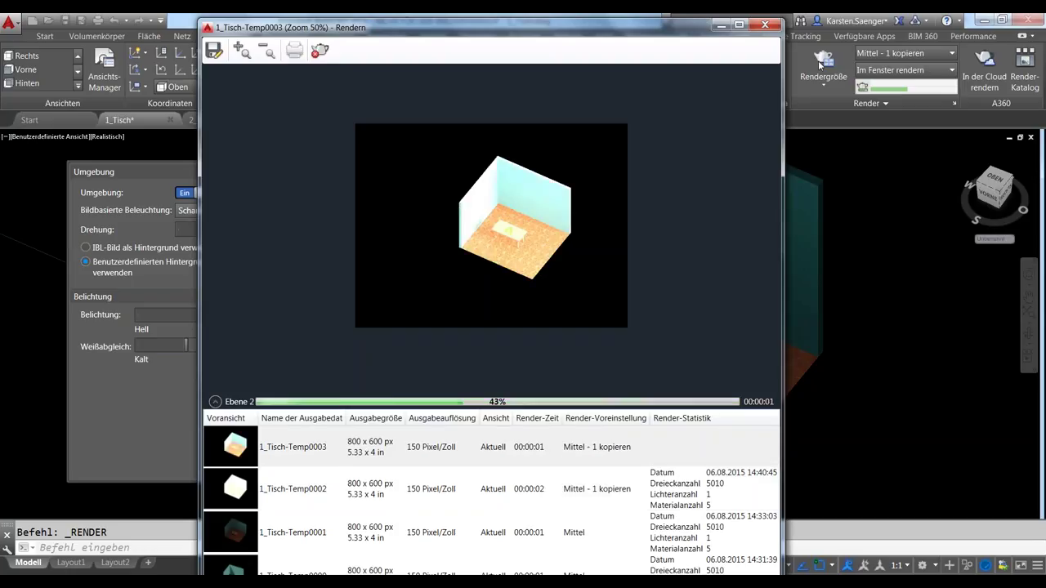
click(764, 24)
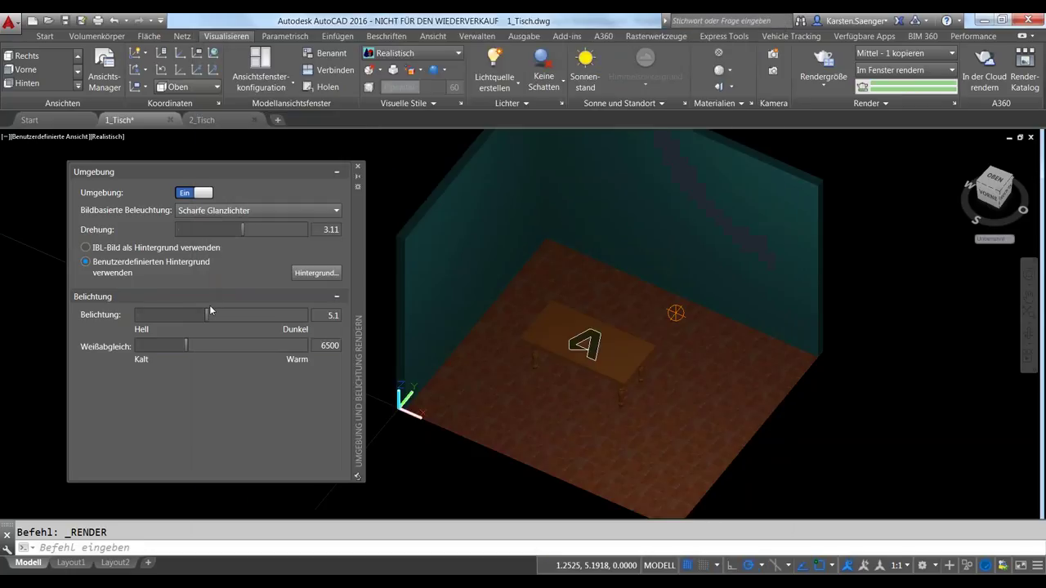
Raise exposure through 5.7 and 6 to 6.5 with test renders, cancelling the last one.
drag(205, 314, 211, 314)
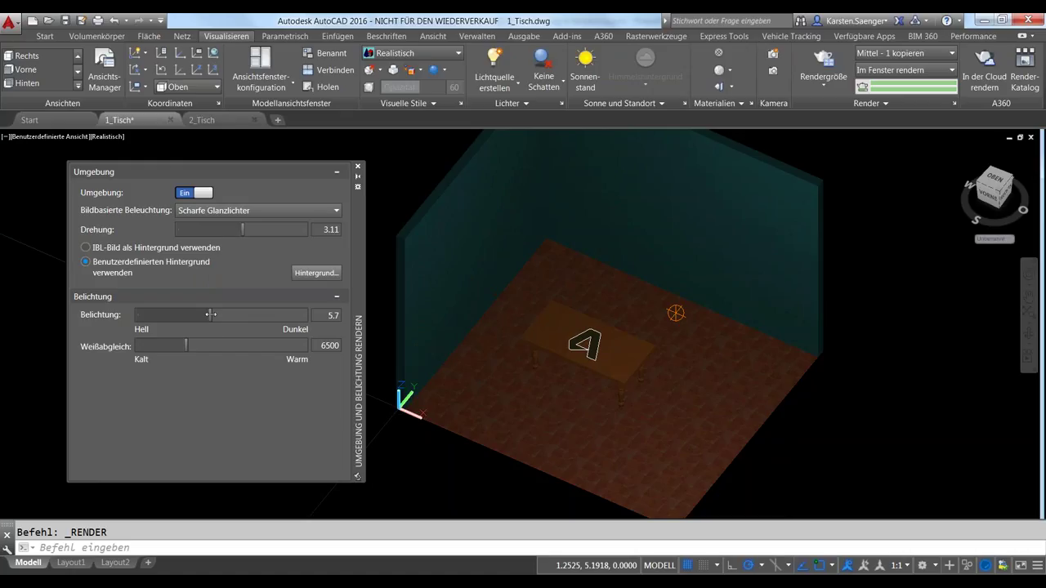
drag(211, 314, 212, 315)
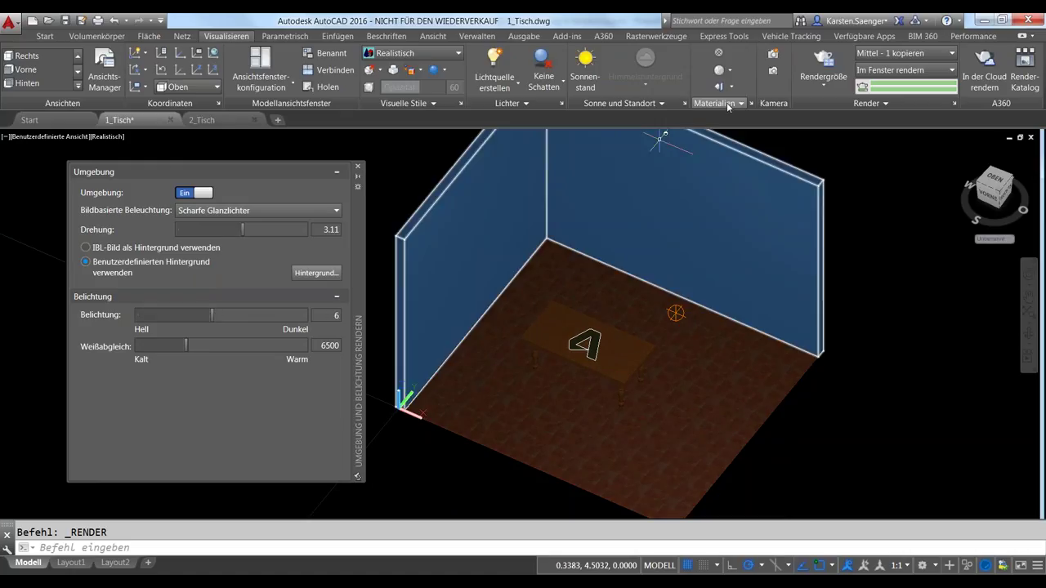
click(821, 55)
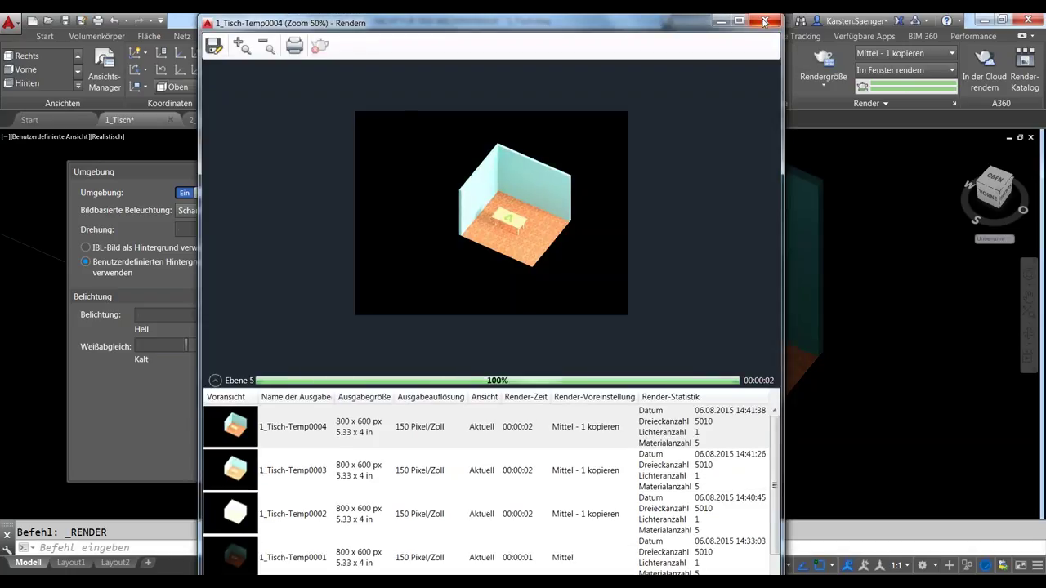
click(764, 21)
mouse_move(212, 313)
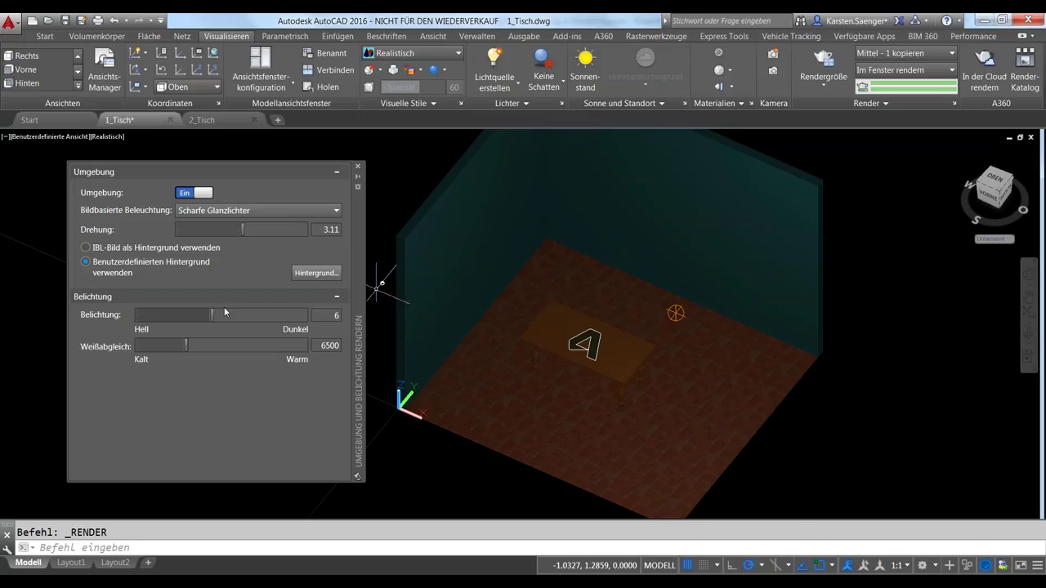
drag(211, 313, 215, 313)
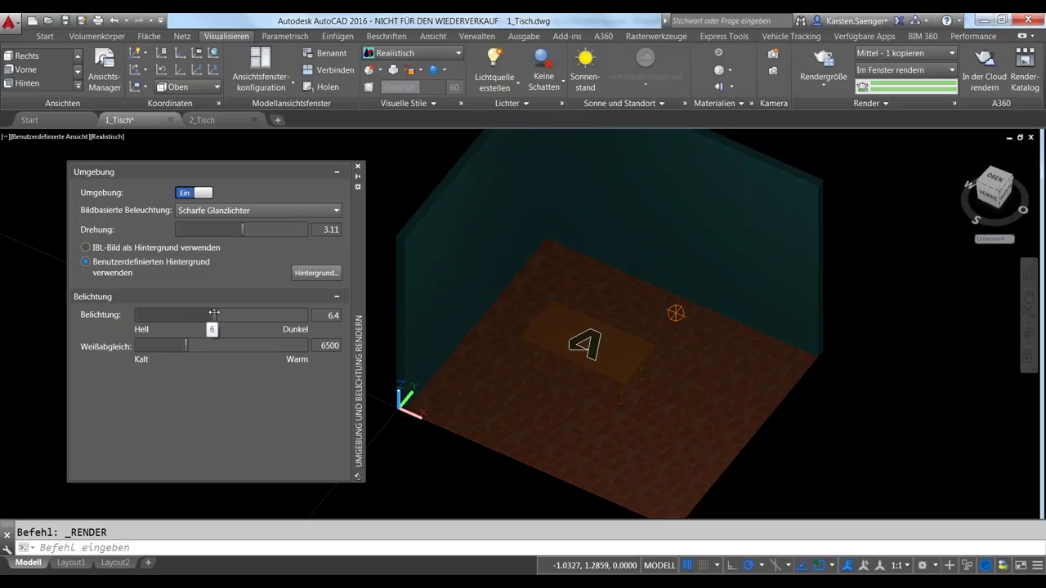
click(809, 56)
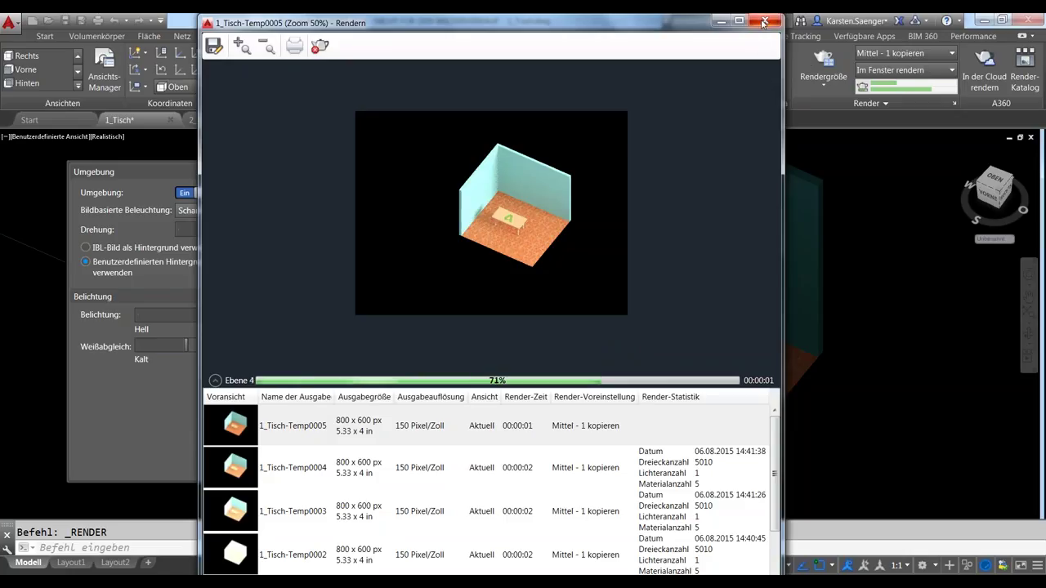
key(Escape)
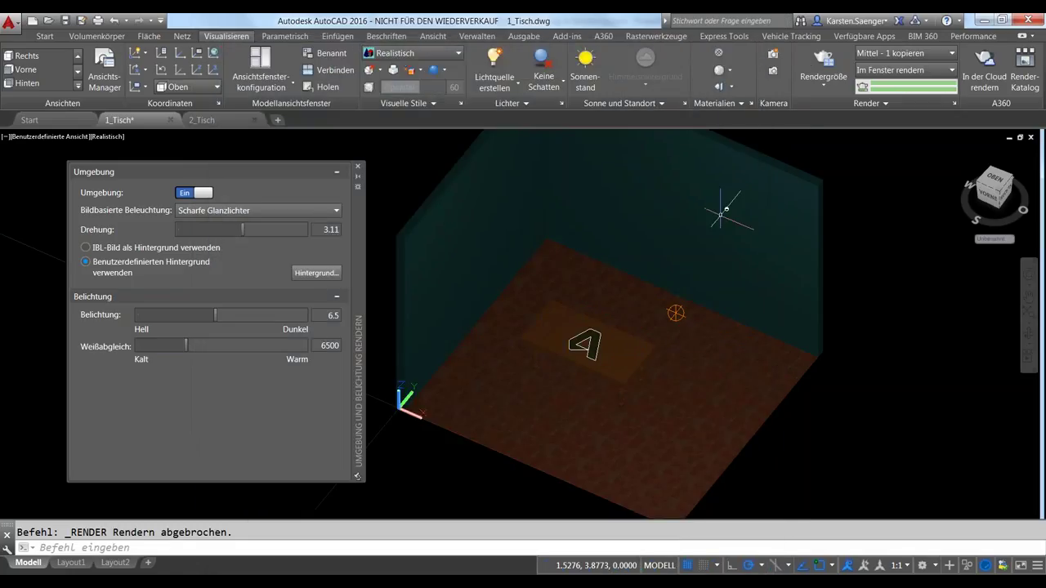
Zoom closer to the table and render that view as 1_Tisch-Temp0006.
scroll(564, 359, up, 3)
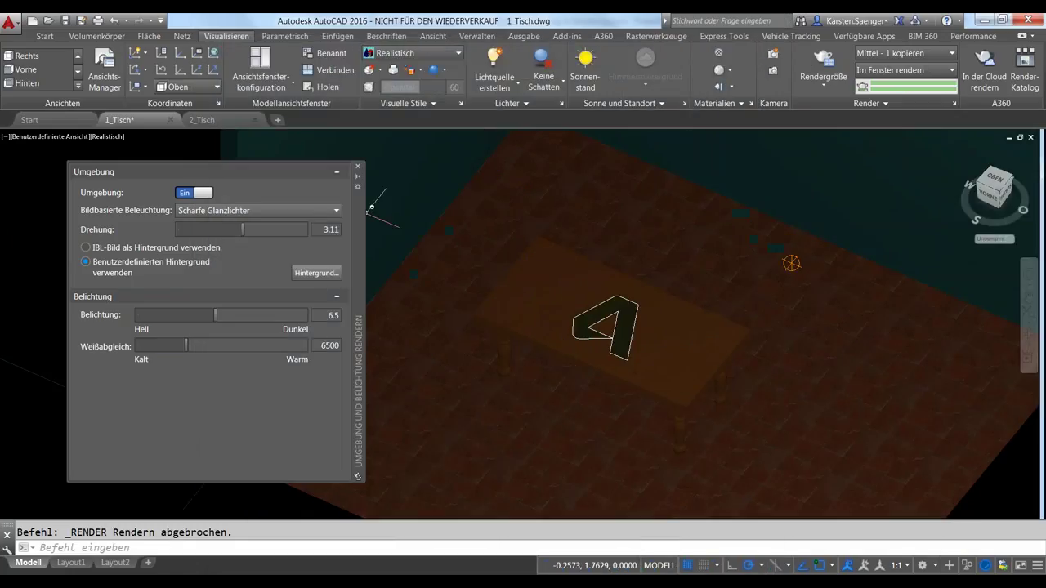
shift+middle_drag(383, 208, 456, 196)
click(820, 61)
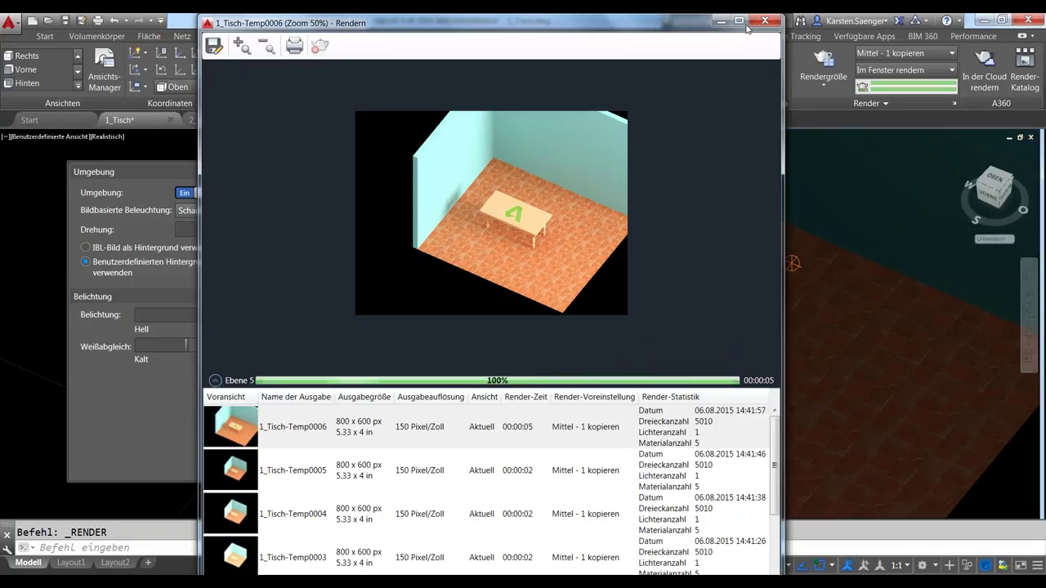
click(719, 22)
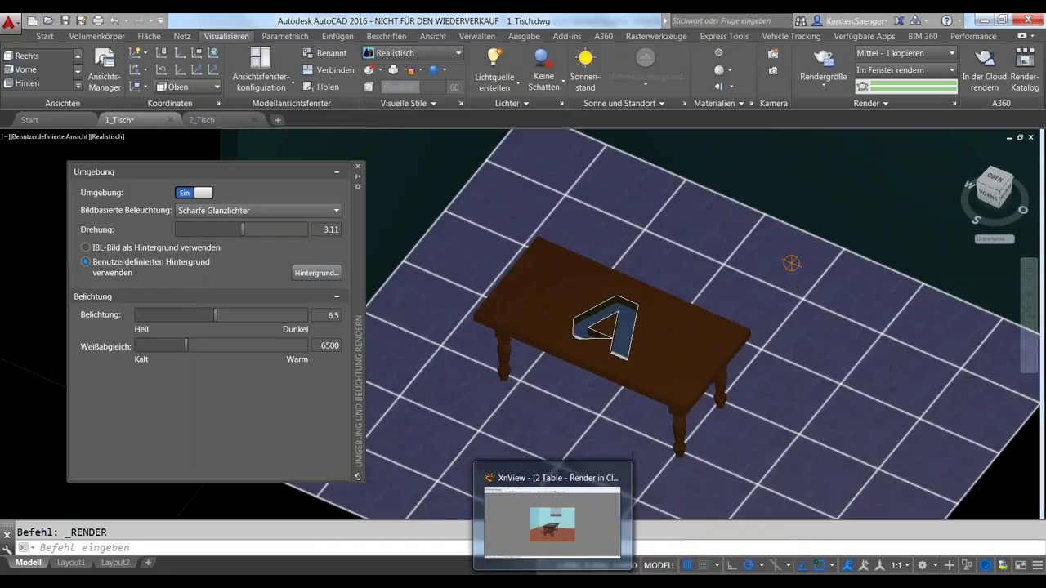
Step back through the saved cloud renders to IBL Grid Lights.png, then return to the 1_Tisch.dwg drawing.
click(553, 522)
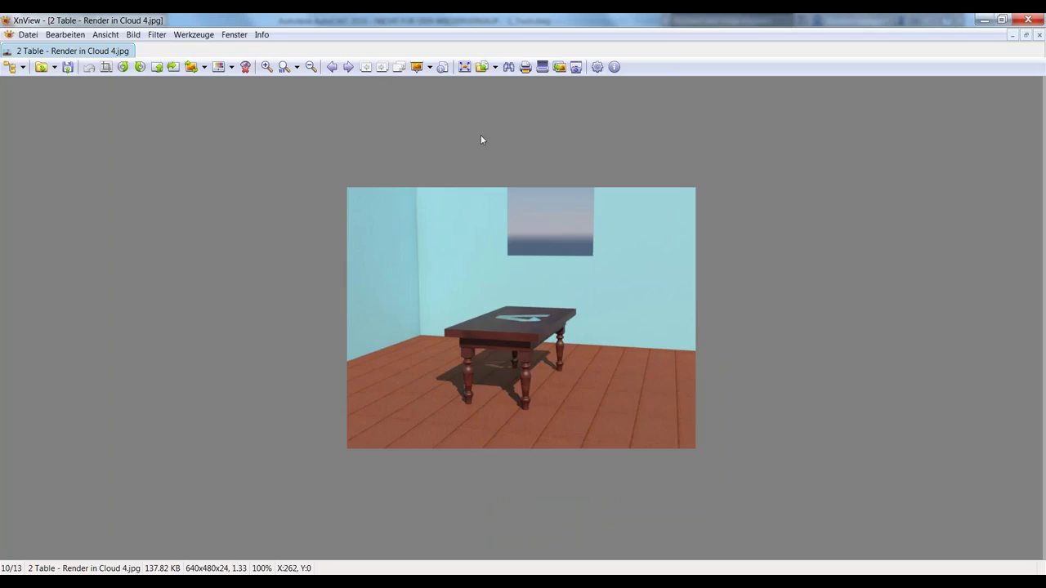
click(333, 68)
click(335, 70)
click(334, 70)
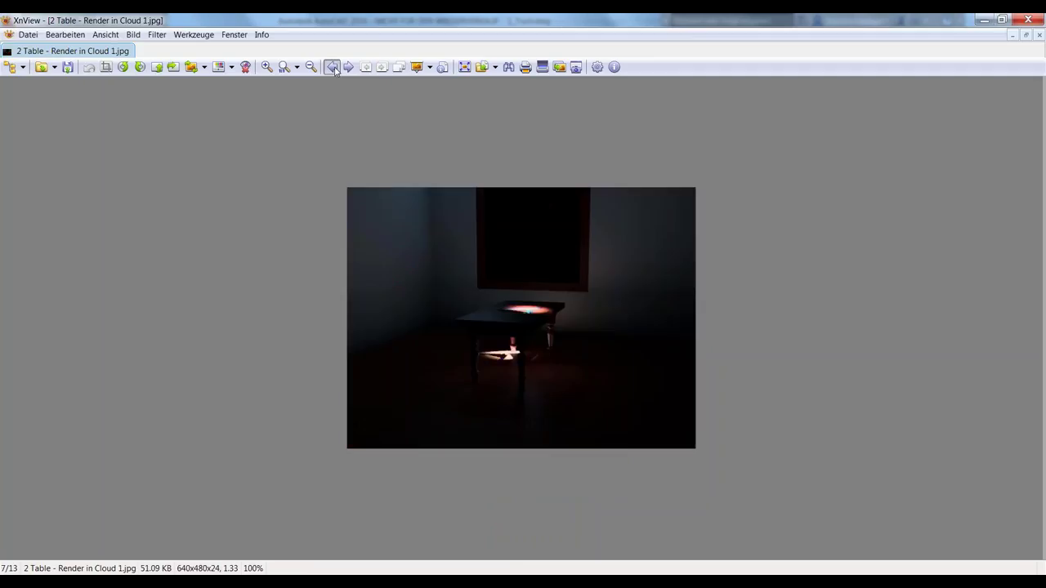
click(334, 71)
click(334, 70)
click(334, 71)
click(335, 70)
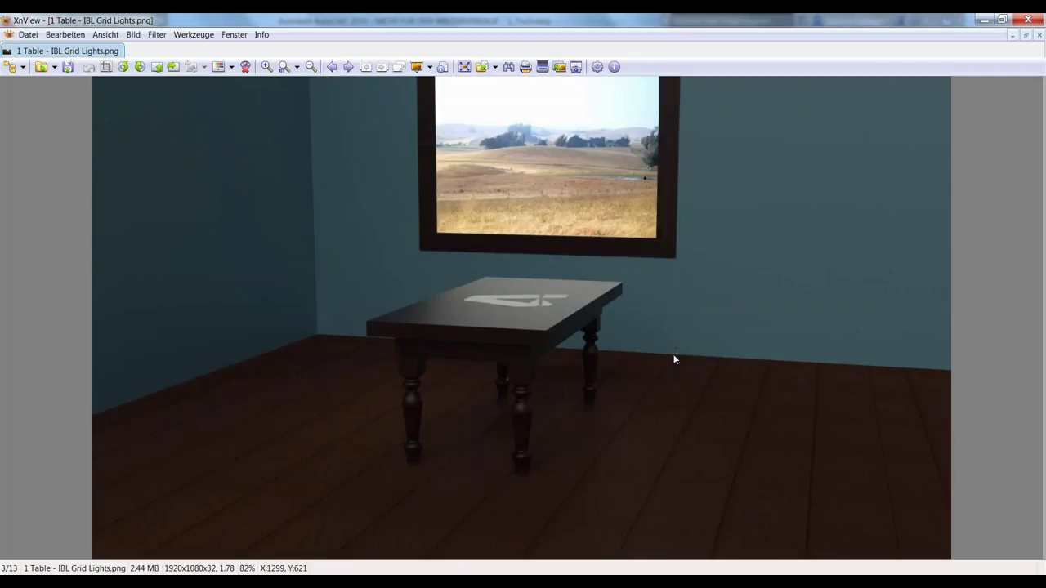
scroll(673, 357, down, 2)
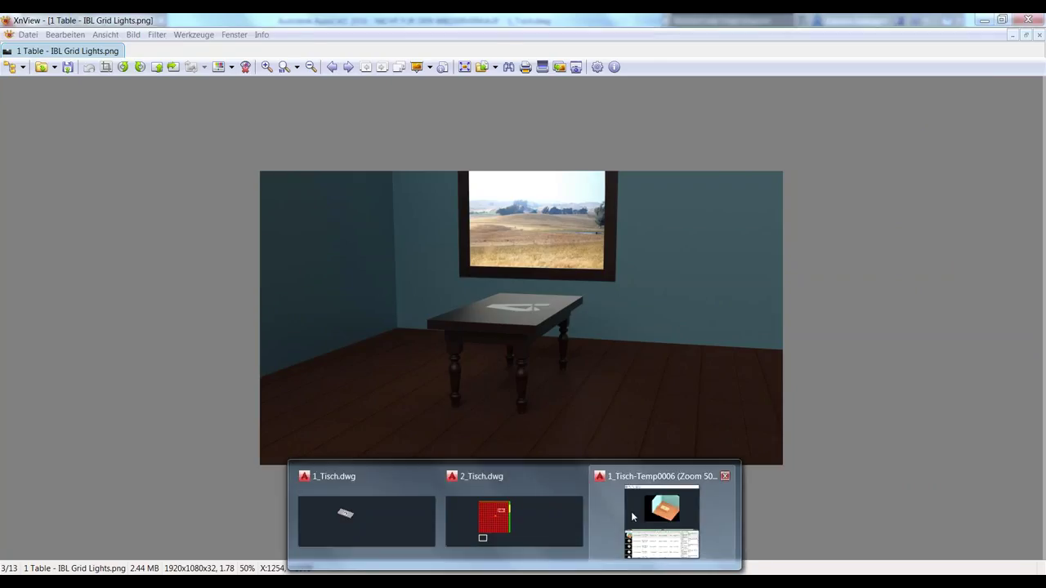
mouse_move(661, 514)
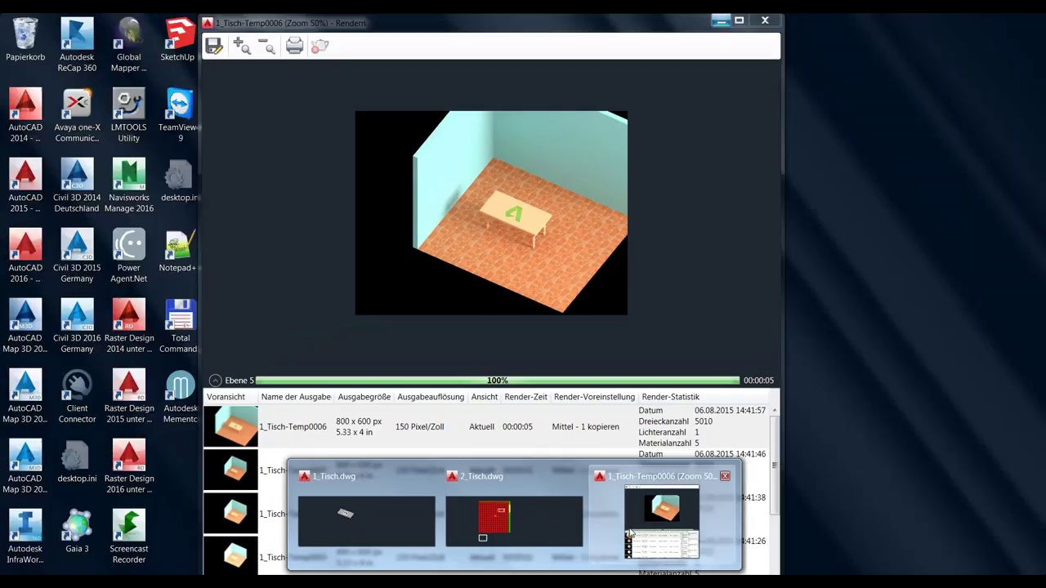
click(629, 532)
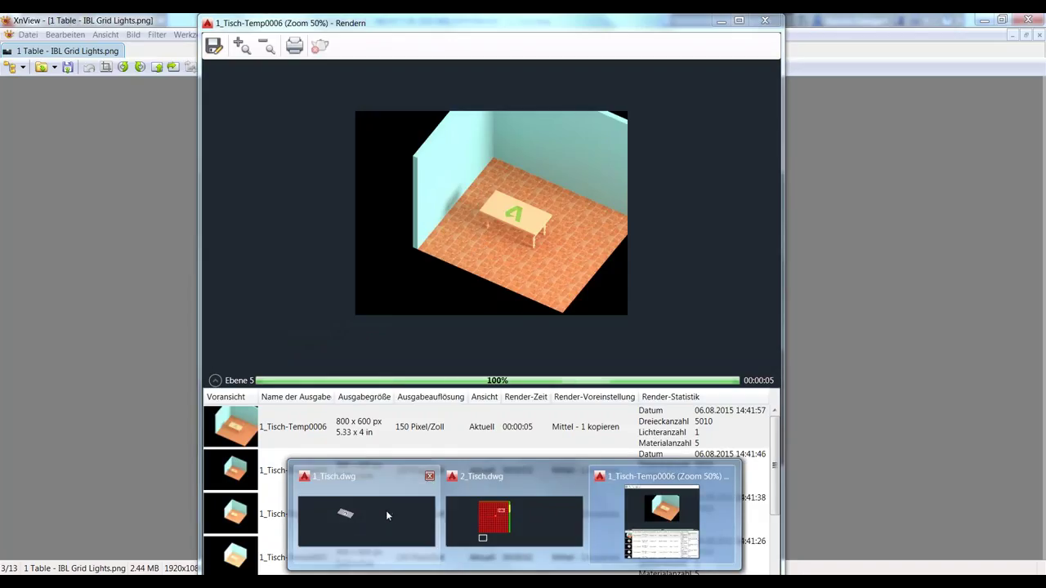
click(385, 510)
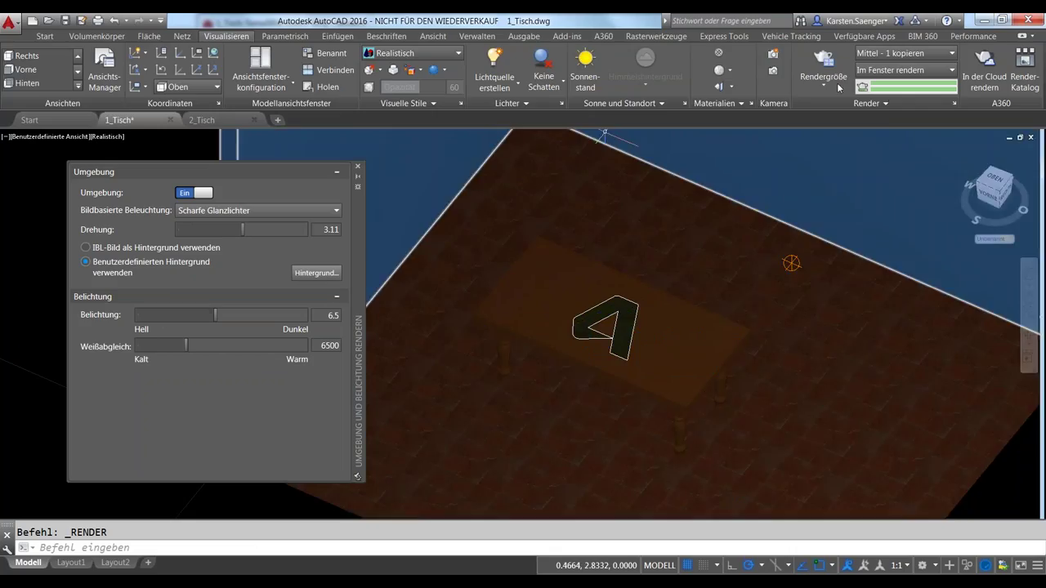
click(888, 107)
click(316, 272)
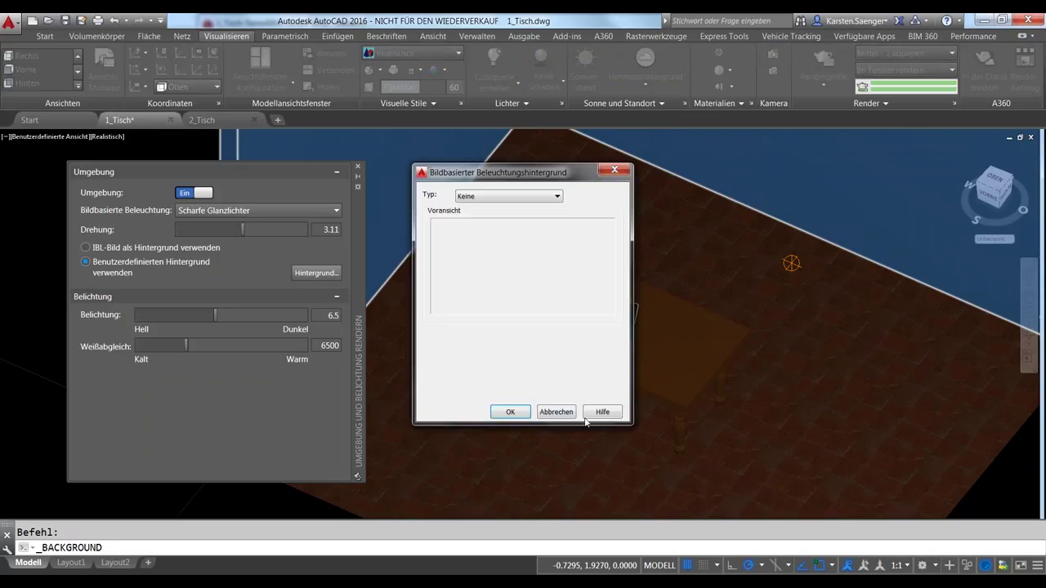
click(554, 404)
mouse_move(123, 485)
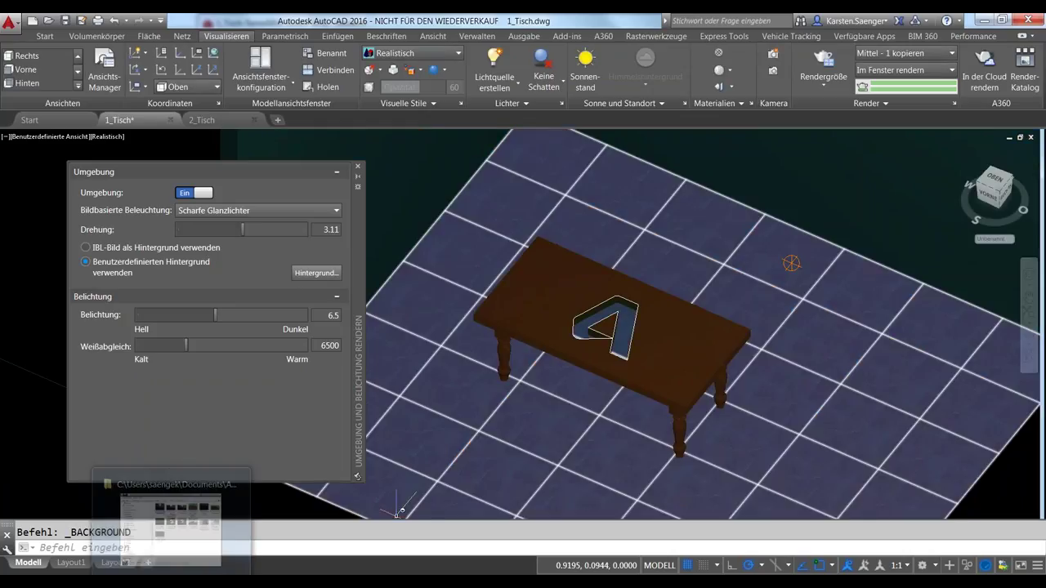
In XnView, open CAHills2.jpg from the Rendern\Background Image Samples folder.
click(437, 514)
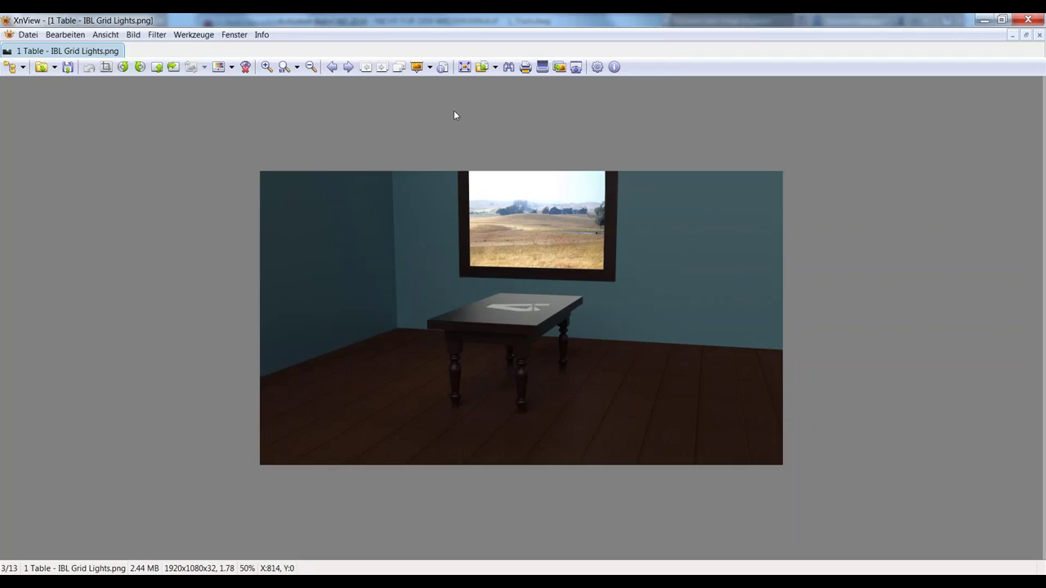
click(39, 66)
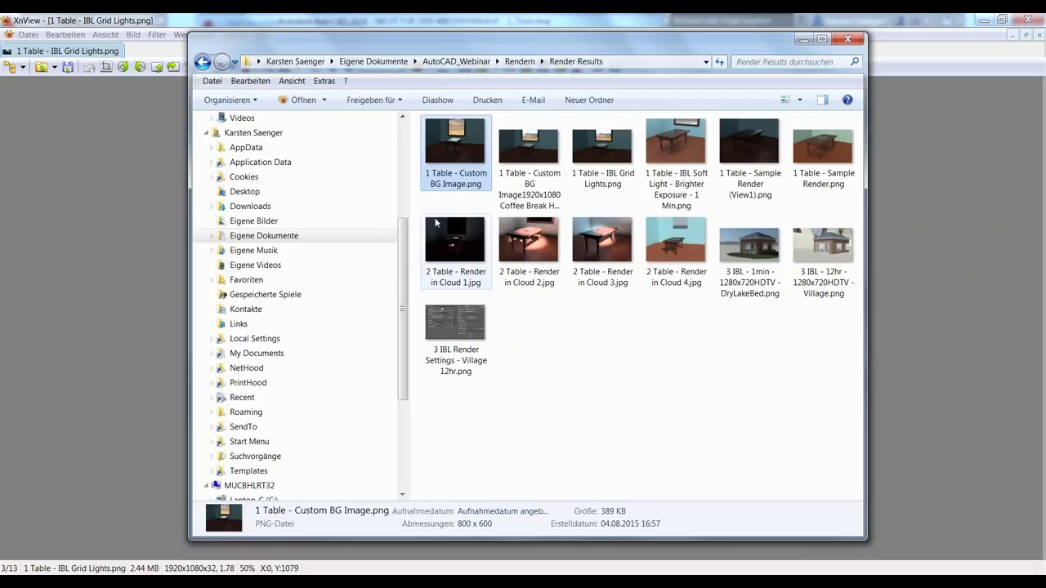
click(519, 62)
double_click(488, 141)
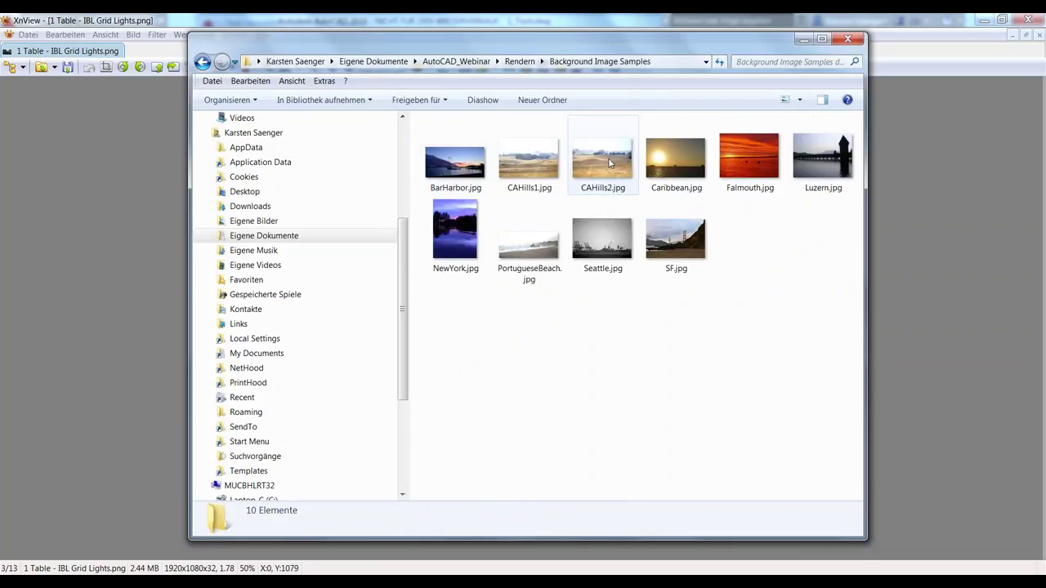
double_click(609, 160)
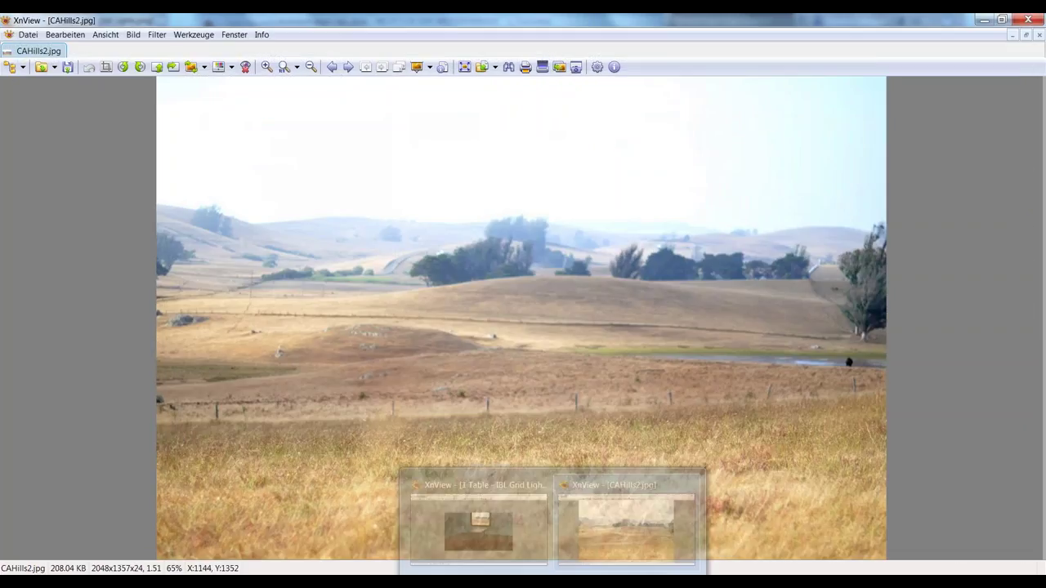
Browse the background samples from BarHarbor.jpg forward to NewYork.jpg.
click(513, 552)
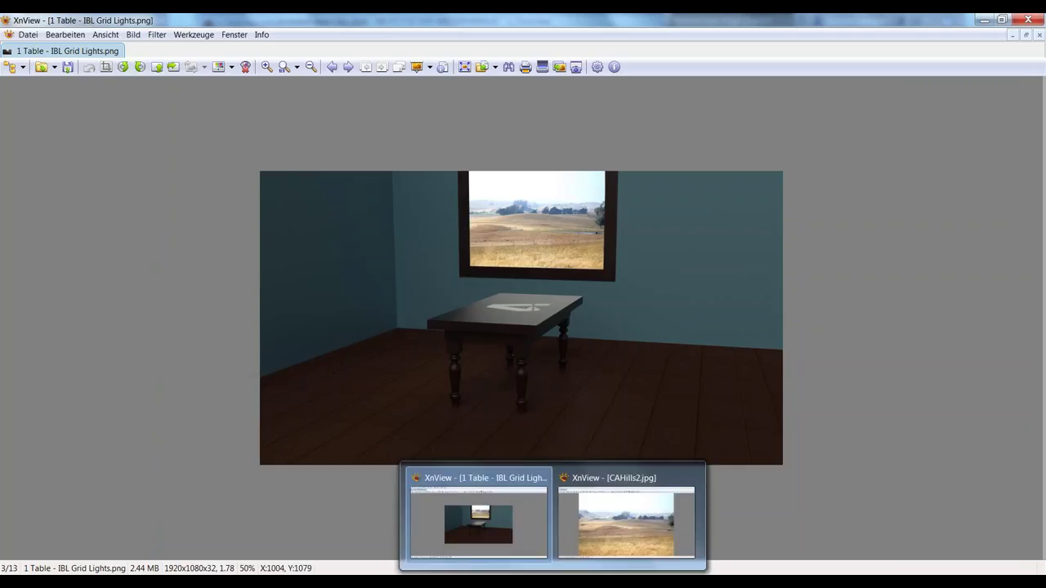
click(589, 545)
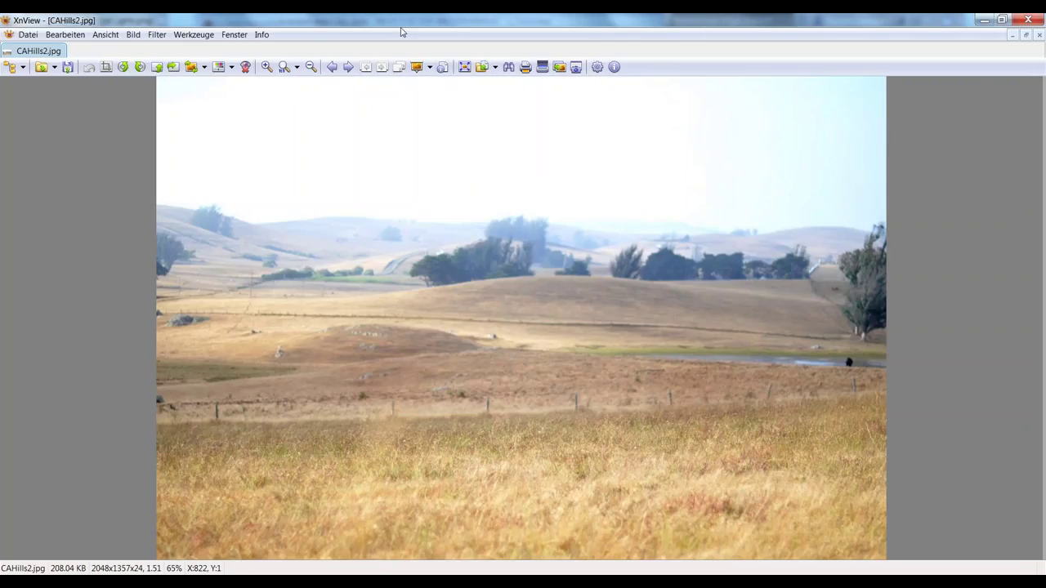
click(331, 67)
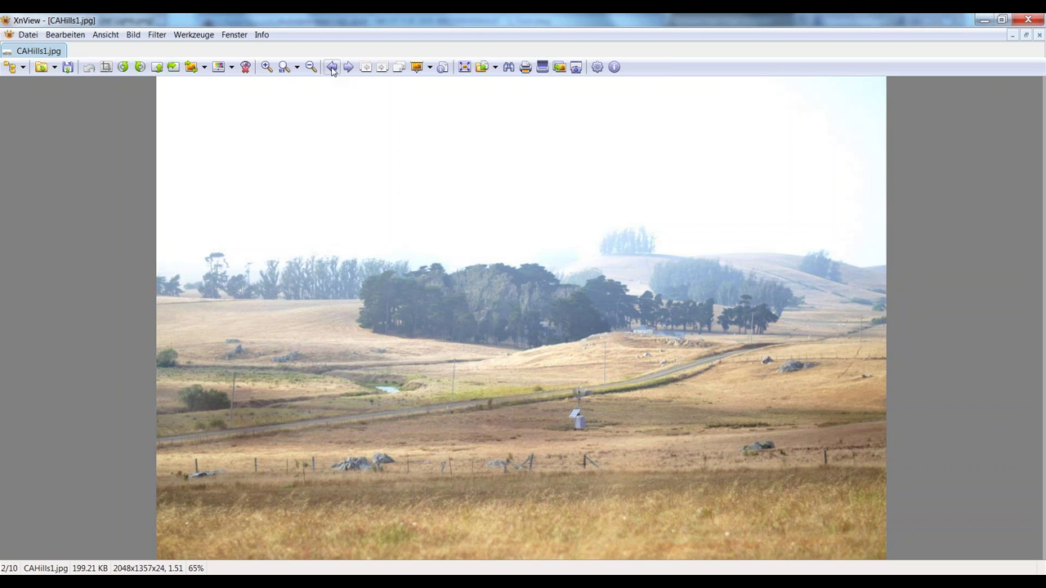
click(332, 67)
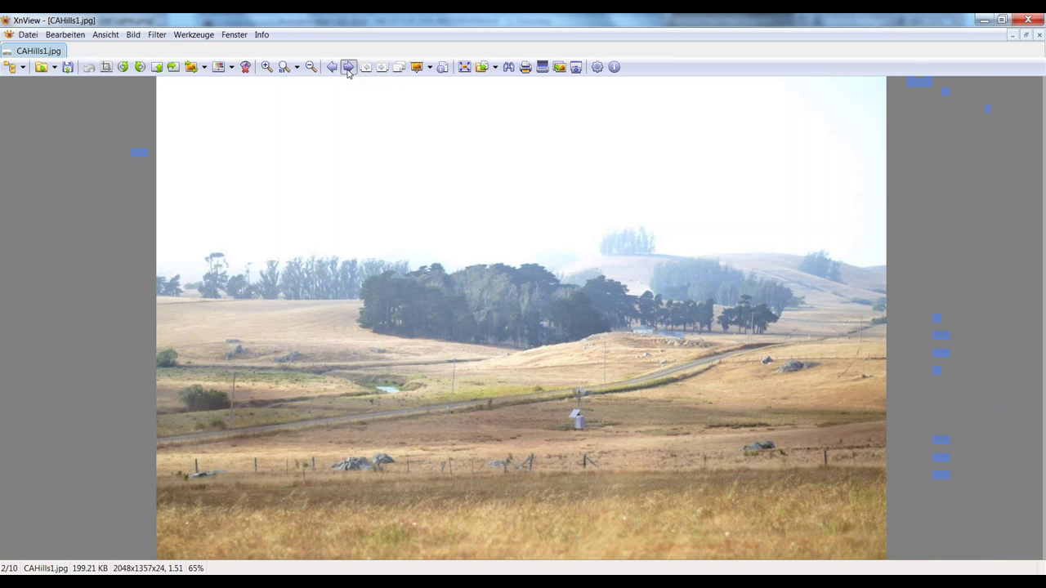
click(348, 67)
click(348, 67)
click(348, 67)
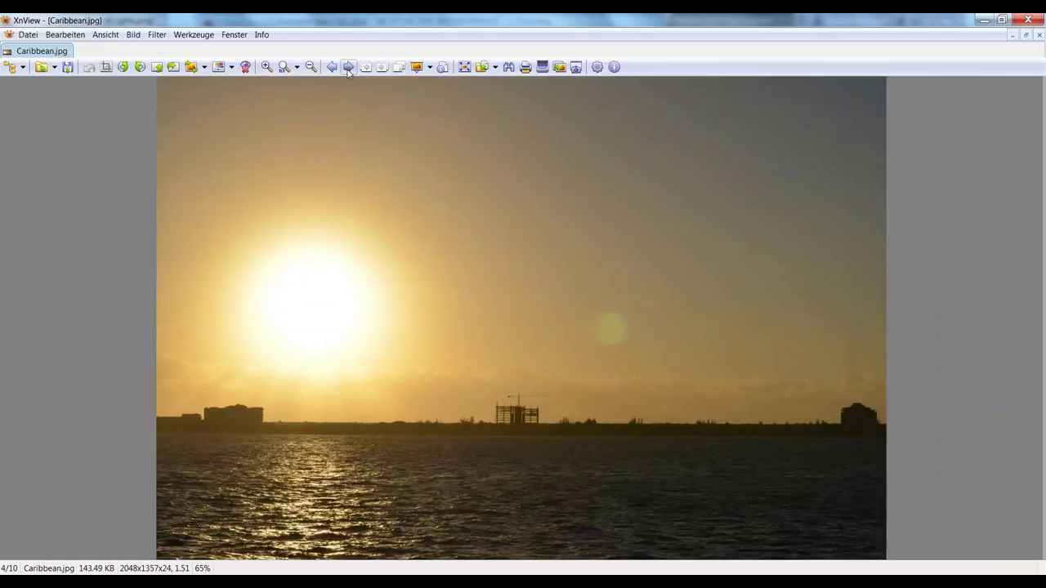
click(348, 67)
click(348, 67)
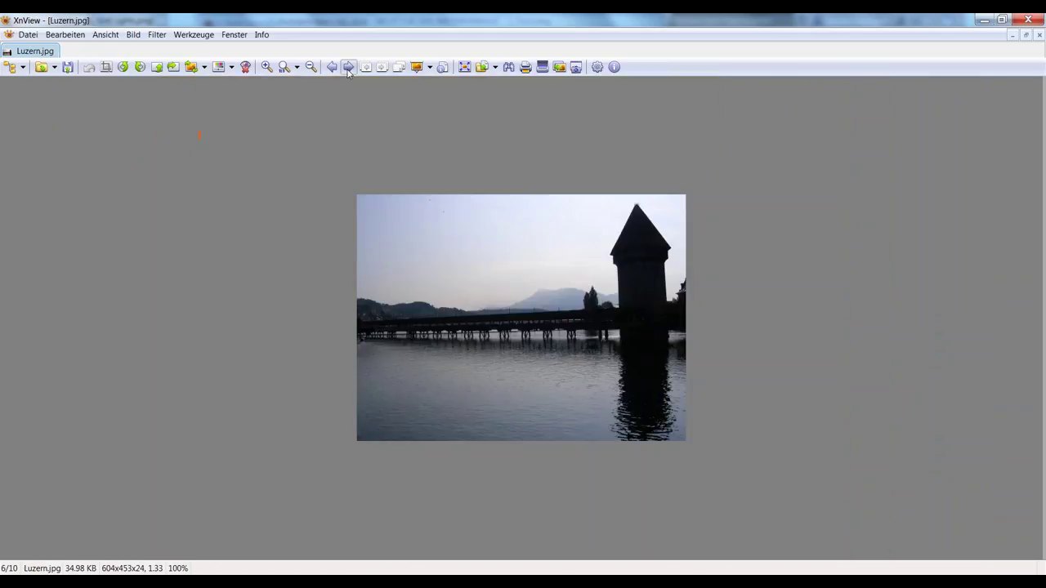
click(349, 67)
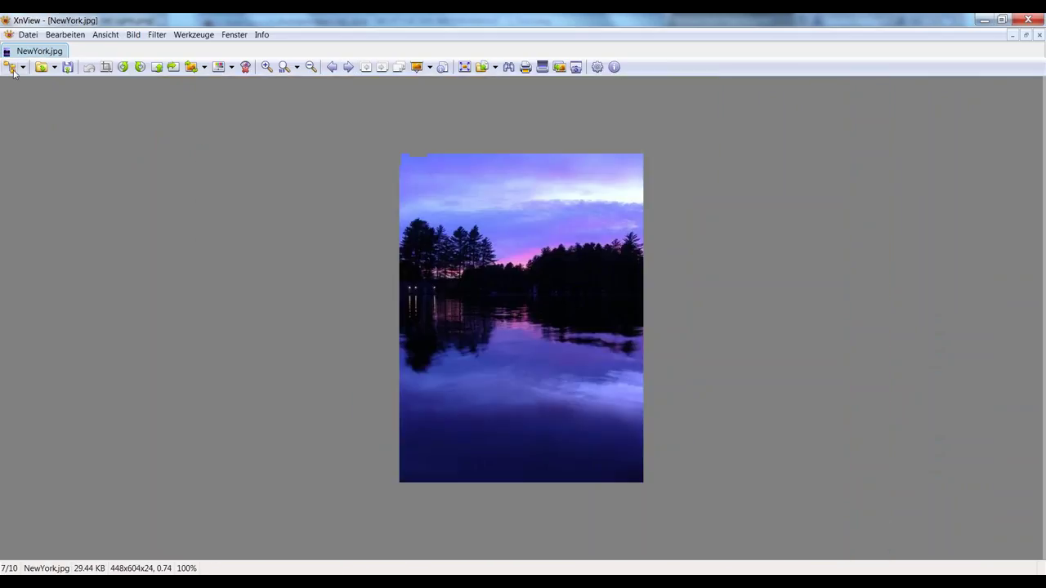
Go back through the table renders to Custom BG Image.png, then minimize XnView.
click(12, 69)
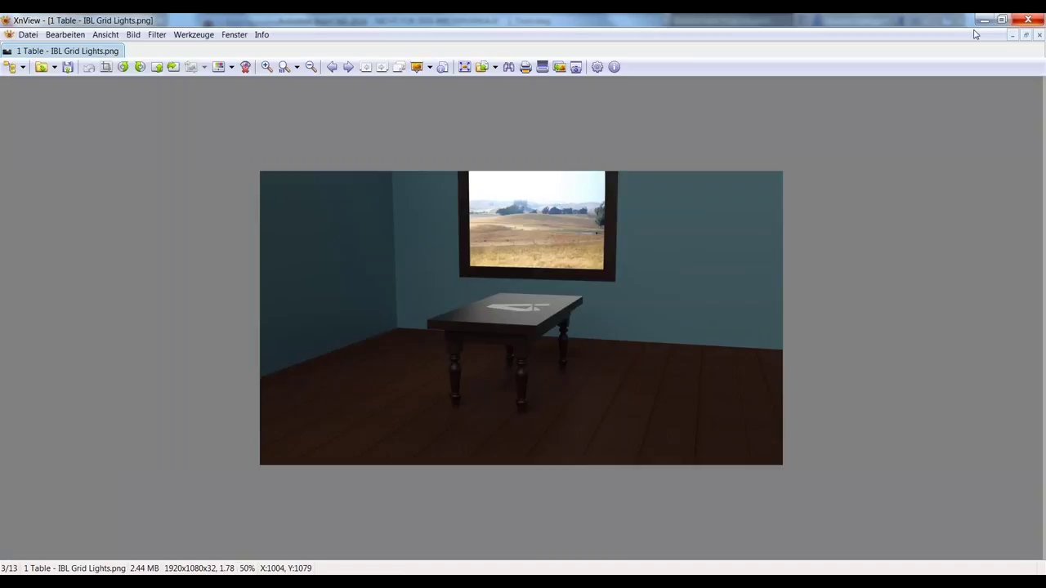
click(332, 67)
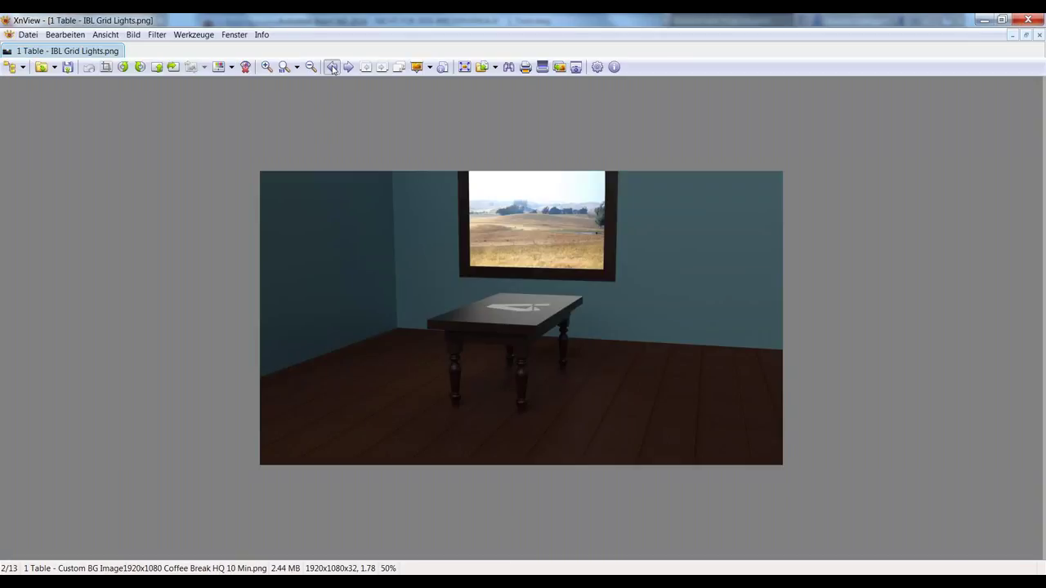
click(334, 68)
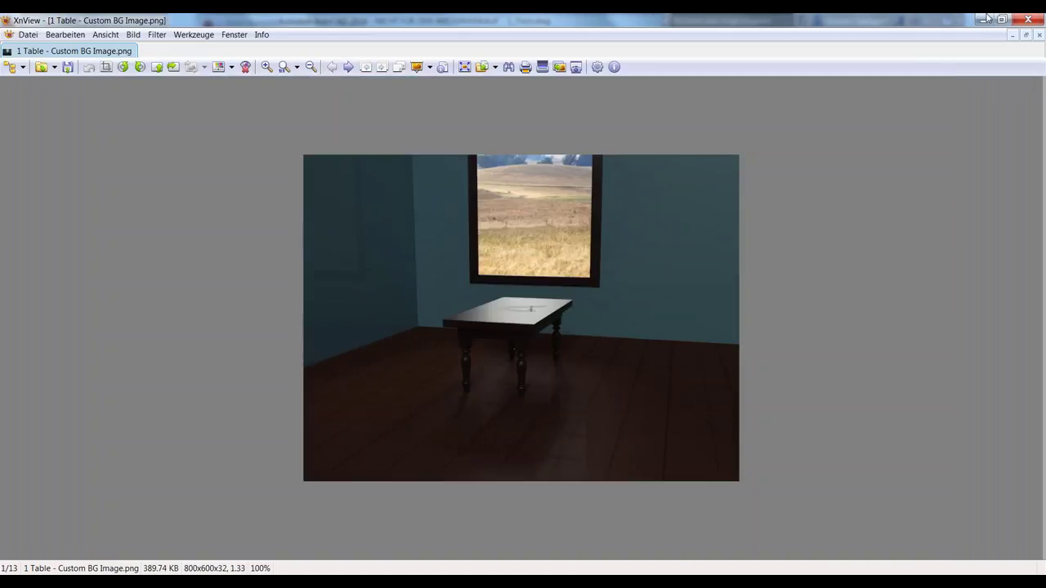
click(983, 22)
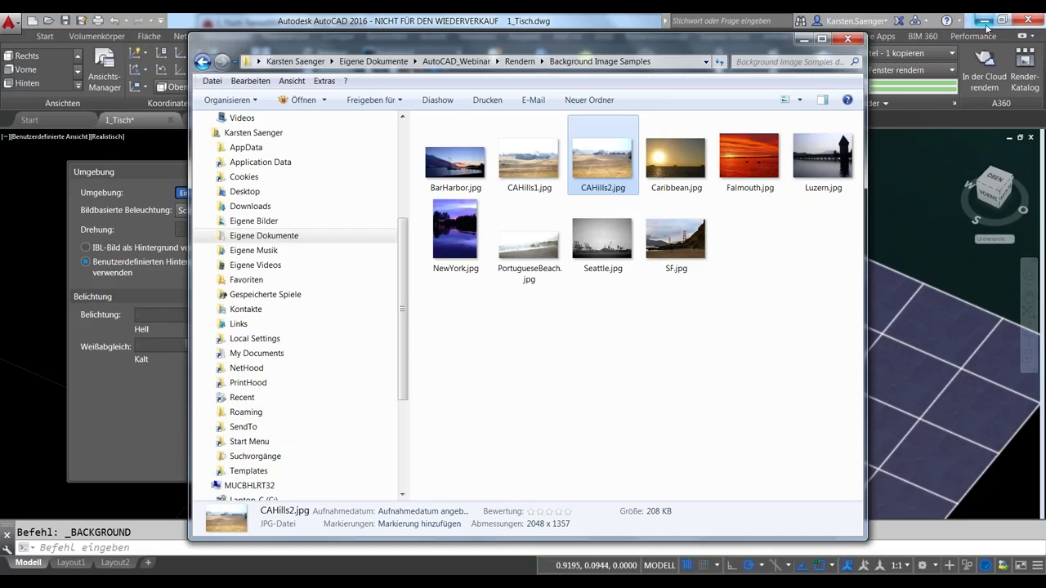
Close the image folder window, then zoom out and orbit to show the whole teal-walled room.
click(801, 38)
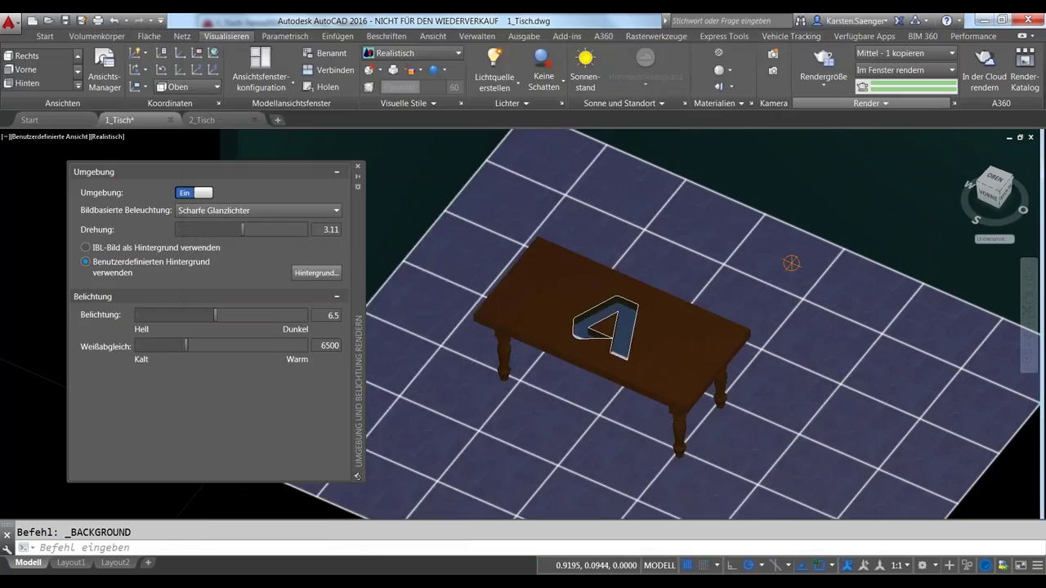
scroll(678, 312, down, 5)
shift+middle_drag(677, 307, 609, 316)
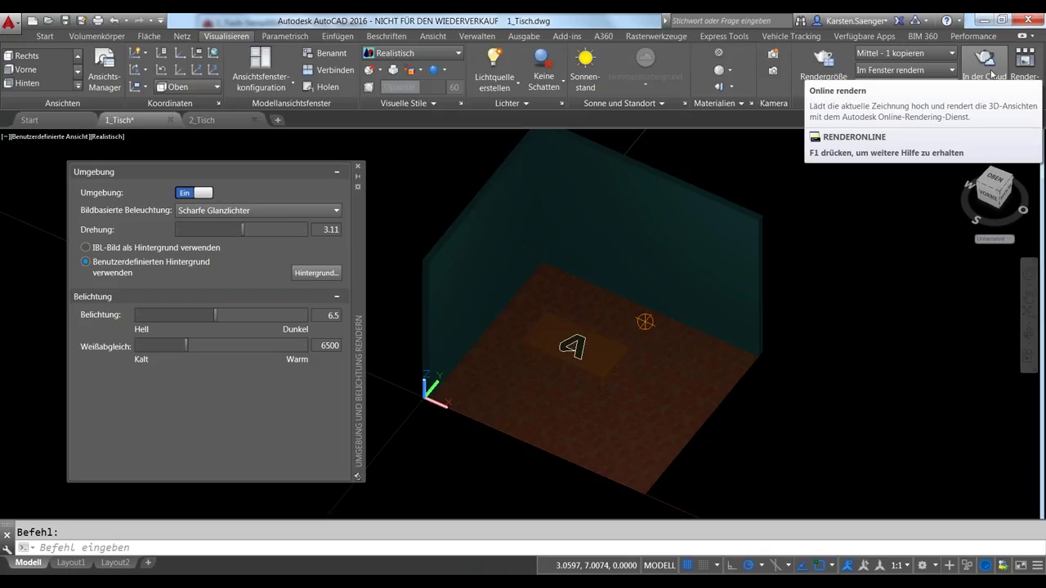
Save 1_Tisch.dwg and submit all its model views for A360 cloud rendering.
click(990, 73)
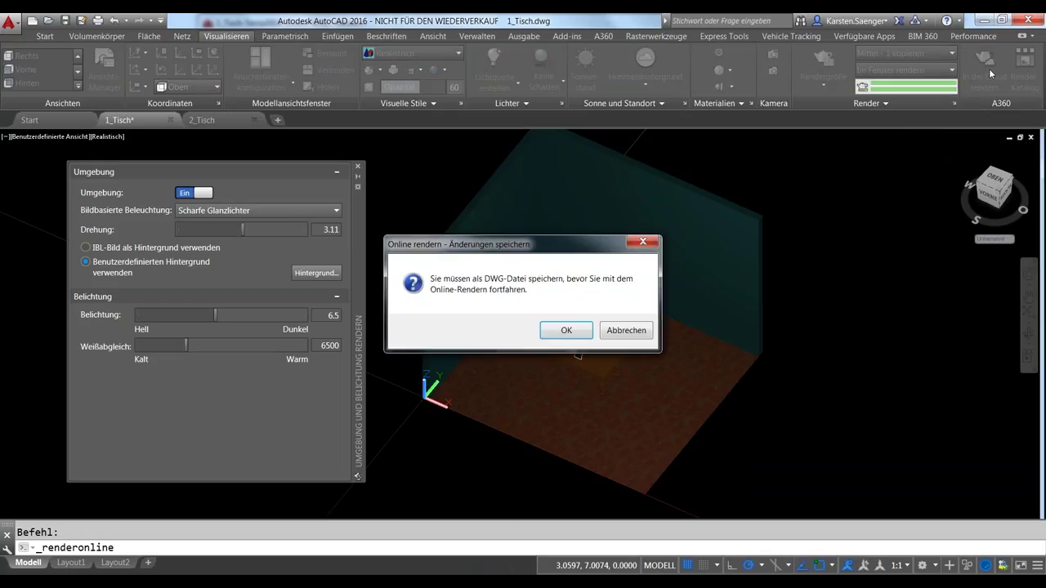
click(636, 332)
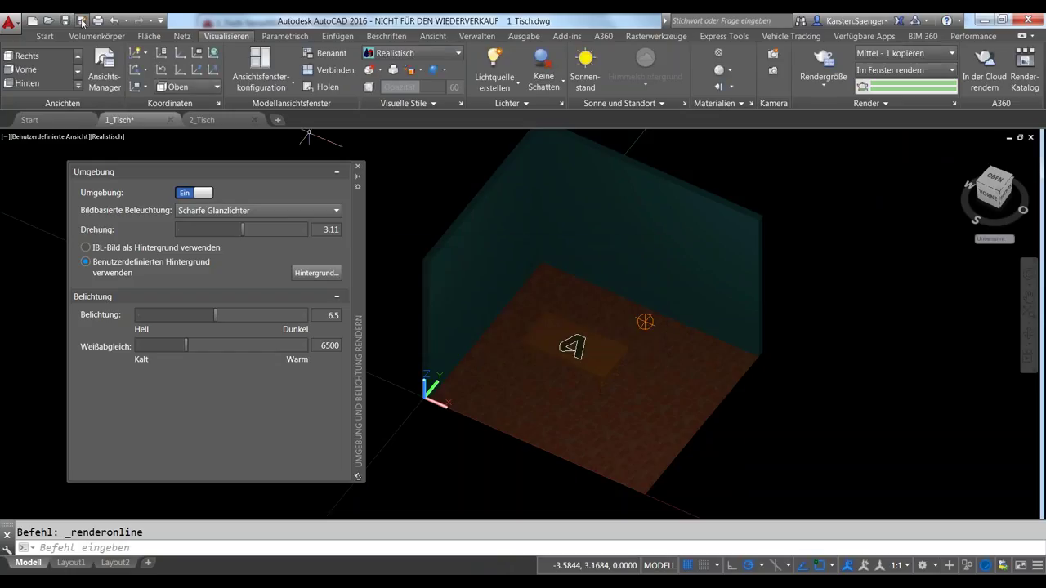
click(65, 23)
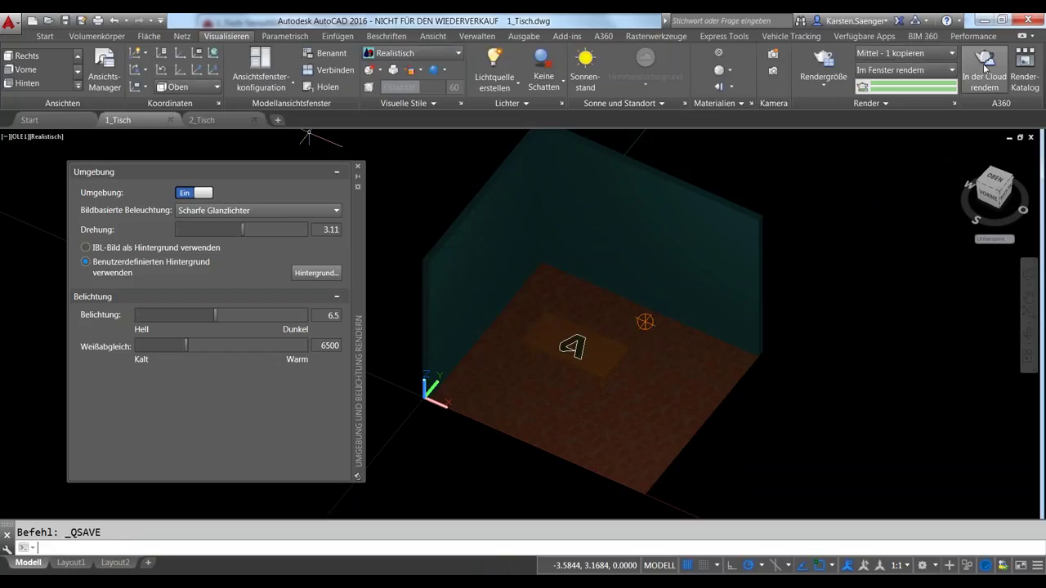
click(985, 69)
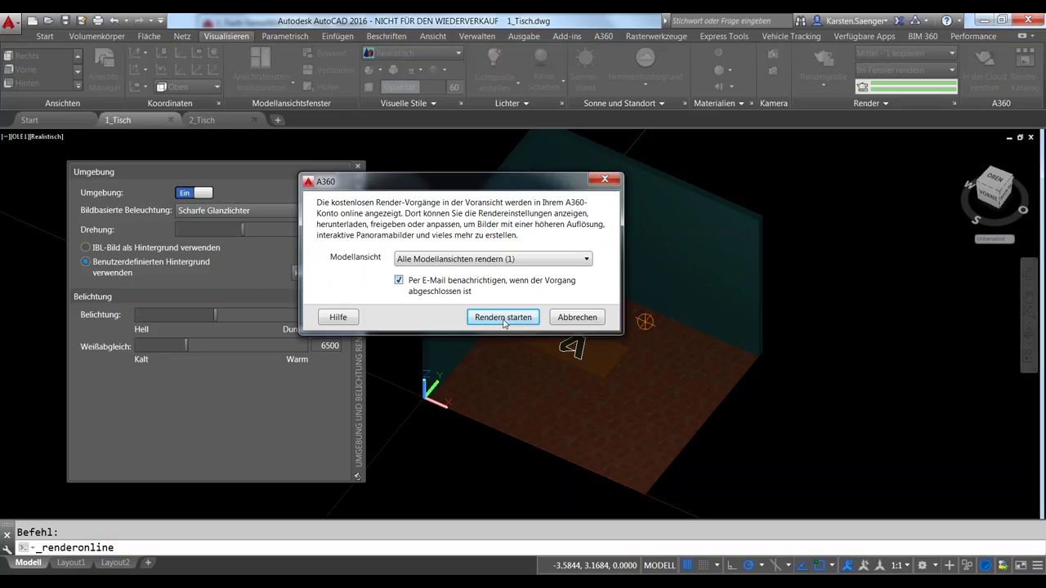
click(502, 317)
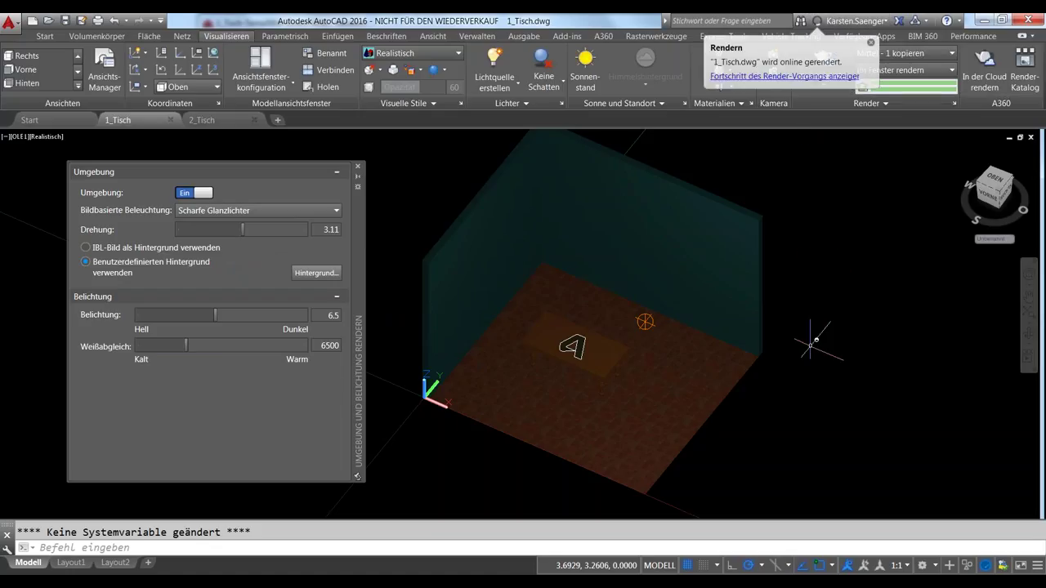
Open the render progress page, move Chrome higher, and view the Eigene Renderings gallery.
click(758, 76)
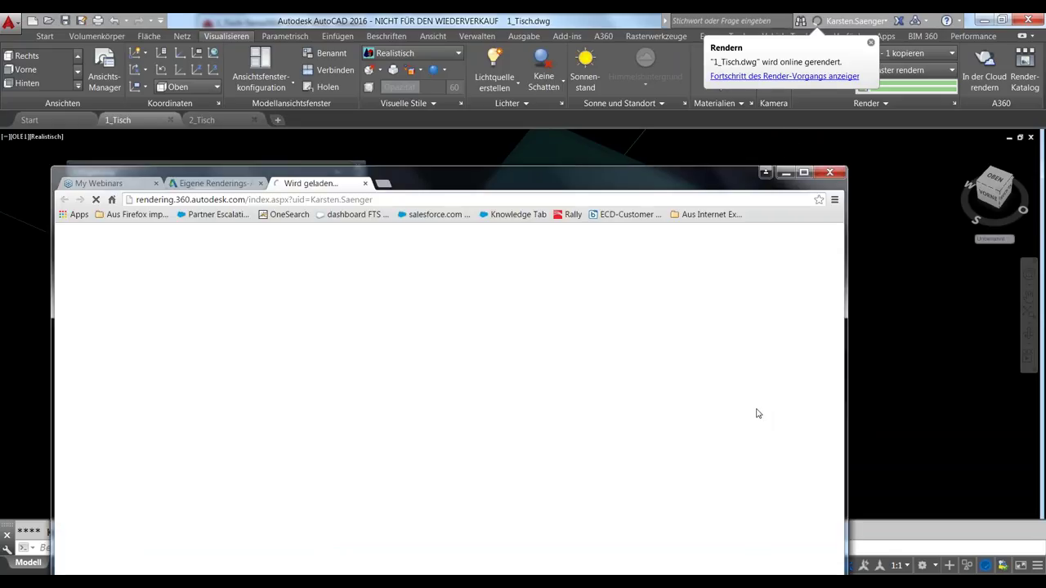
drag(608, 183, 663, 40)
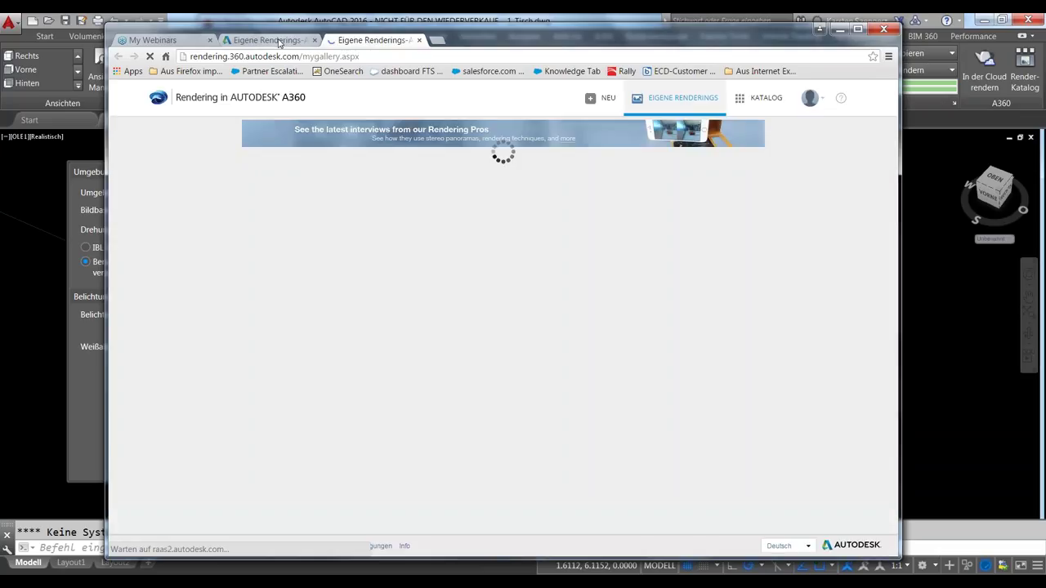
click(276, 43)
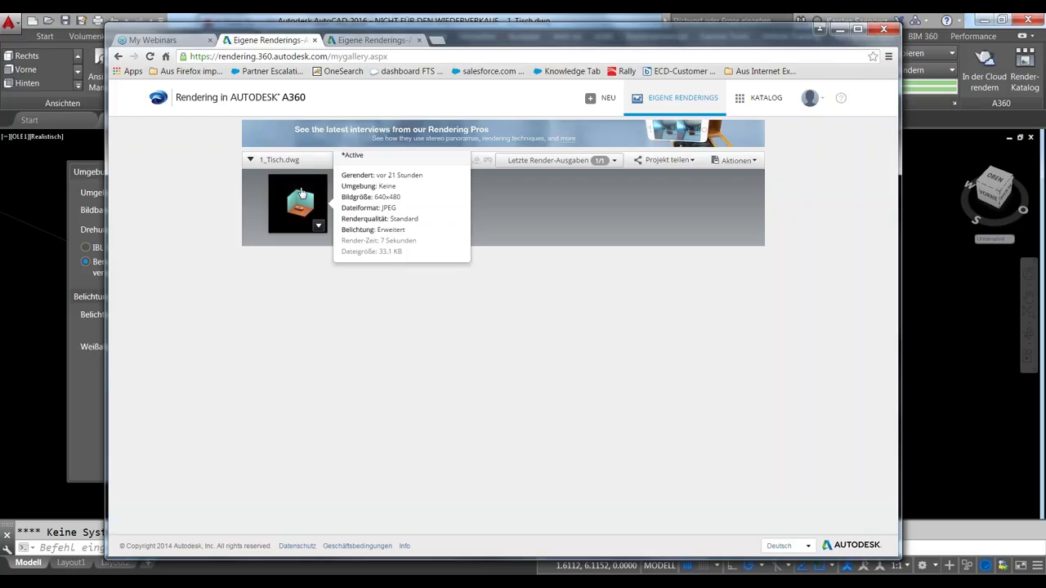
Inspect the thumbnail menu, Projekt teilen, Aktionen and Letzte Render-Ausgaben options for 1_Tisch.dwg.
mouse_move(297, 204)
click(319, 228)
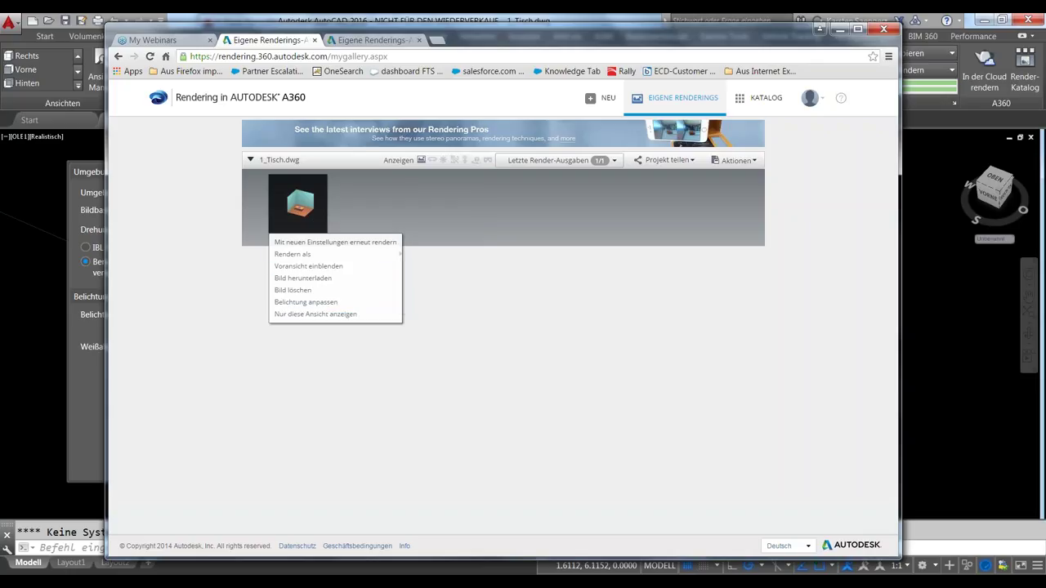
click(518, 209)
click(688, 162)
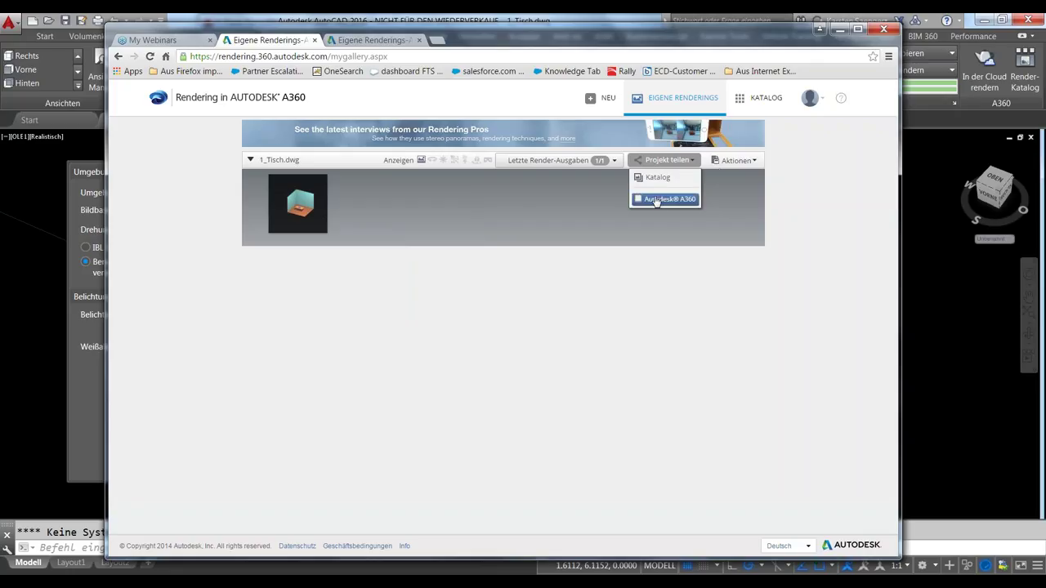
click(752, 163)
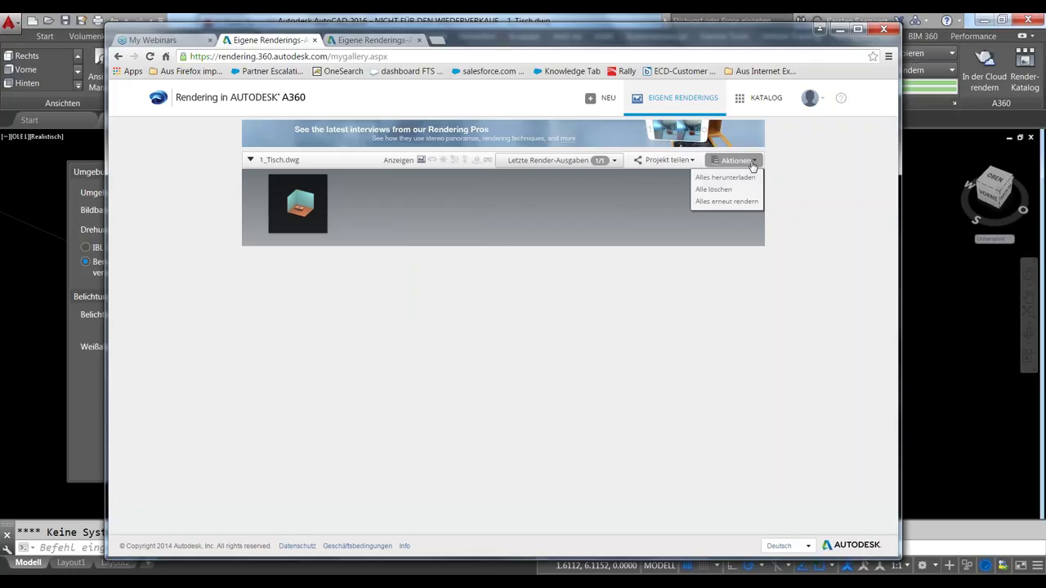
click(622, 164)
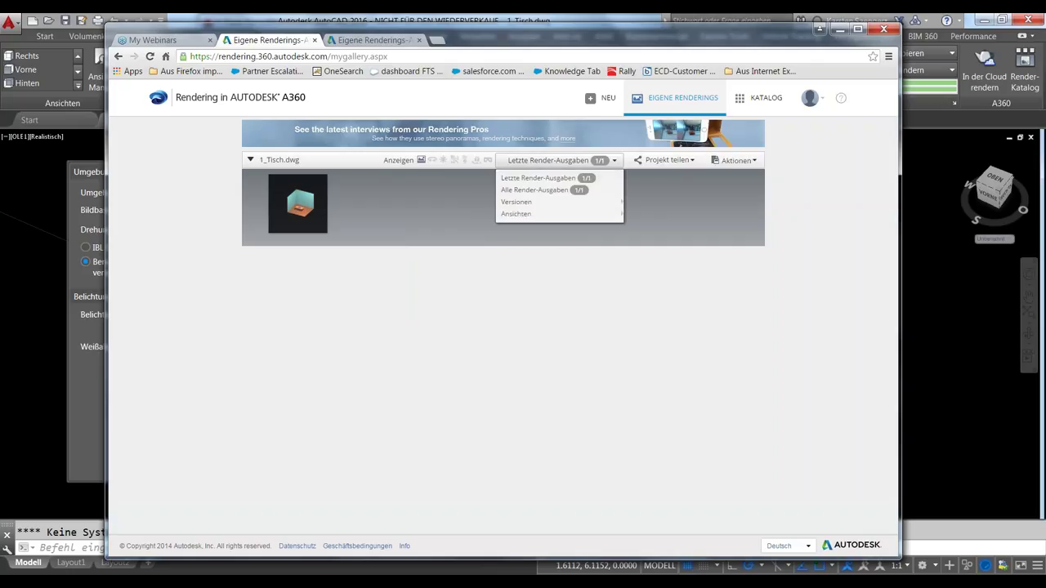
click(422, 183)
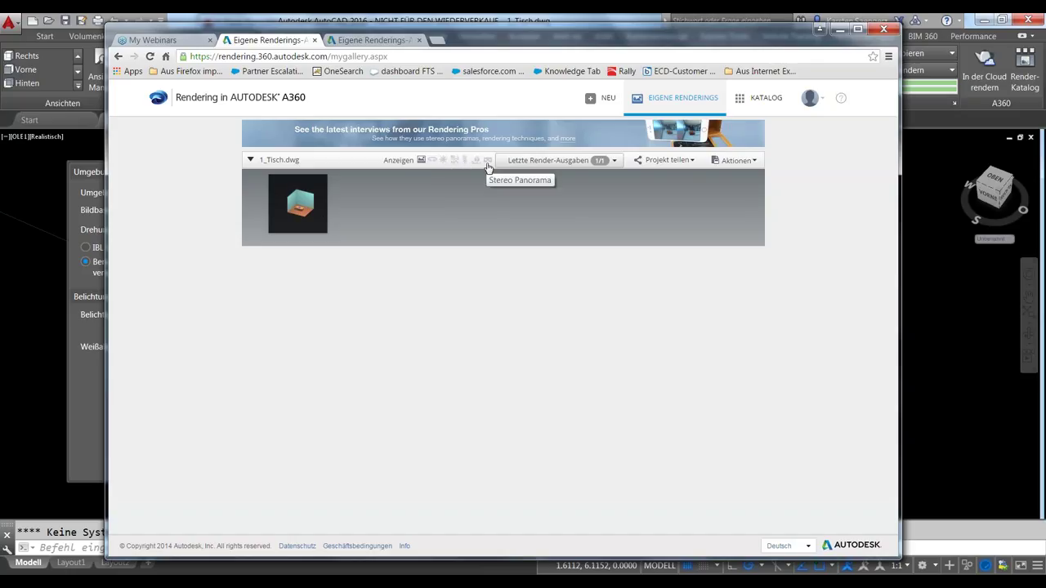
Reposition and narrow the Chrome window, recheck sharing options, then minimize Chrome.
drag(476, 42, 482, 34)
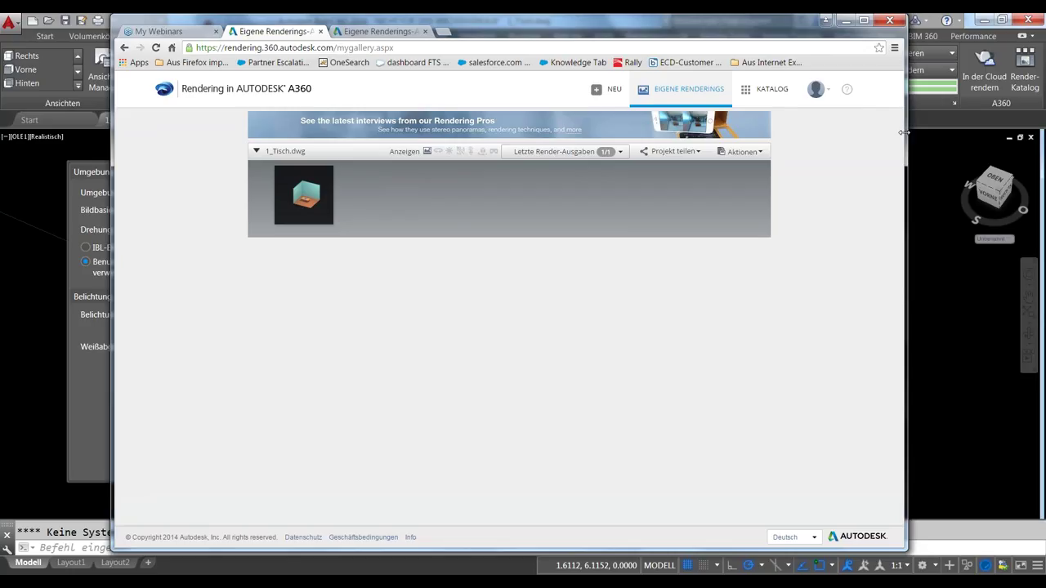
drag(903, 133, 909, 136)
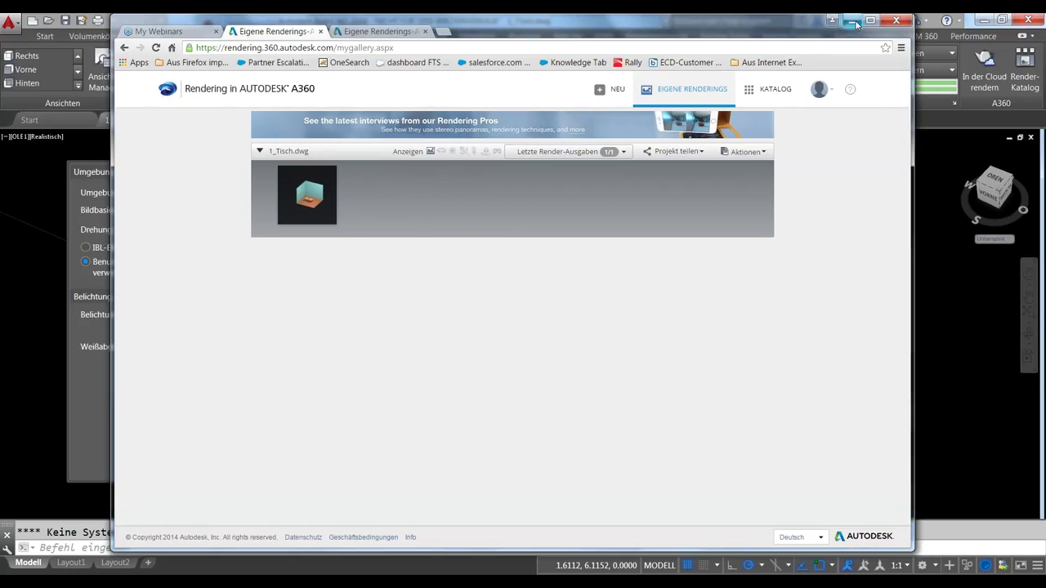
drag(791, 25, 773, 49)
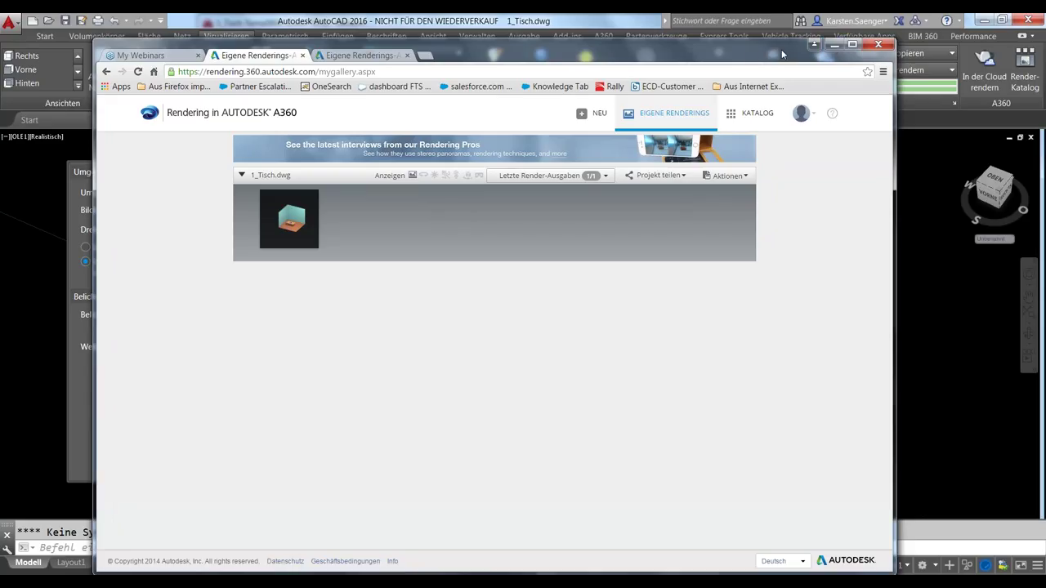
drag(778, 49, 772, 35)
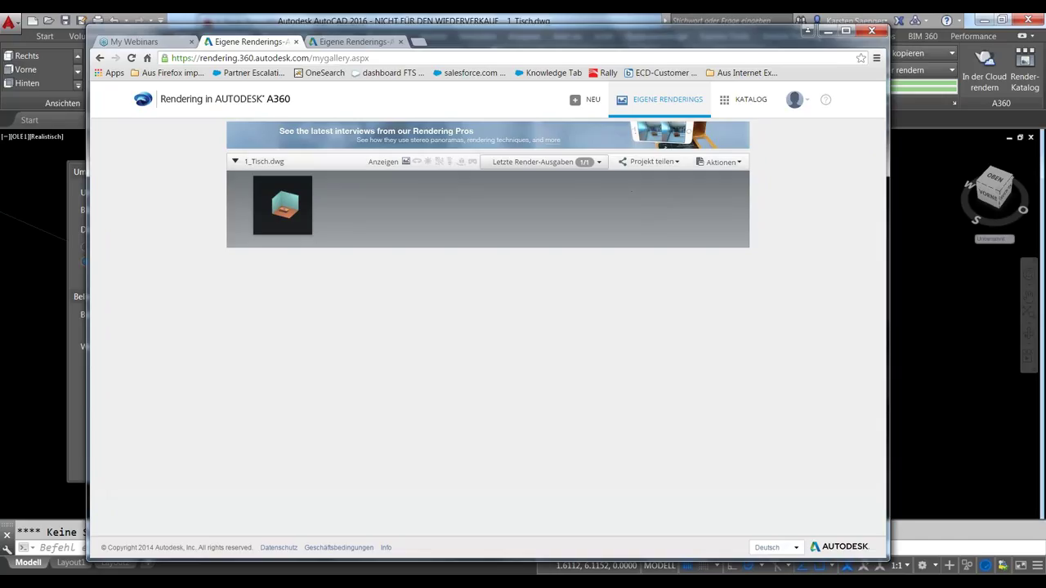
click(653, 163)
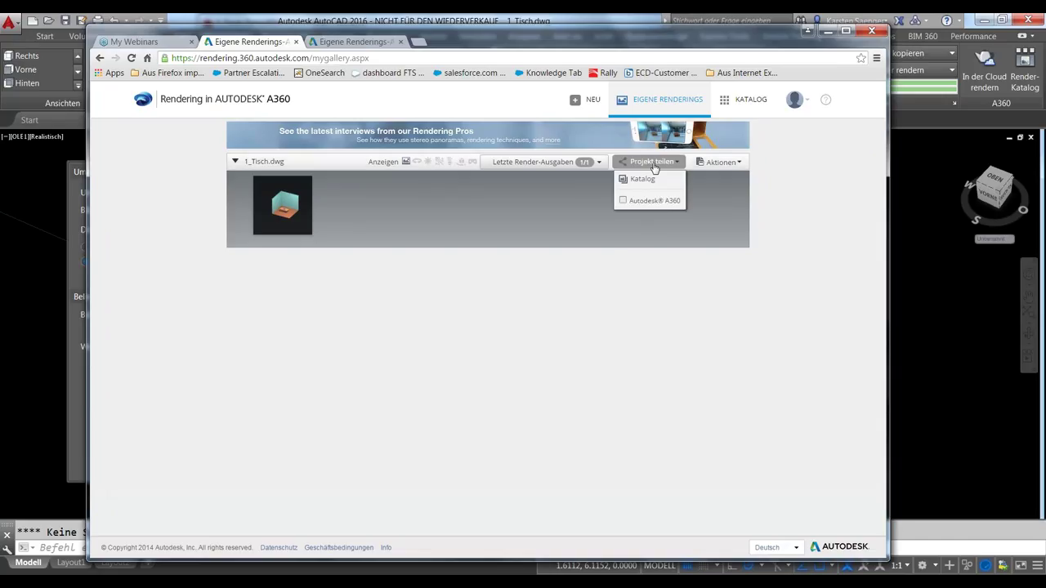
click(825, 32)
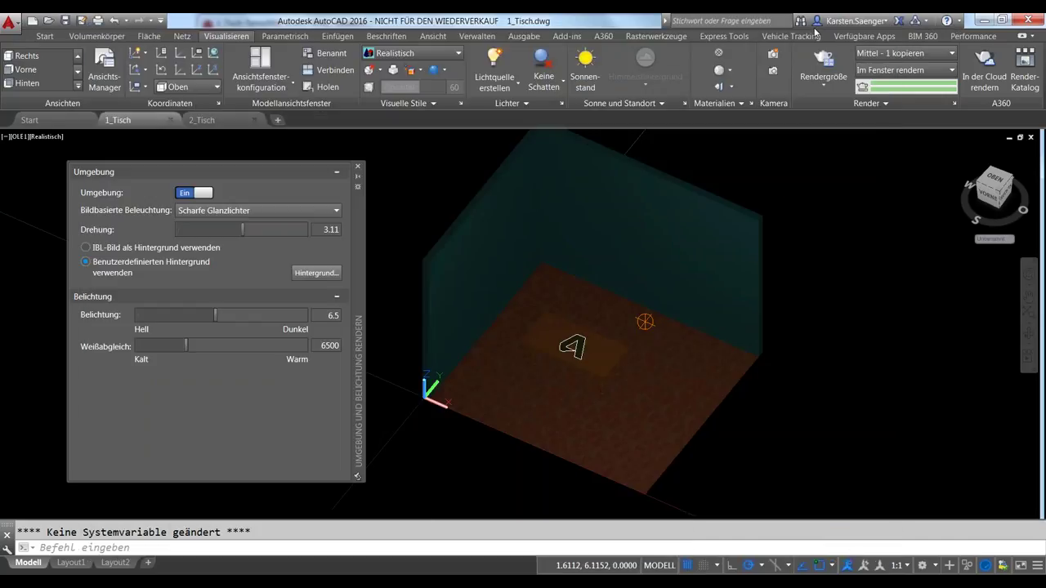
Orbit the room, then check the Rendergröße list and IBL presets, keeping Scharfe Glanzlichter.
mouse_move(768, 278)
shift+middle_down()
mouse_move(776, 280)
mouse_move(763, 303)
shift+middle_up()
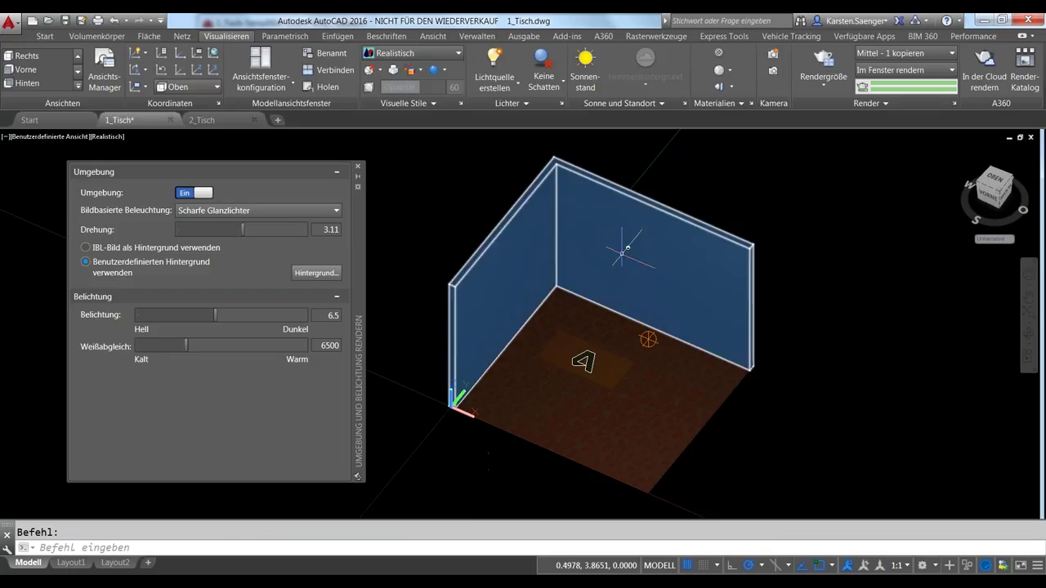
scroll(600, 370, up, 2)
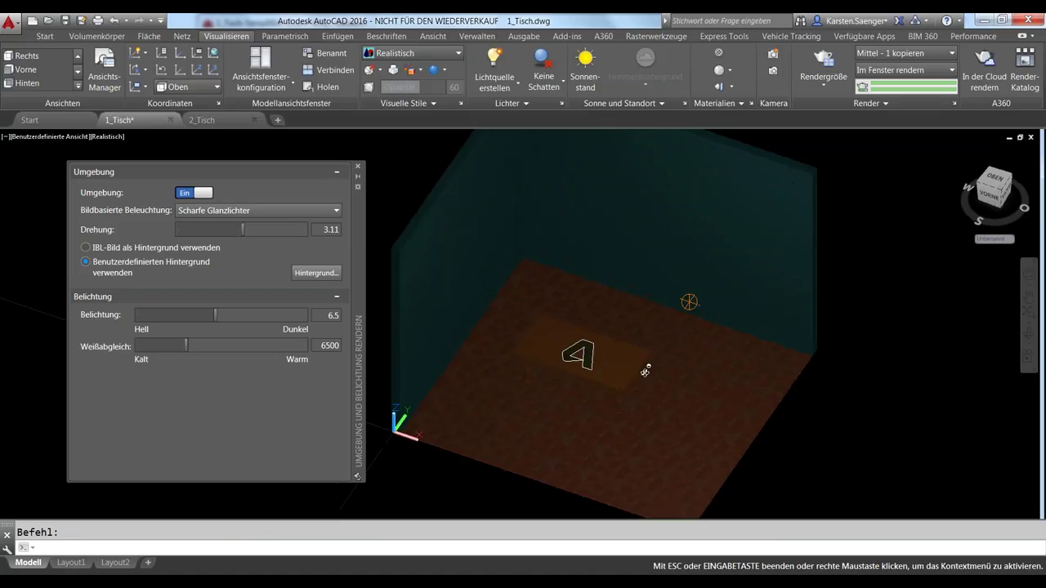
click(832, 87)
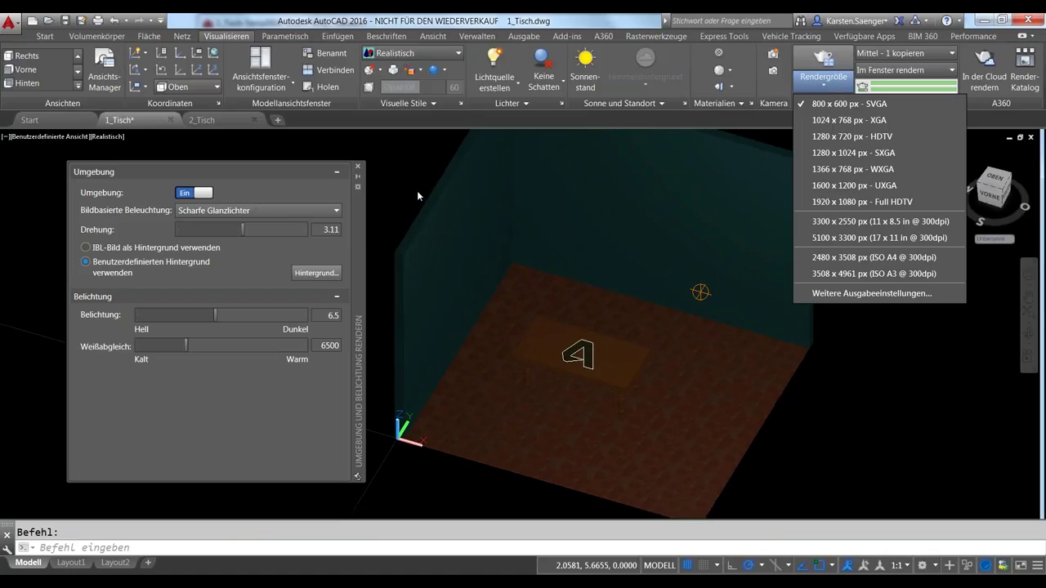
click(318, 214)
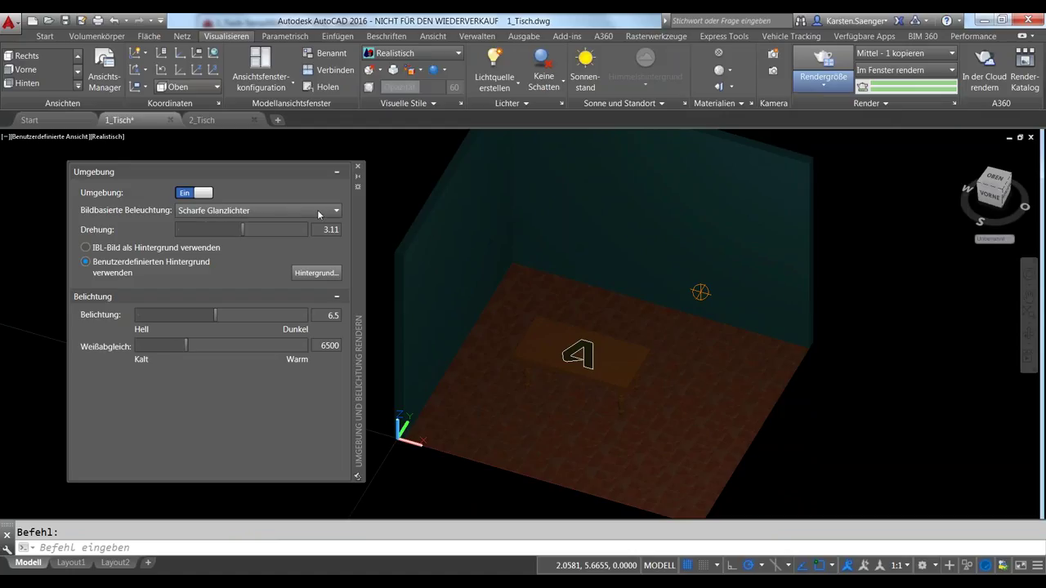
click(318, 214)
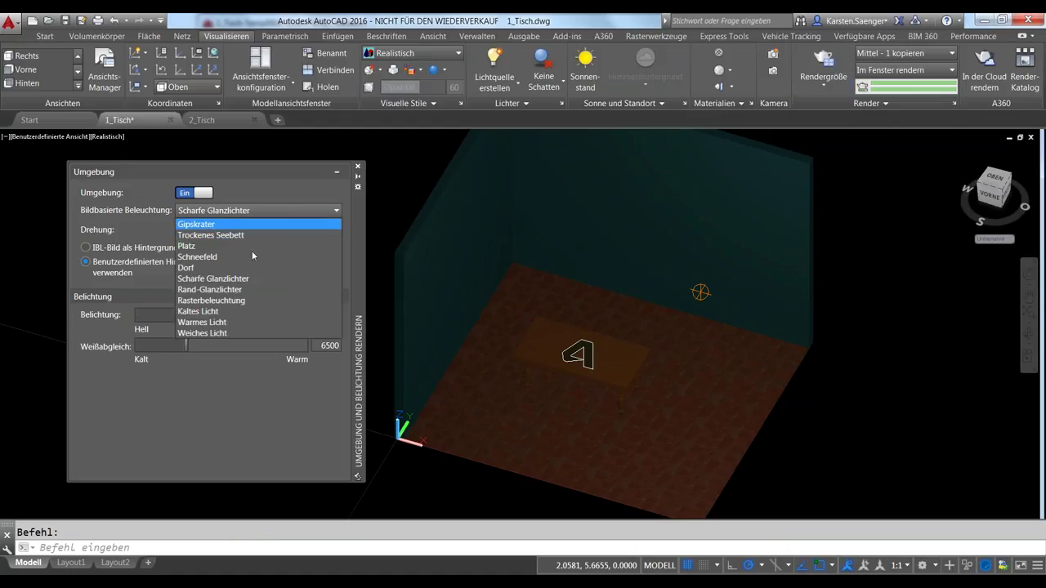
click(364, 304)
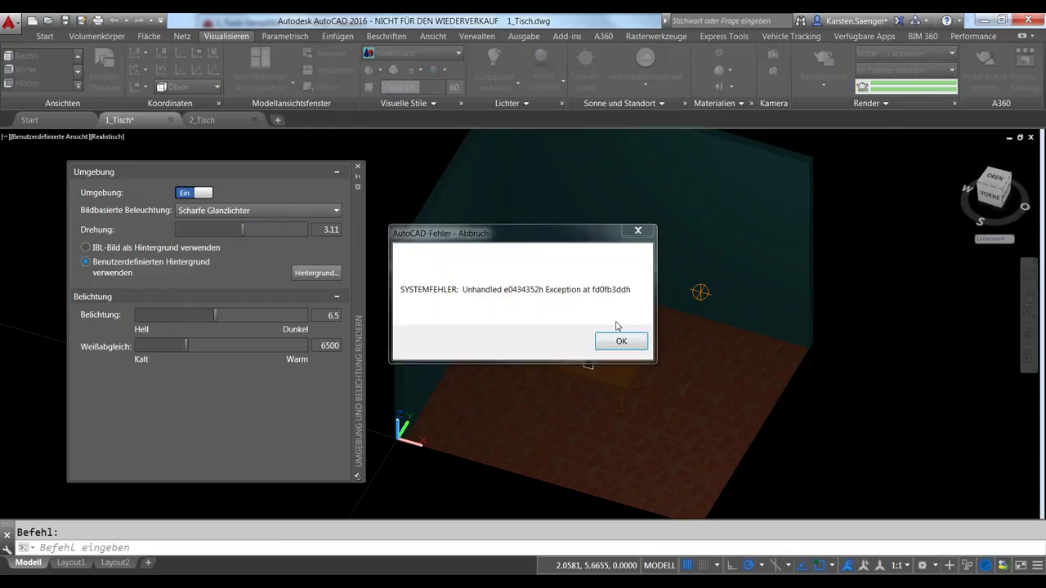
Acknowledge the SYSTEMFEHLER crash, answer the save prompt, send the Fehlerbericht, and hide the browser.
click(621, 341)
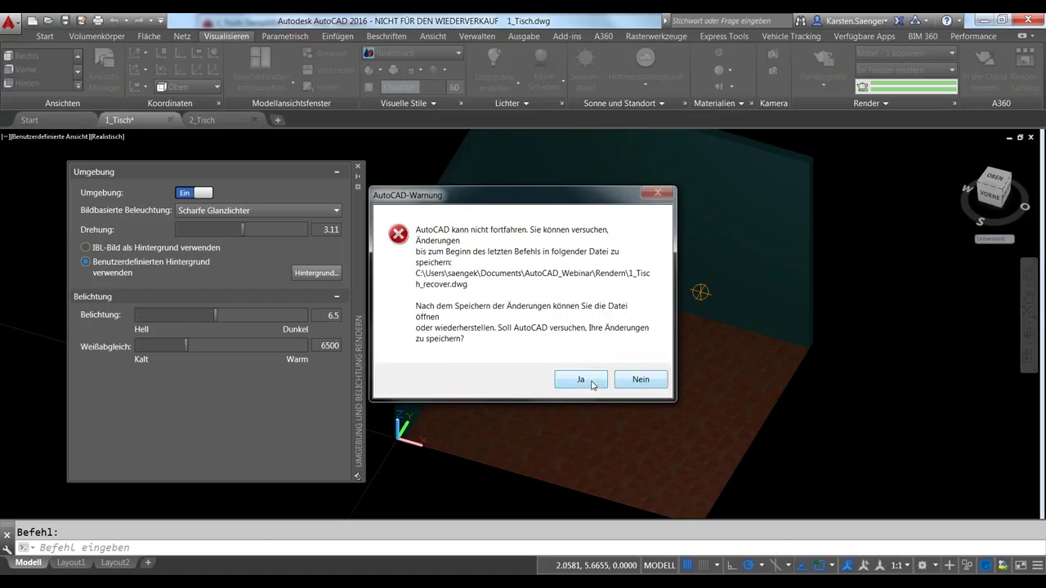
click(630, 382)
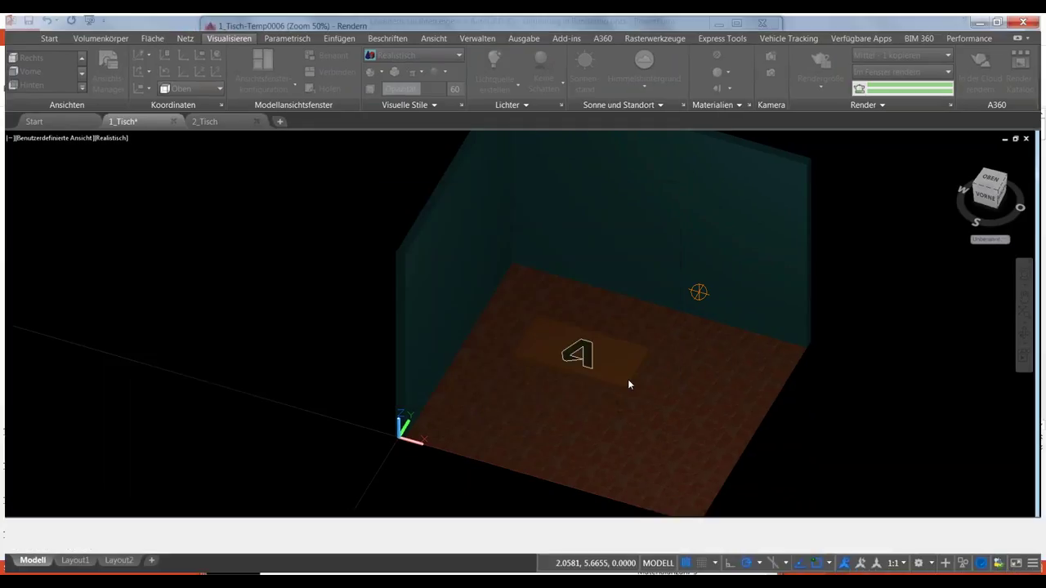
key(Return)
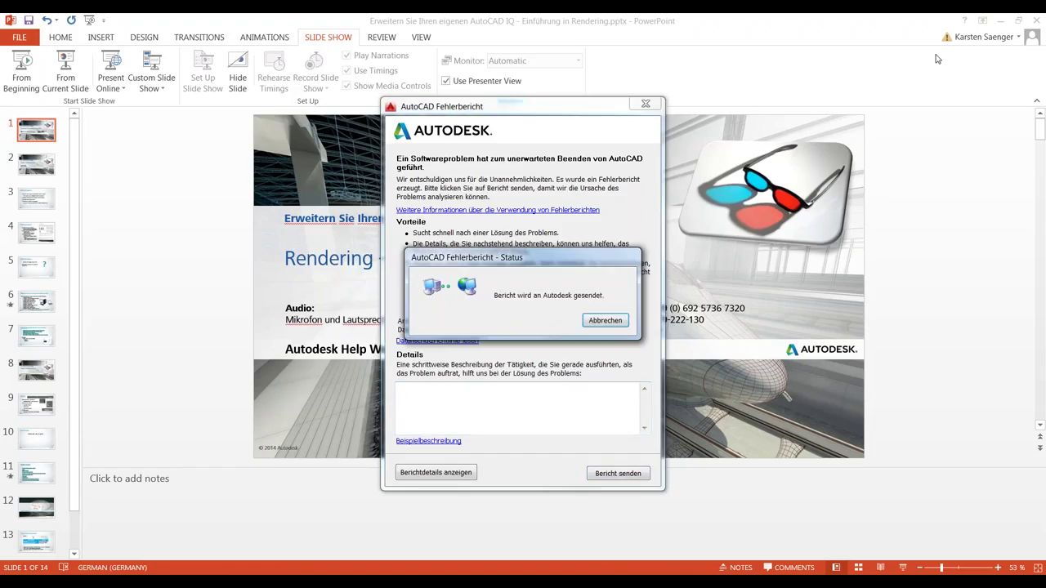
drag(562, 245, 818, 106)
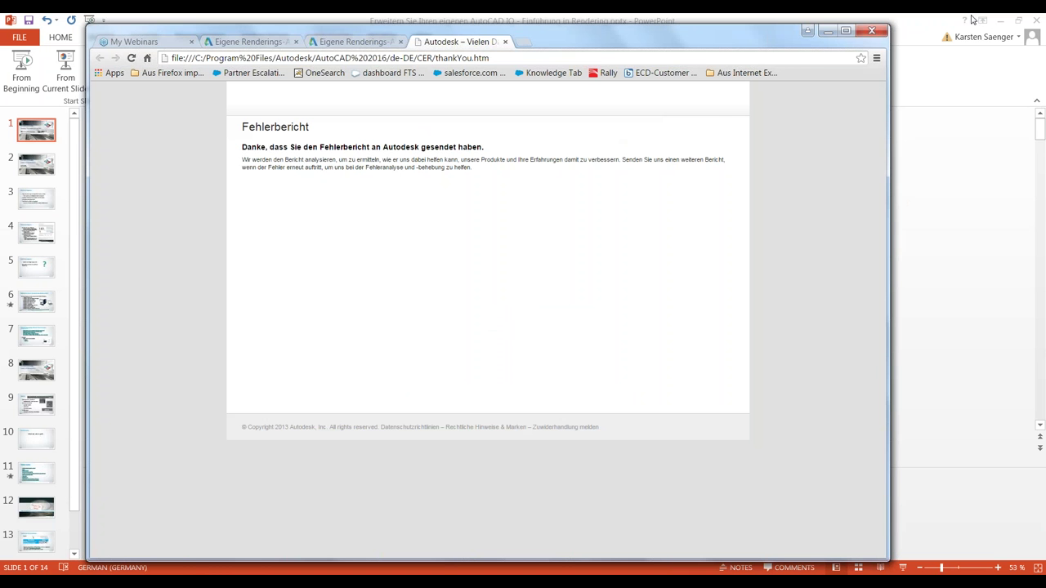
click(997, 24)
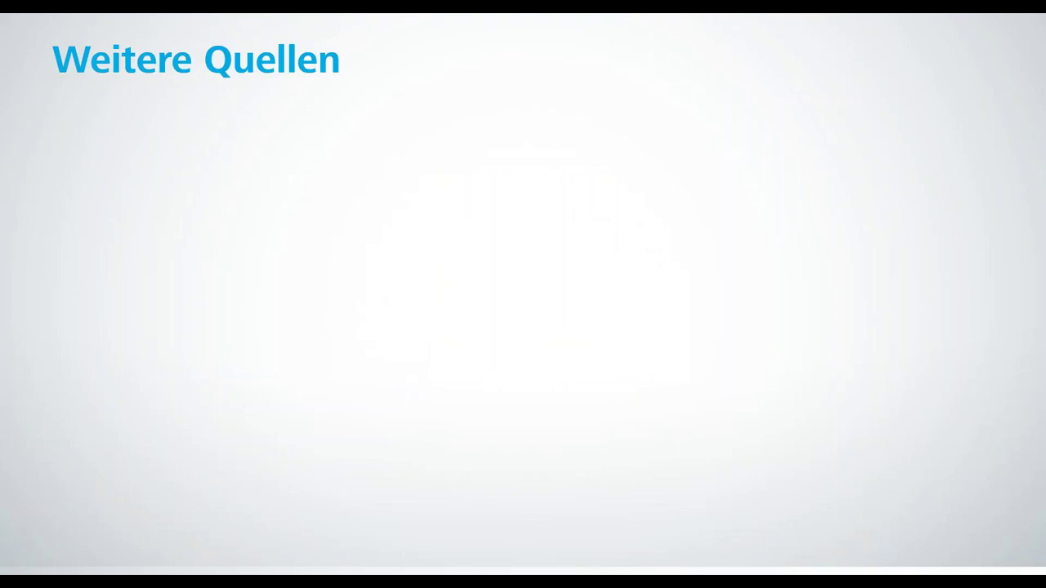
key(alt+Tab)
key(alt+Tab)
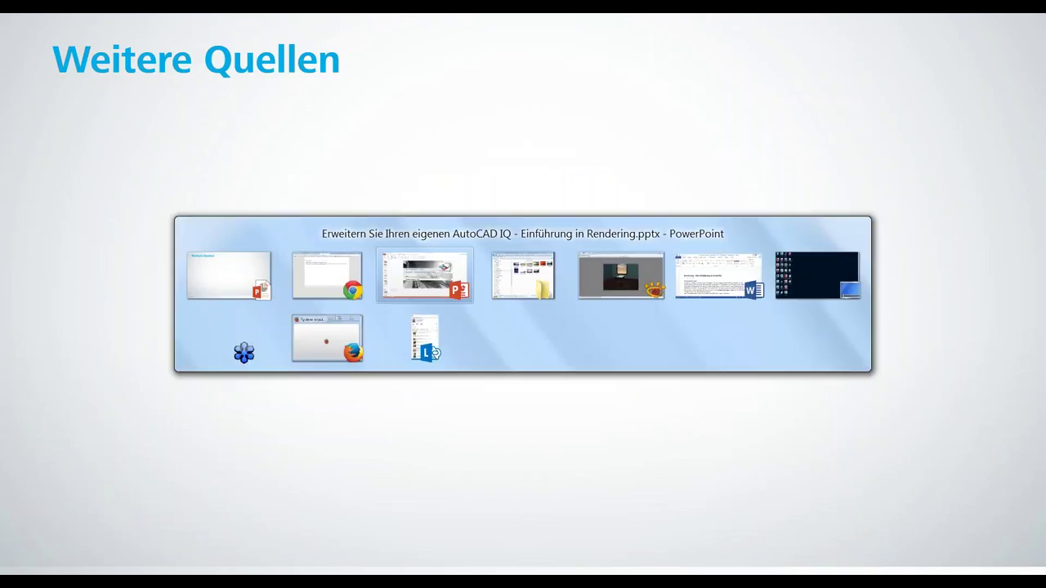
Start AutoCAD 2016 again from Start > All Programs > Autodesk > AutoCAD 2016.
key(alt+shift+Tab)
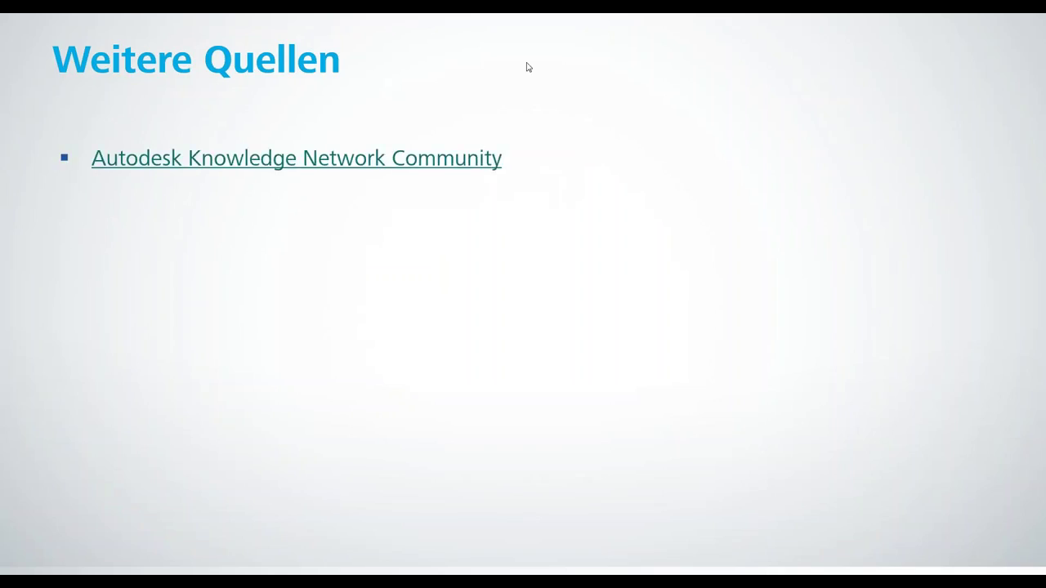
key(alt+Tab)
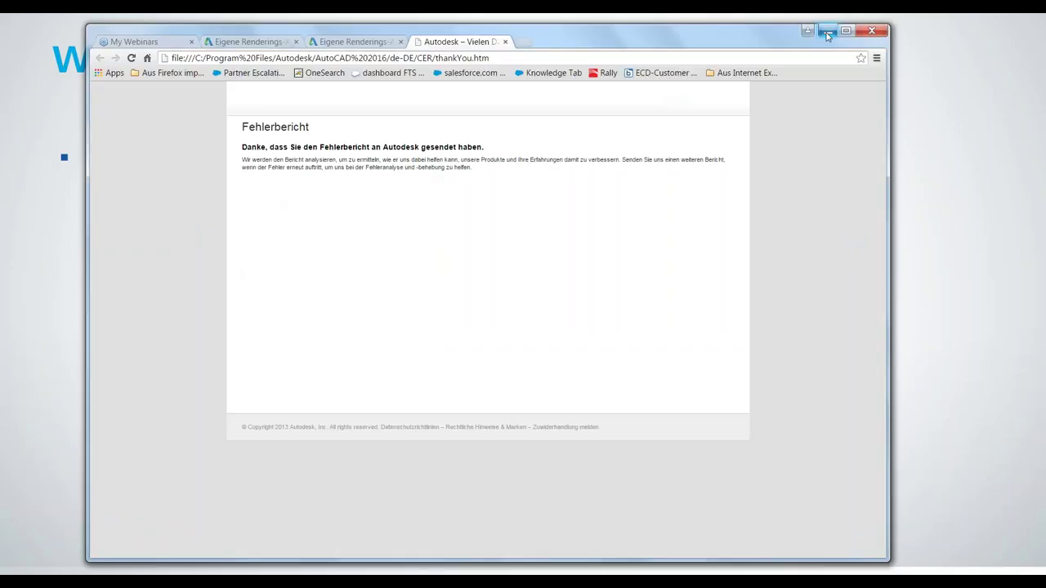
click(3, 572)
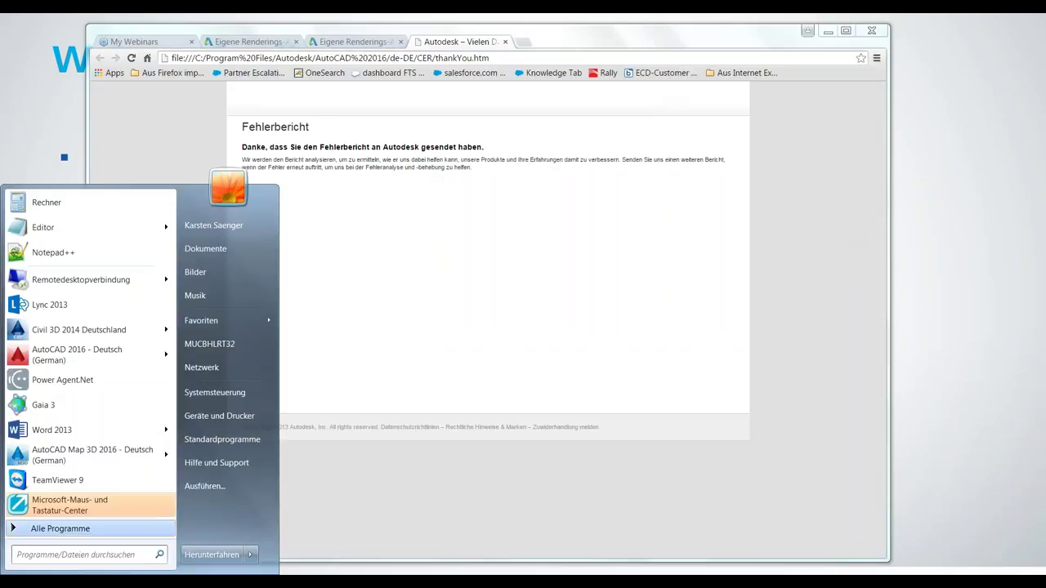
click(61, 529)
click(49, 446)
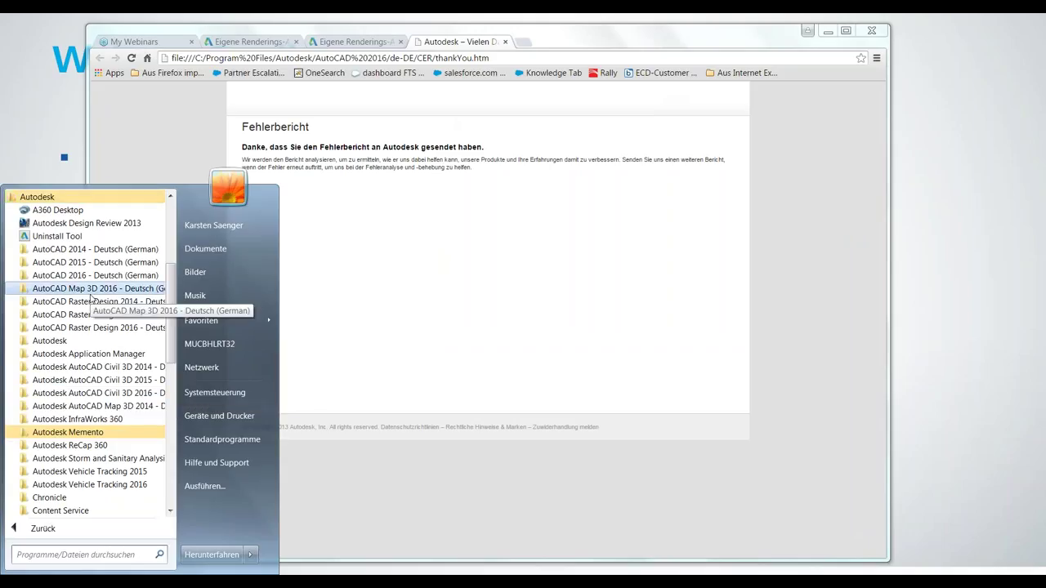
click(90, 293)
click(89, 288)
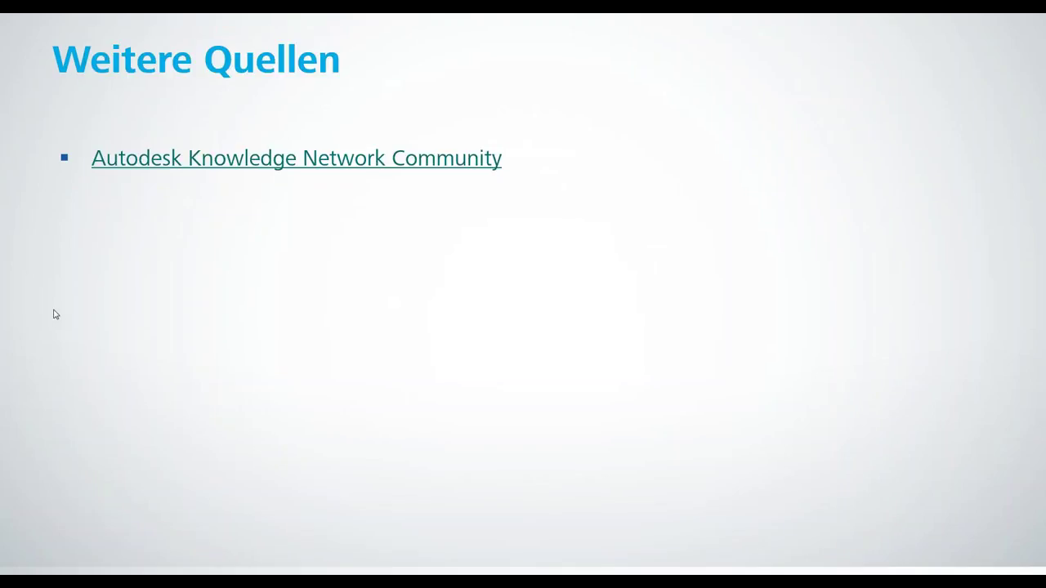
Go back to the Weitere Quellen slide and reveal the Autodesk Knowledge Network Community and Rendern links.
click(55, 314)
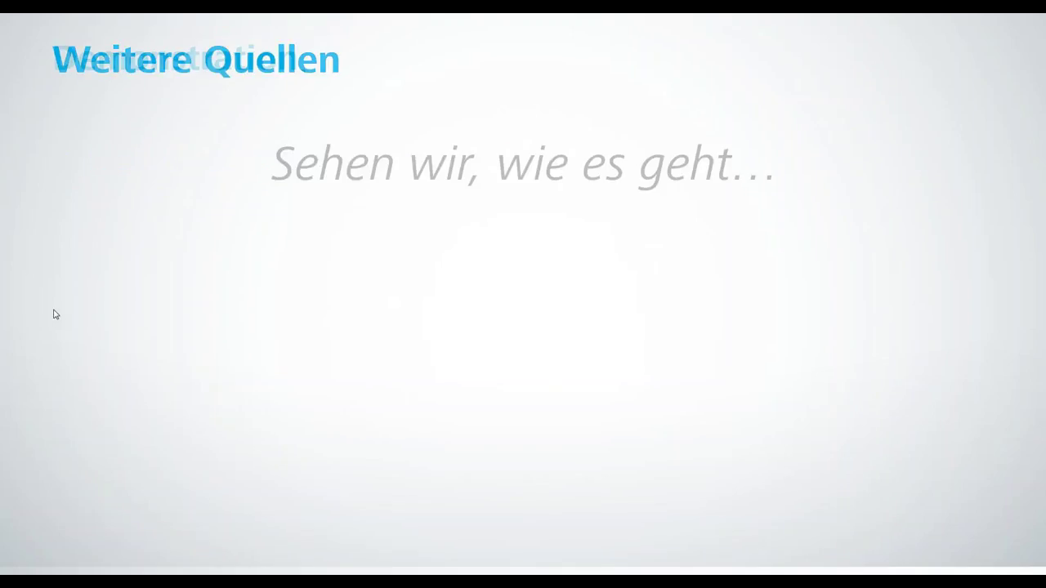
click(273, 304)
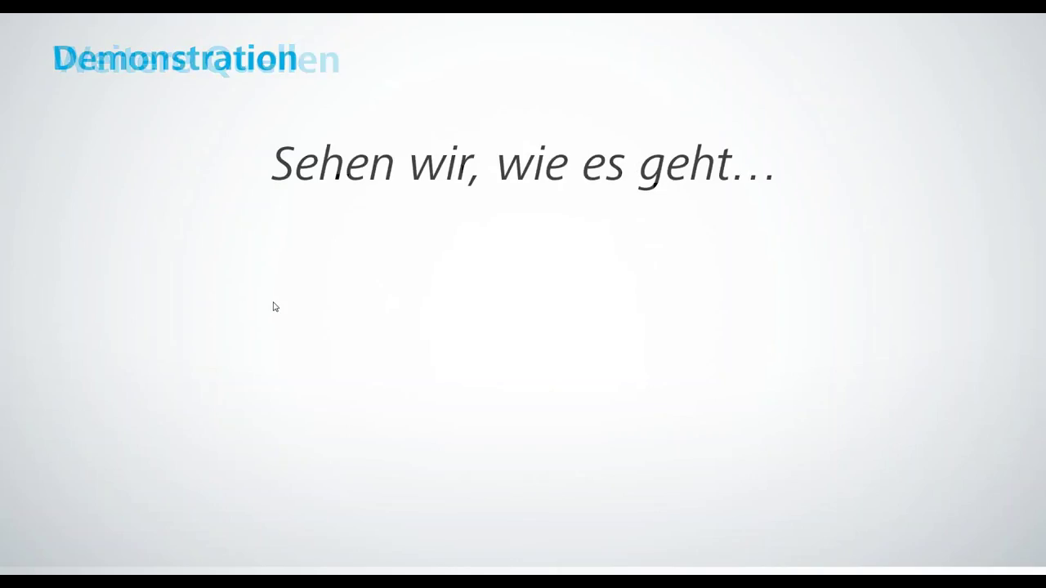
click(229, 273)
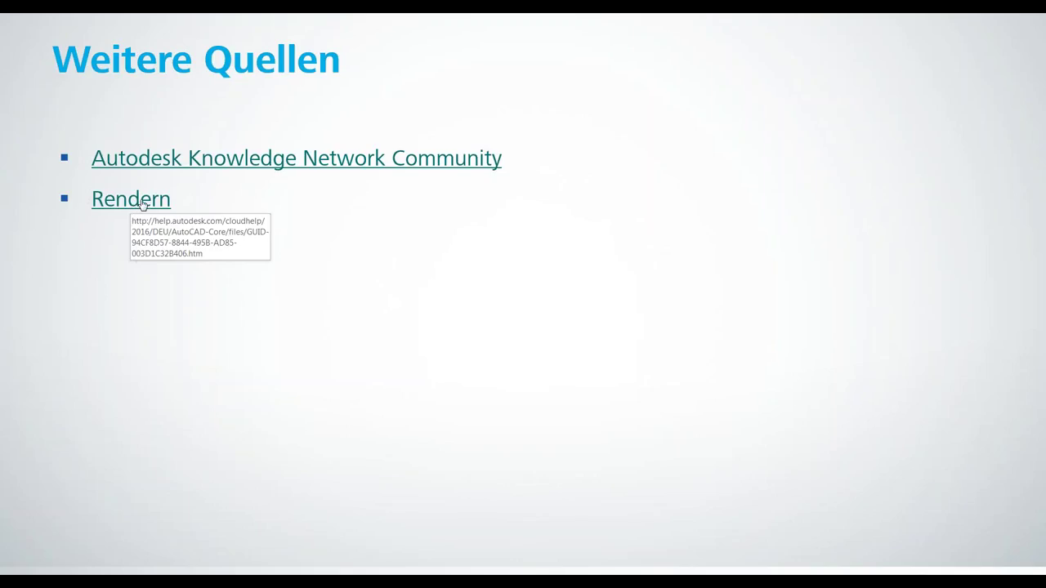
Animate in the remaining links, ending with 'AU: AutoCAD 3D Design From Concept to Completion'.
key(Right)
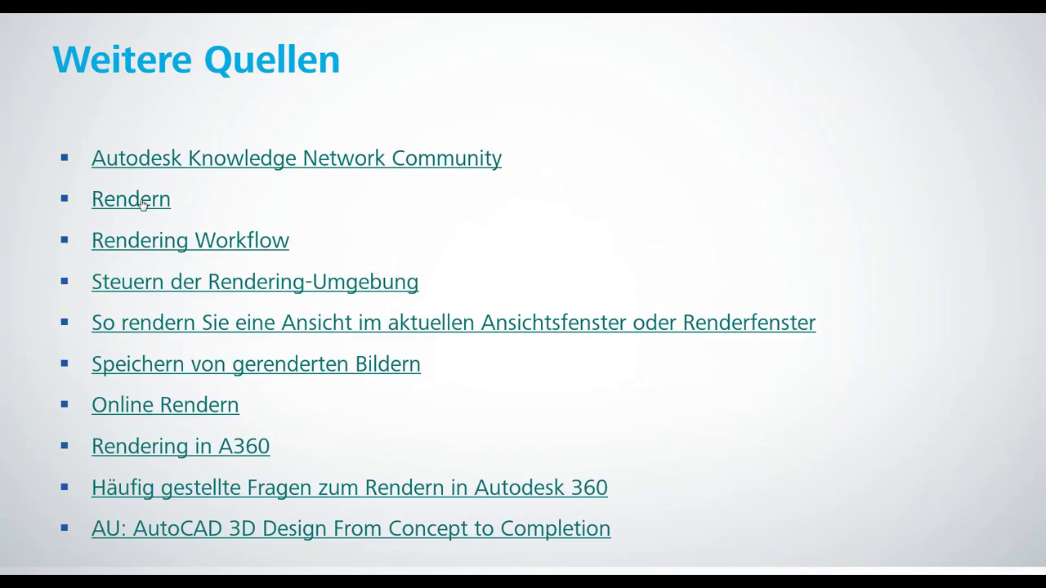
Advance through the final slides to Kommende Veranstaltungen and end the slide show.
key(Right)
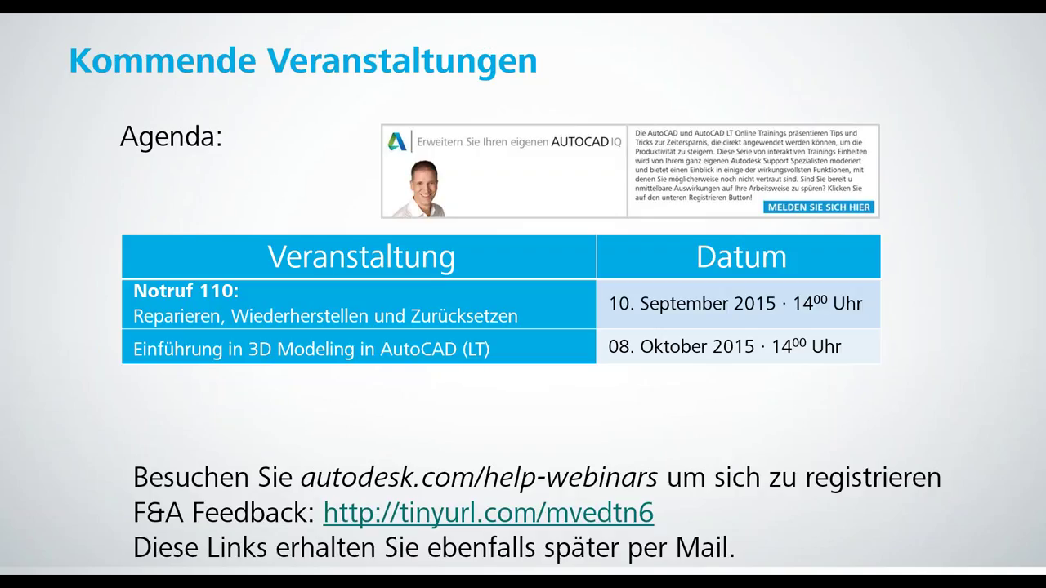
key(Right)
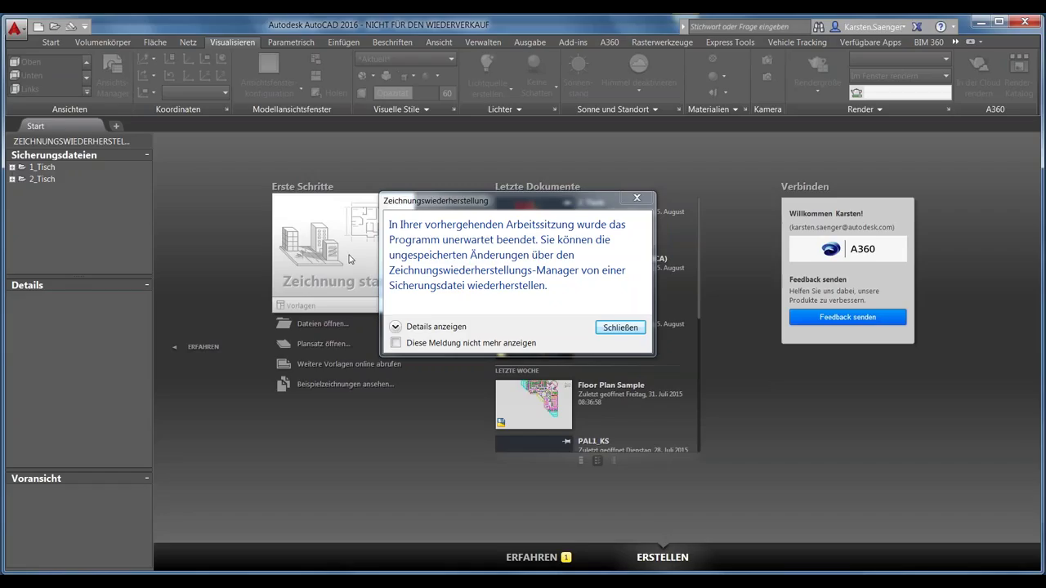
Dismiss the Zeichnungswiederherstellung notice and minimise both AutoCAD and the Chrome error-report window.
key(Return)
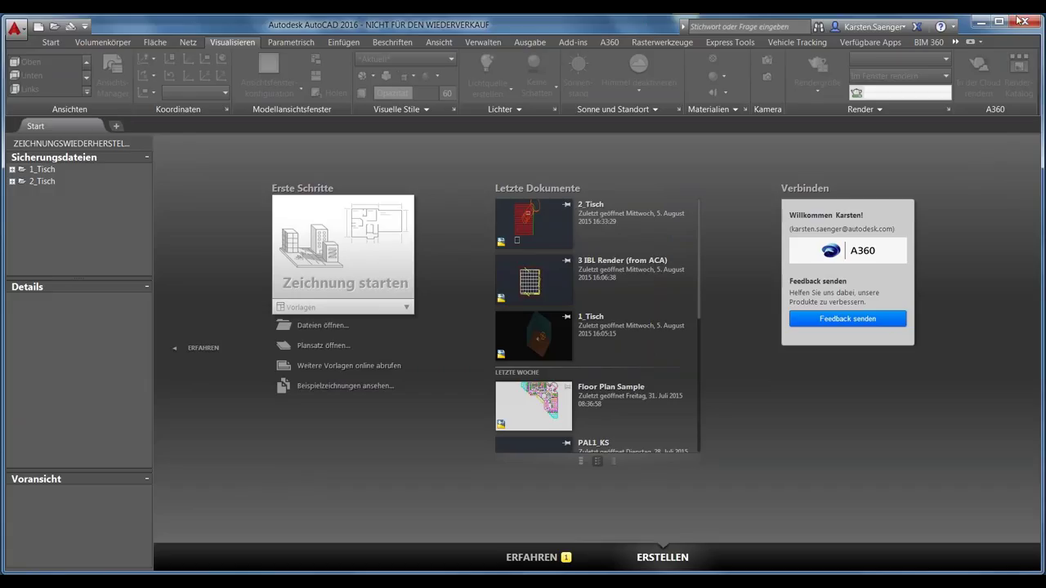
click(978, 22)
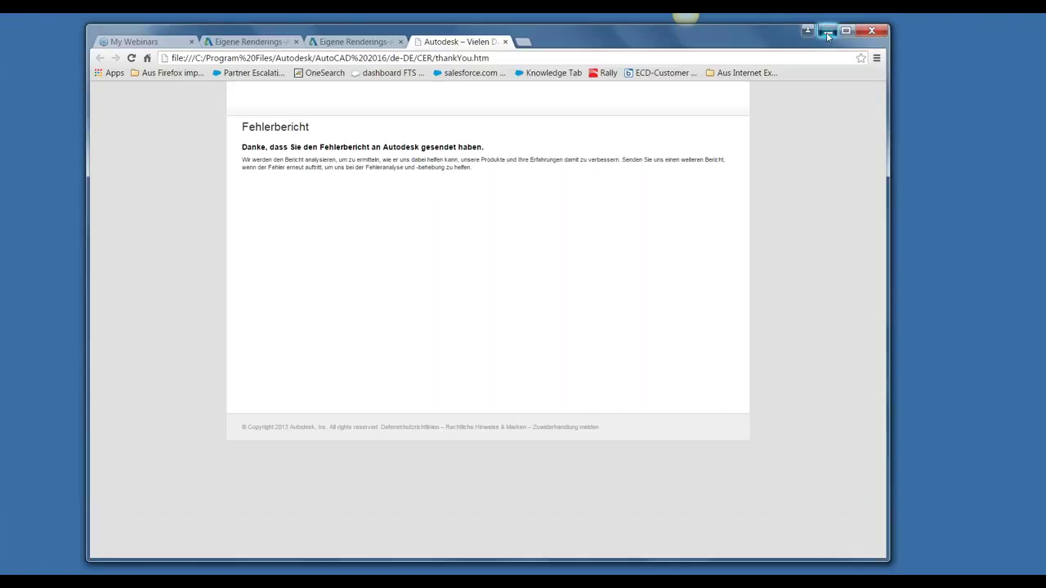
click(826, 32)
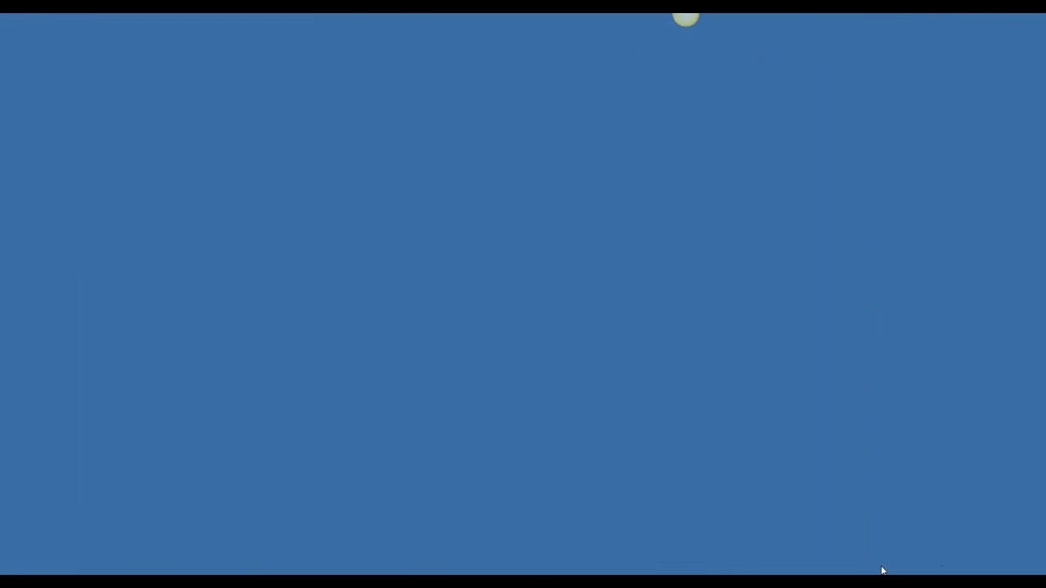